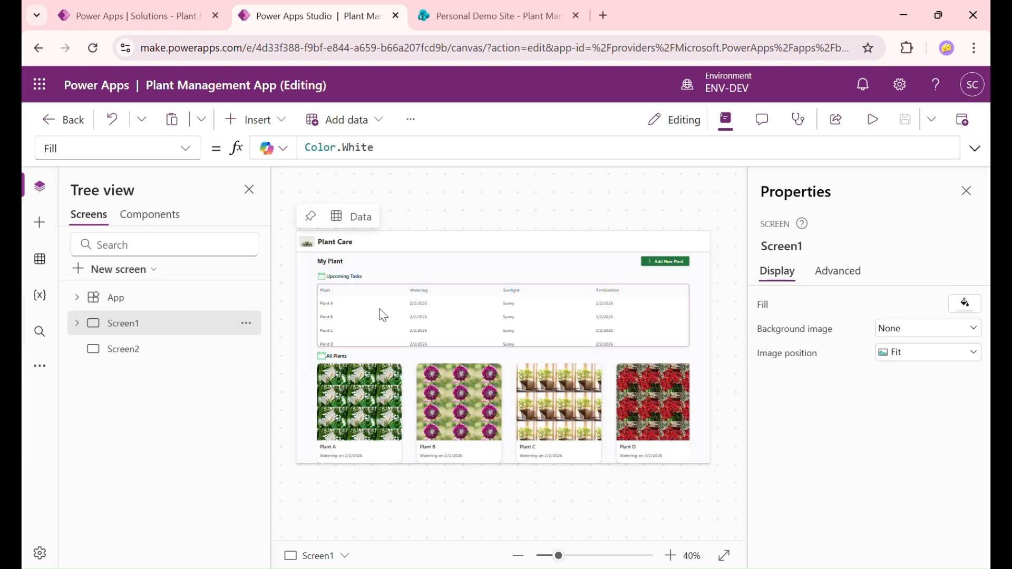
Insert a vertical container on the empty Screen2
click(139, 351)
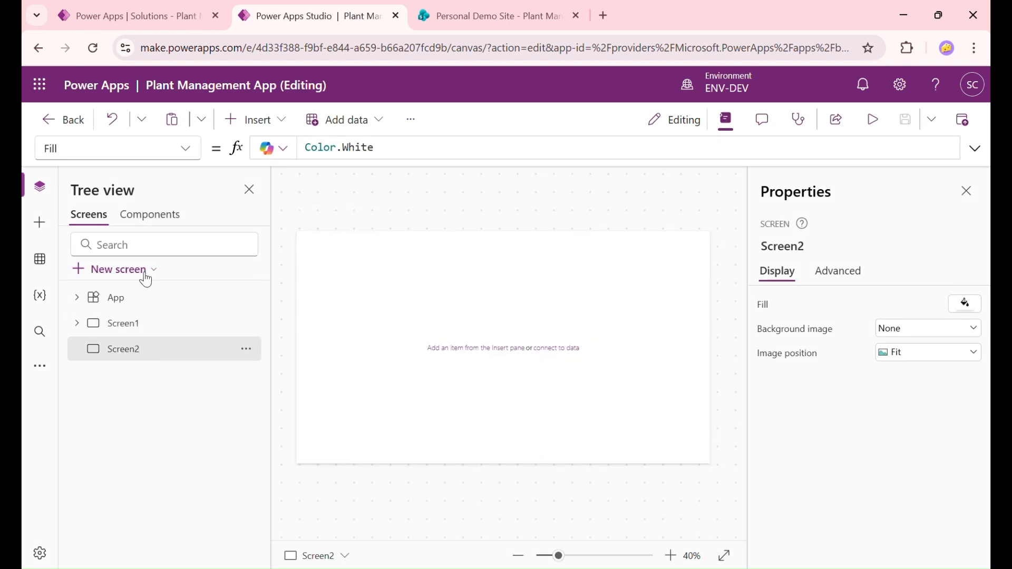
mouse_move(375, 304)
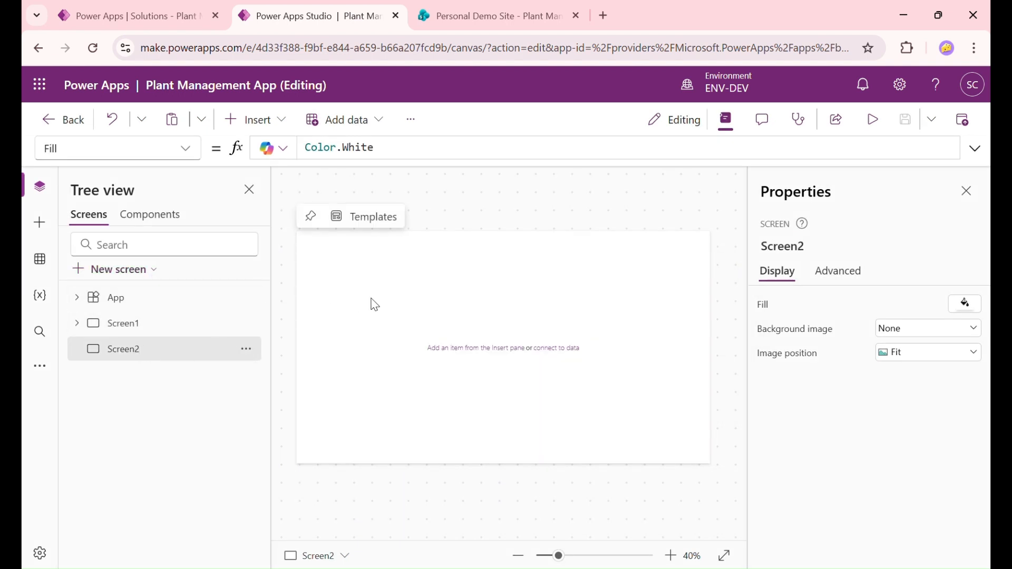
click(256, 119)
text(contain)
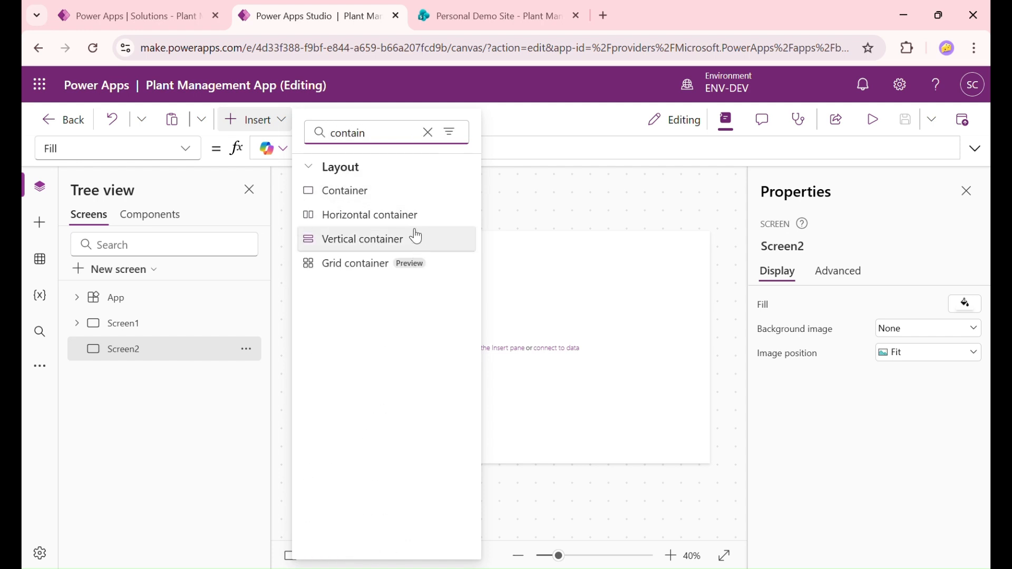
click(404, 238)
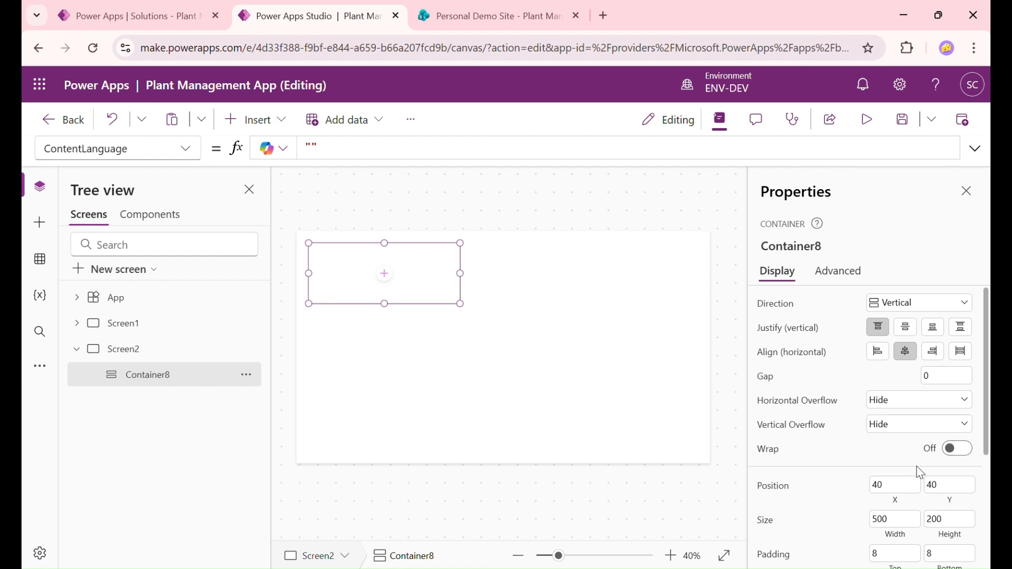
Set the new container's X and Y position to 0 and its padding to 0 on all four sides
scroll(952, 468, down, 2)
click(915, 416)
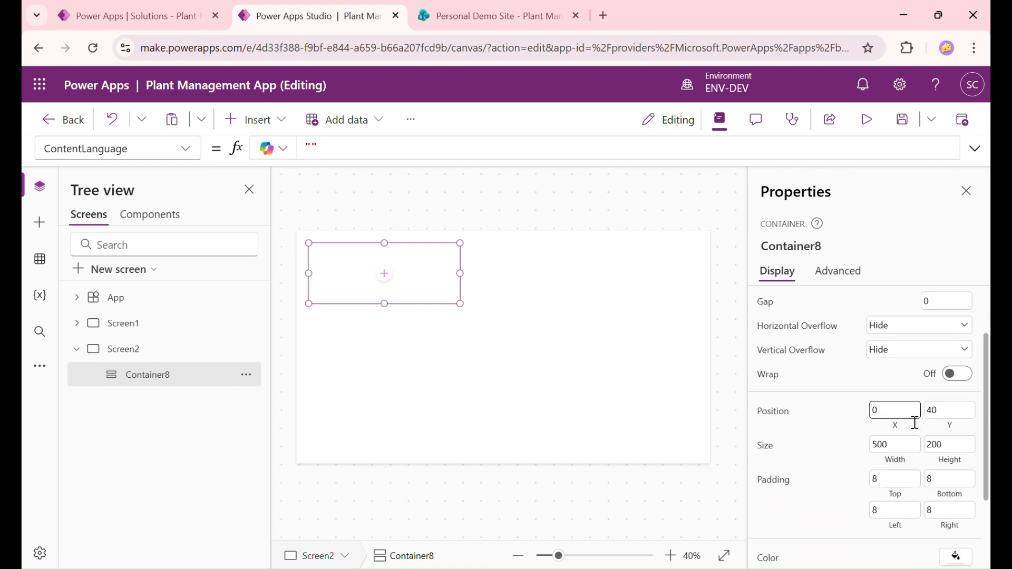
click(954, 418)
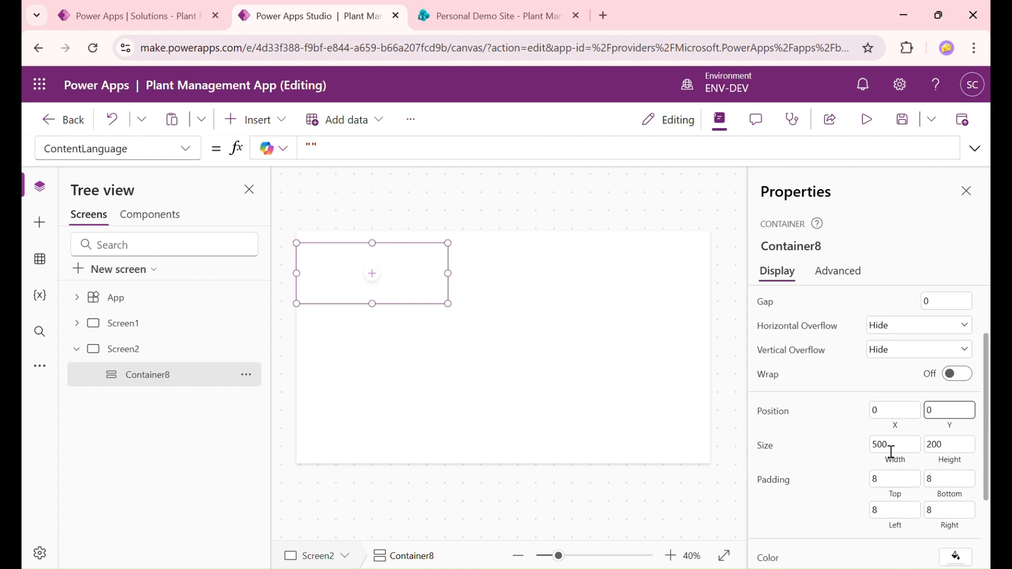
click(899, 481)
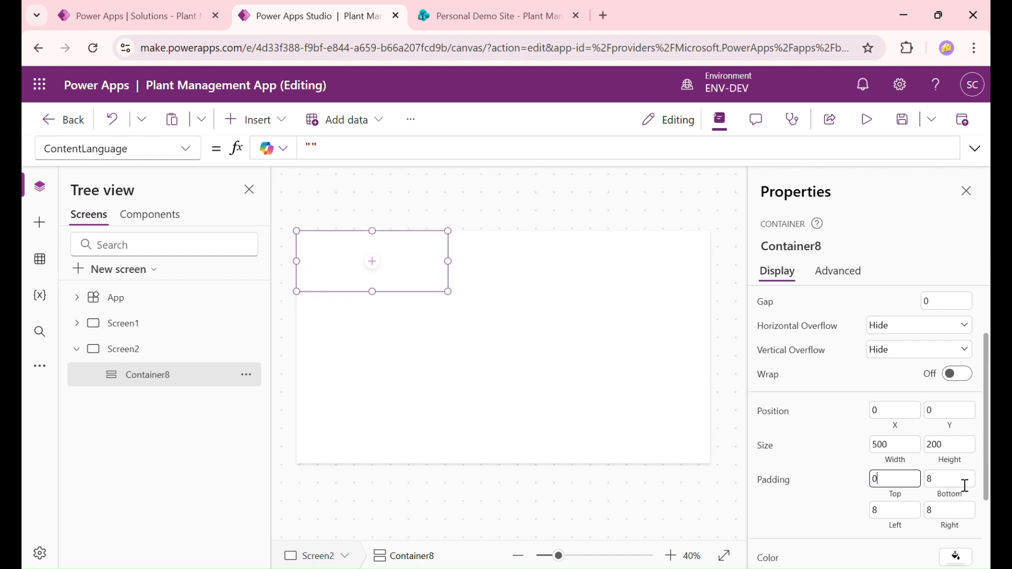
drag(965, 484, 906, 494)
text(0)
drag(967, 517, 906, 518)
text(0)
click(906, 518)
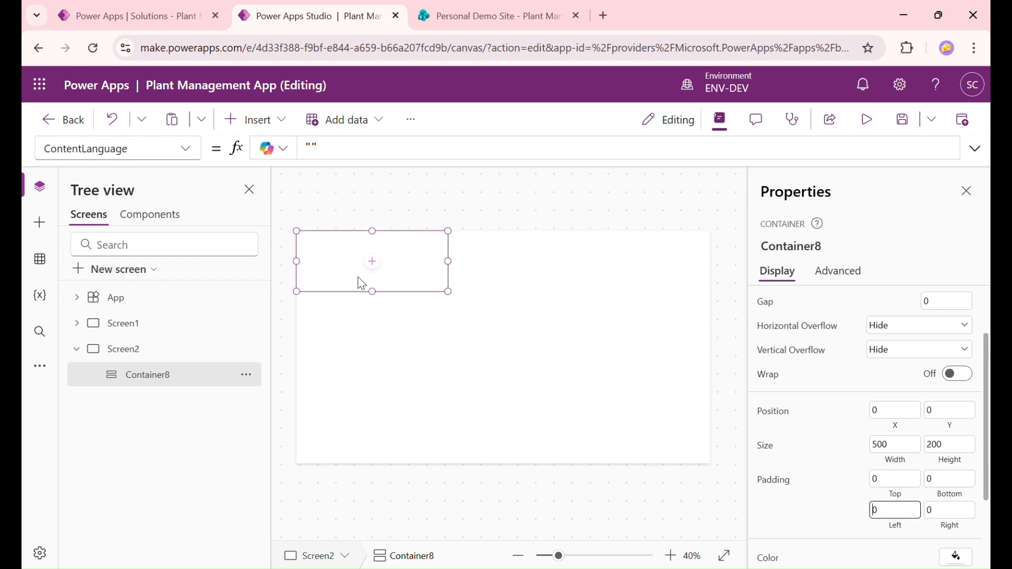
Set the container's Width property to the formula Parent.Width
click(141, 158)
text(width)
key(Return)
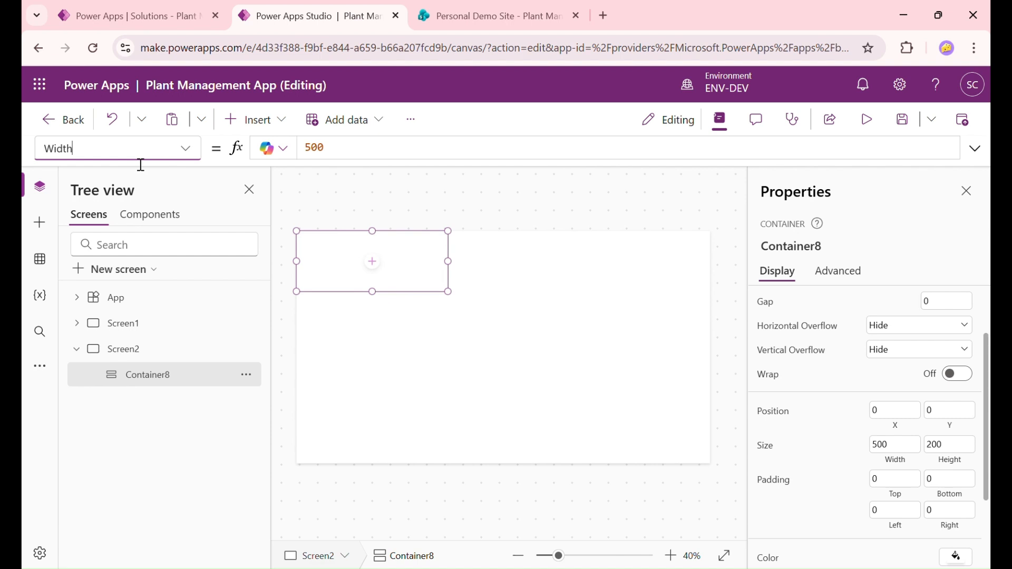
click(343, 161)
key(ctrl+a)
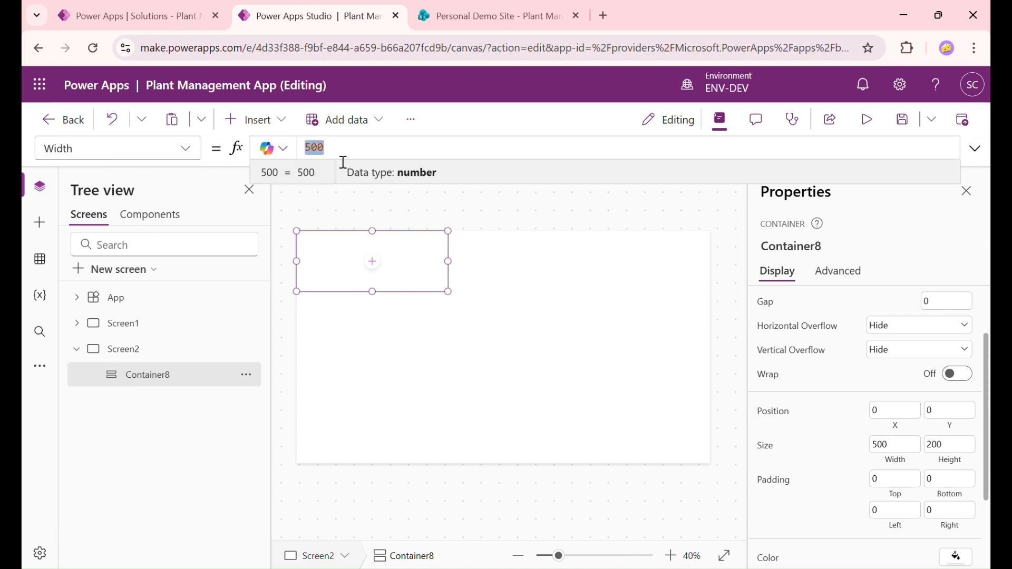
text(Parent.Width)
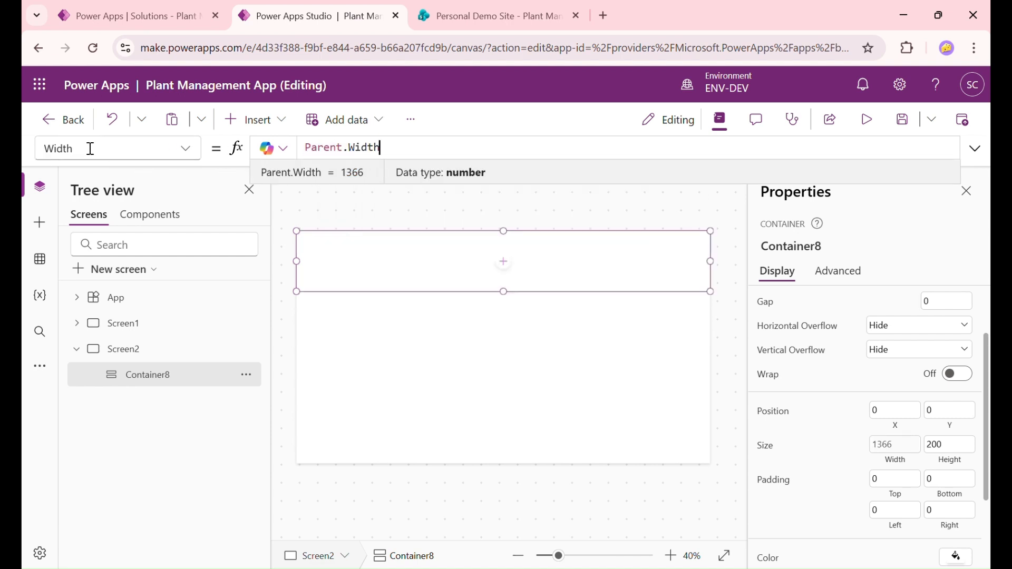
Set the container's Height property to the formula Parent.Height
click(90, 149)
text(hei)
key(Return)
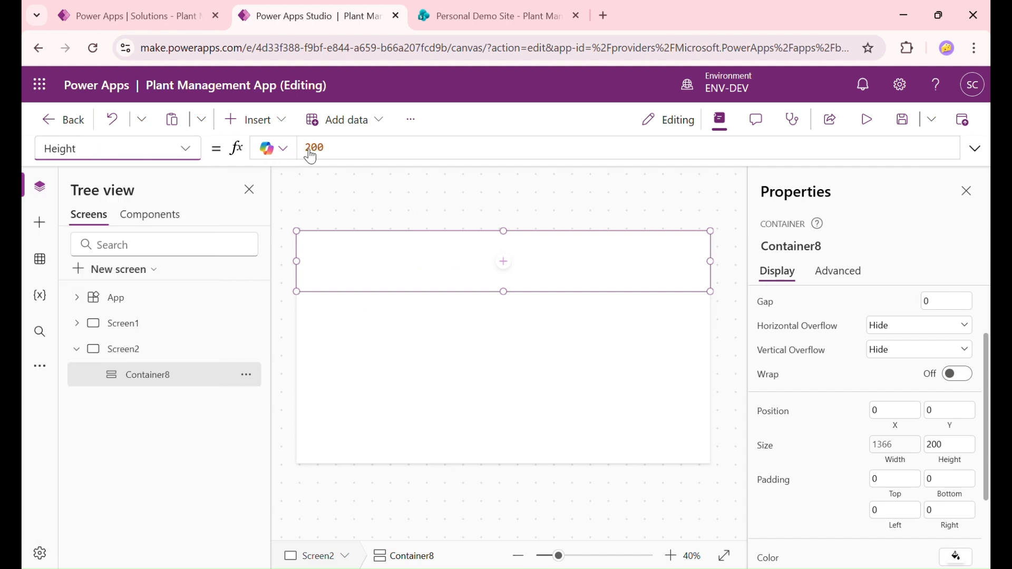
click(339, 156)
key(ctrl+a)
text(parent)
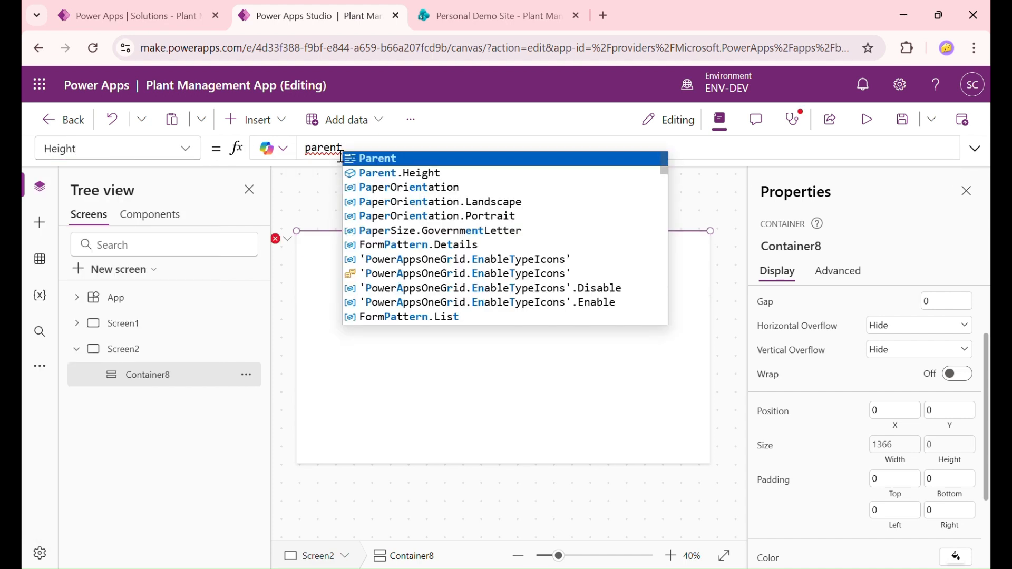
key(Down)
key(Return)
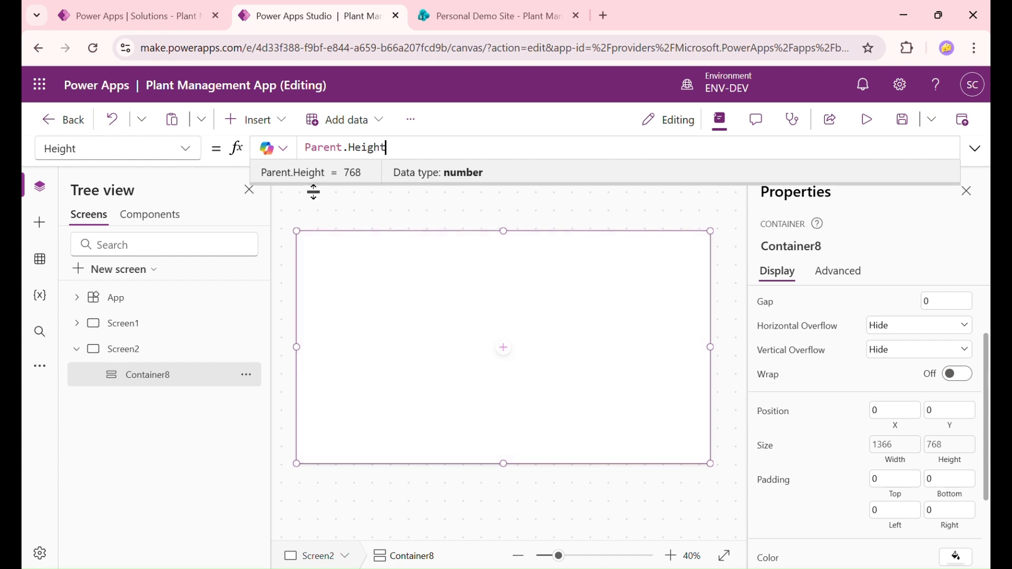
Examine the varColor colour definitions in the App object's Formulas property
click(150, 299)
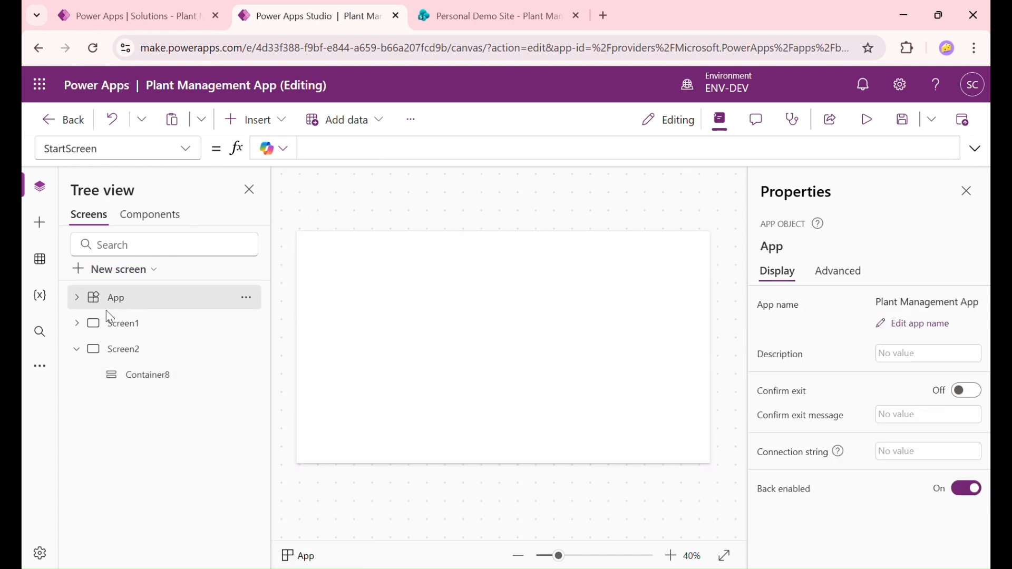
click(189, 157)
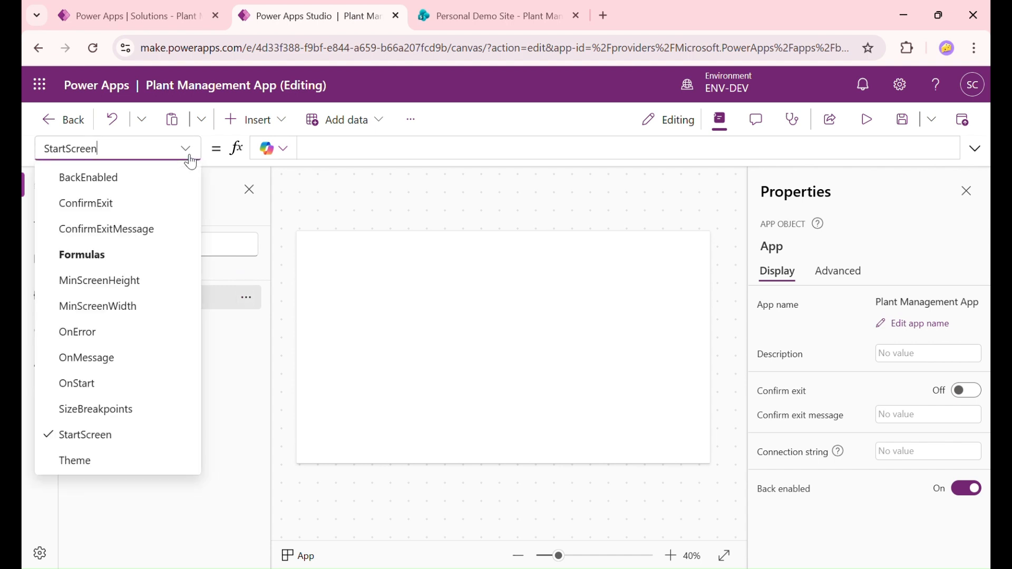
click(106, 255)
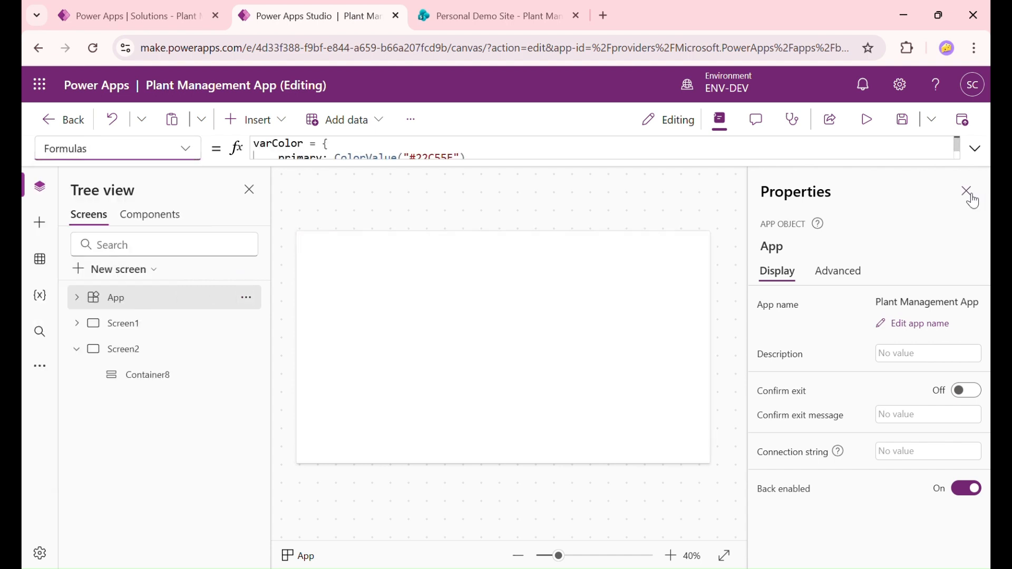
click(974, 148)
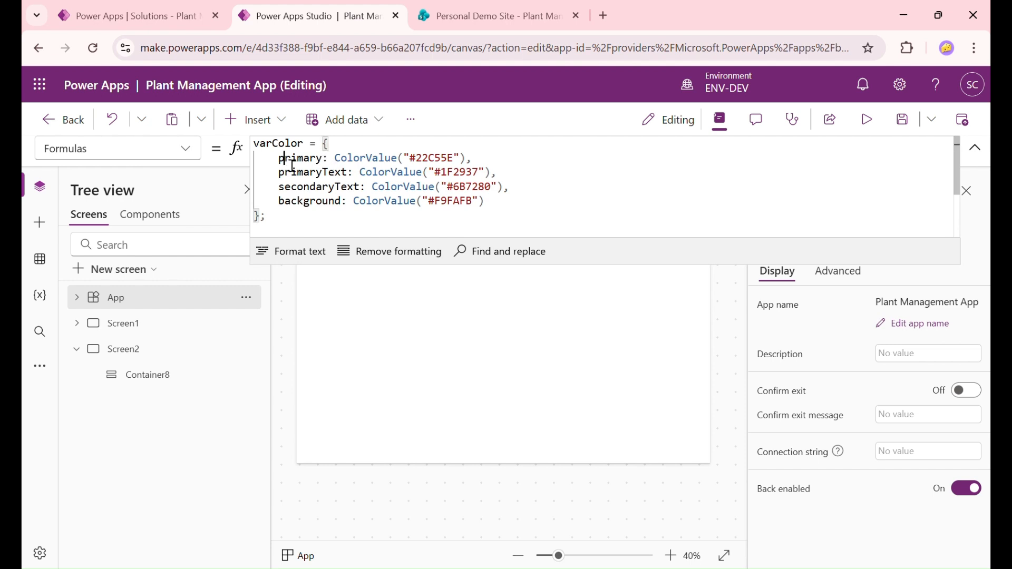
drag(279, 158, 348, 202)
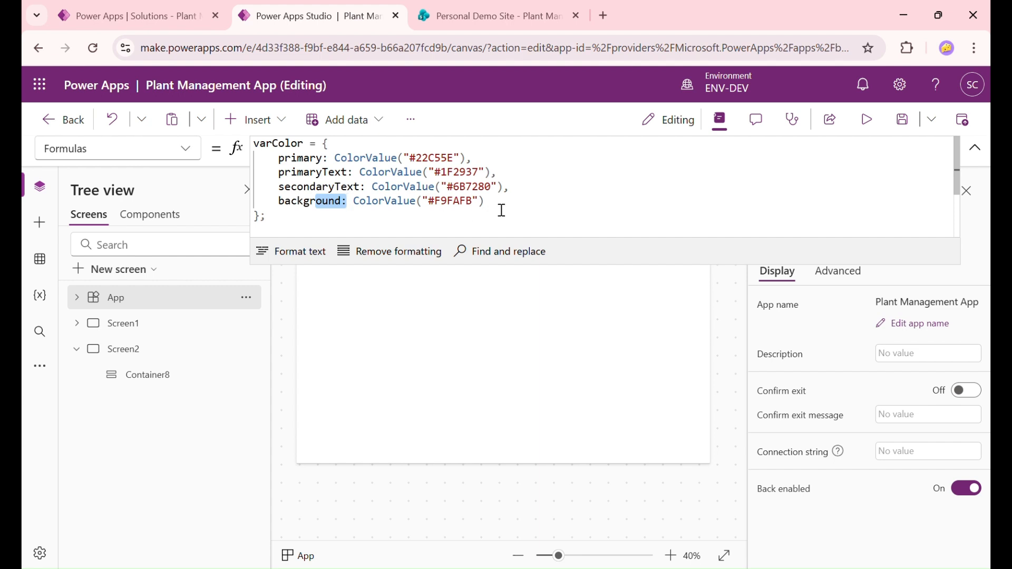
drag(498, 207, 351, 160)
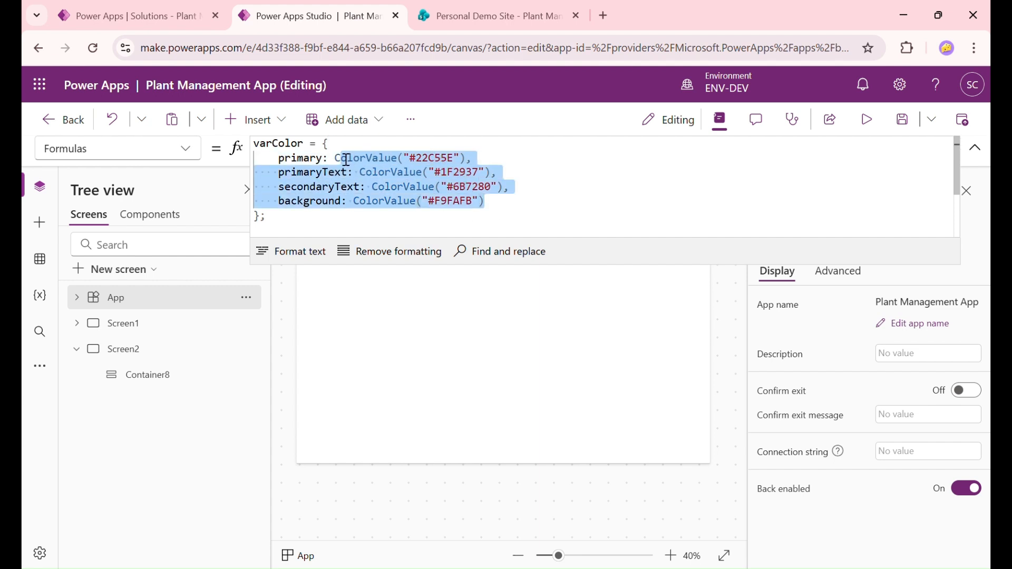
click(348, 251)
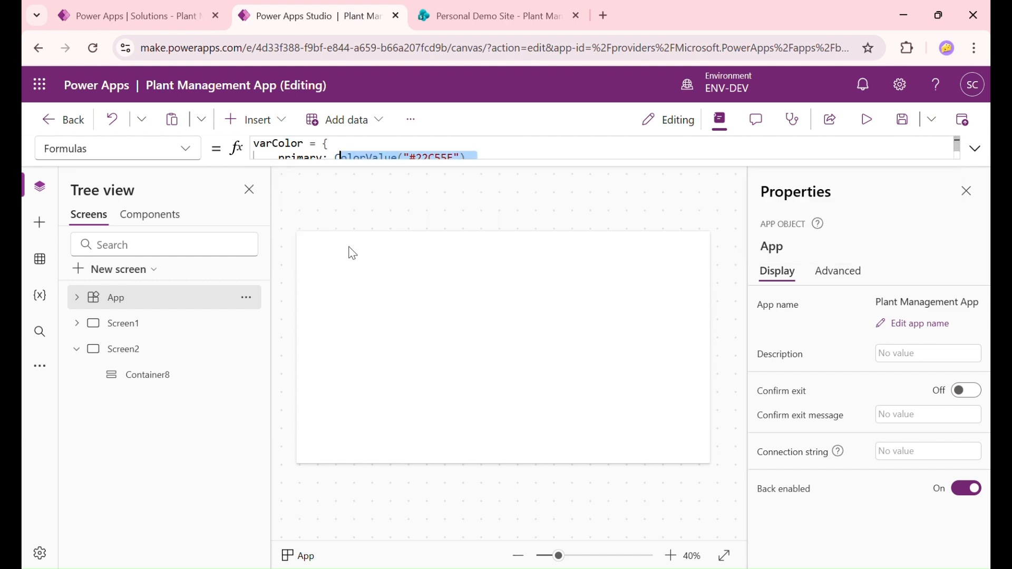
Insert a horizontal container inside Screen2's vertical container
click(358, 290)
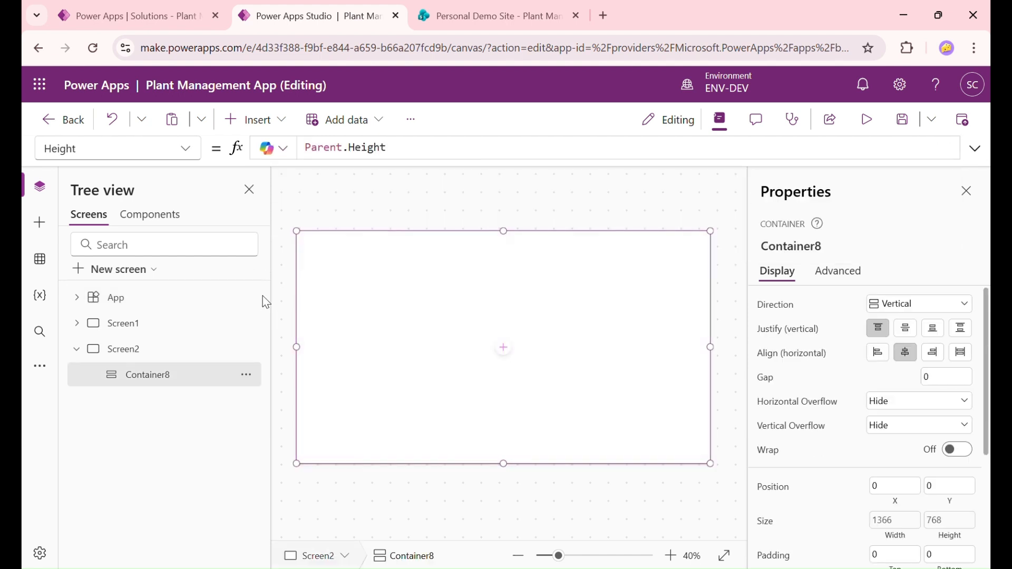
click(247, 127)
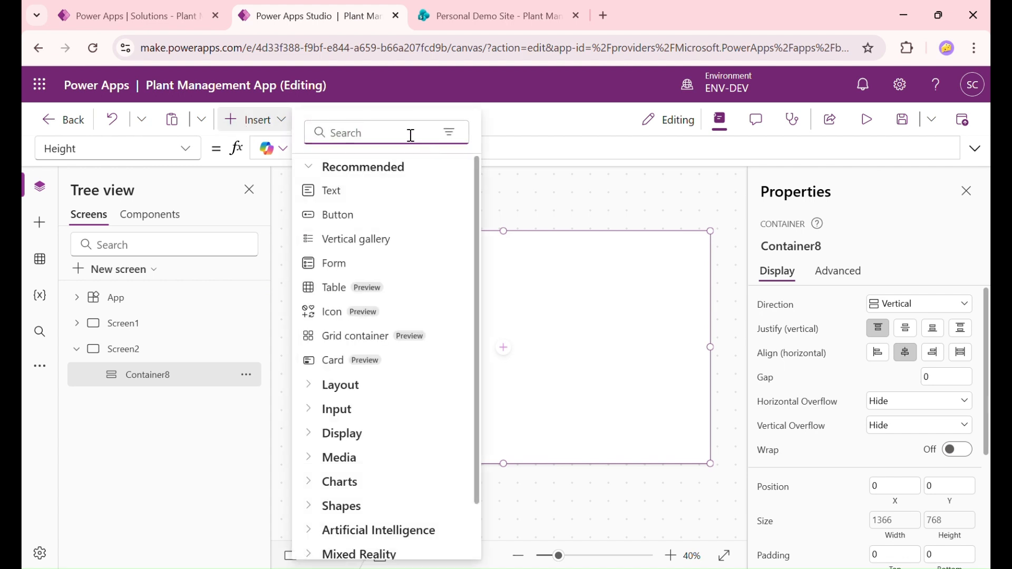
text(contain)
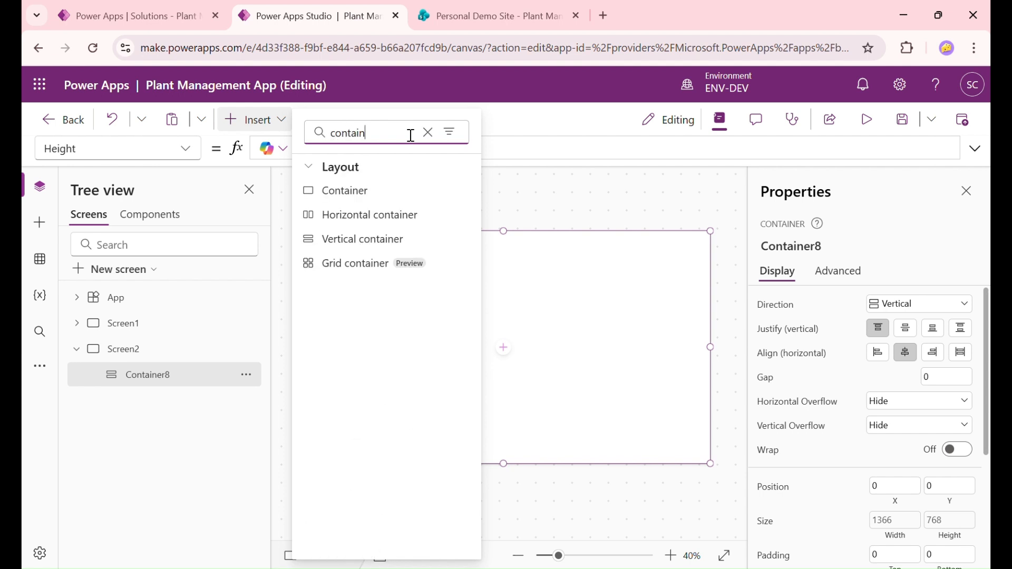
click(407, 226)
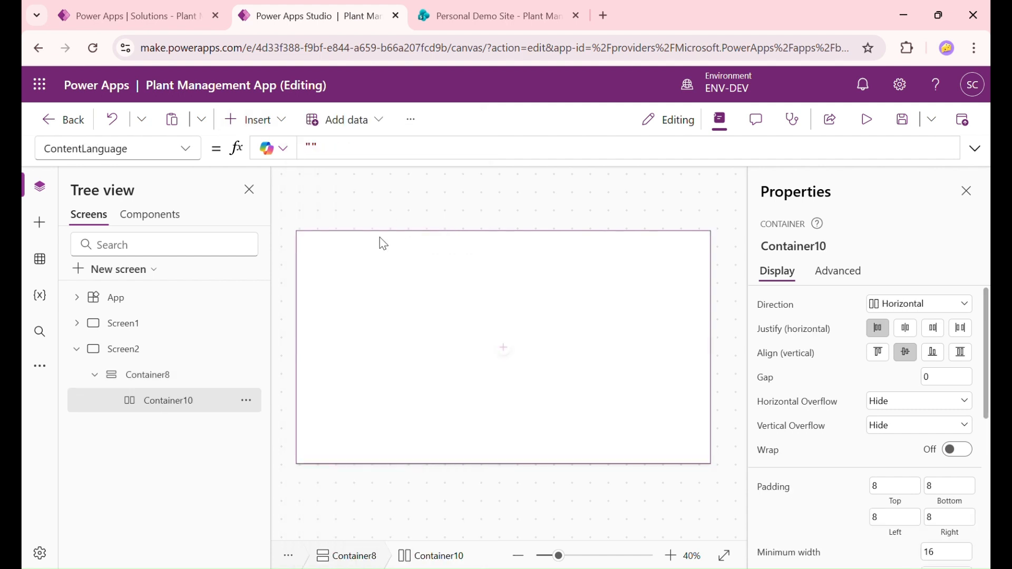
Rename the outer vertical container as ContainerHome
double_click(182, 381)
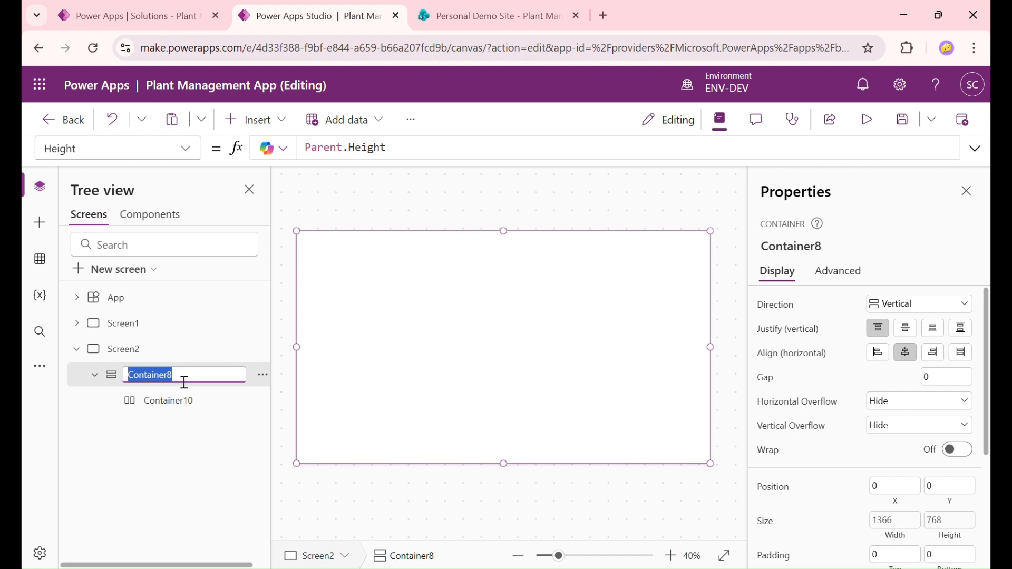
text(Conta)
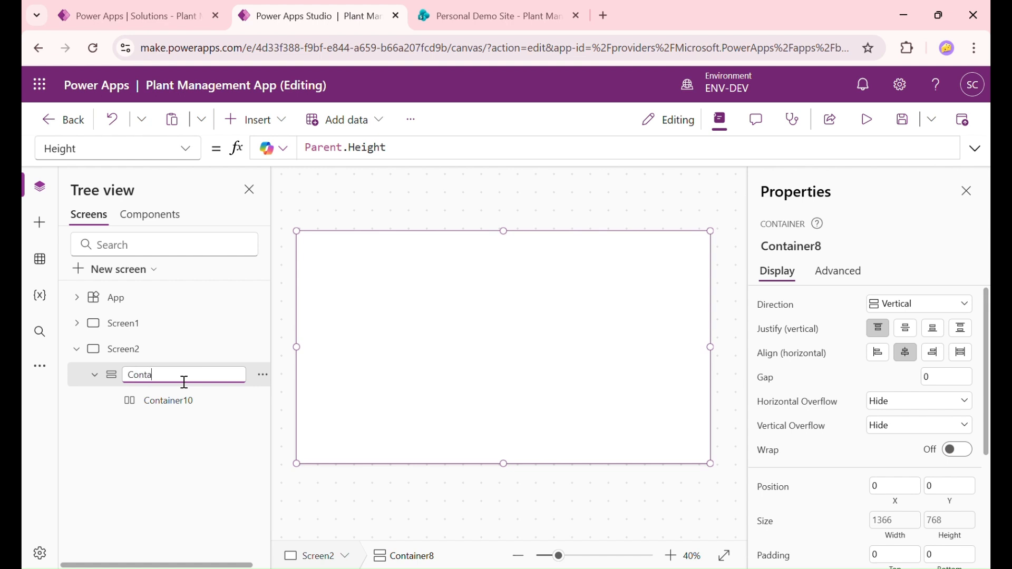
text(inerHome)
key(Return)
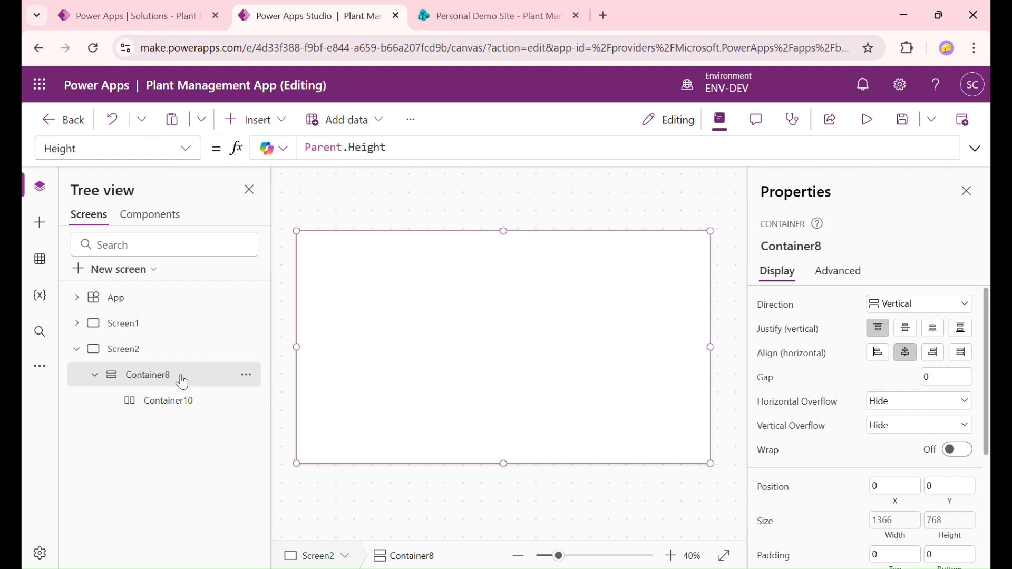
Rename the nested horizontal container as ContainerHeader
double_click(207, 409)
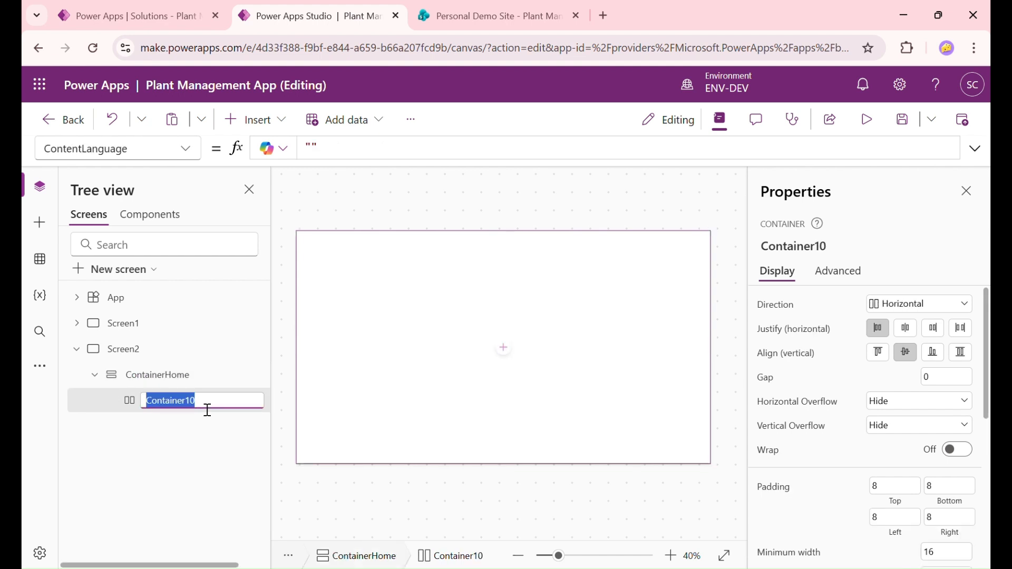
click(207, 410)
key(BackSpace)
key(BackSpace)
text(Header)
key(Return)
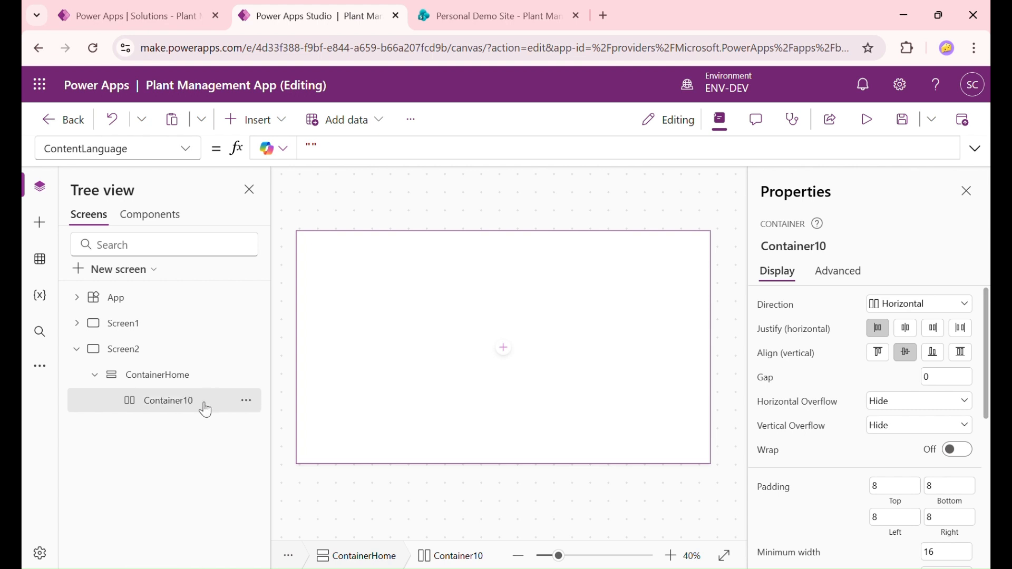
Turn off flexible height for ContainerHeader and set its padding to 0 on all four sides
scroll(933, 409, down, 3)
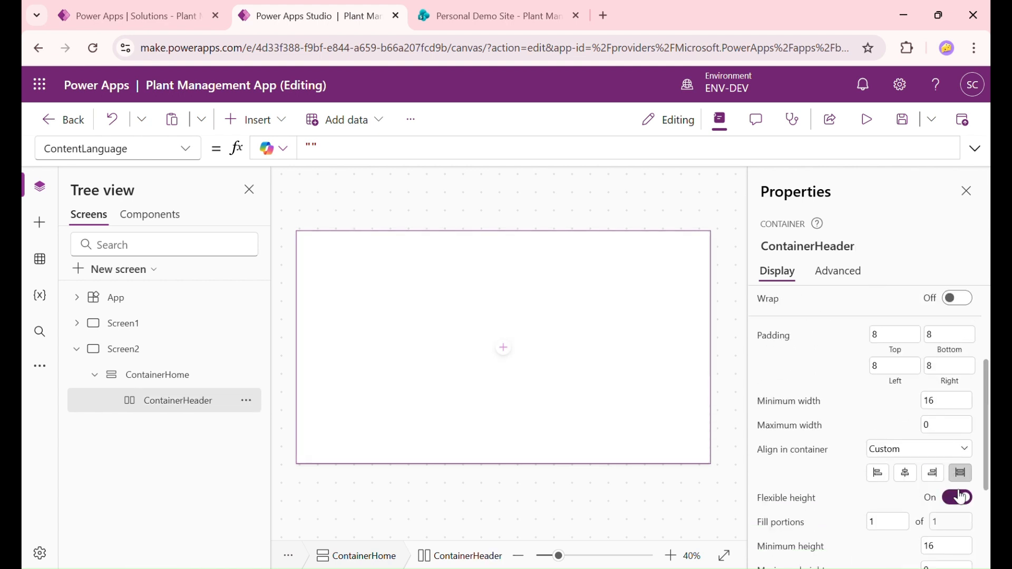
click(961, 498)
click(891, 335)
text(0)
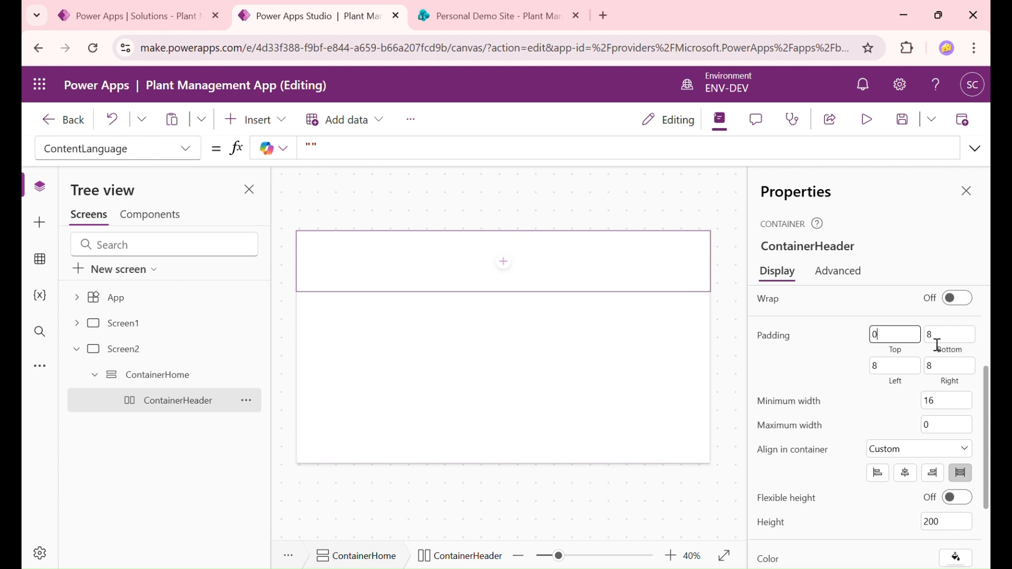
key(Tab)
text(0)
key(Tab)
text(0)
key(Tab)
text(0)
Set the height of ContainerHeader to 70
scroll(965, 438, down, 3)
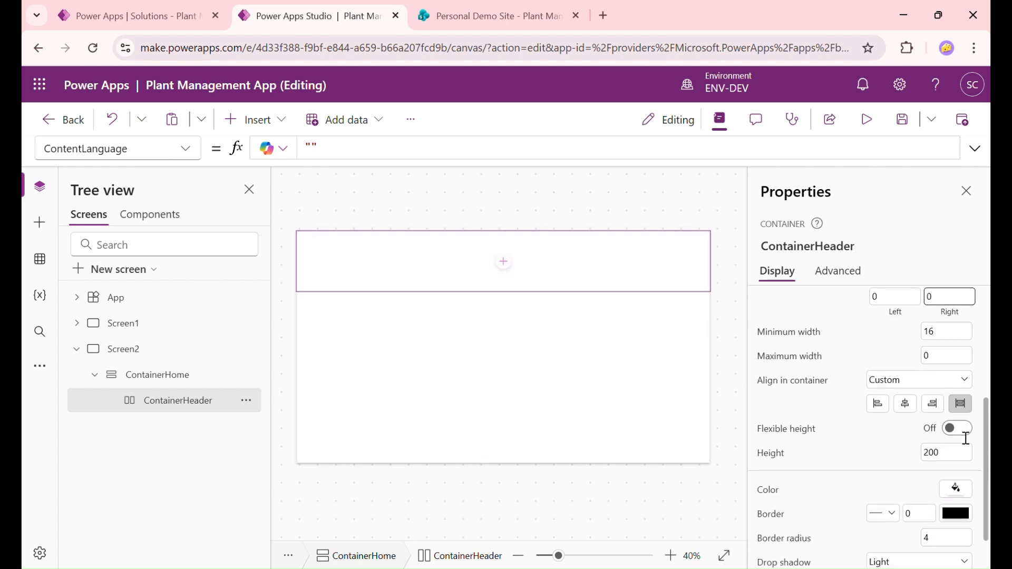
click(944, 519)
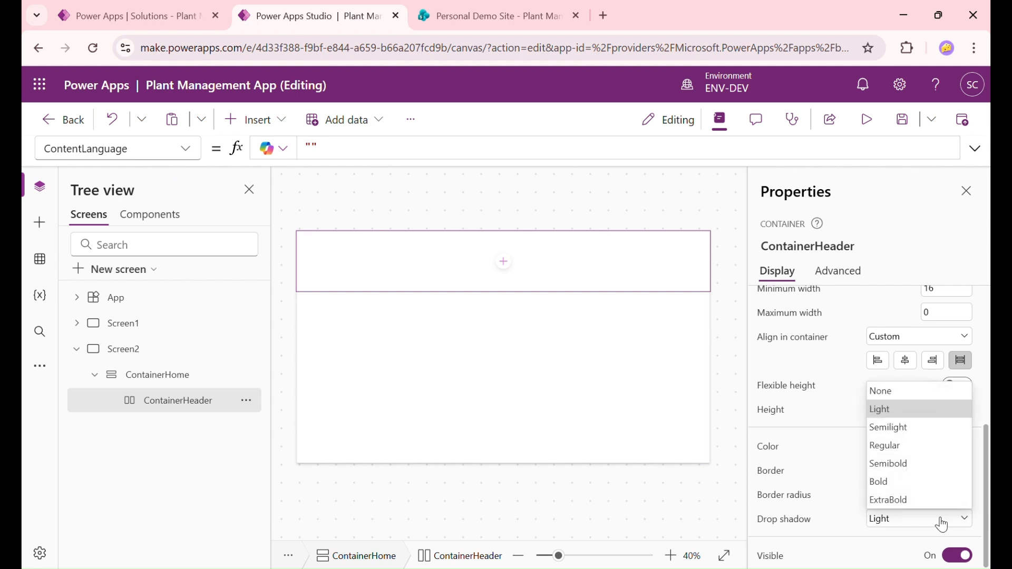
click(850, 485)
click(968, 412)
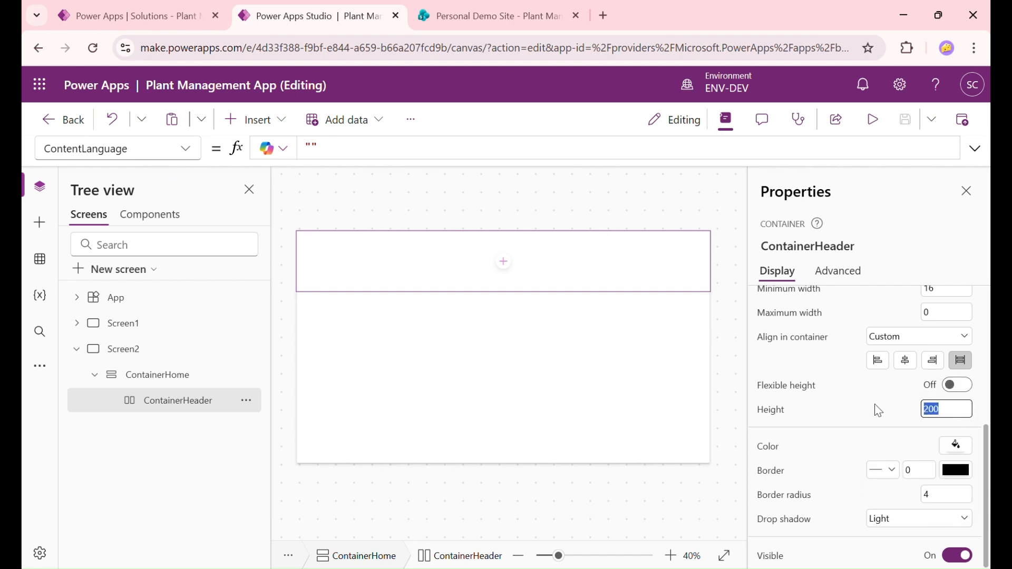
text(70)
key(Return)
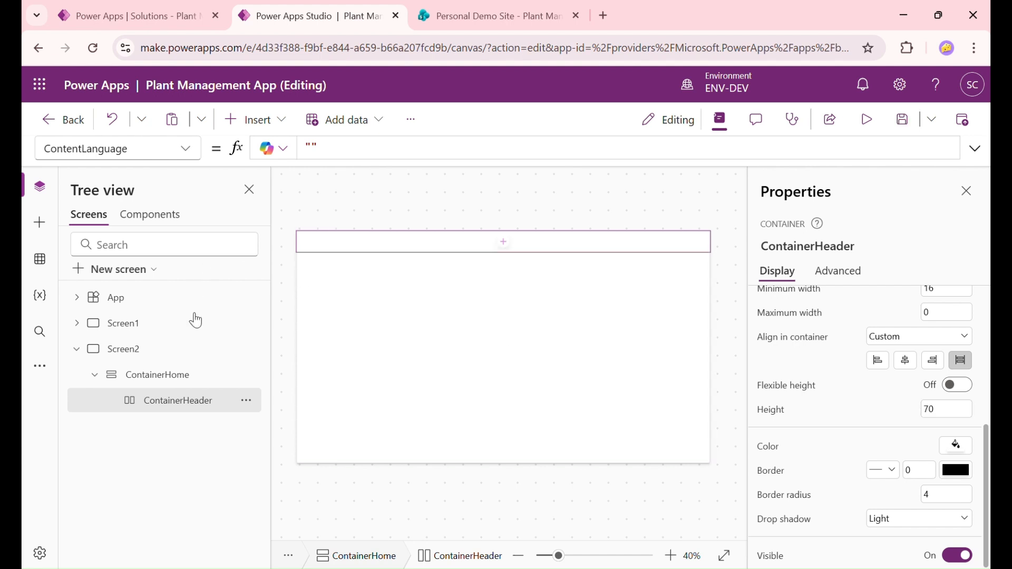
Set the Fill property of ContainerHome to the formula varColor.background
click(169, 375)
click(170, 154)
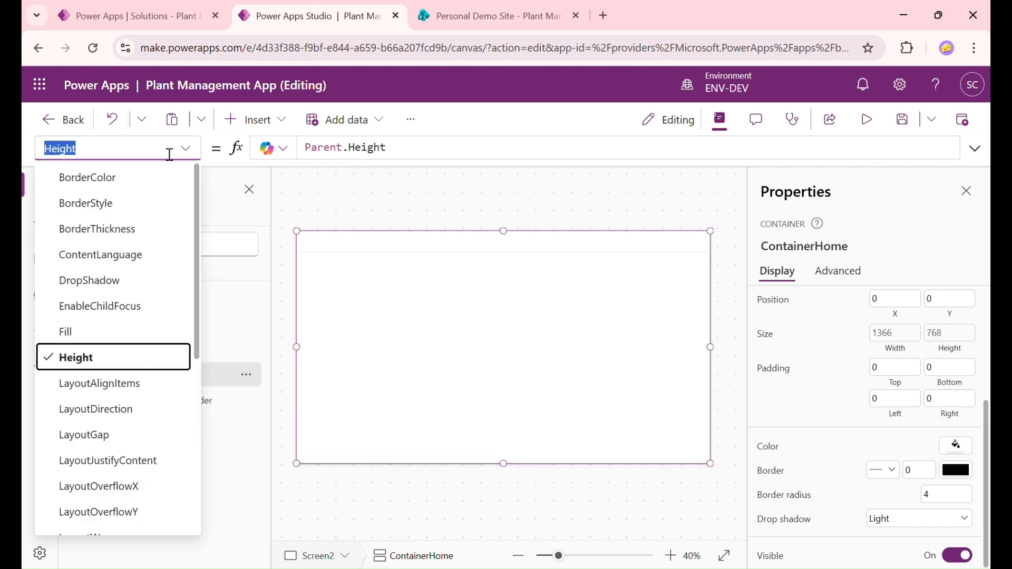
text(fill)
key(Return)
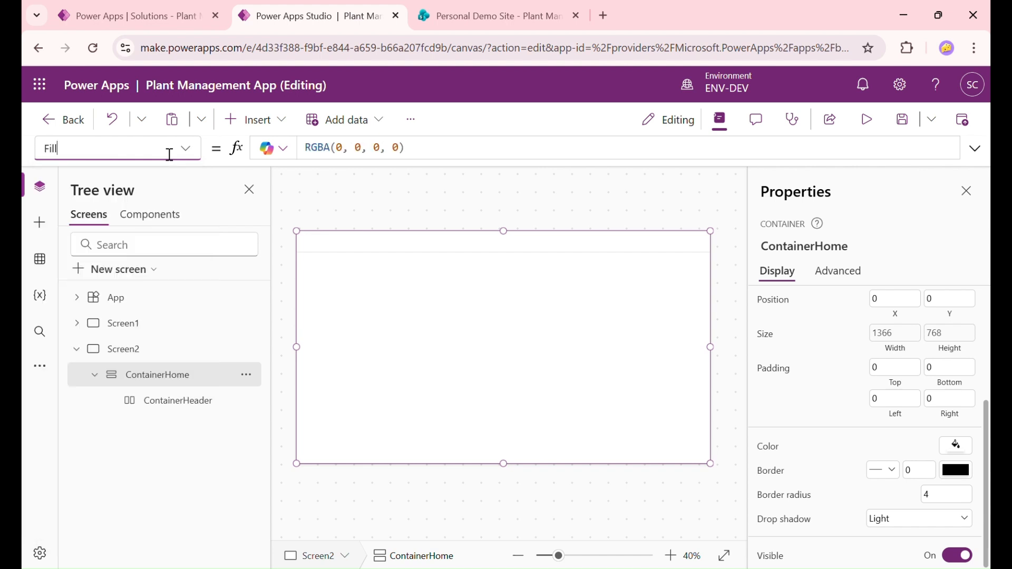
click(510, 159)
text(varColor.)
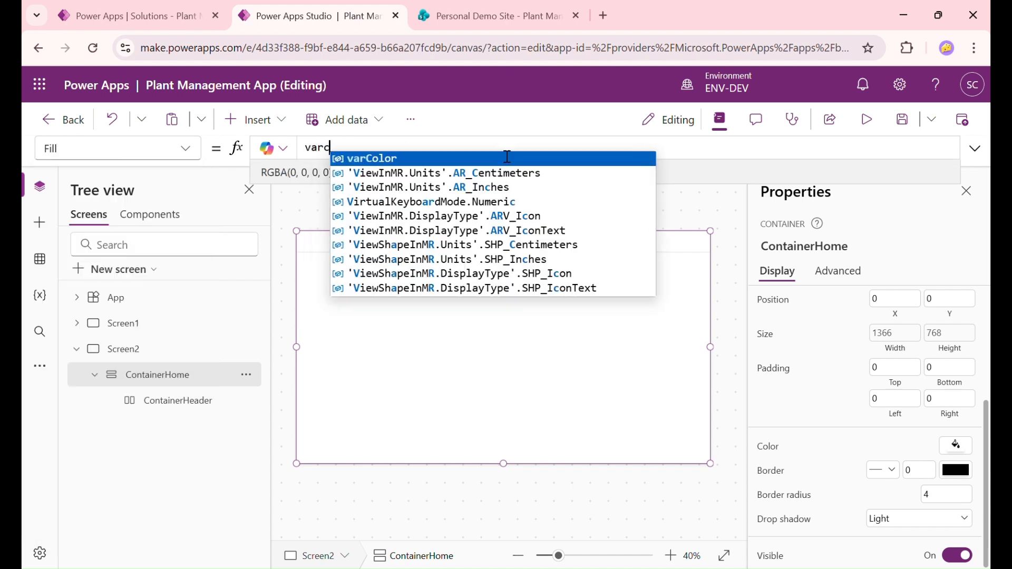
click(507, 159)
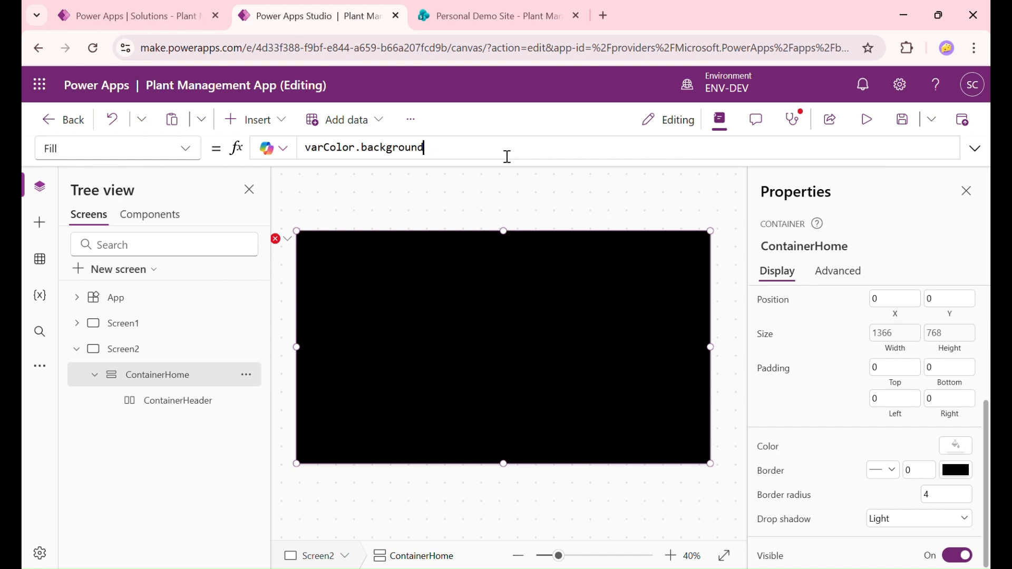
click(611, 220)
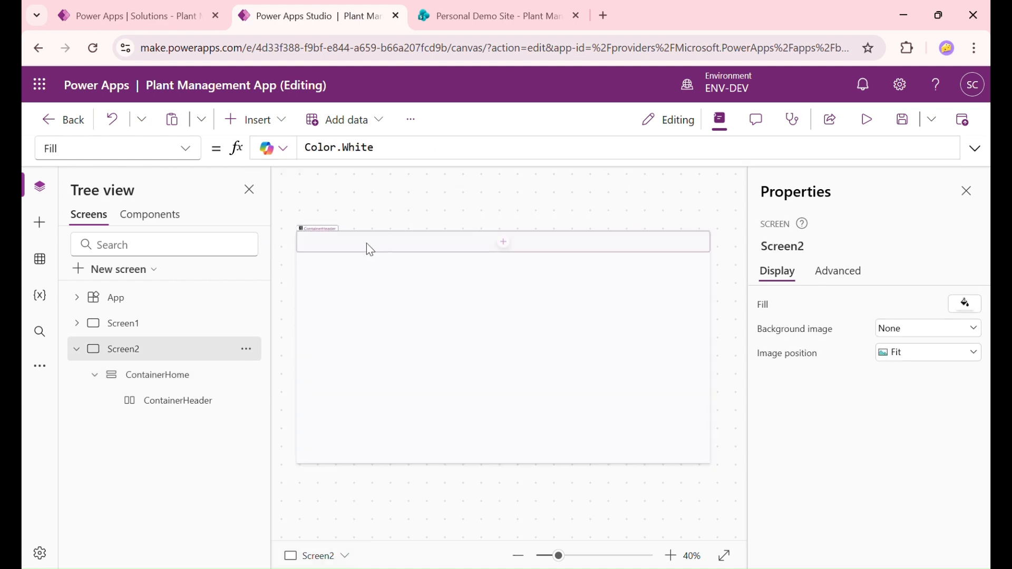
Set the Fill property of ContainerHeader to Color.White
click(165, 403)
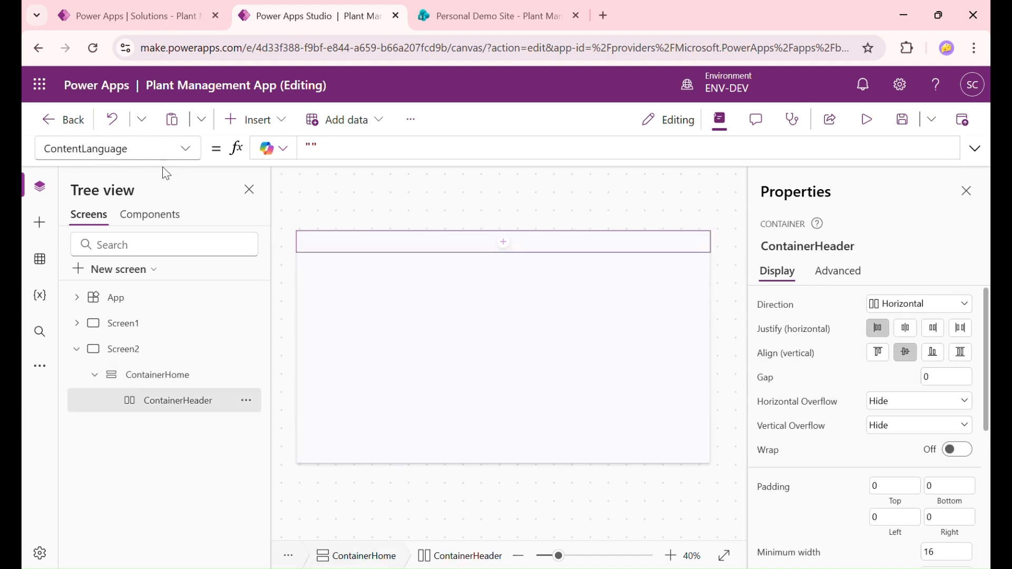
click(166, 152)
text(fi)
key(Return)
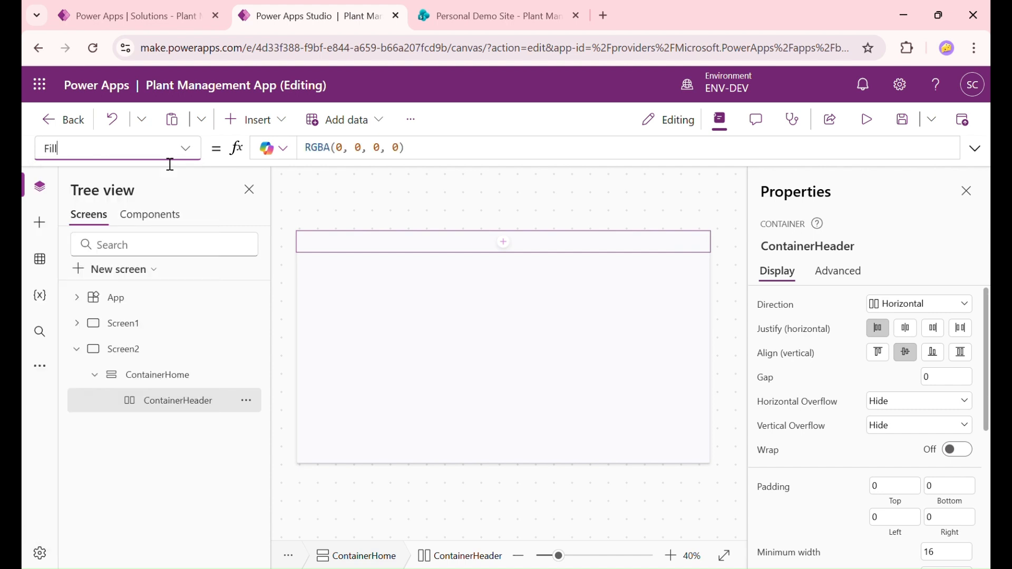
triple_click(539, 153)
text(white)
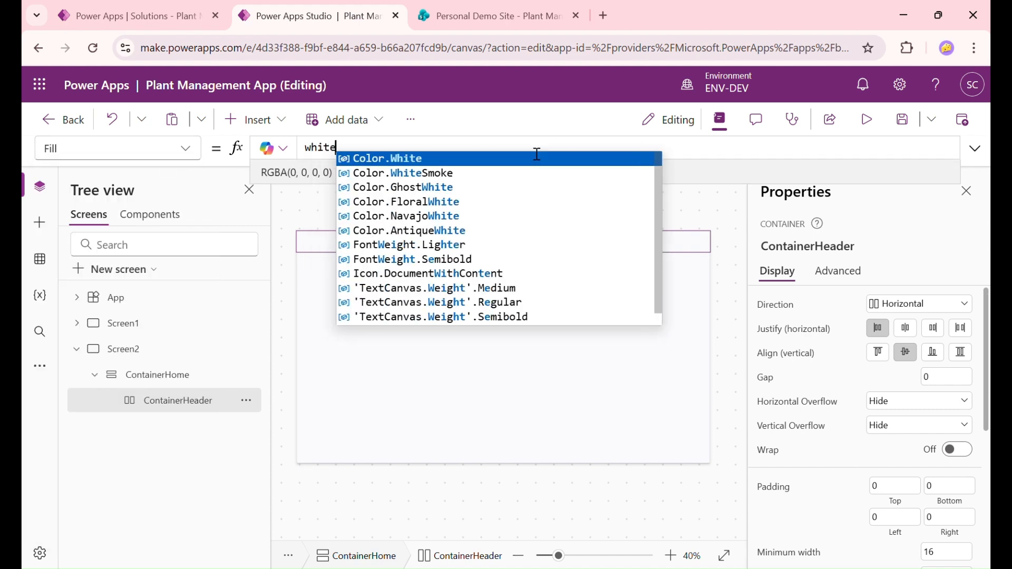
key(Return)
click(631, 227)
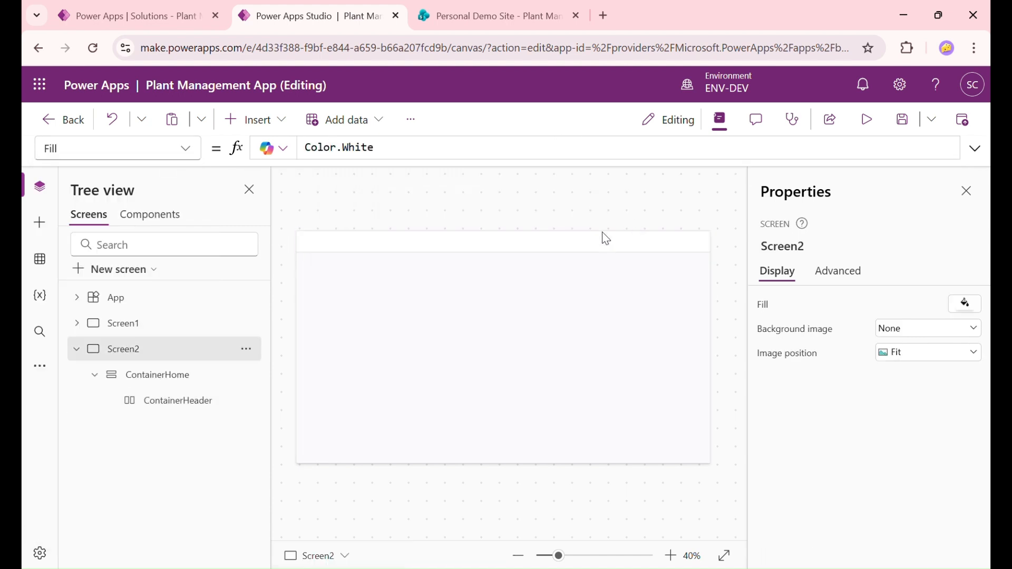
Insert an Image control inside ContainerHeader
click(333, 251)
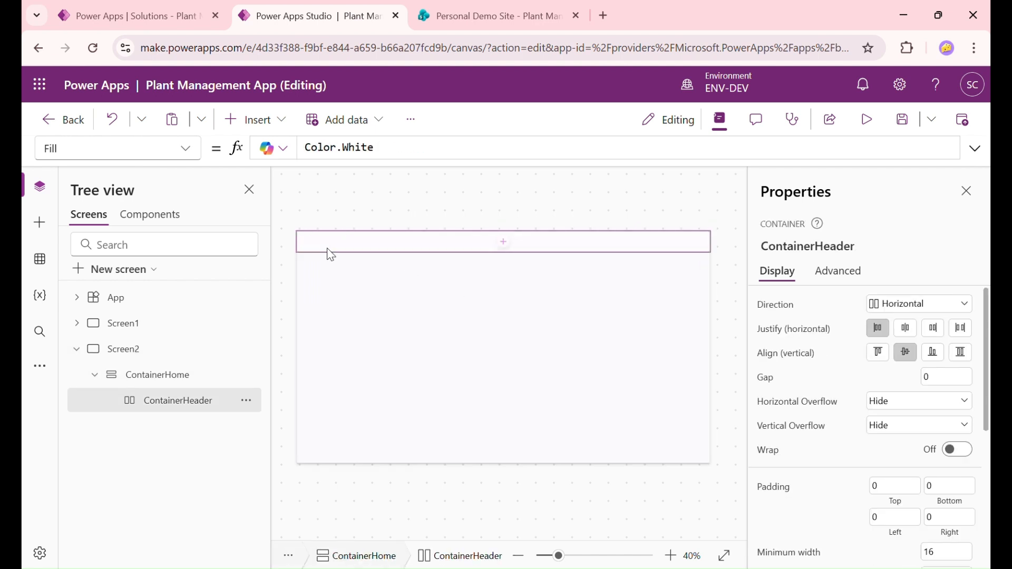
click(329, 251)
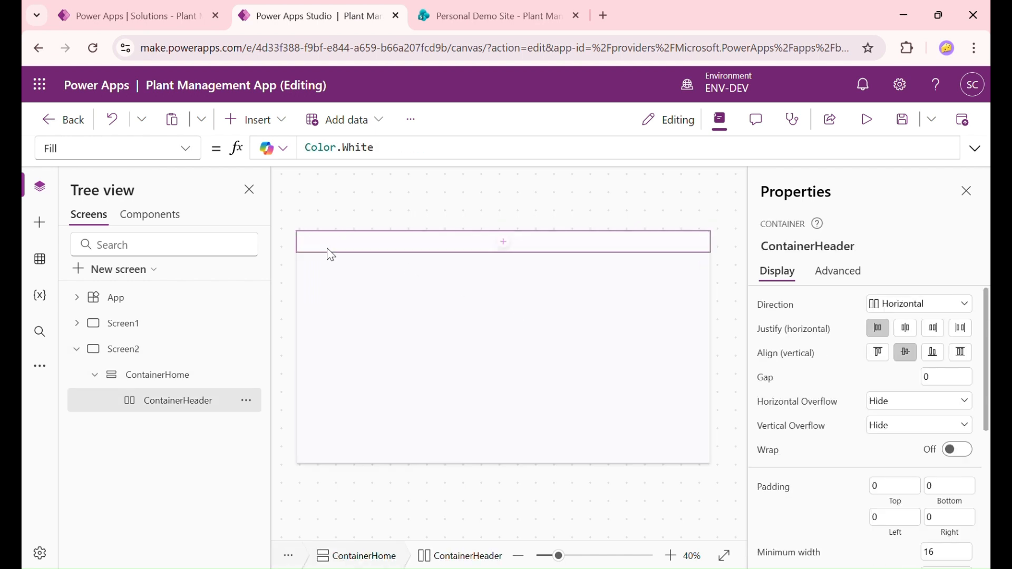
click(281, 122)
text(image)
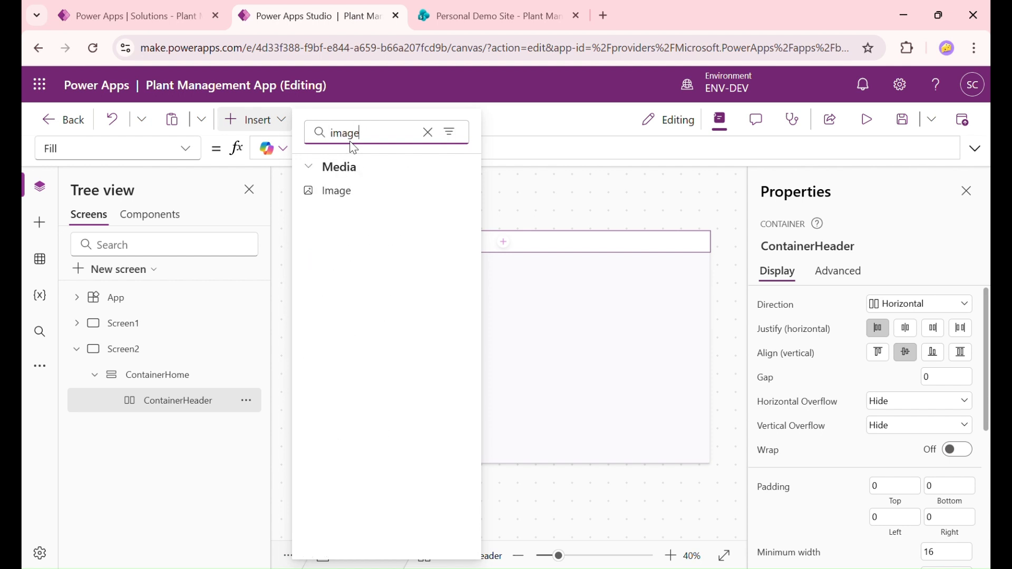
click(336, 193)
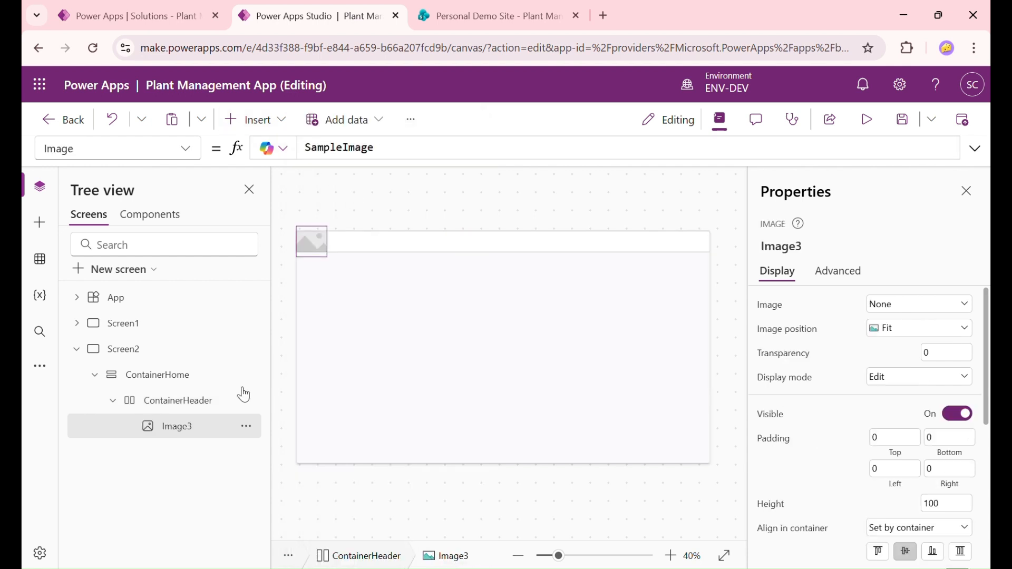
Set the Height property of the header image to the formula 0.5*Parent.Height
click(162, 149)
text(Height)
key(Return)
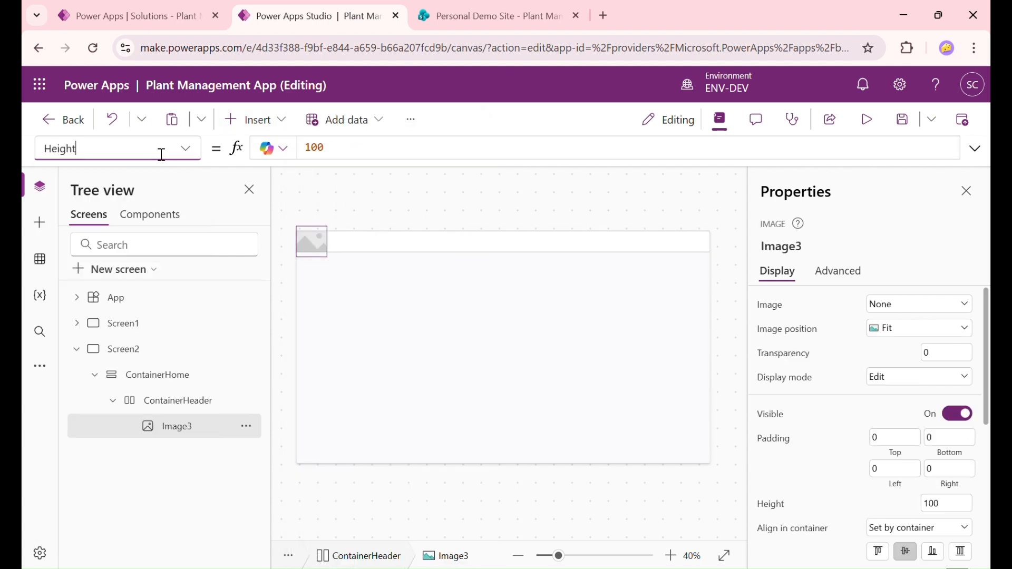
click(466, 159)
key(ctrl+a)
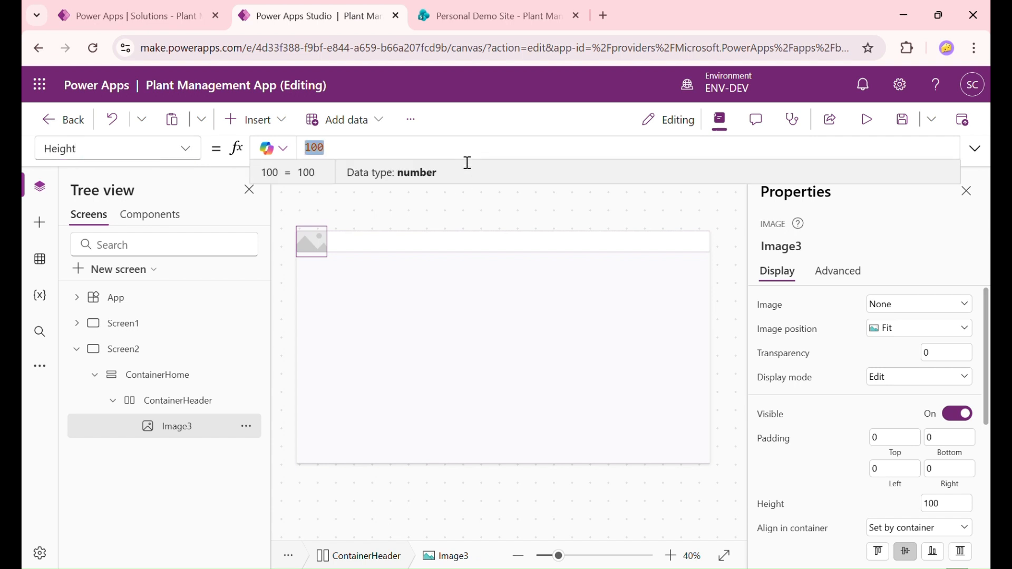
text(0.5*pare)
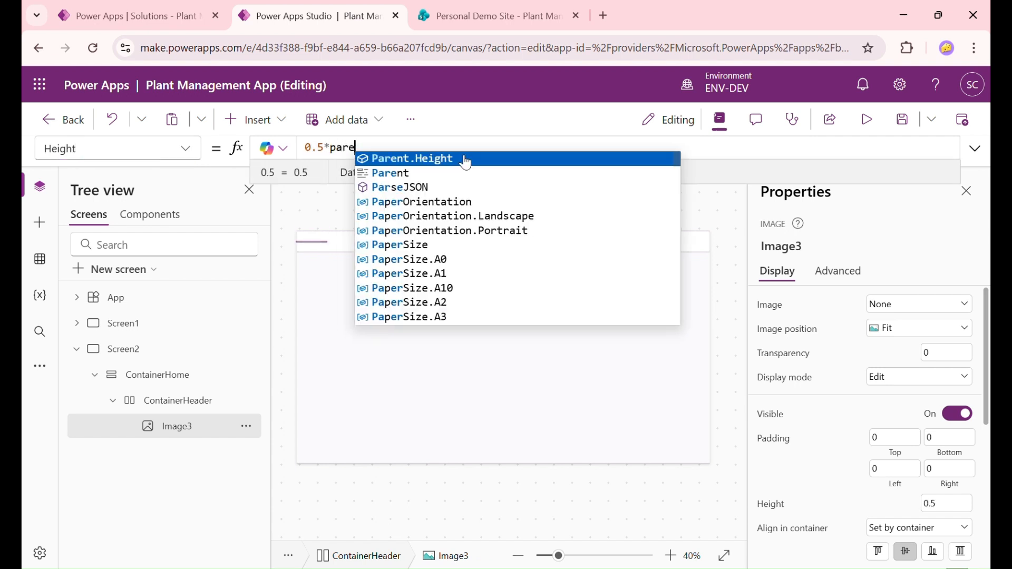
click(466, 158)
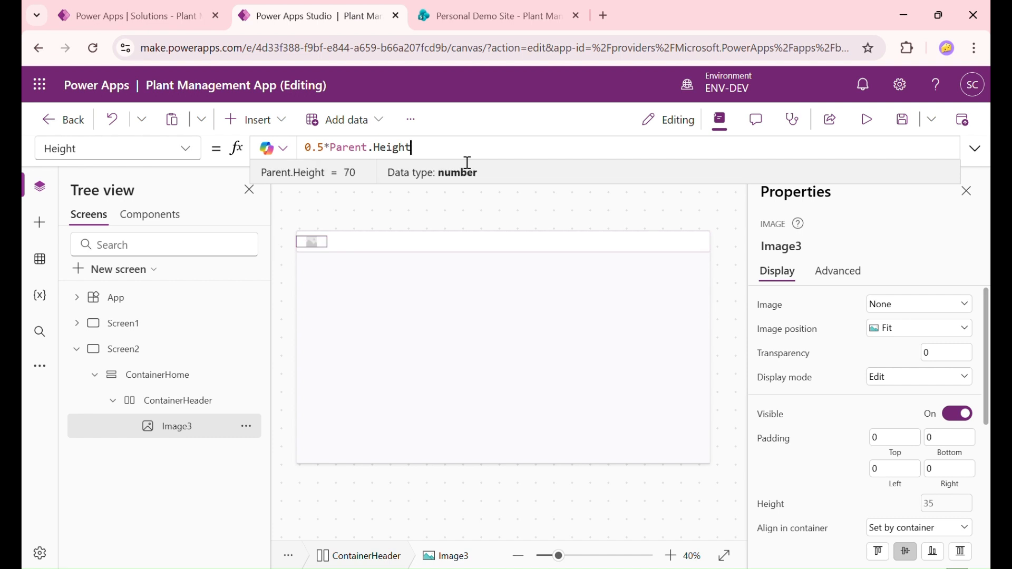
Reduce the fixed width of the header image
scroll(895, 380, down, 4)
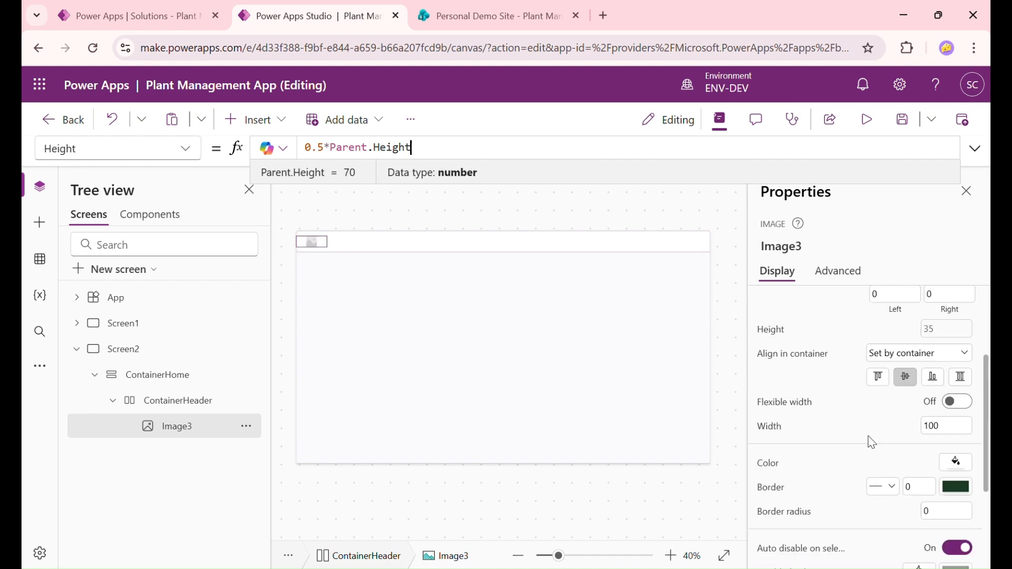
drag(965, 388, 916, 390)
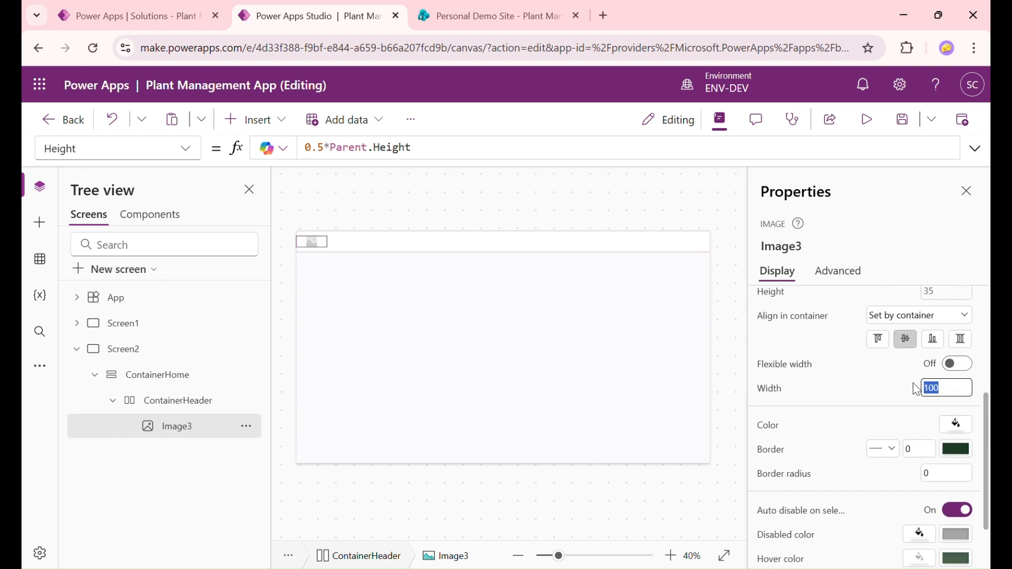
scroll(948, 444, up, 4)
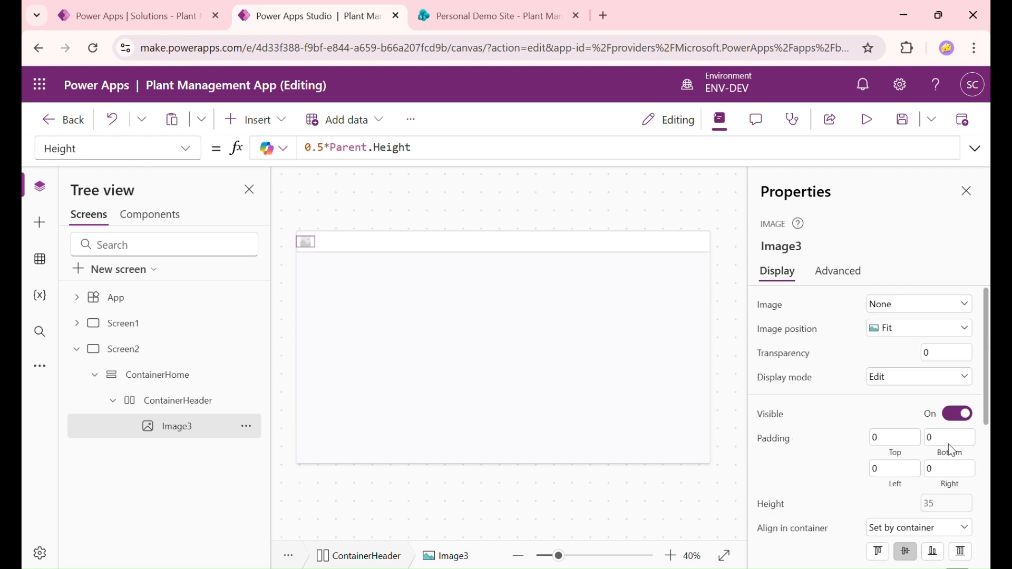
Search the stock images for "plant" and use the potted succulent picture as the header image
click(939, 314)
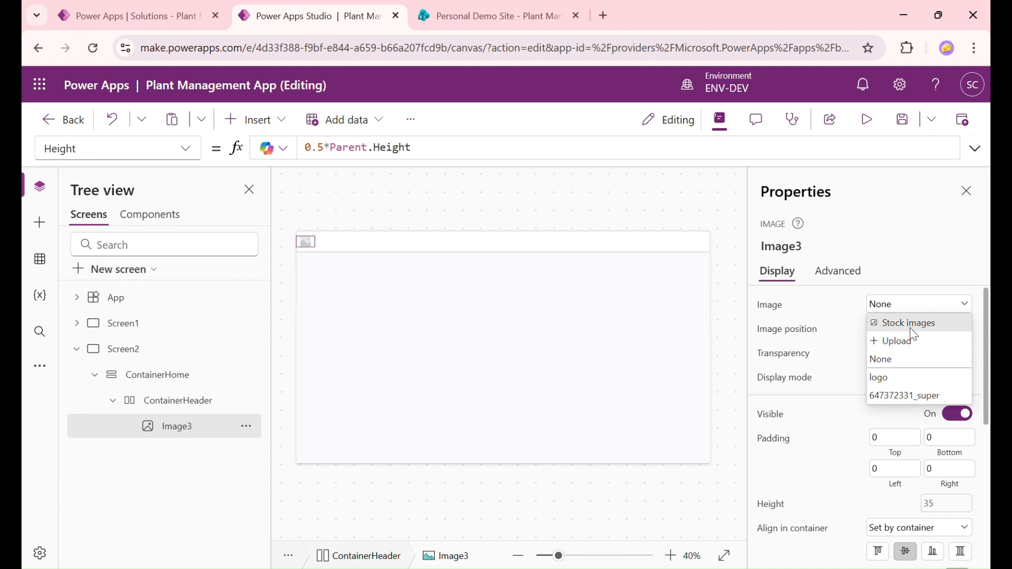
click(916, 323)
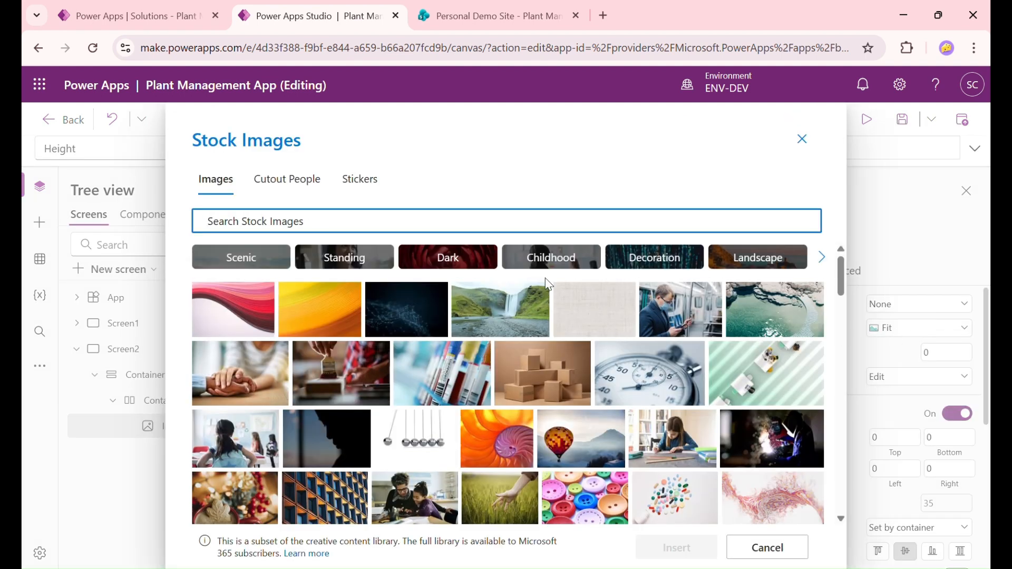
text(plant)
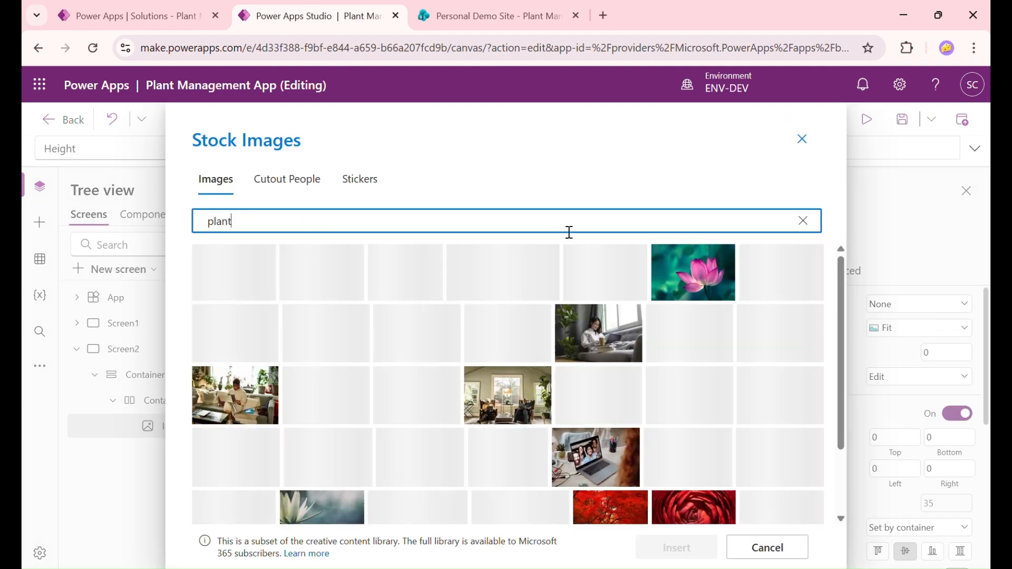
click(234, 282)
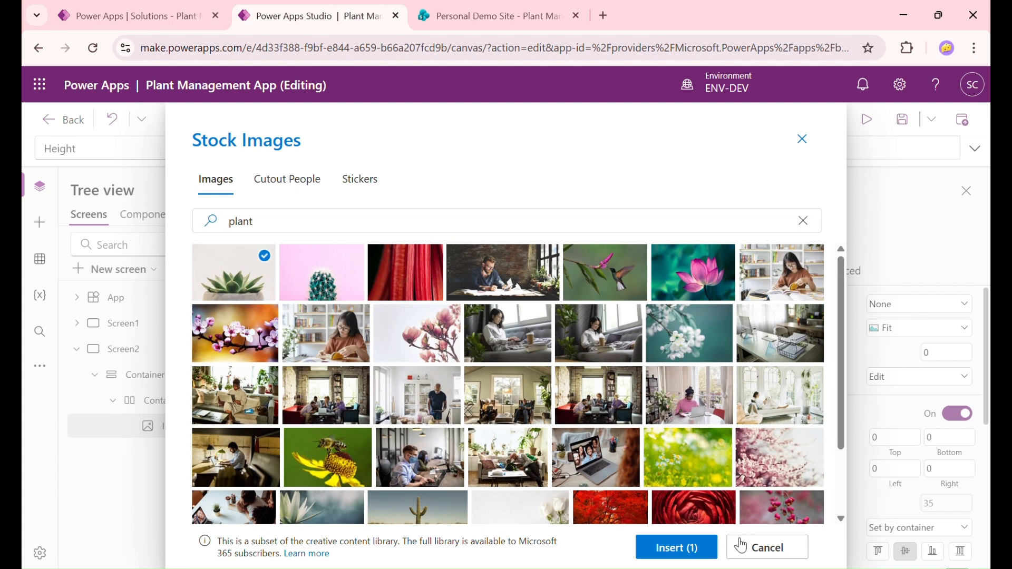
click(677, 548)
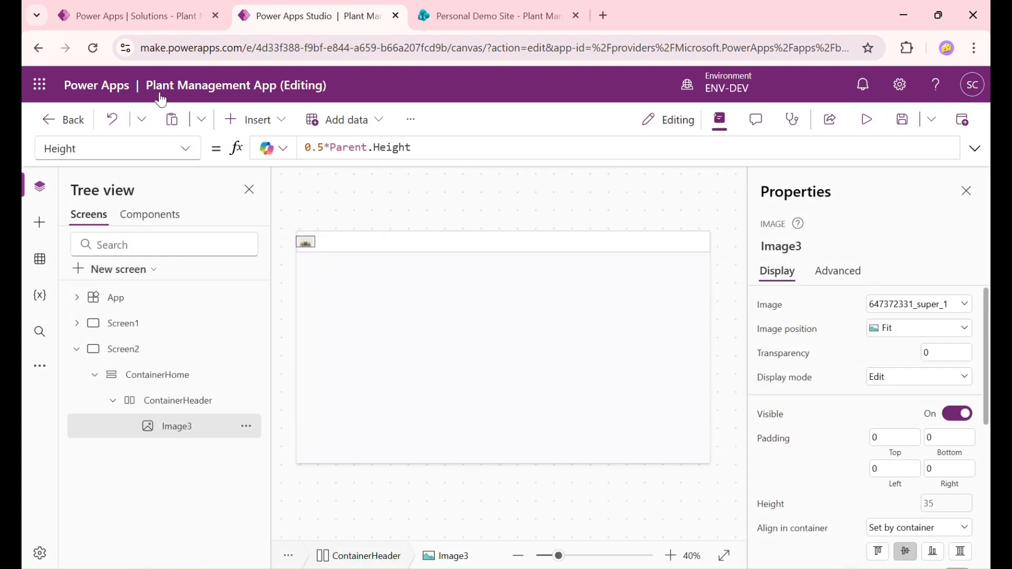
Insert a modern Text control next to the image in ContainerHeader
click(255, 119)
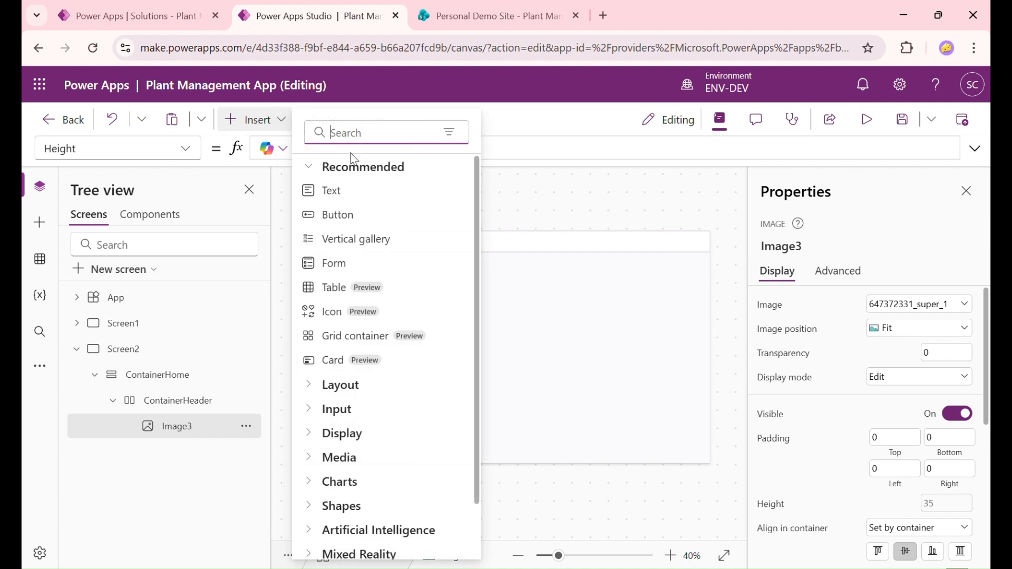
text(text)
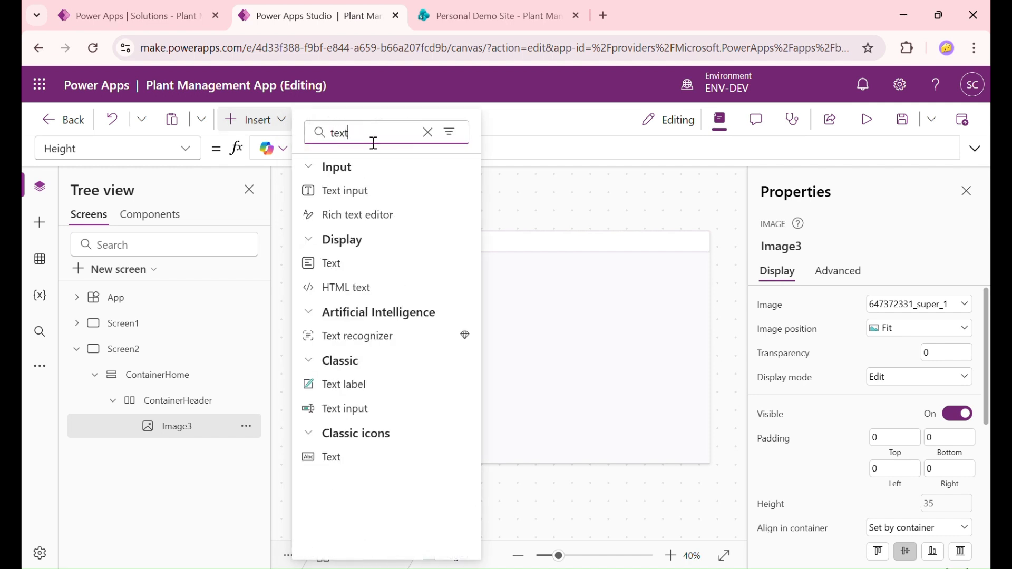
click(382, 267)
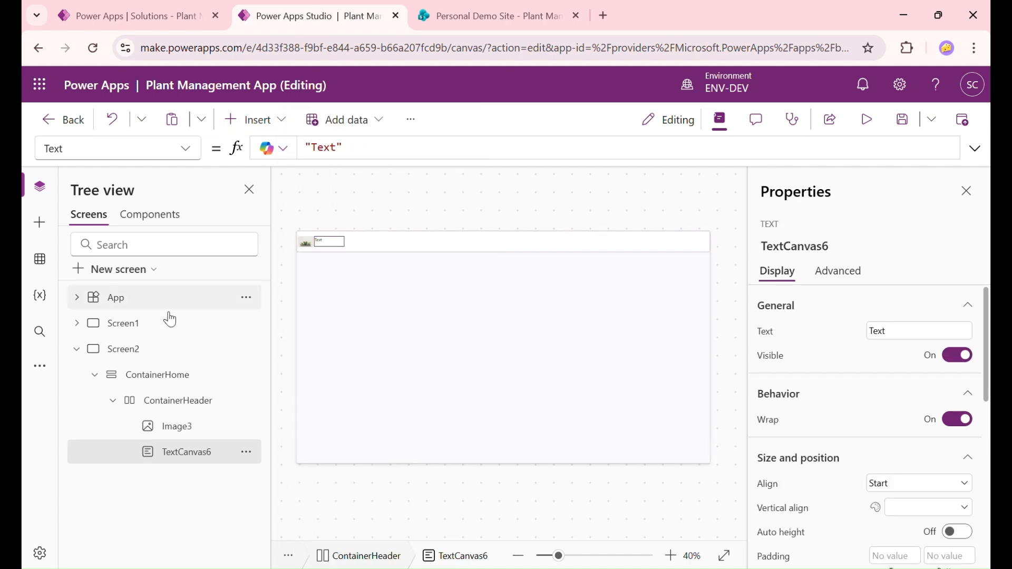
Set the header text control's vertical alignment to Middle and its font size to 26
click(924, 508)
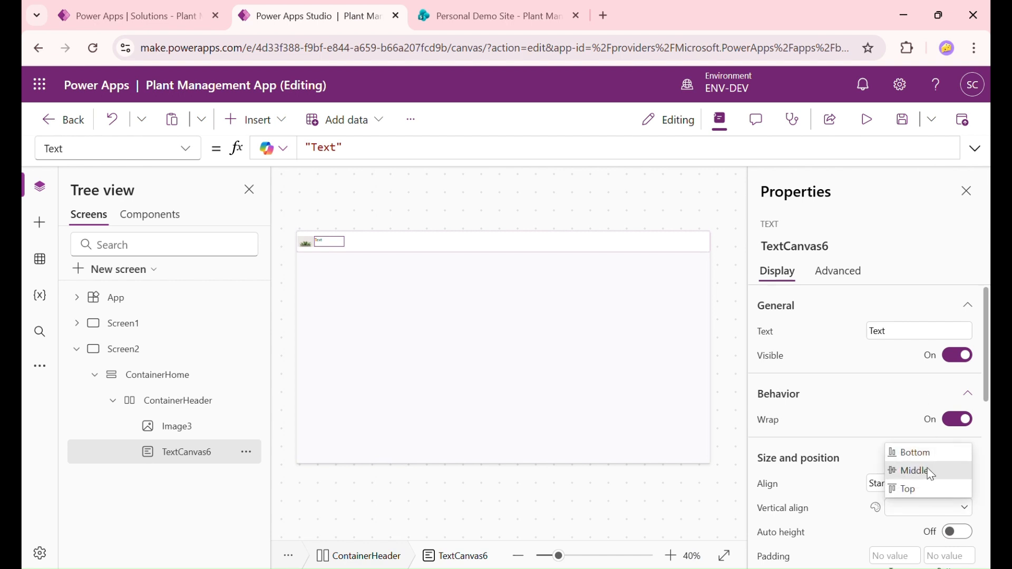
click(933, 472)
scroll(943, 447, down, 8)
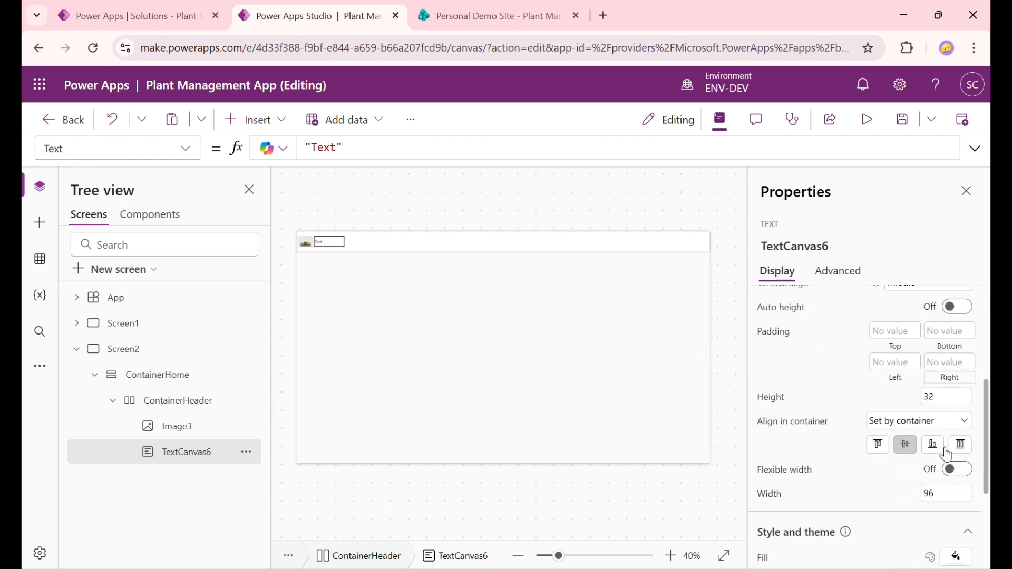
click(949, 437)
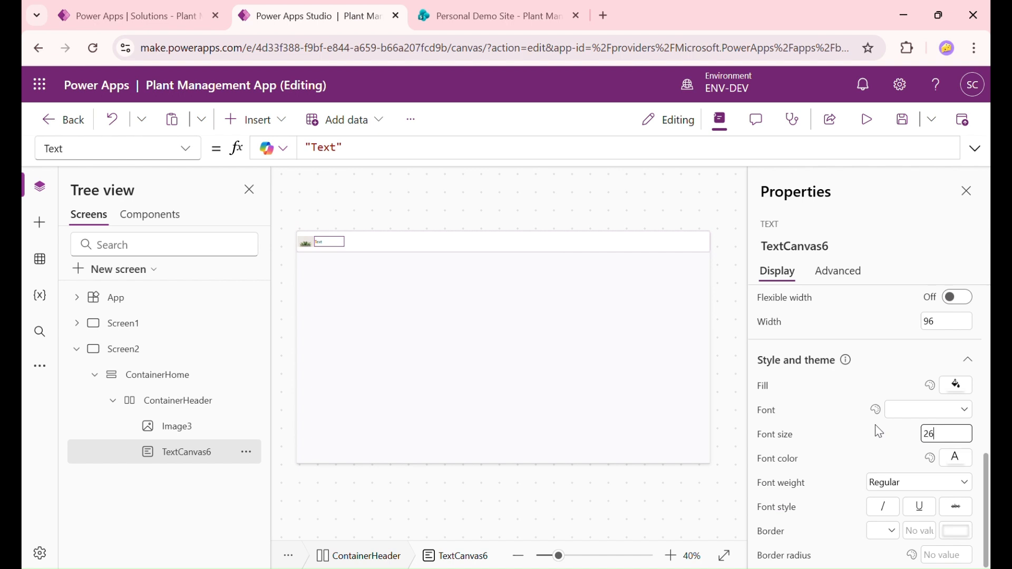
Set the header text's font weight to Bold and turn on its flexible width
click(875, 425)
click(951, 478)
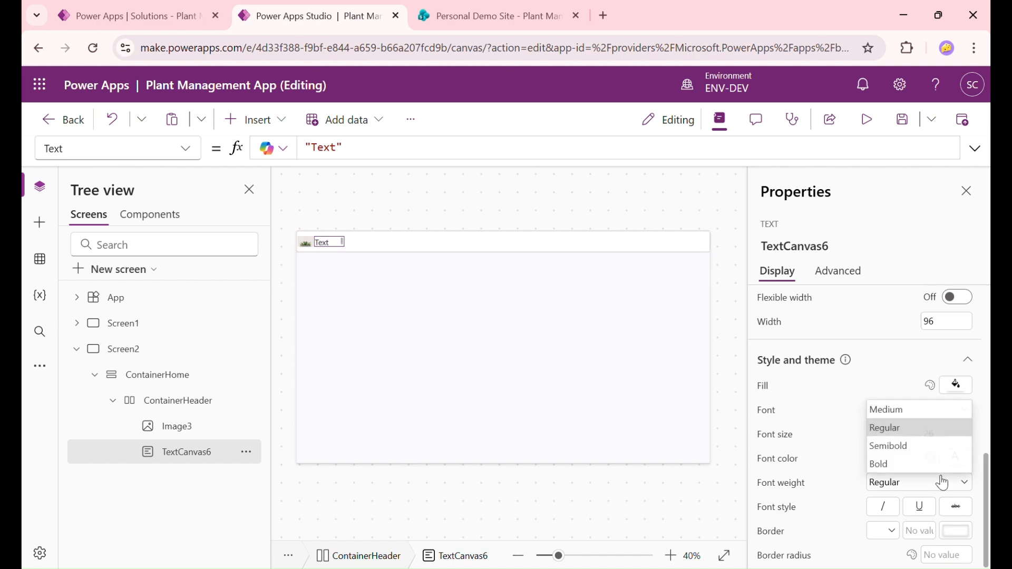
click(915, 461)
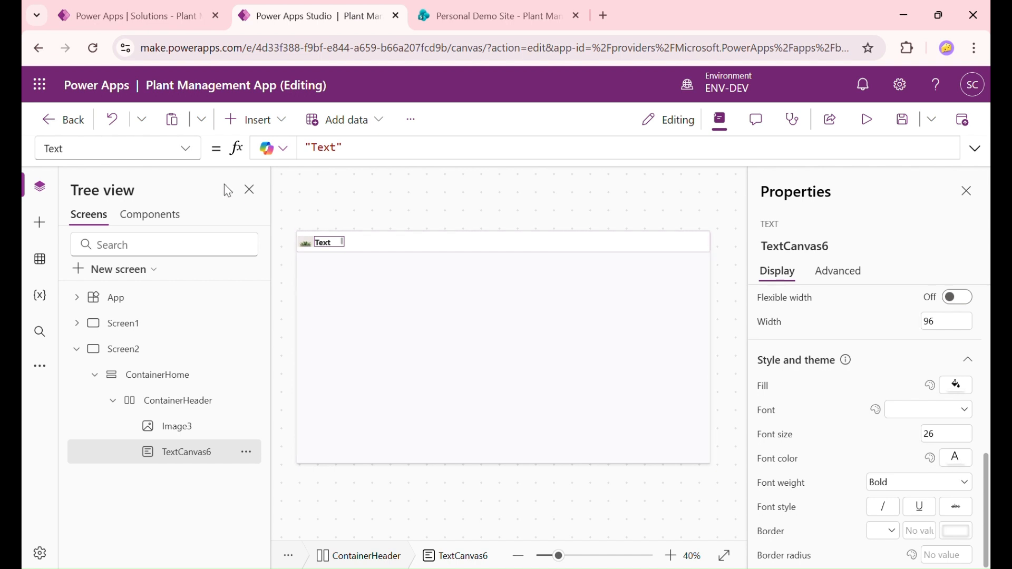
click(162, 158)
text(w)
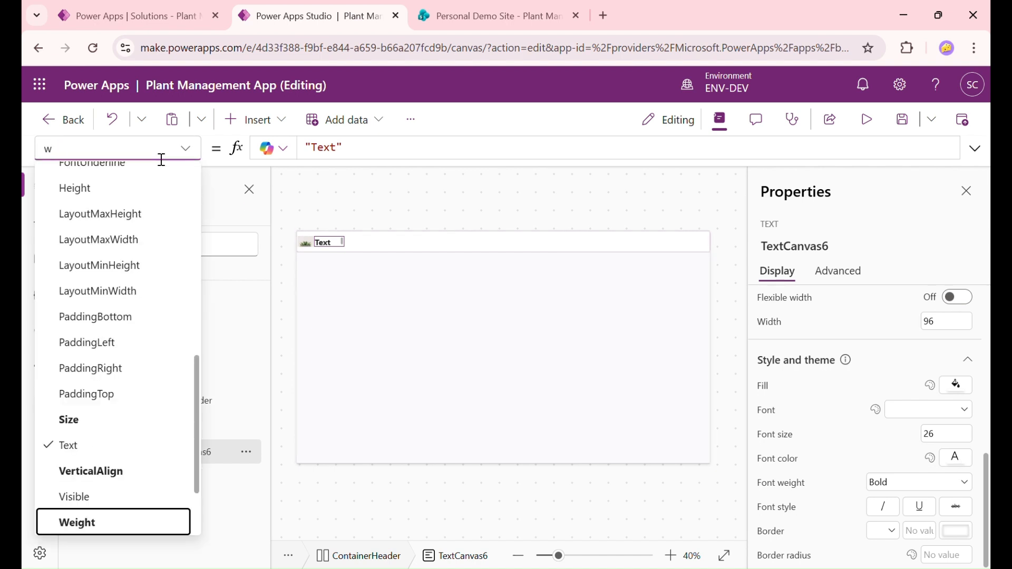
key(Escape)
click(957, 297)
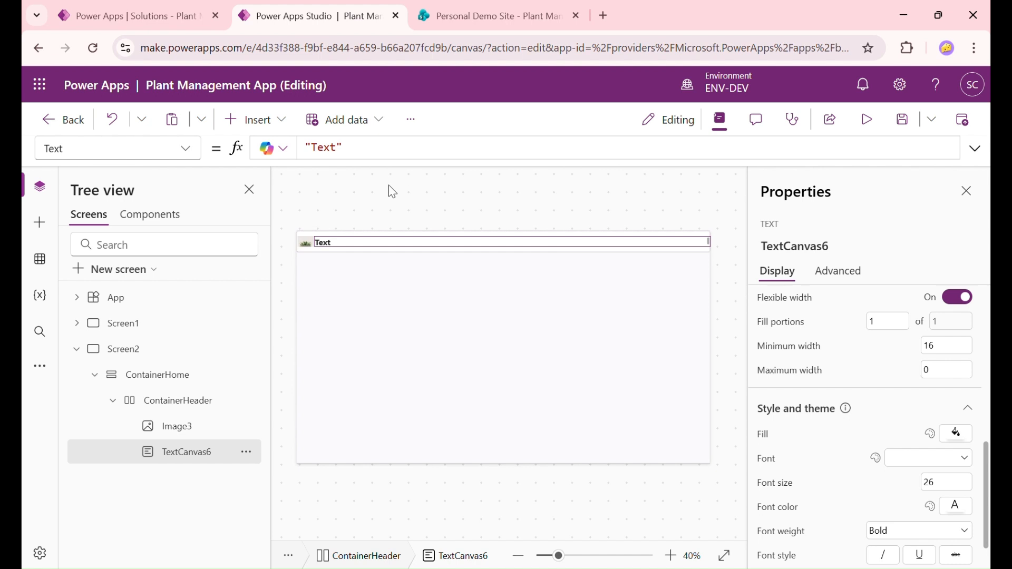
Change the header text control's text to "Plant Care"
double_click(323, 149)
text(Pla)
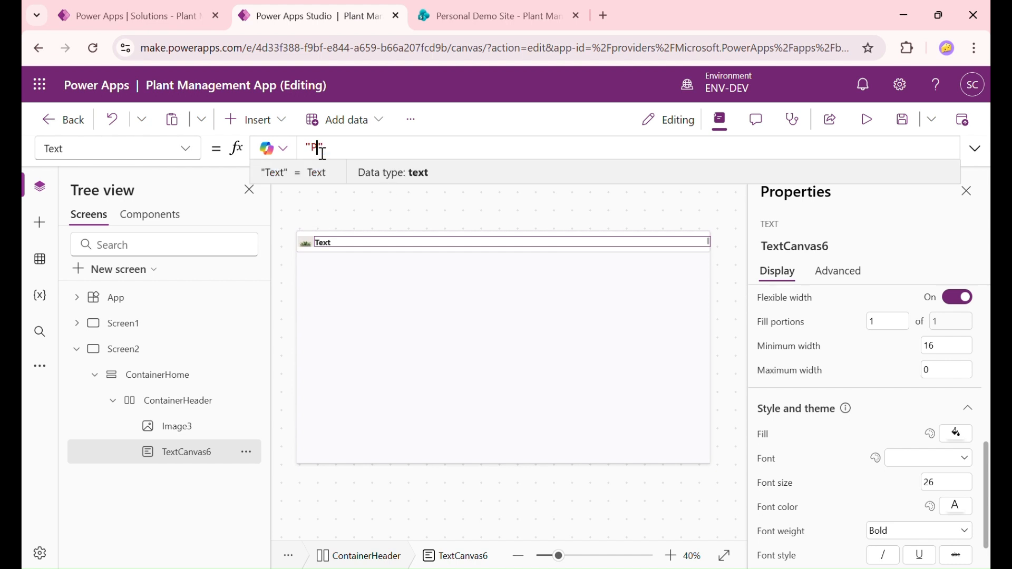
text(nt Care)
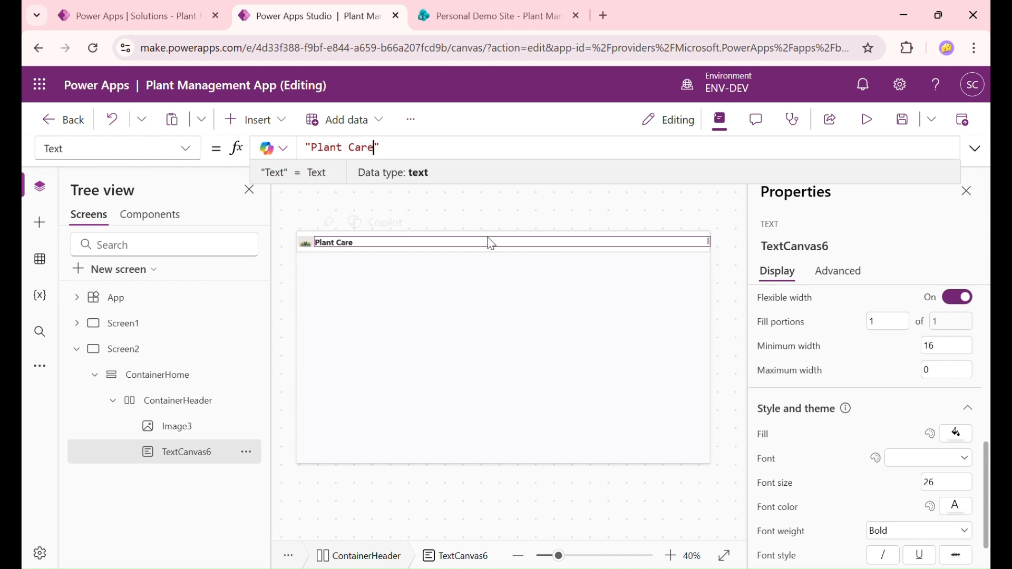
click(481, 217)
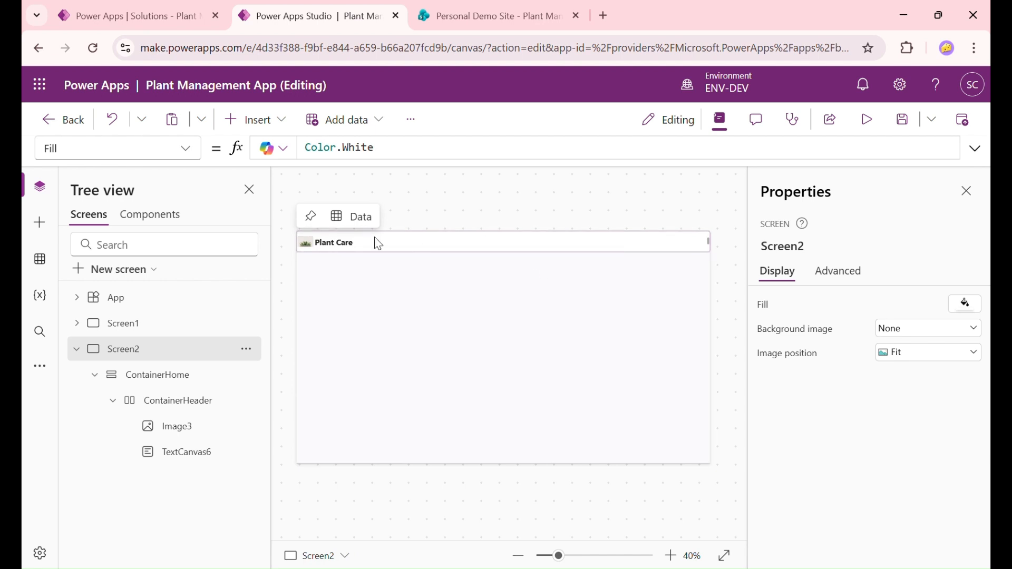
Set the Plant Care text control's Height property to Parent.Height
click(343, 245)
click(344, 245)
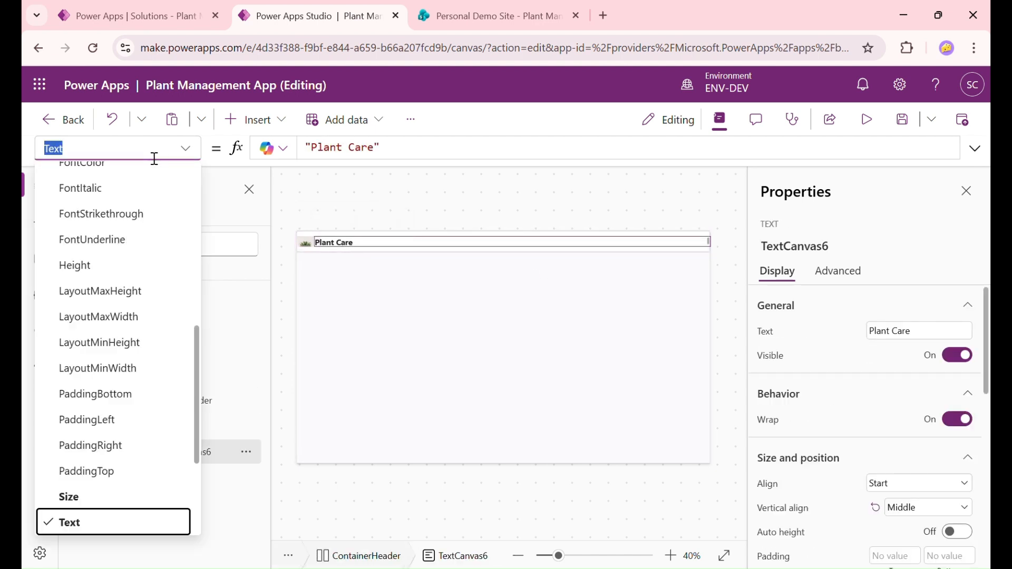
text(Height)
key(Return)
double_click(340, 156)
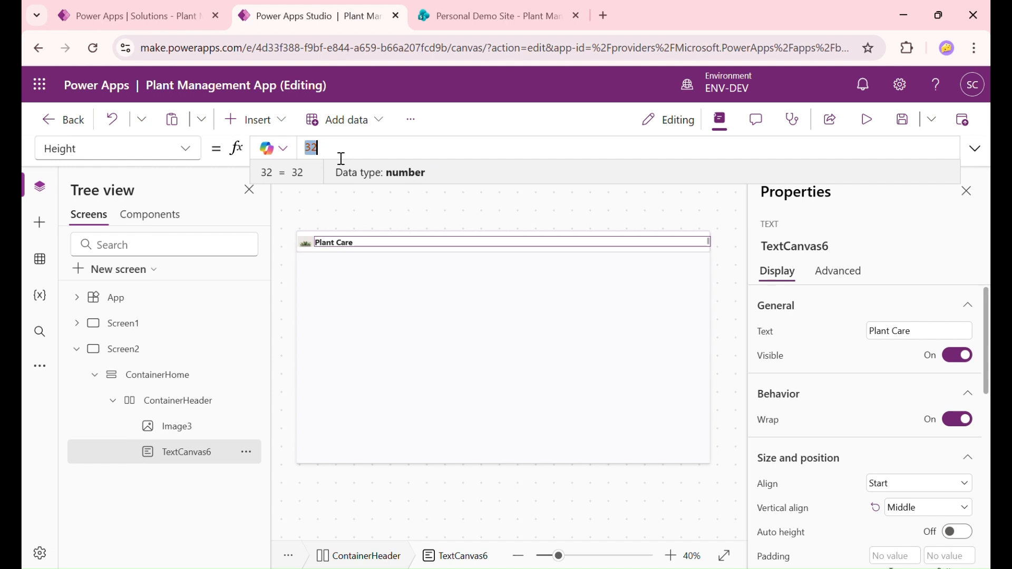
text(paren)
click(342, 158)
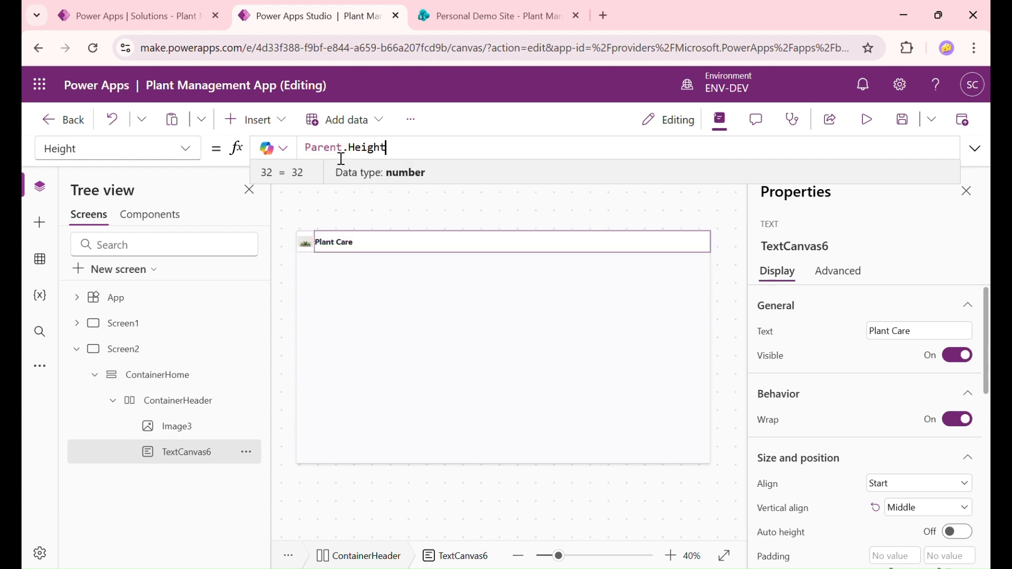
click(401, 293)
Preview Screen2 with its header, and look at Screen1's layout for comparison
click(866, 121)
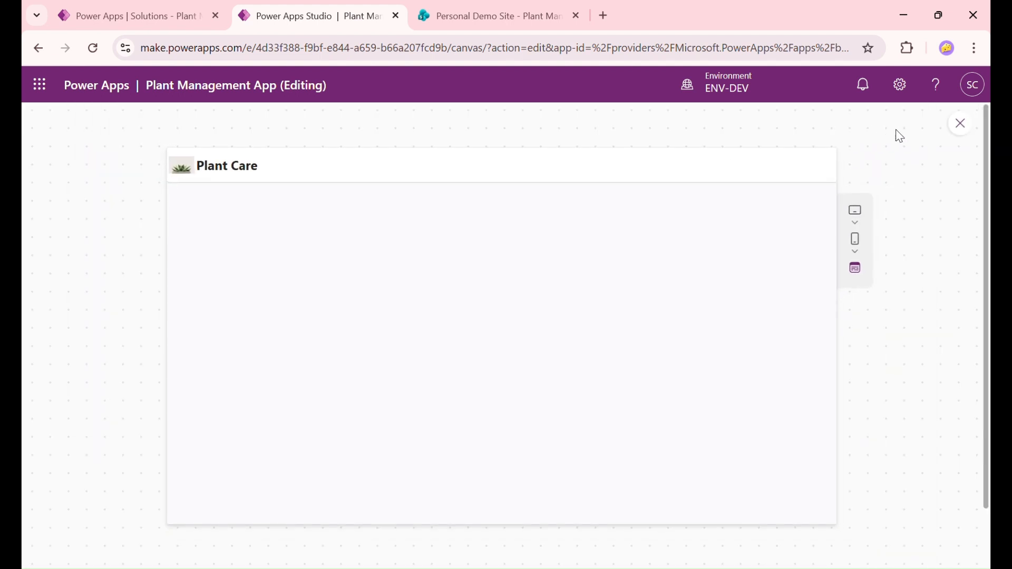
click(958, 125)
click(678, 385)
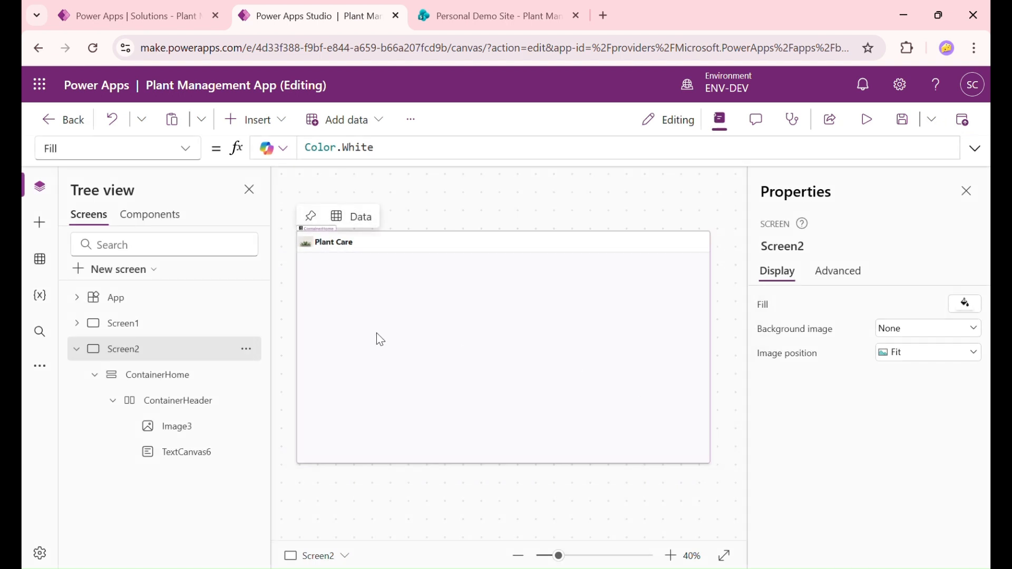
click(379, 334)
click(403, 200)
click(114, 400)
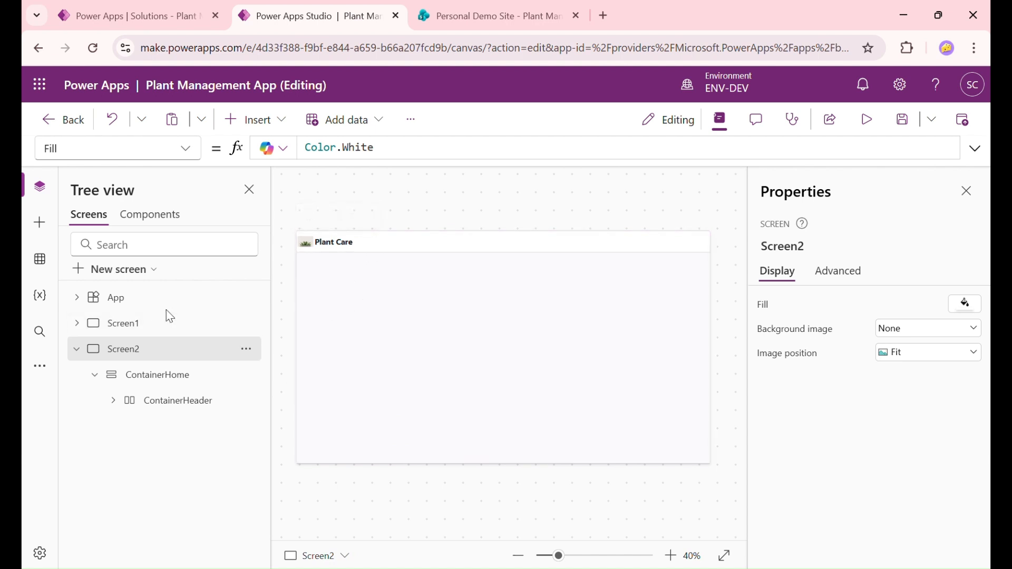
click(195, 325)
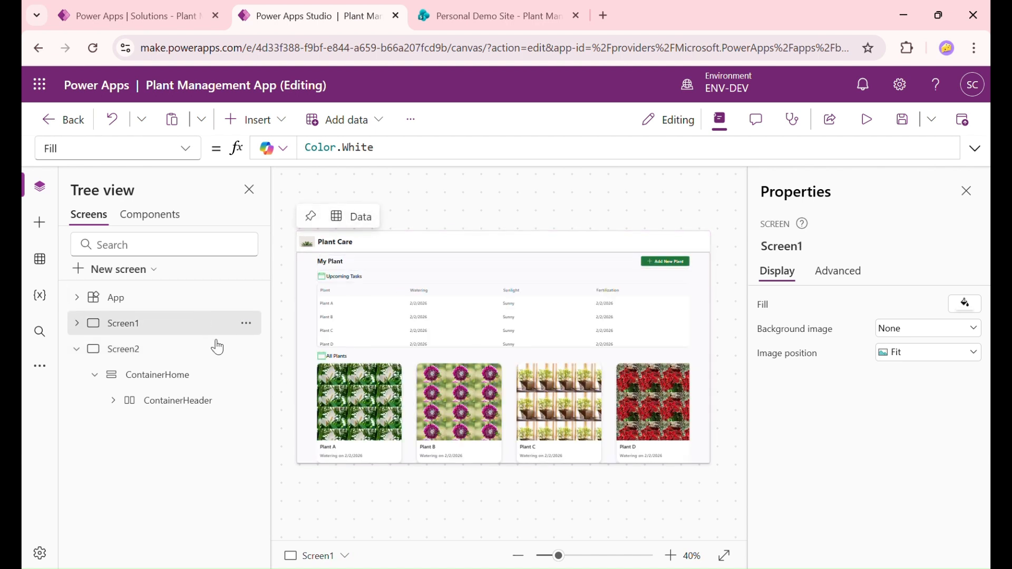
Insert a horizontal container inside ContainerHome, below ContainerHeader
click(167, 377)
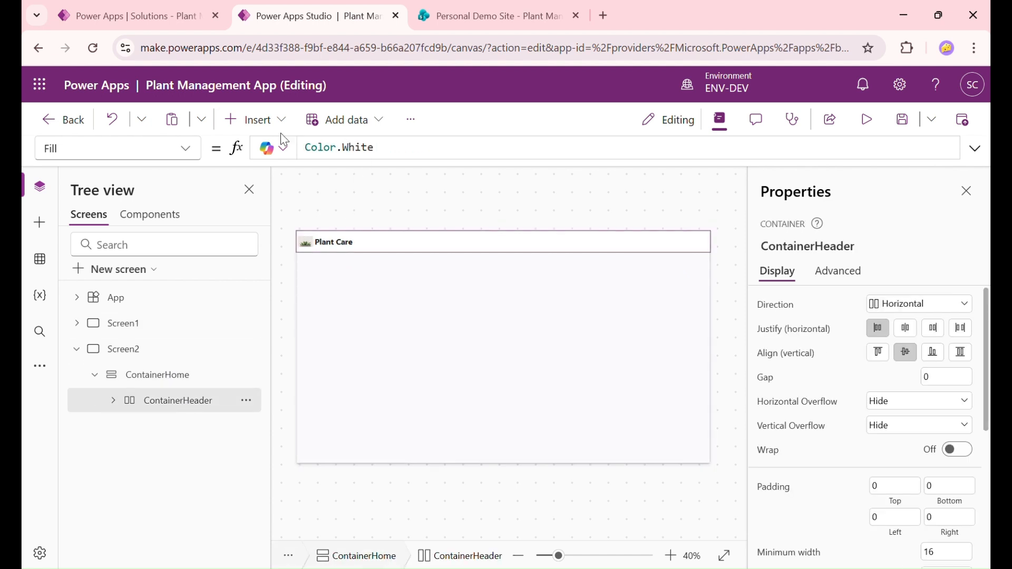
click(252, 119)
click(179, 372)
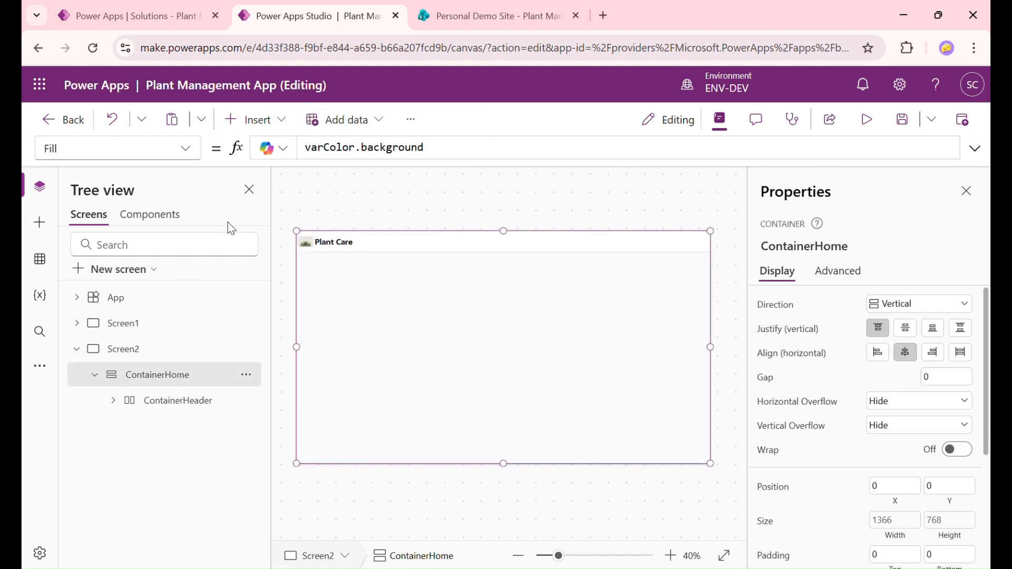
click(252, 120)
text(contain)
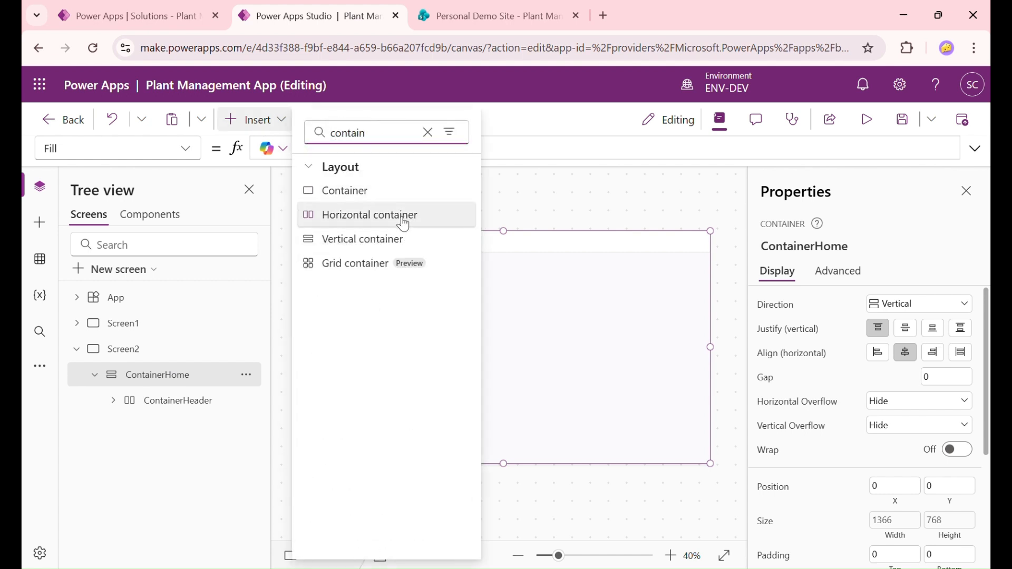
click(403, 220)
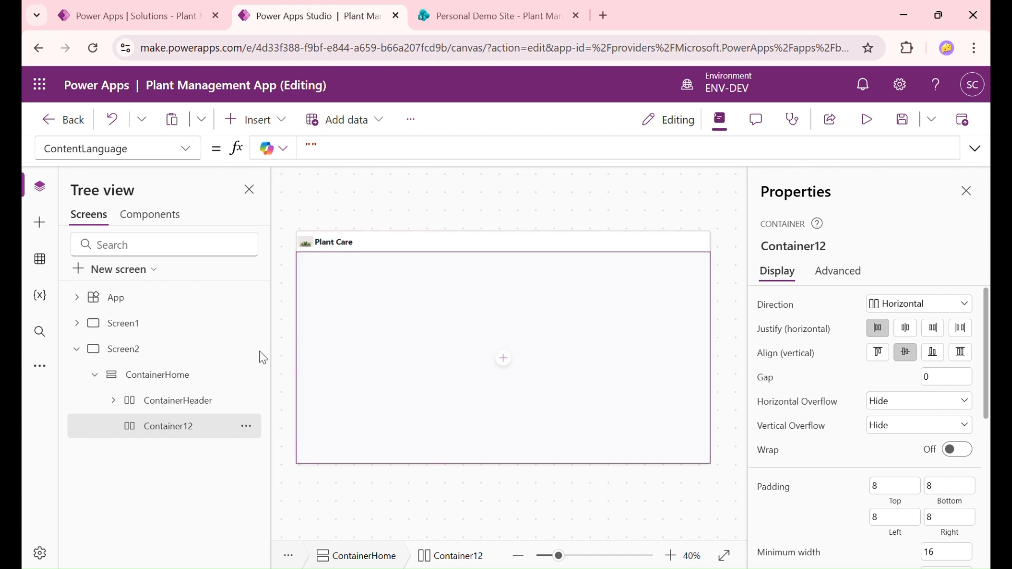
Rename the new horizontal container below ContainerHeader as ContainerTopButton
double_click(205, 426)
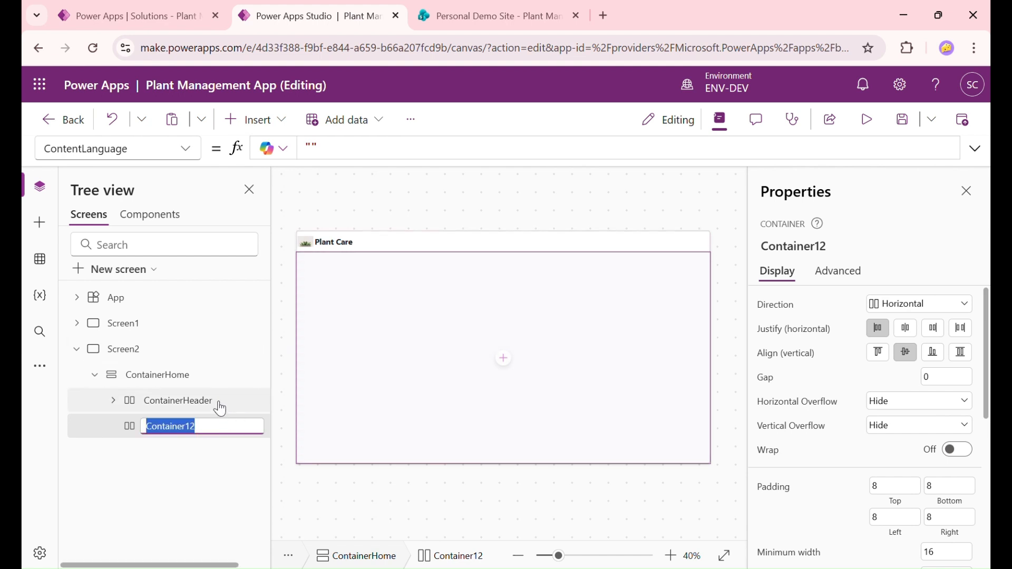
click(220, 409)
double_click(218, 427)
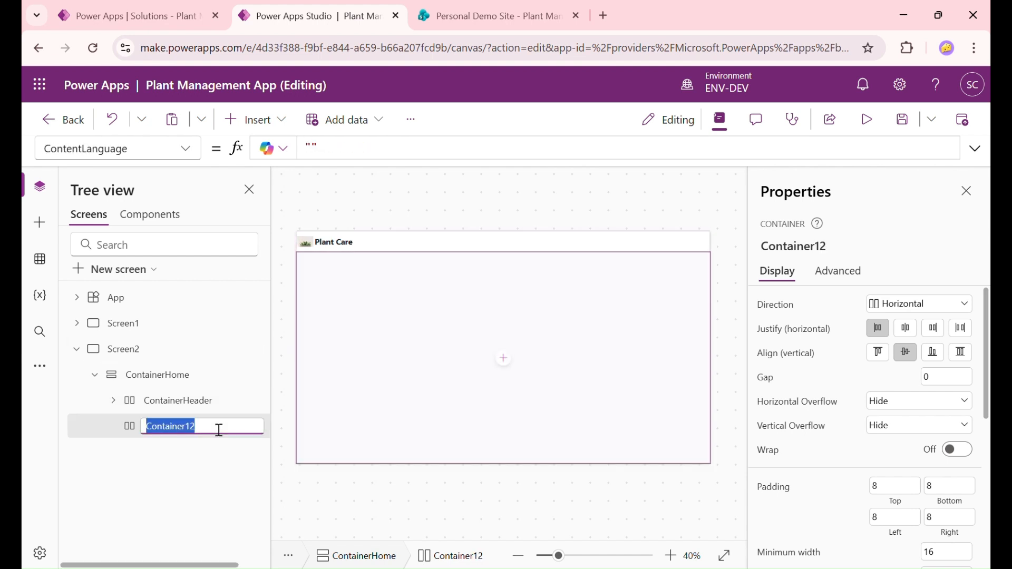
click(219, 430)
key(BackSpace)
text(Top)
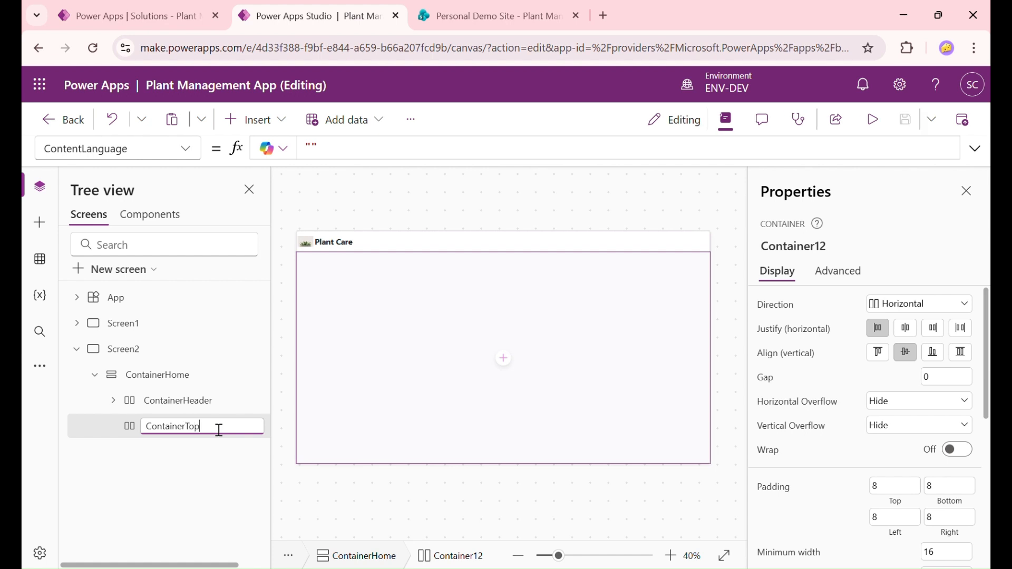
text(Button)
key(Return)
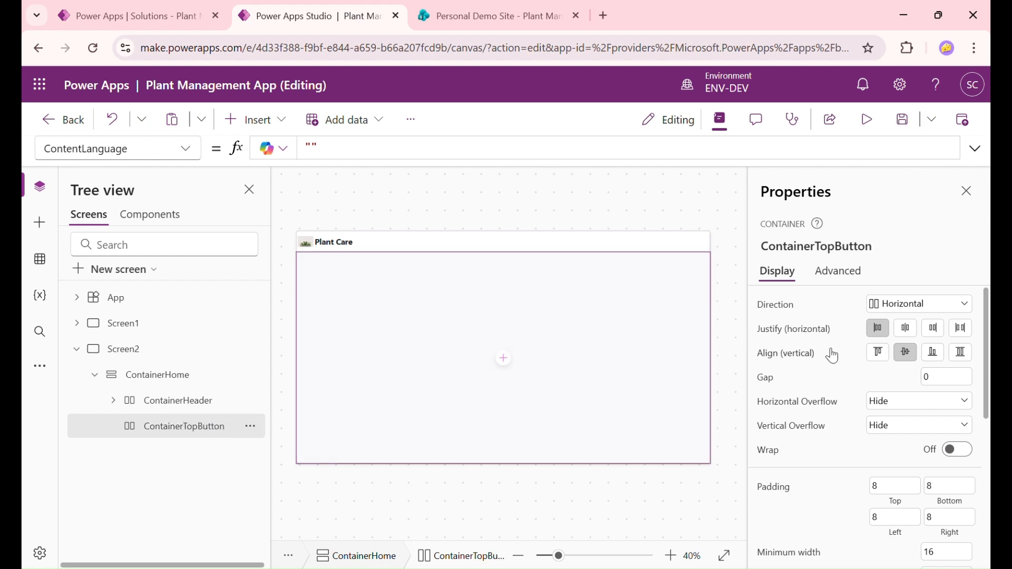
Justify ContainerTopButton's contents to the horizontal center and set its top, bottom, left and right padding to 0
scroll(942, 391, down, 1)
scroll(936, 361, up, 1)
click(907, 329)
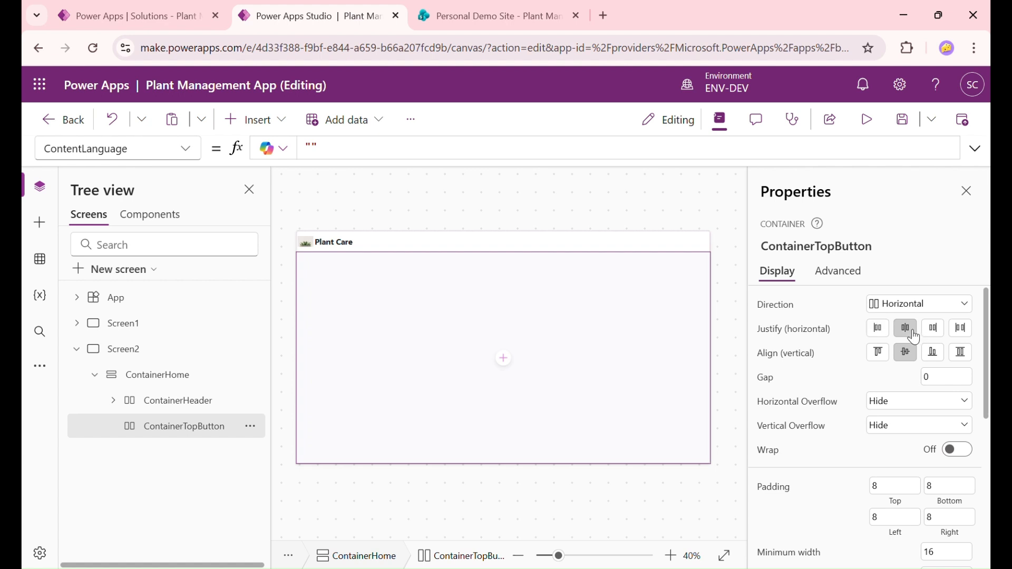
scroll(953, 391, down, 3)
scroll(946, 393, up, 1)
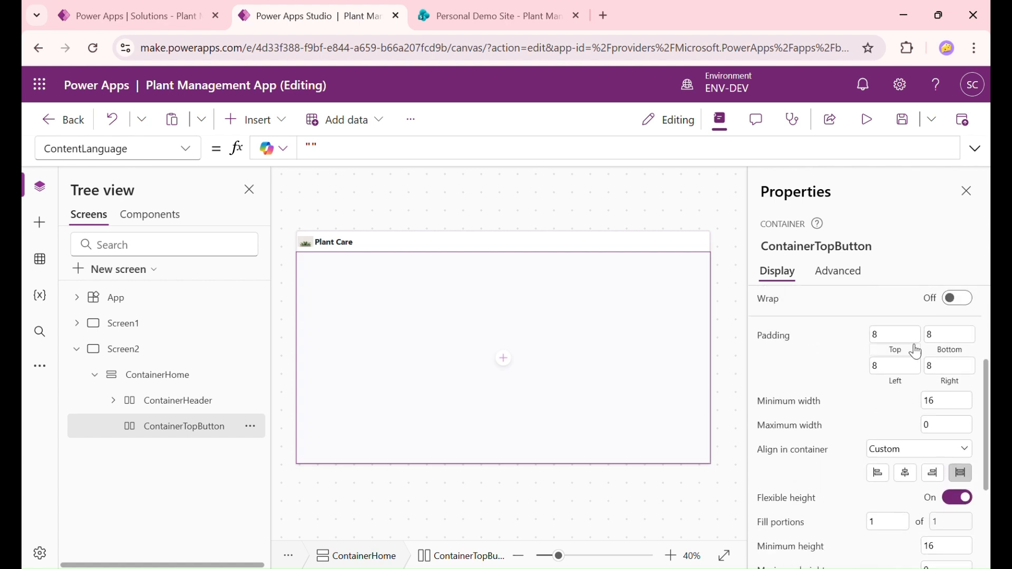
drag(913, 336, 823, 332)
text(0)
key(Tab)
text(0)
key(Tab)
text(0)
key(Tab)
text(0)
Center ContainerTopButton within its parent container and set its Width property to 0.9*Parent.Width
click(915, 480)
click(144, 151)
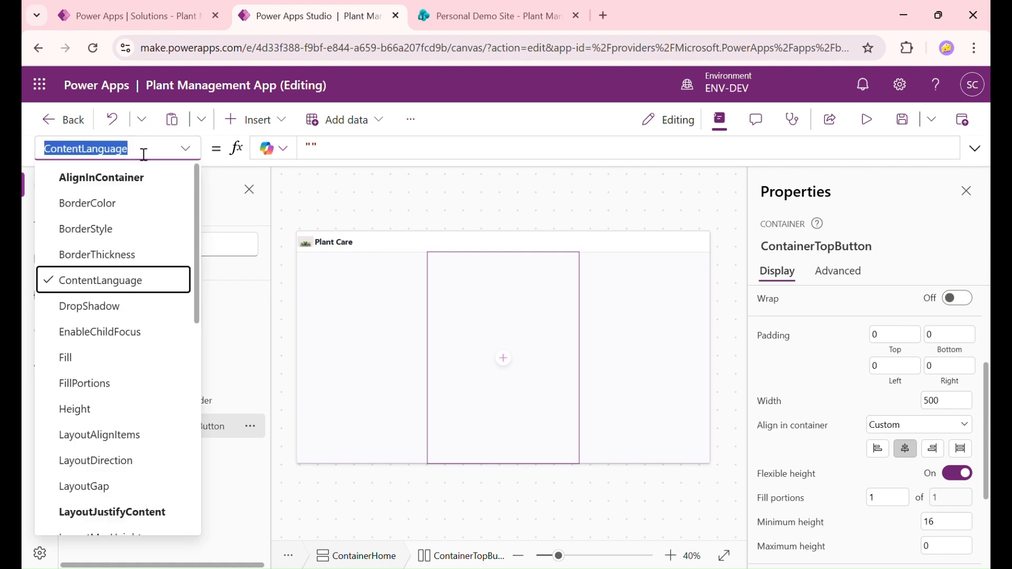
text(wi)
key(Return)
triple_click(409, 150)
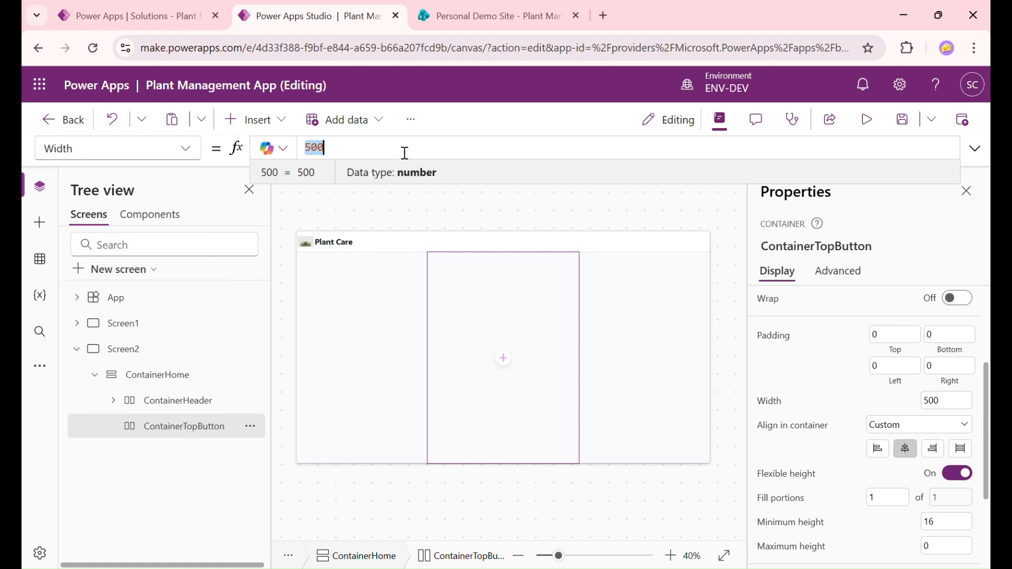
text(0.9*Parent.Width)
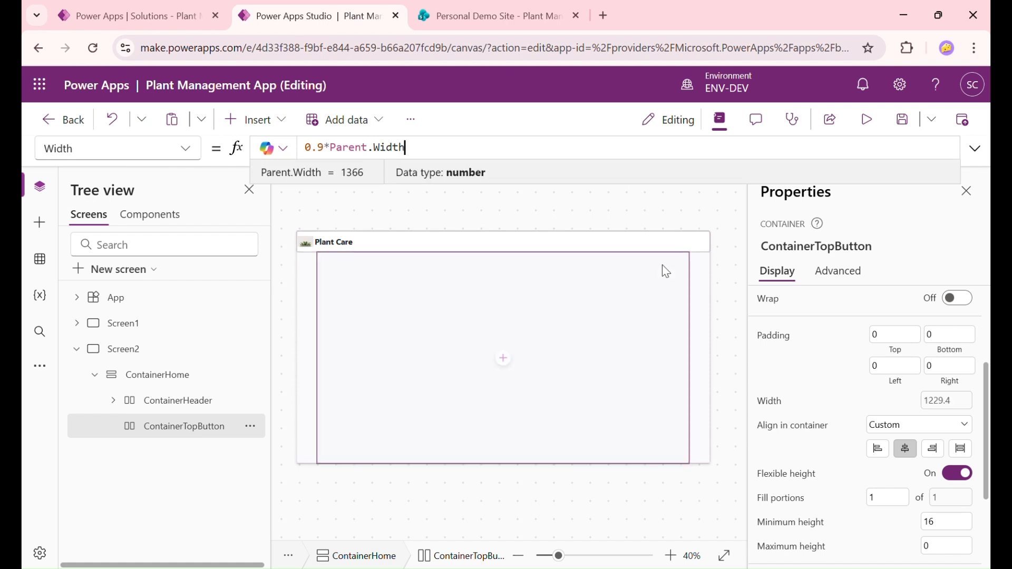
Turn off ContainerTopButton's flexible height and set its fixed height to 70, then reduce it to 50
scroll(965, 409, down, 2)
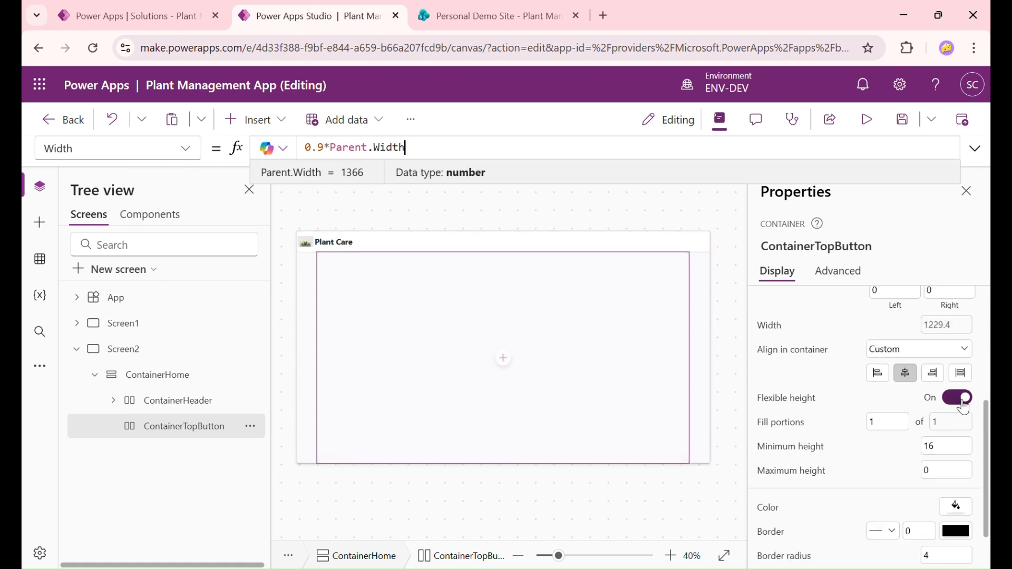
click(959, 399)
click(955, 426)
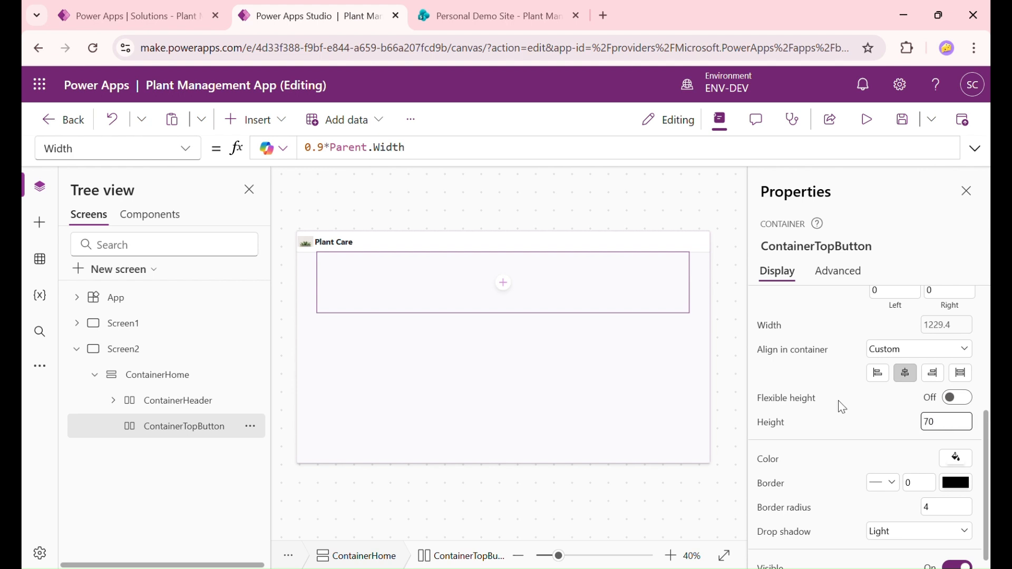
text(70)
click(855, 415)
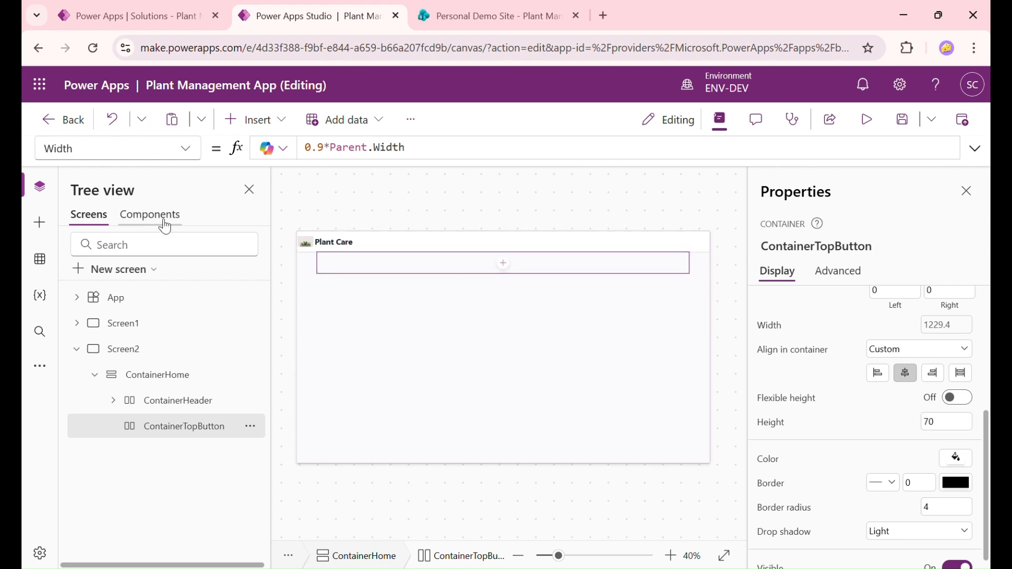
click(963, 426)
text(50)
click(865, 410)
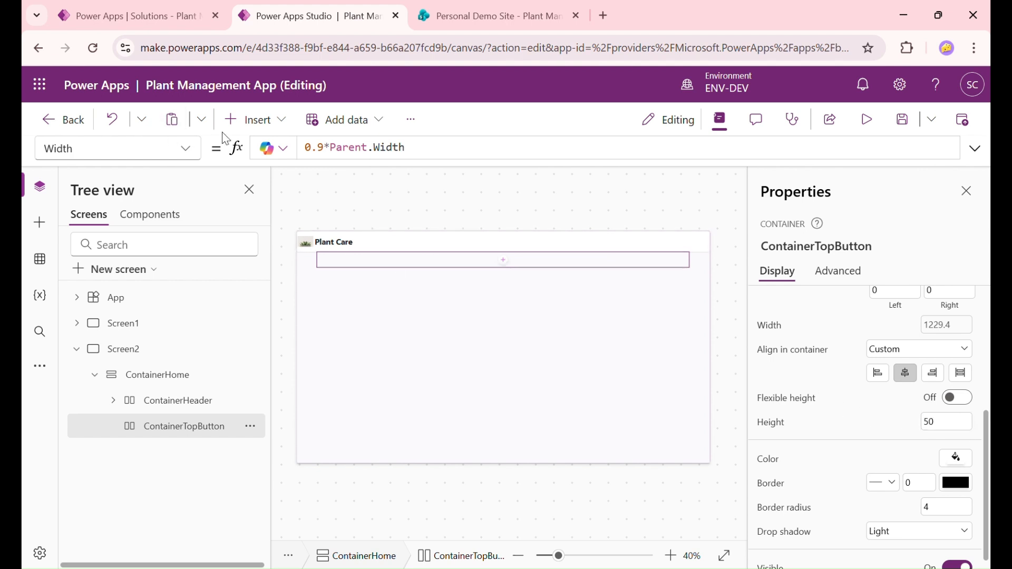
click(251, 121)
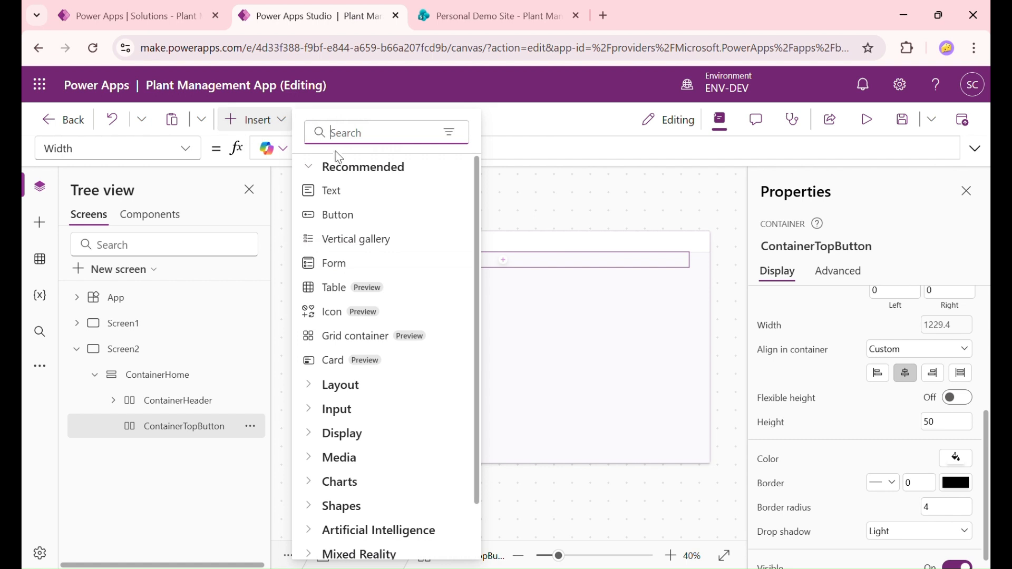
text(button)
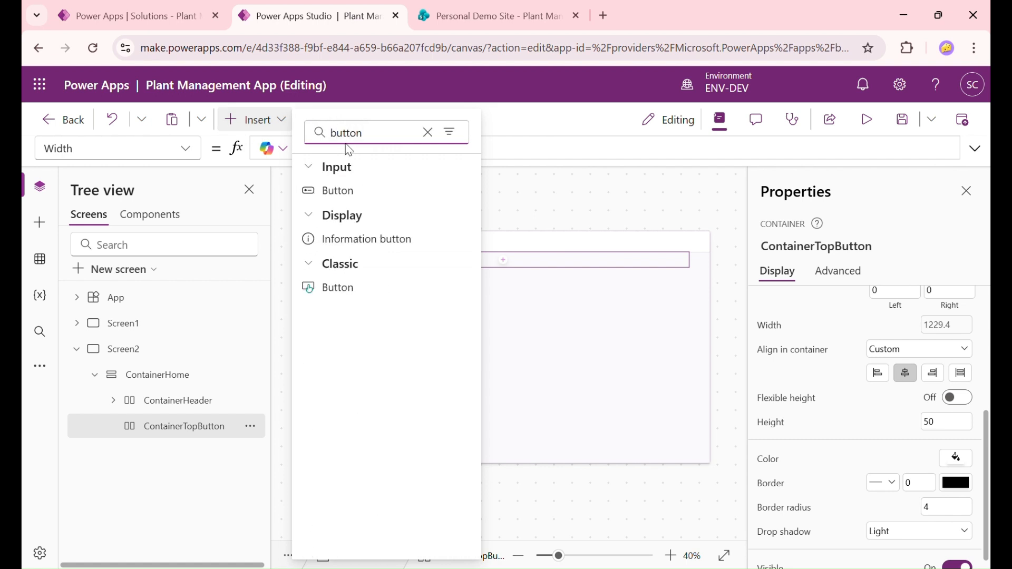
click(463, 190)
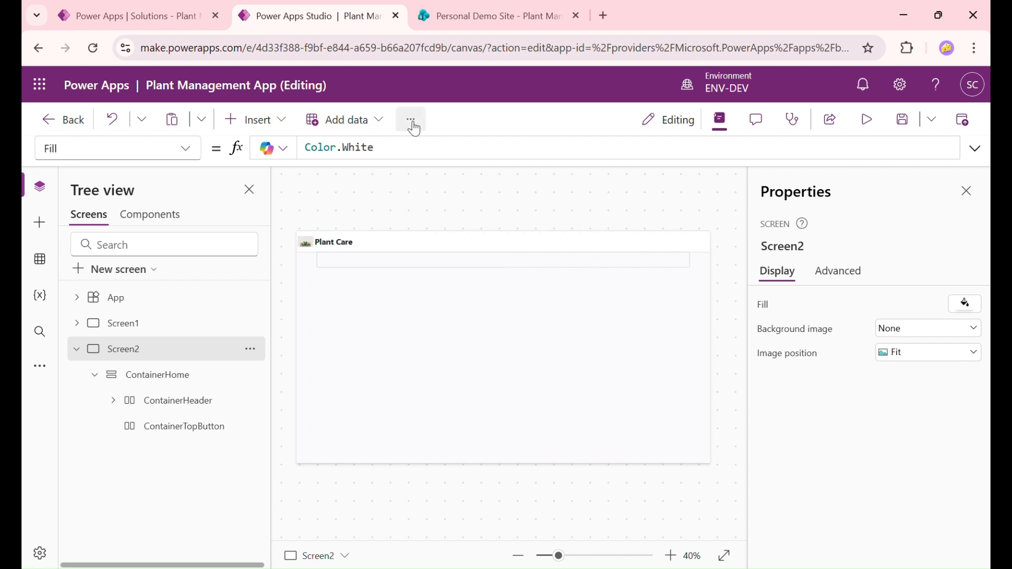
click(290, 120)
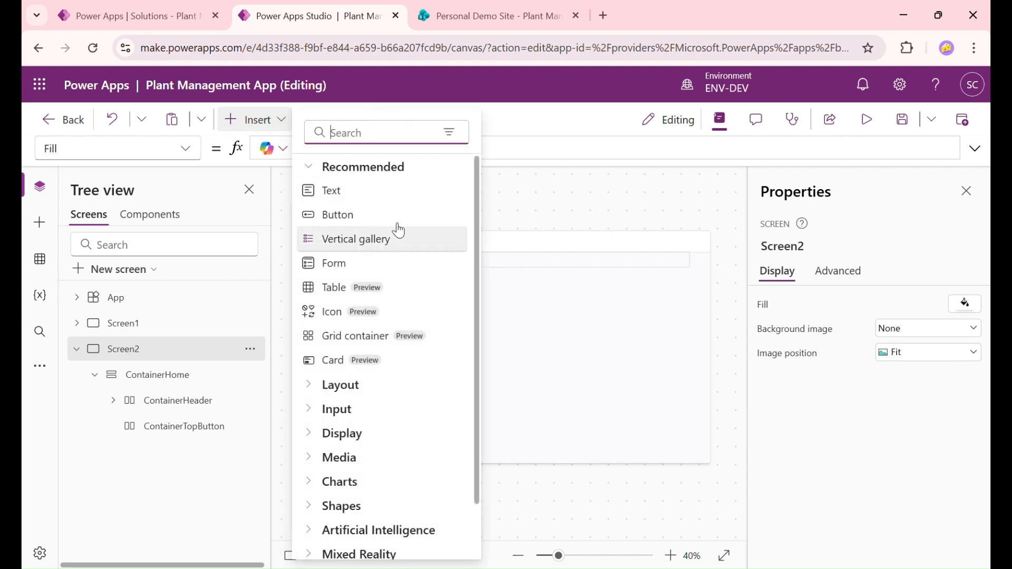
click(550, 223)
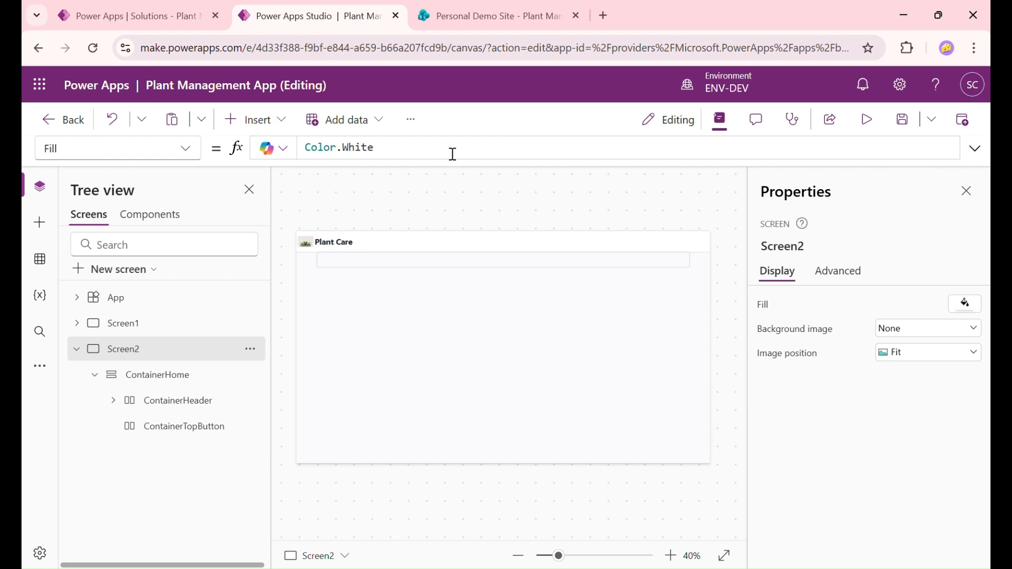
Check the Modern controls and themes option among the app's update settings
click(418, 125)
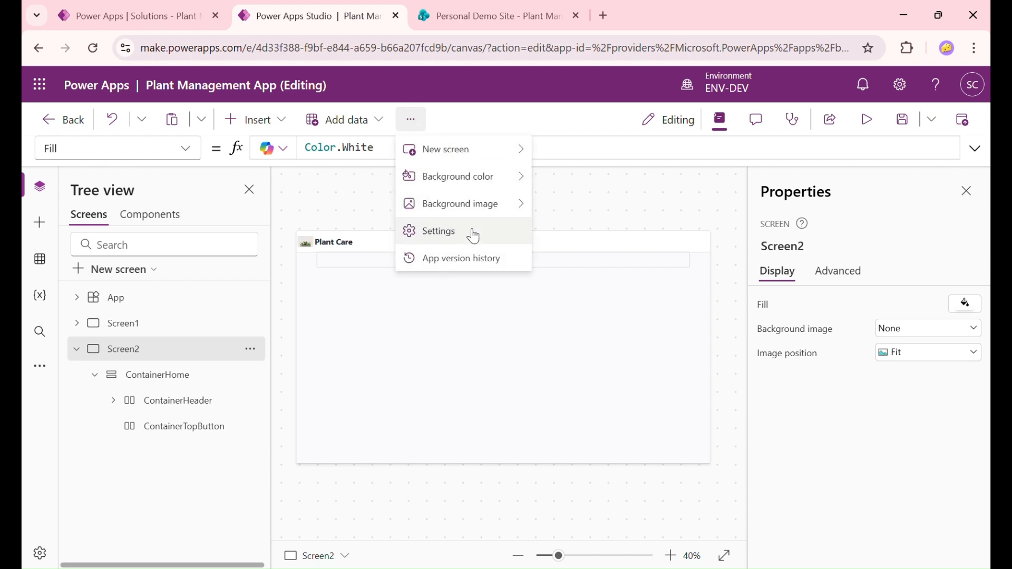
click(473, 235)
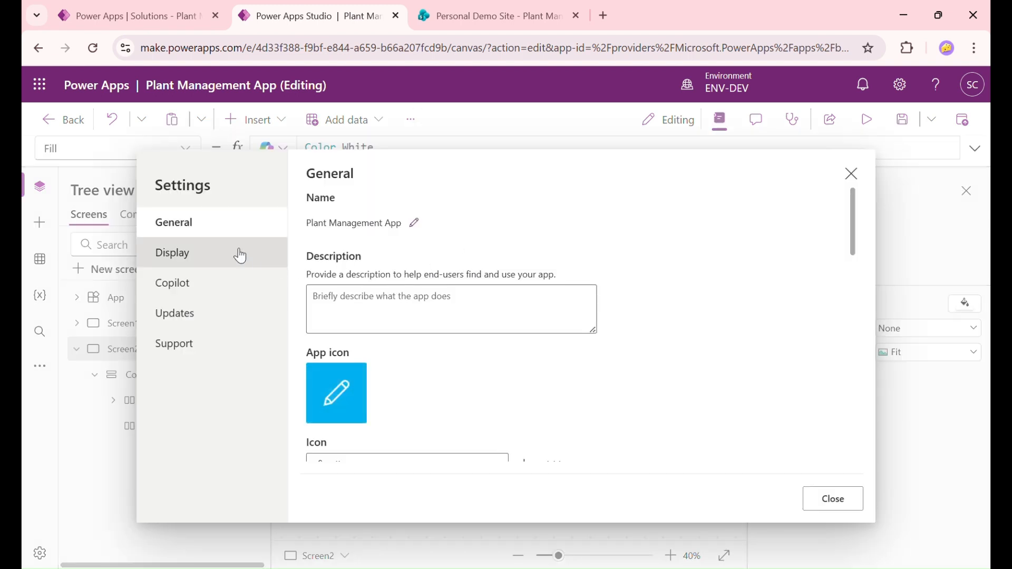
click(228, 316)
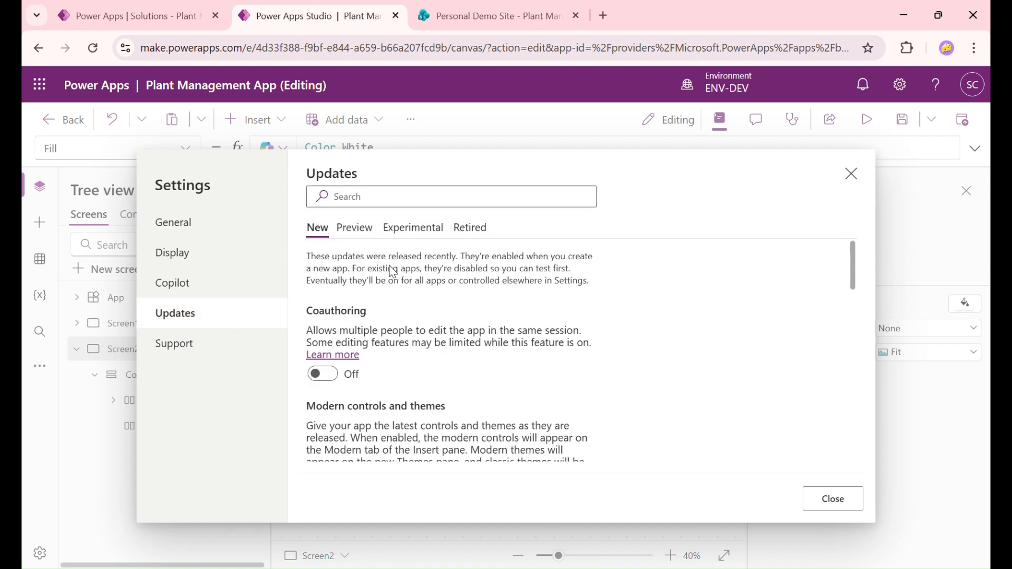
scroll(390, 269, down, 3)
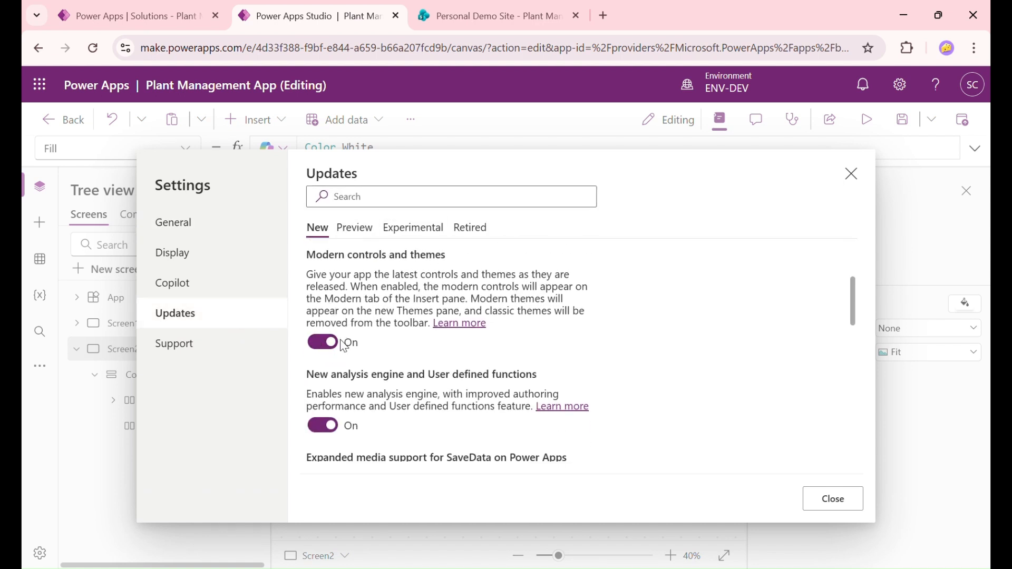
scroll(334, 369, up, 2)
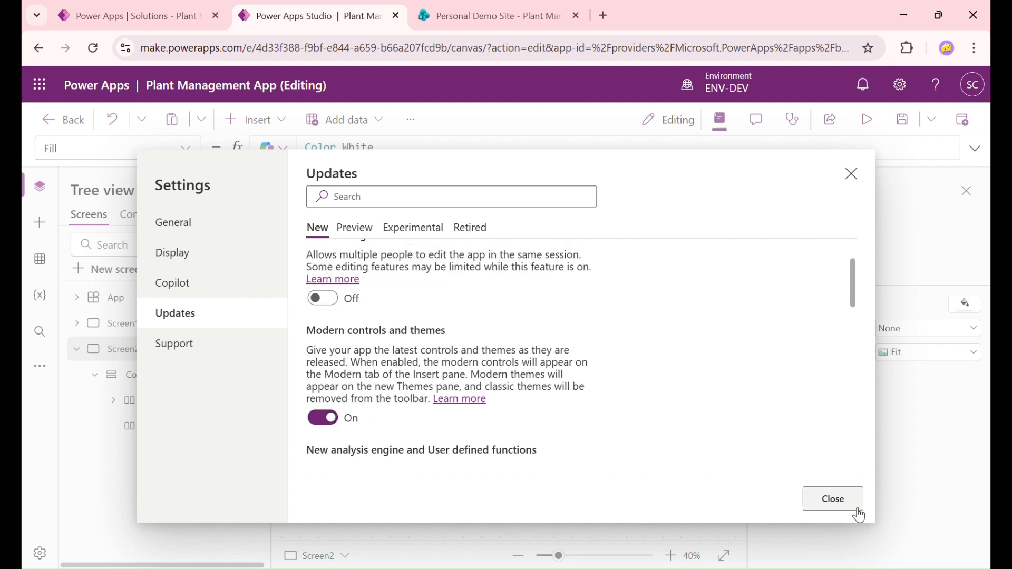
click(837, 502)
Set ContainerTopButton's drop shadow to None
click(371, 265)
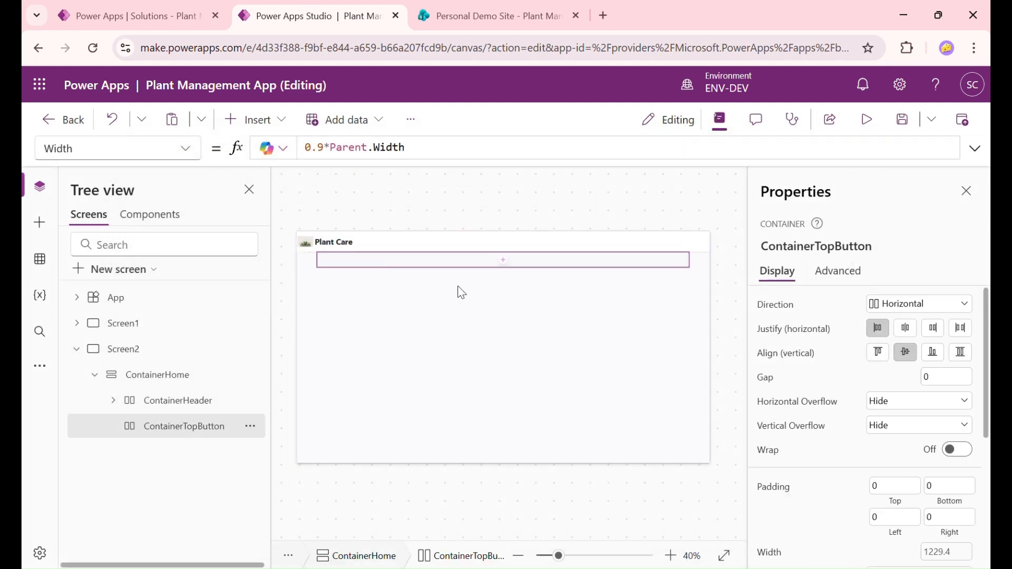
scroll(955, 422, down, 5)
click(906, 521)
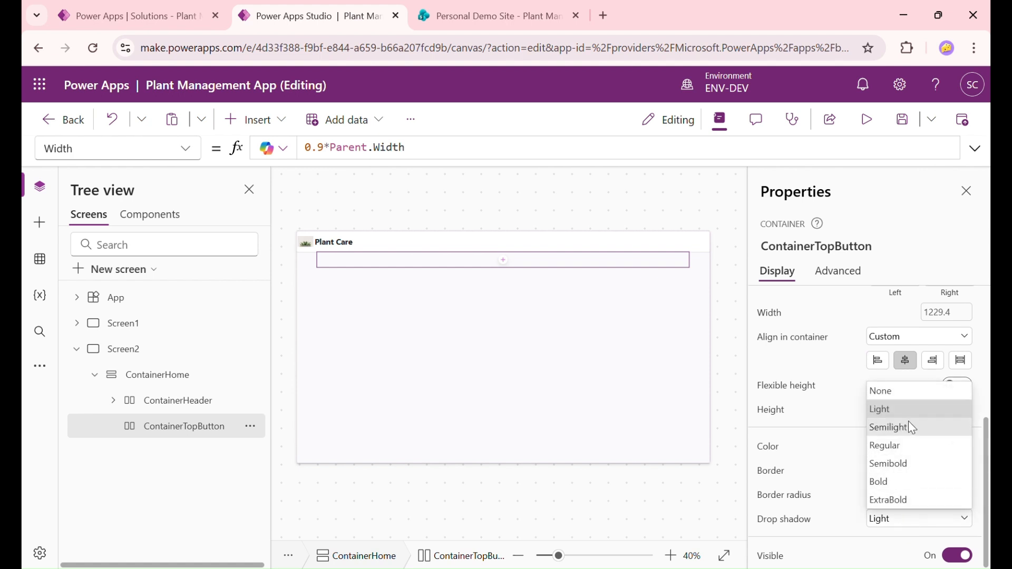
click(912, 391)
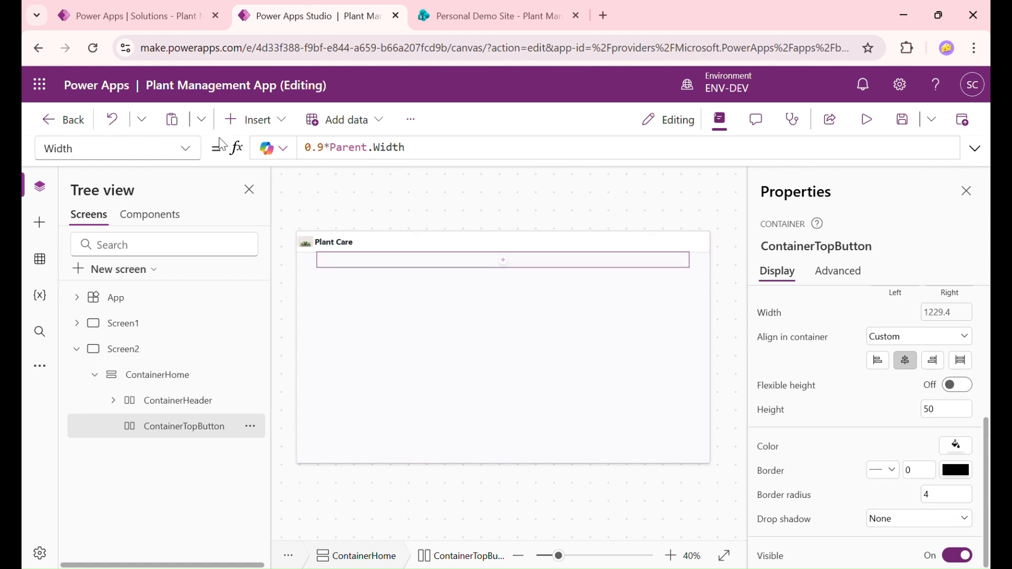
click(147, 149)
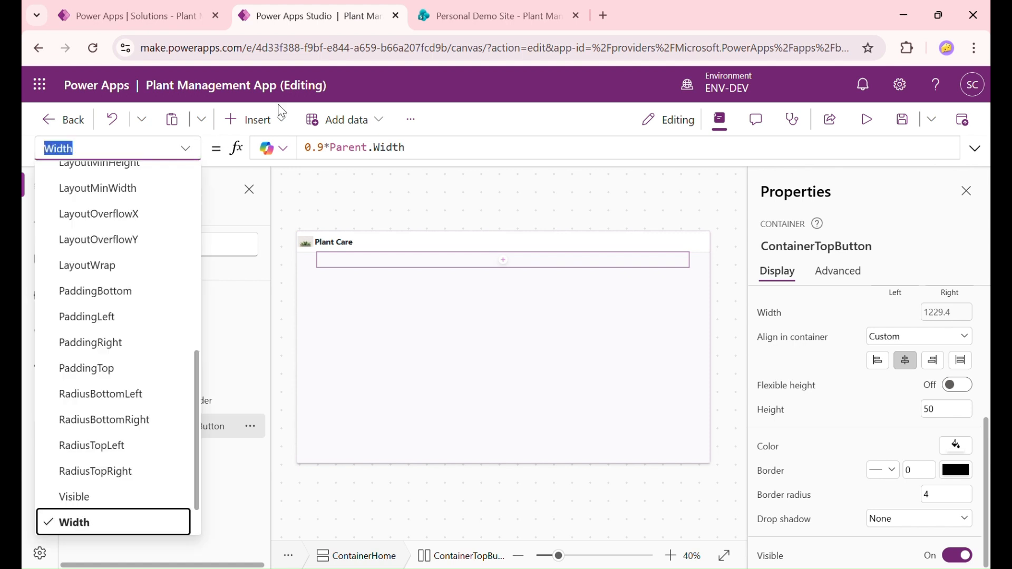
Add a Text display control inside ContainerTopButton and set its vertical alignment to Middle
click(263, 126)
text(text)
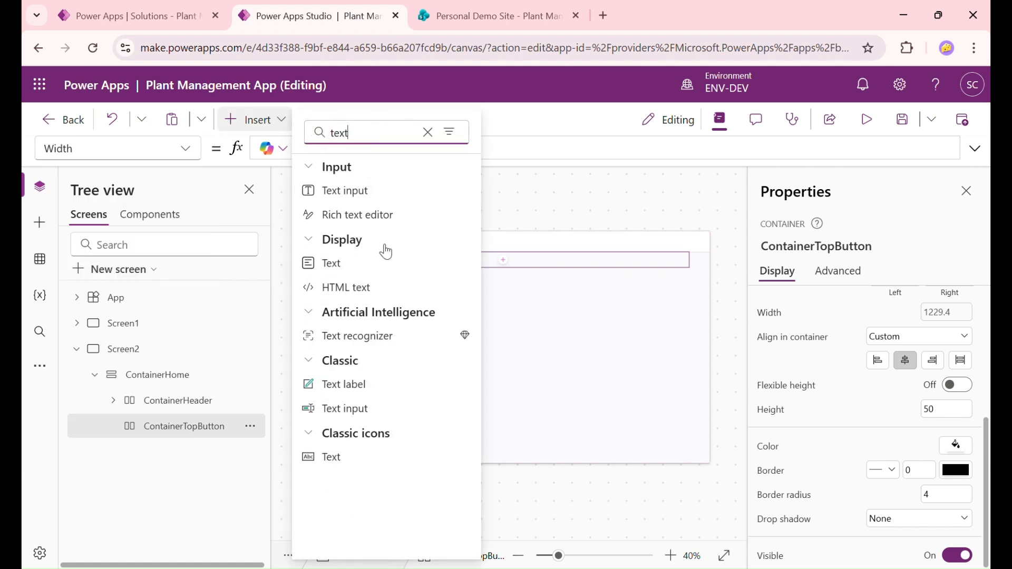
click(382, 263)
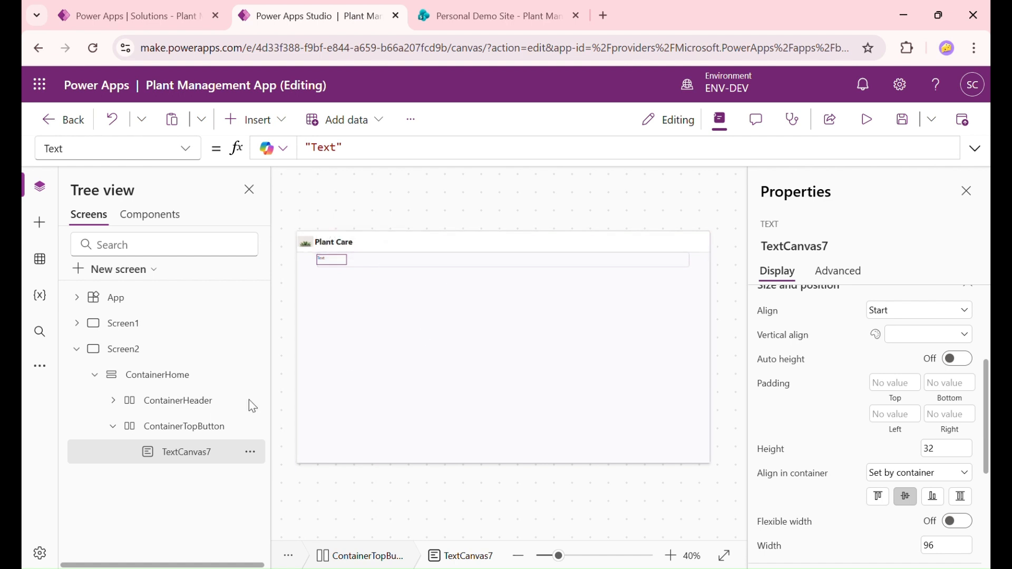
scroll(916, 451, down, 1)
scroll(949, 426, up, 4)
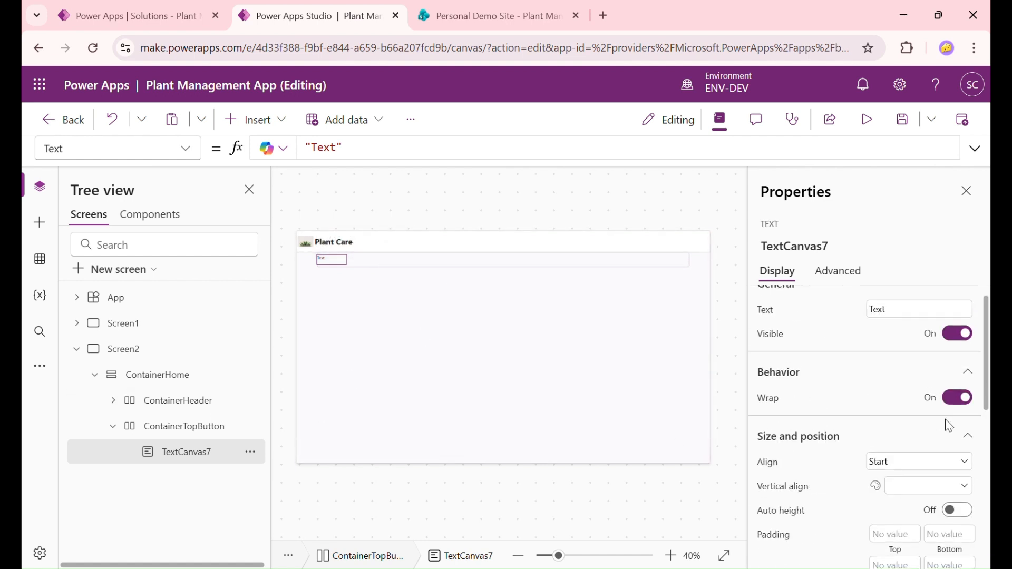
click(923, 484)
click(909, 522)
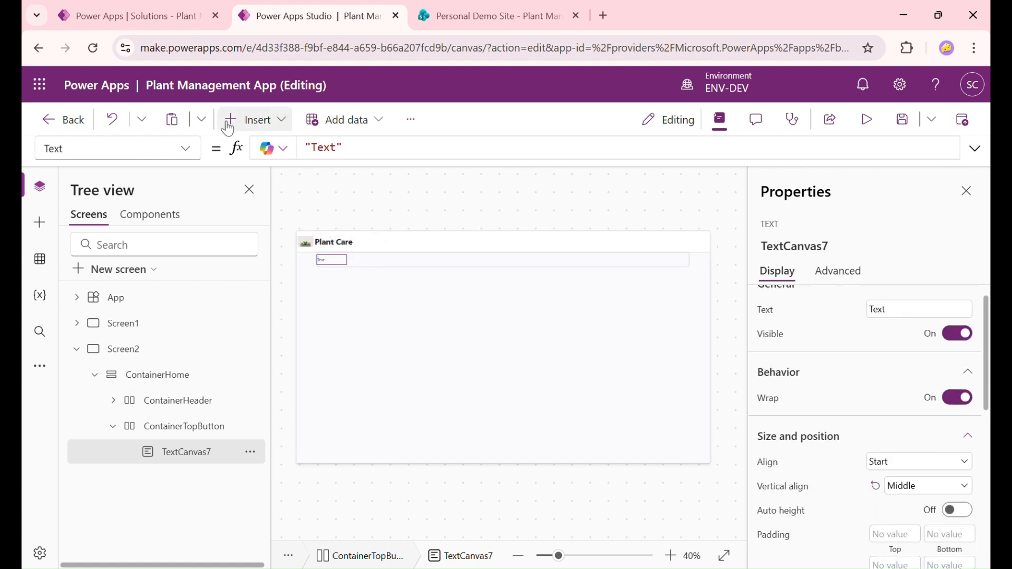
Set the Text property of the new text control to "Available Plant"
click(109, 150)
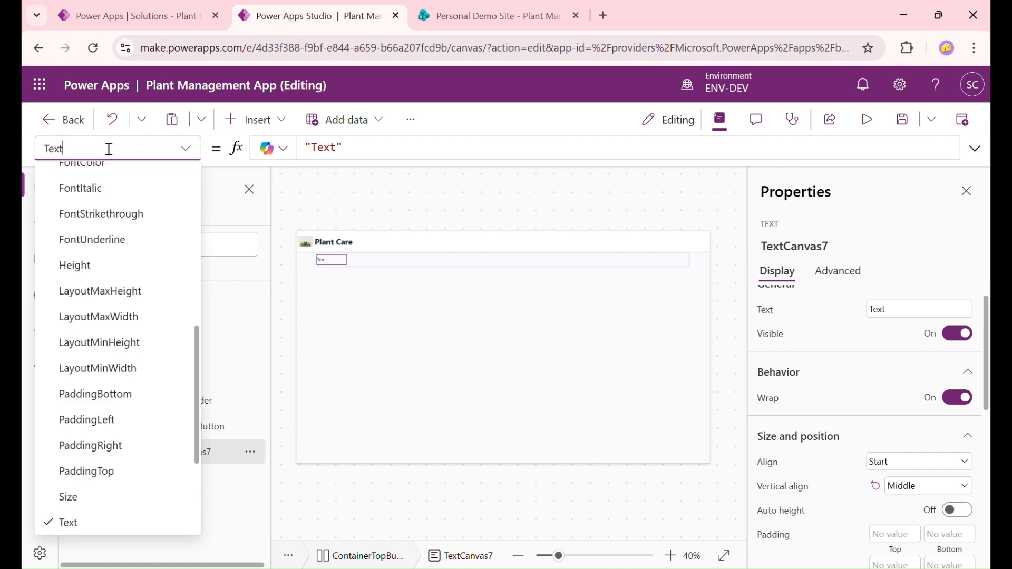
click(337, 151)
double_click(322, 148)
text(AVa)
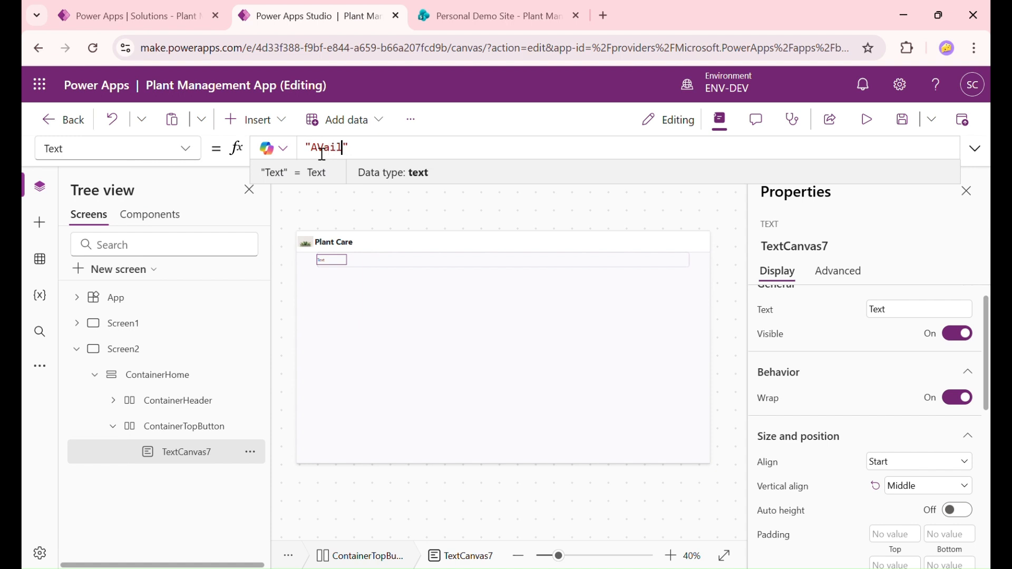
text(il)
key(BackSpace)
key(BackSpace)
text(able Plant)
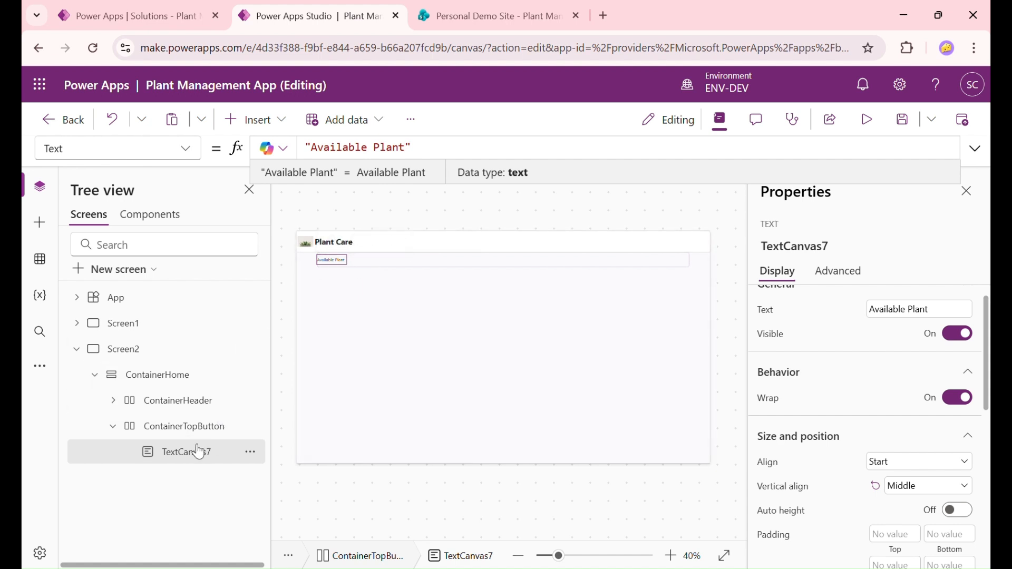
Set the Available Plant text's font size to 18 and its font weight to Semibold
scroll(942, 422, down, 5)
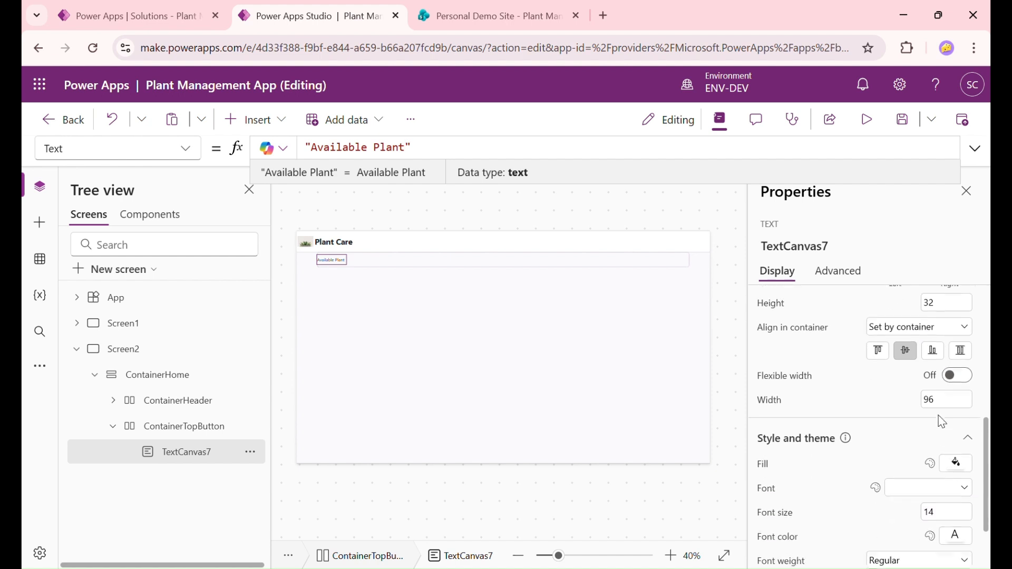
click(947, 507)
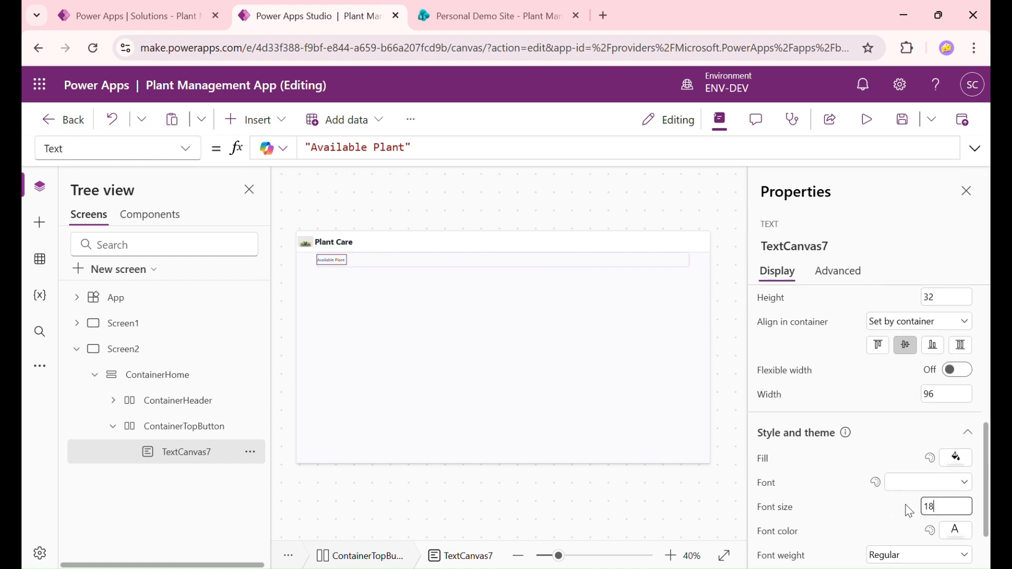
click(965, 489)
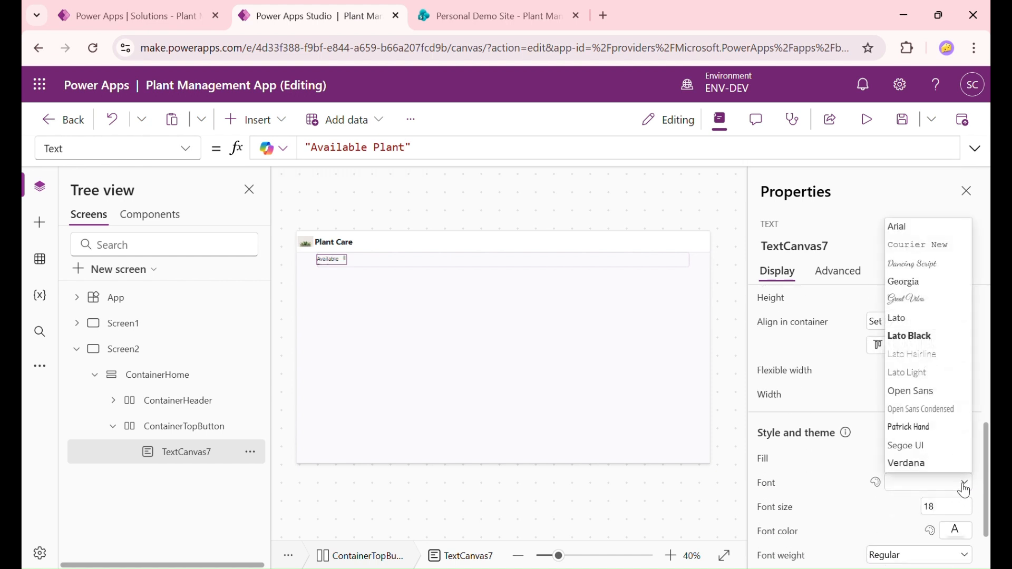
click(852, 522)
click(905, 559)
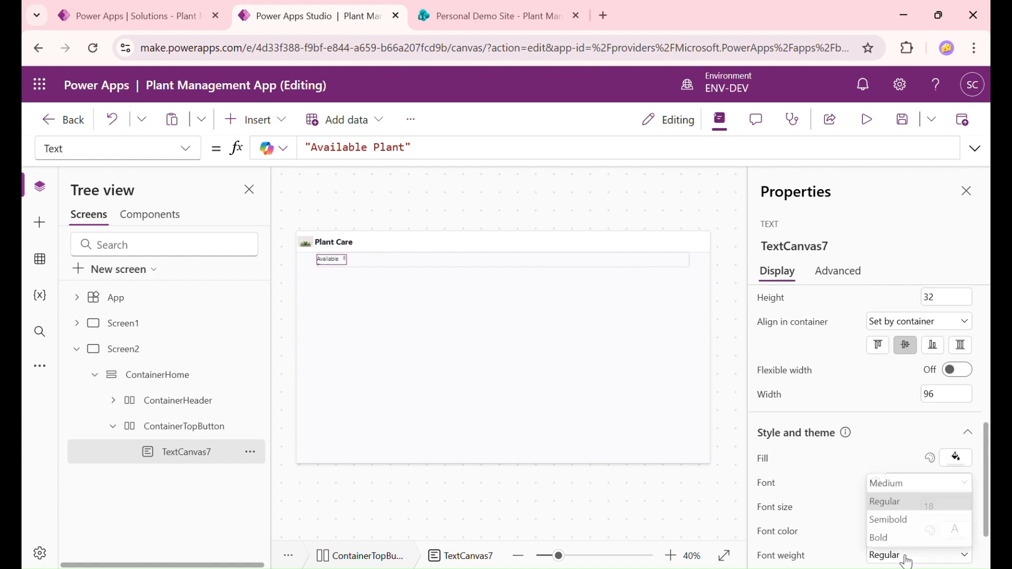
click(895, 524)
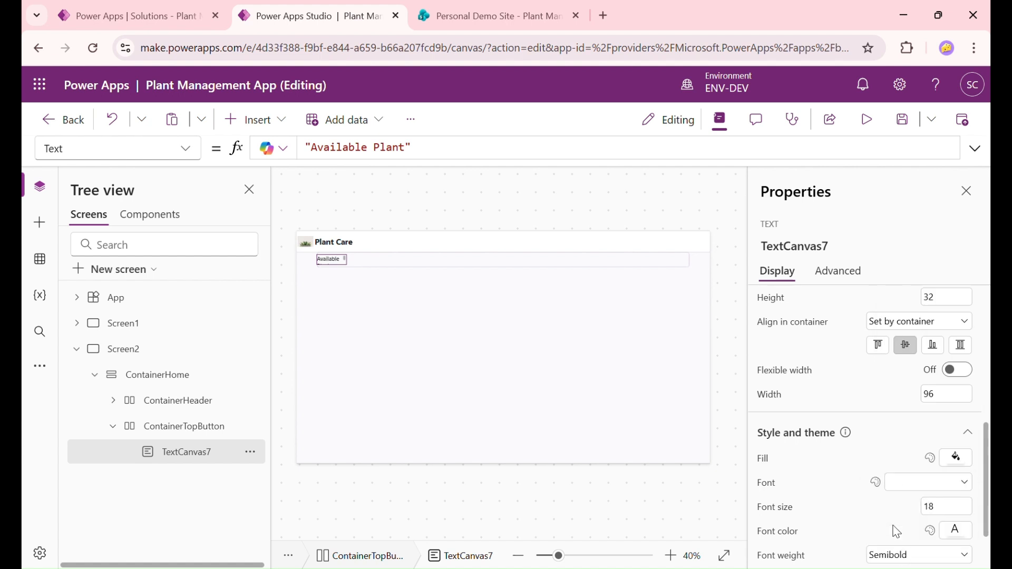
Turn on flexible width for the Available Plant text control
click(140, 149)
text(width)
key(Return)
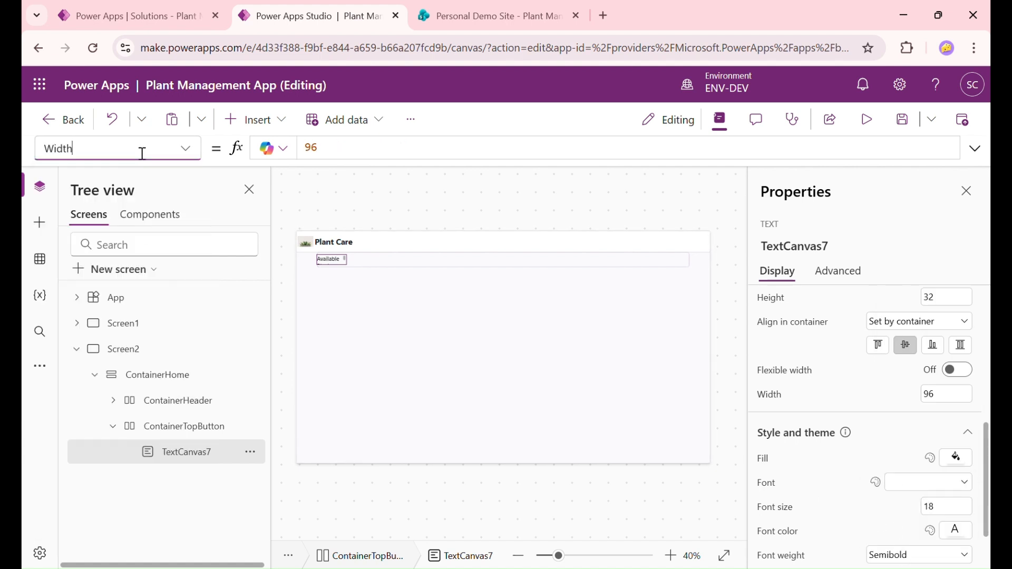
click(427, 158)
scroll(858, 356, up, 2)
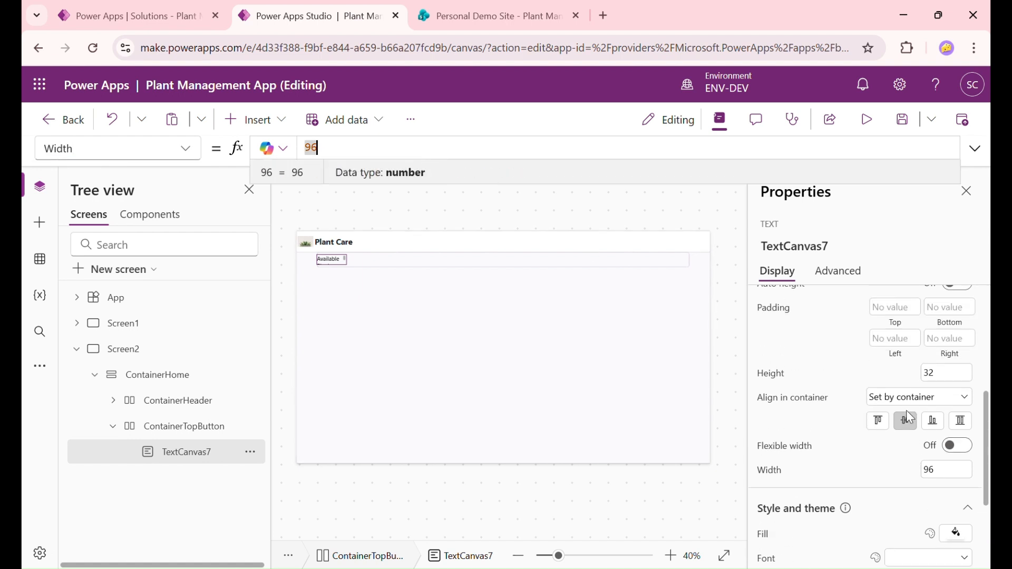
click(956, 446)
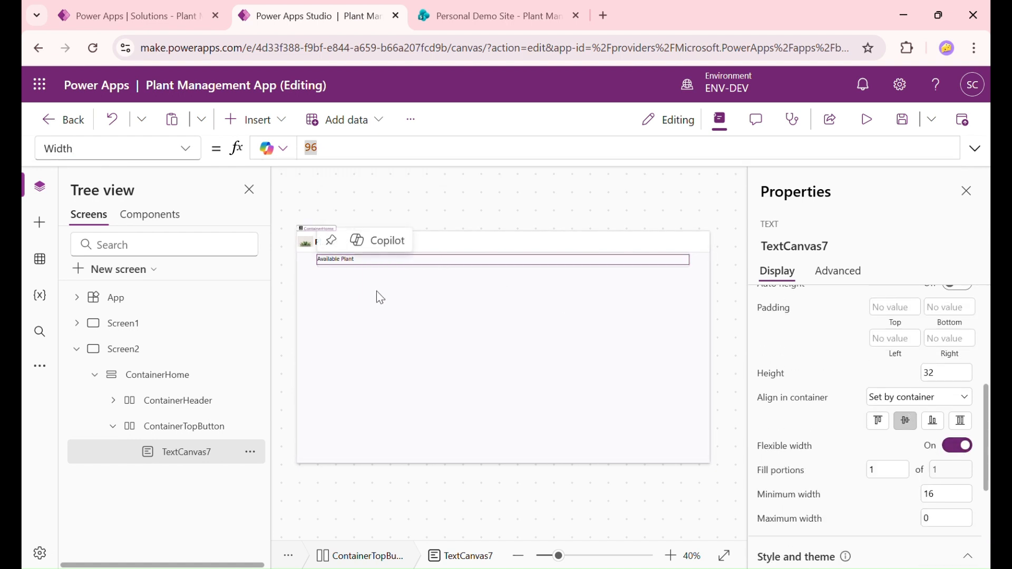
Set the Height property of the Available Plant text control to Parent.Height
click(146, 157)
text(hei)
key(Return)
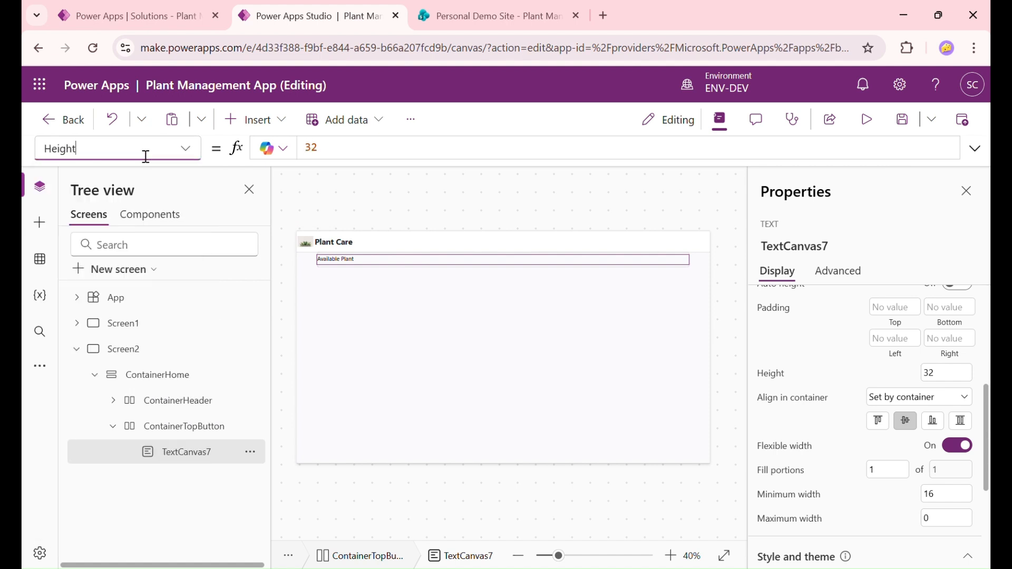
click(383, 151)
key(ctrl+a)
text(Parent.Height)
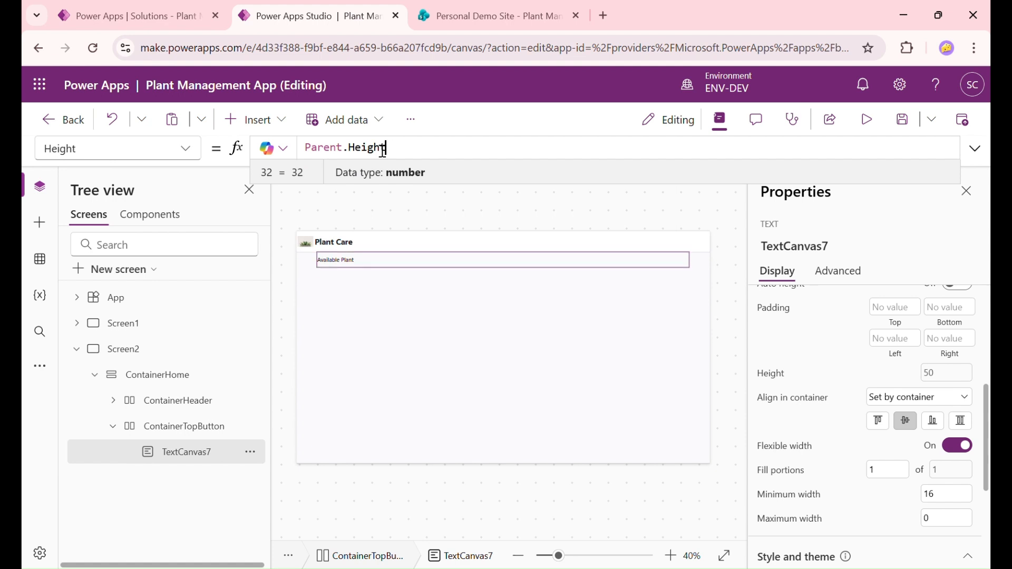
Add a modern Button to ContainerTopButton and move it ahead of the Available Plant text in the container order
click(193, 430)
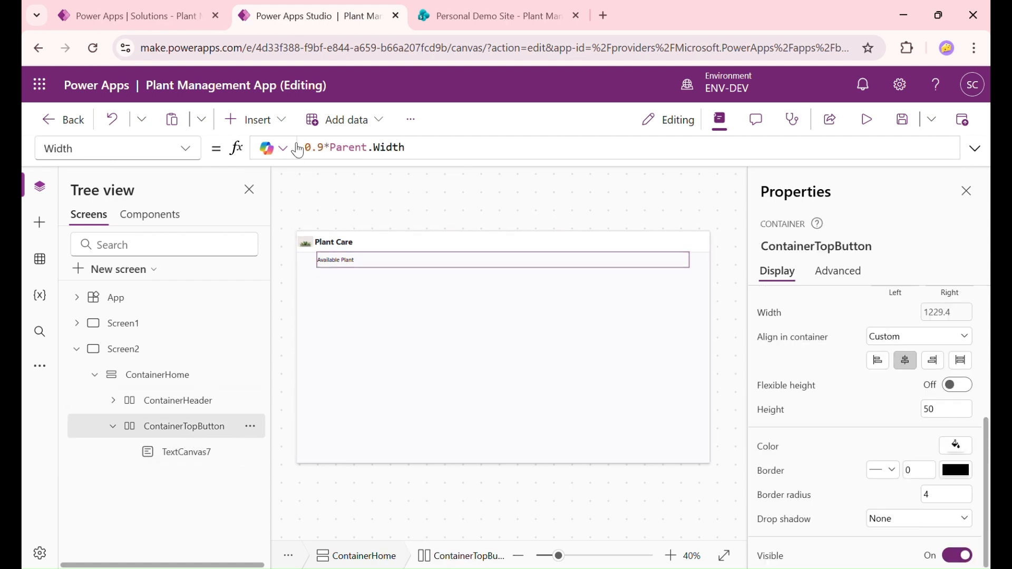
click(253, 118)
text(button)
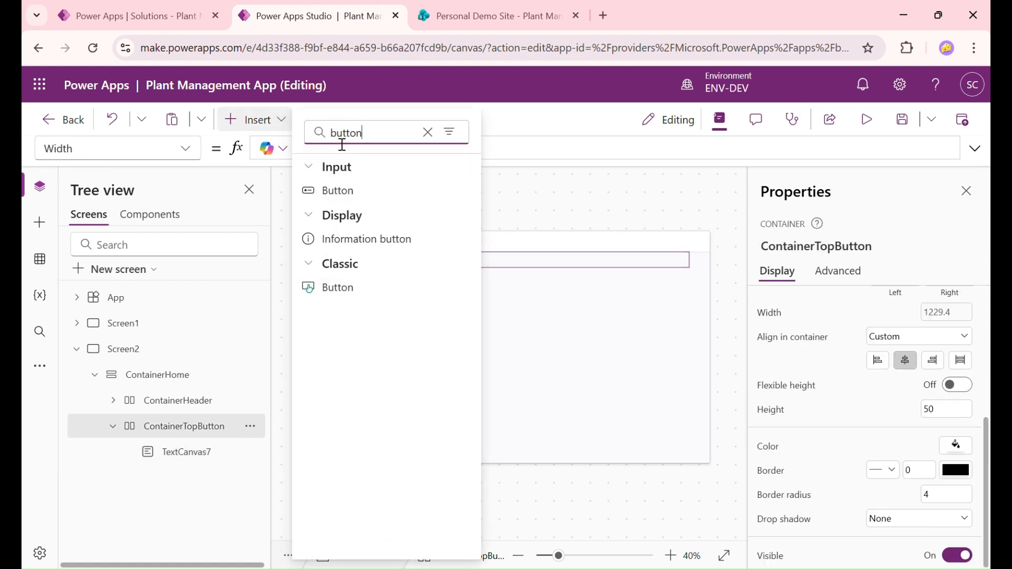
click(342, 186)
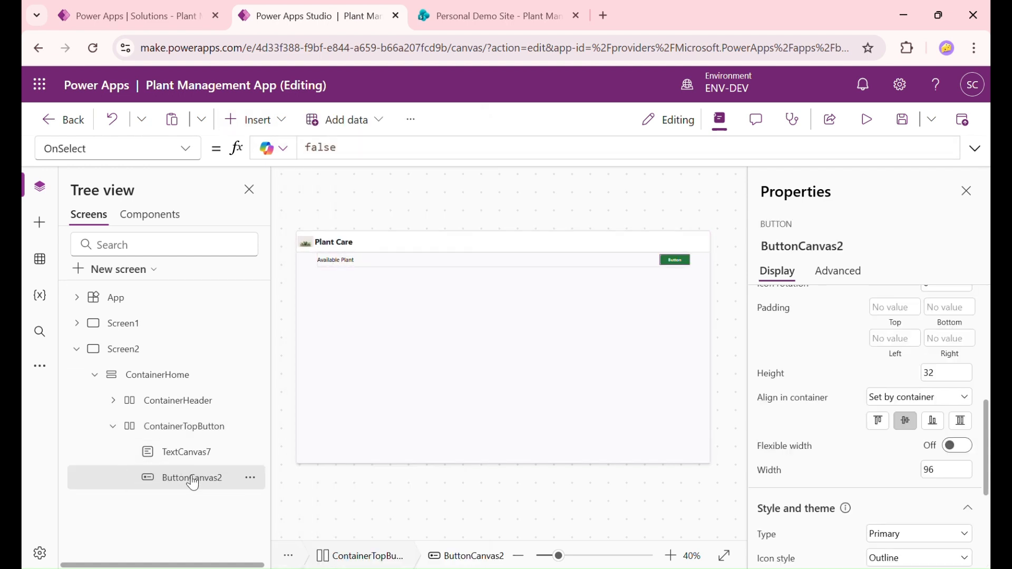
drag(193, 482, 198, 450)
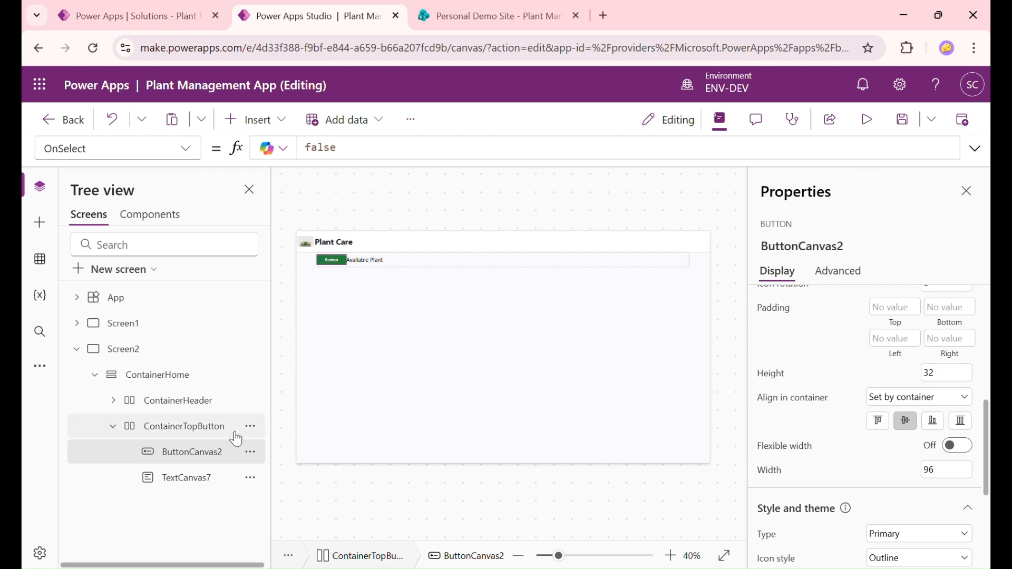
Set the new button's layout to Icon only and choose the Calendar icon
scroll(935, 364, up, 6)
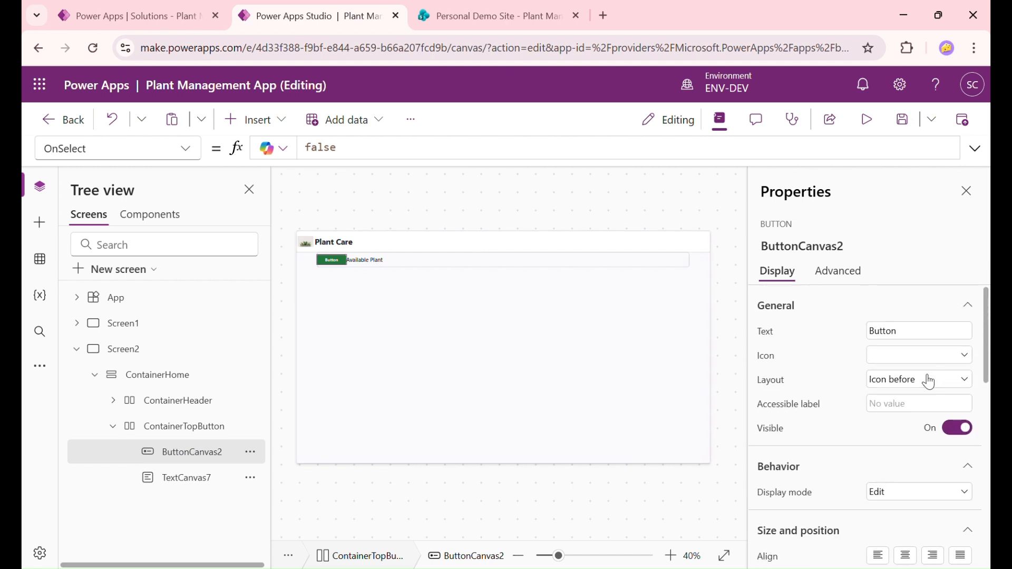
click(929, 381)
click(903, 451)
click(940, 364)
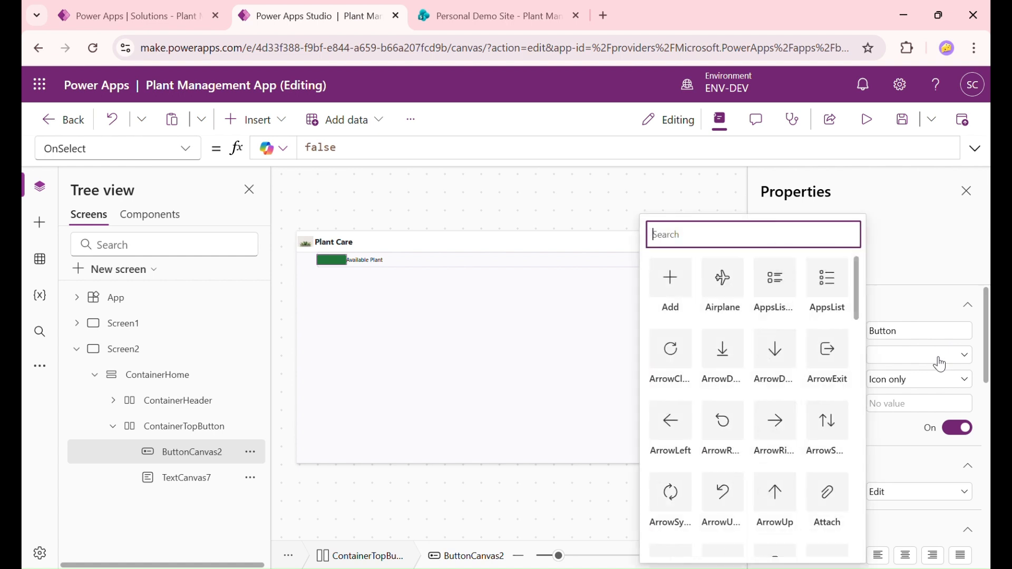
text(calen)
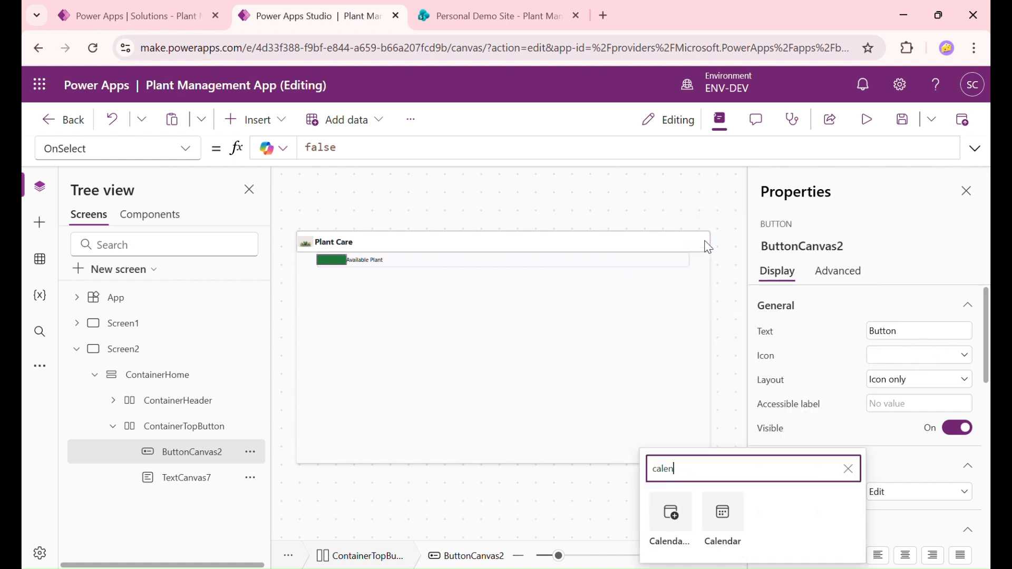
click(733, 515)
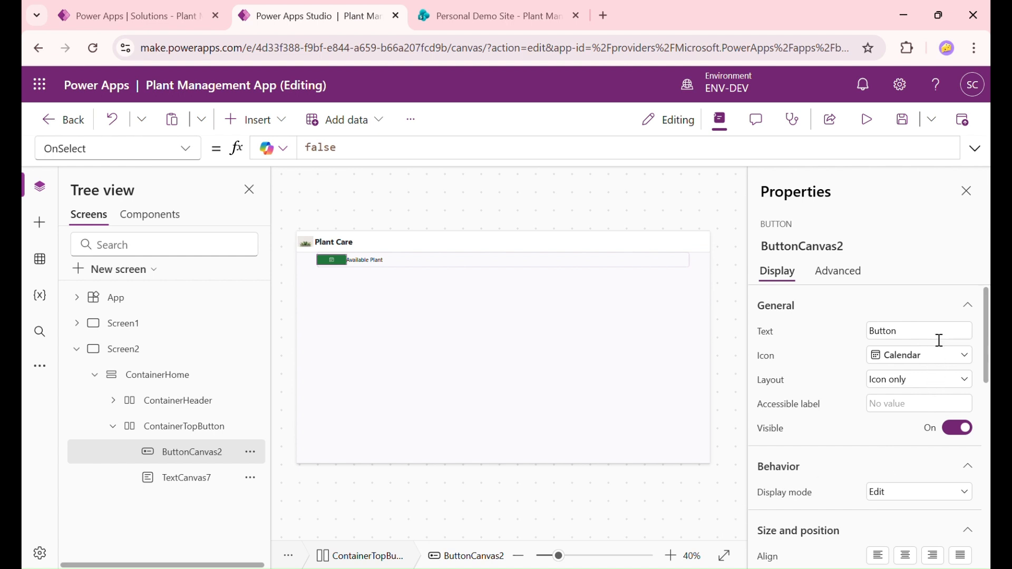
Set the calendar button's icon style to Filled and its type to Secondary
scroll(923, 375, down, 5)
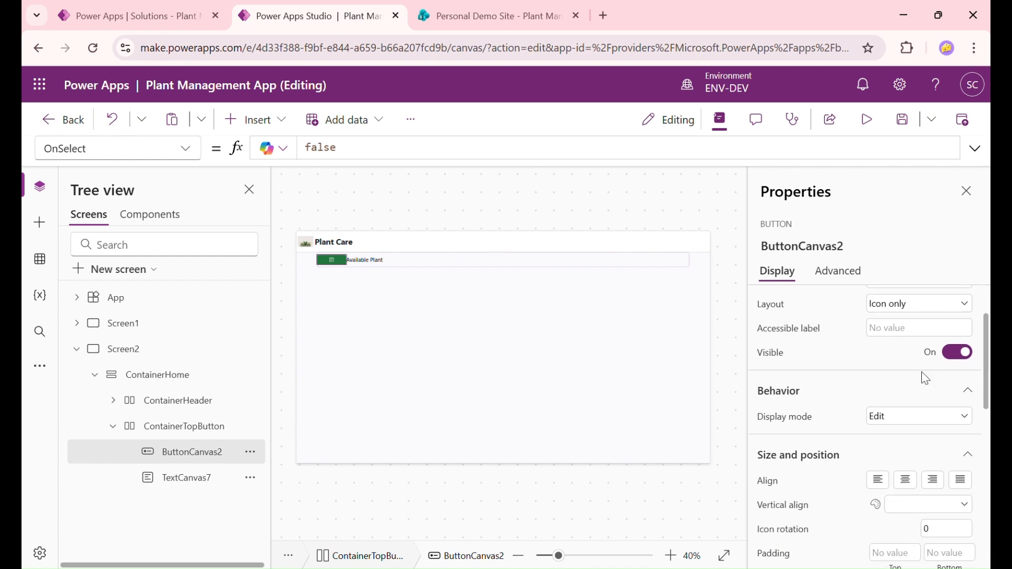
scroll(926, 411, down, 3)
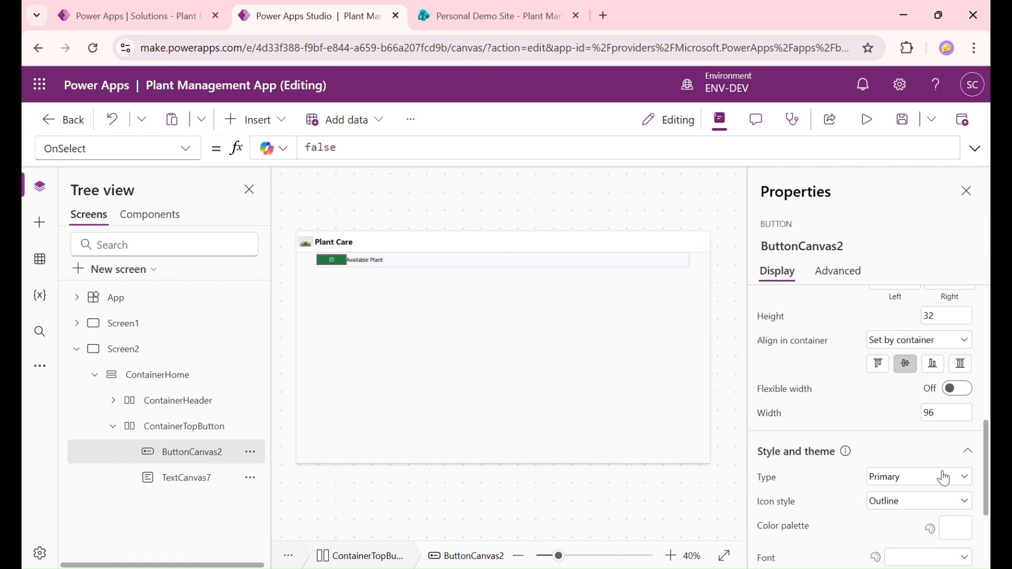
click(939, 501)
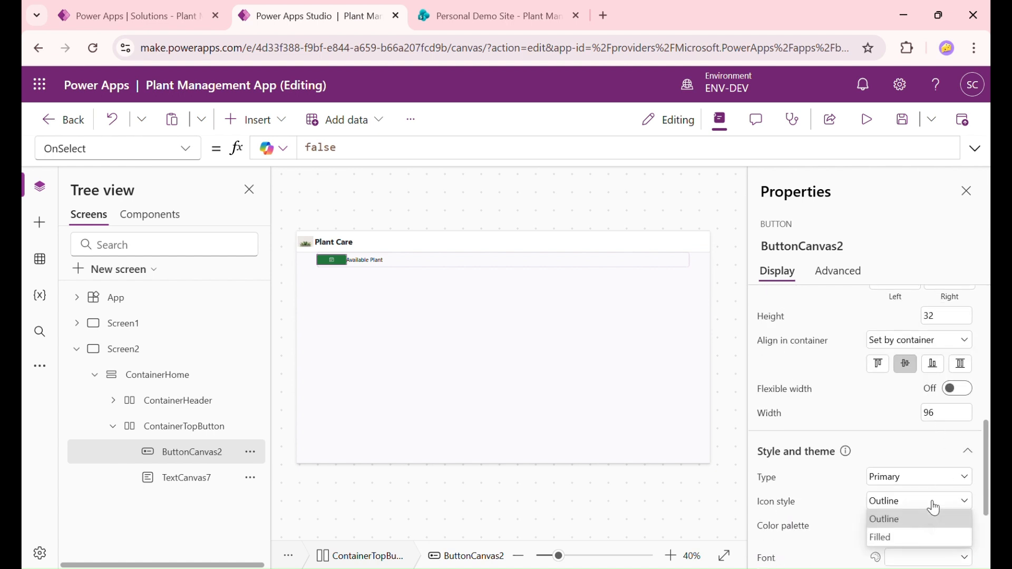
click(904, 537)
click(920, 477)
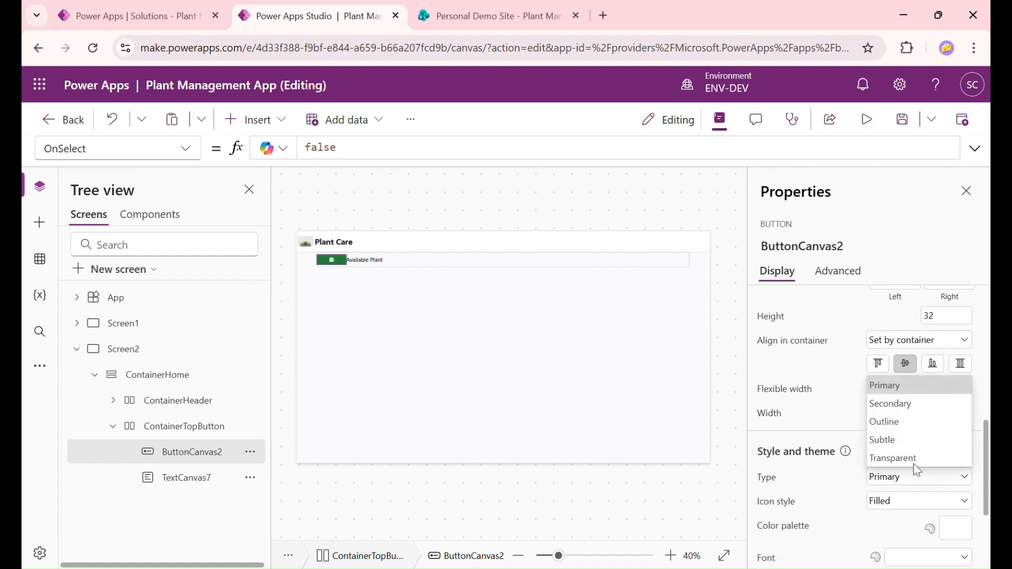
click(915, 408)
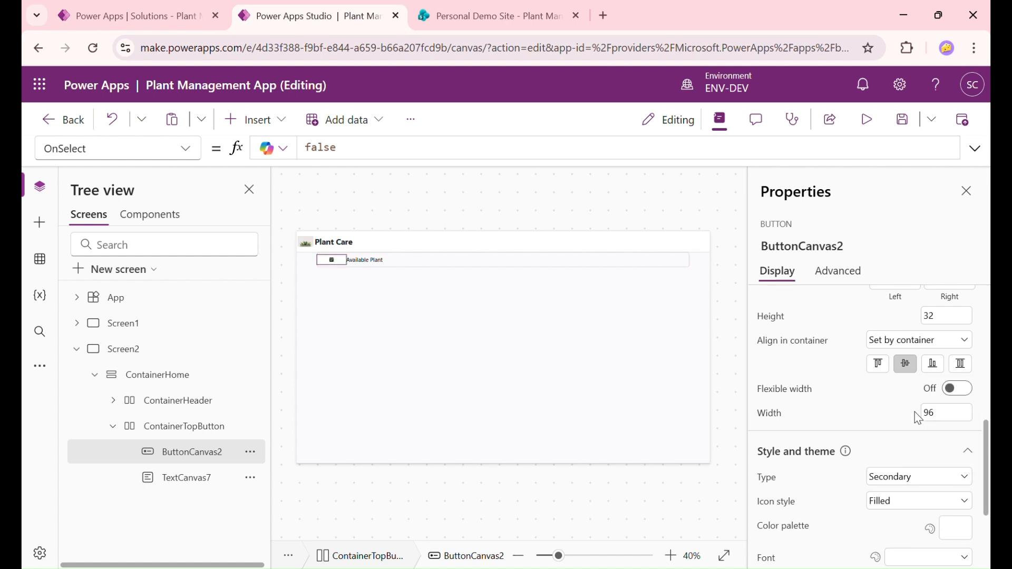
Try the Primary, Outline and Subtle types on the calendar button and return it to Secondary
click(899, 478)
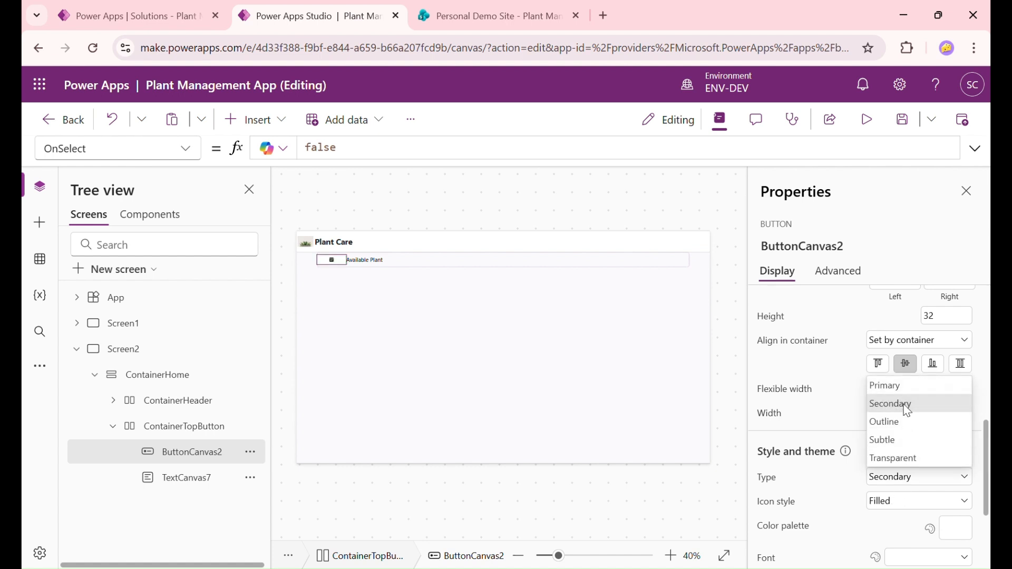
click(905, 390)
click(900, 478)
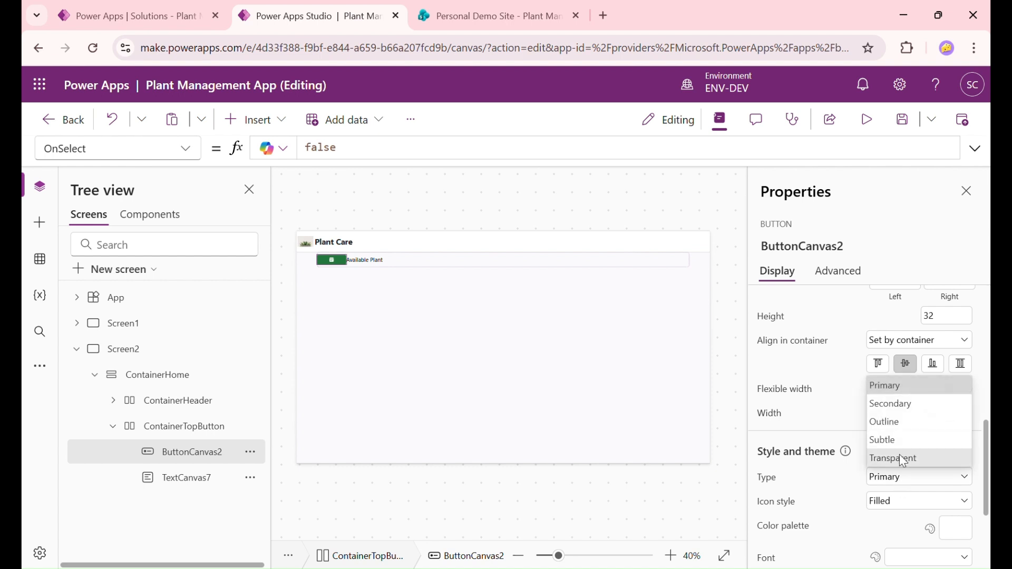
click(912, 428)
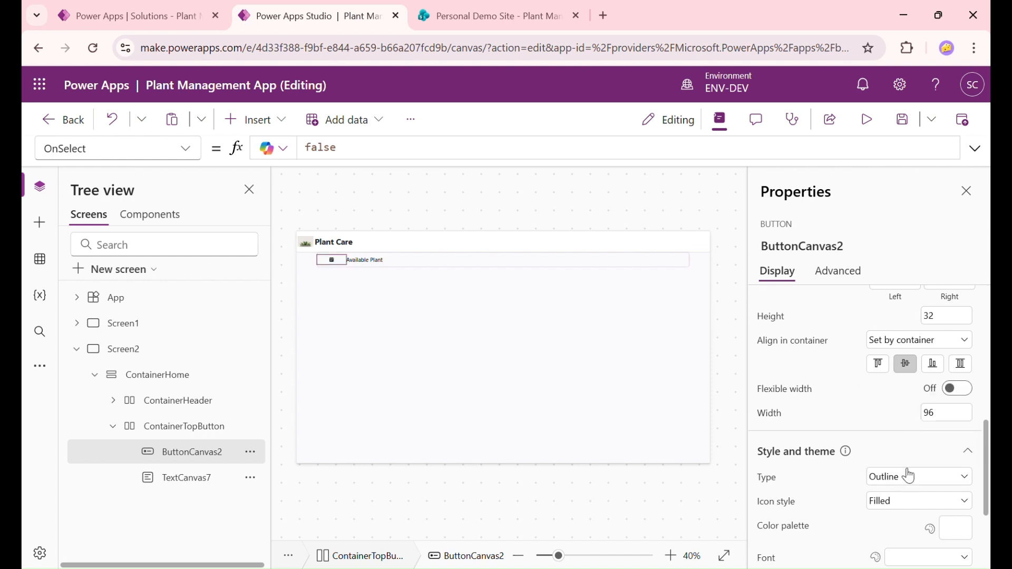
click(909, 476)
click(908, 440)
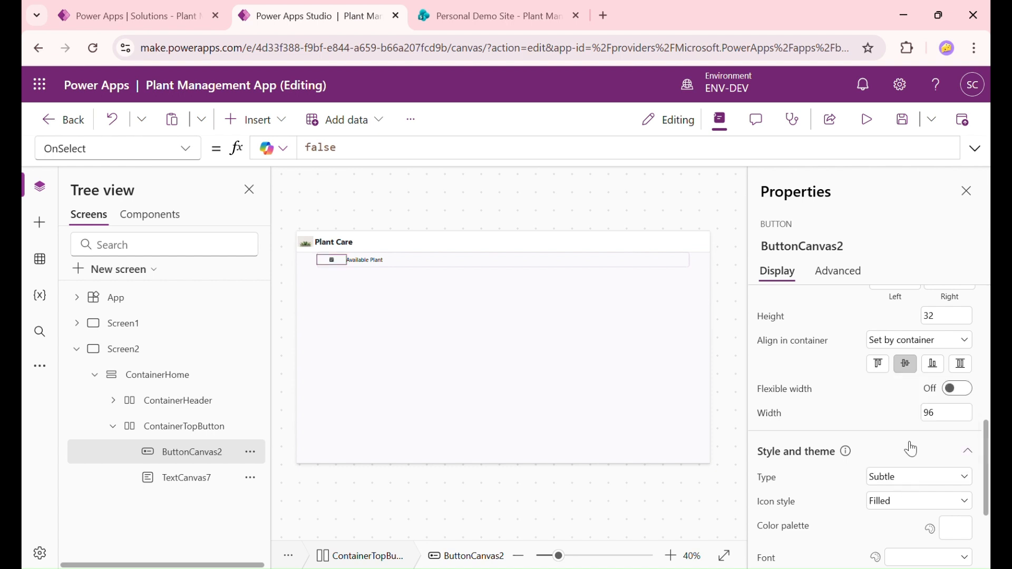
click(915, 484)
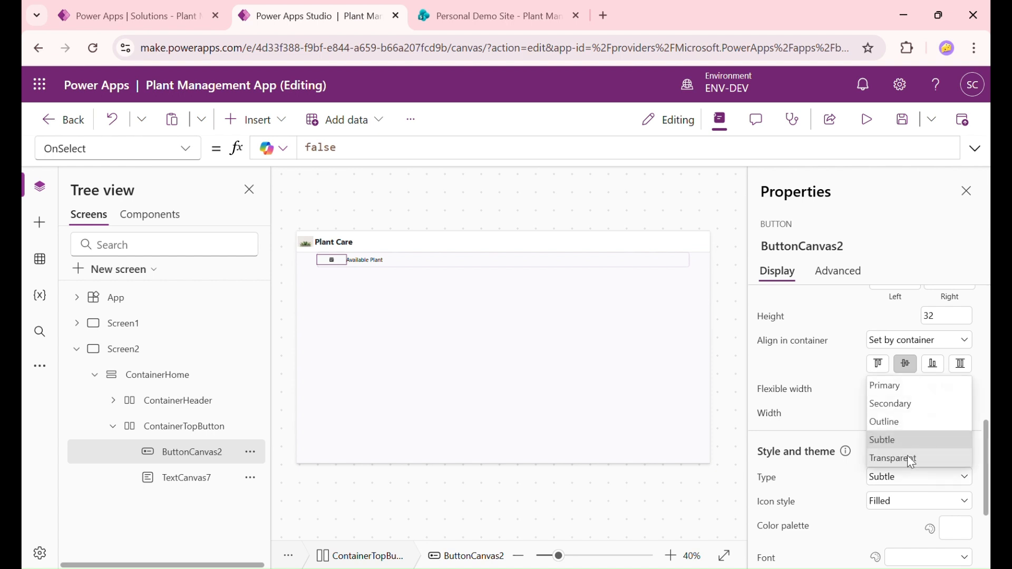
click(902, 406)
Set the calendar button's color palette to the green #9cdc4f swatch
scroll(912, 503, down, 1)
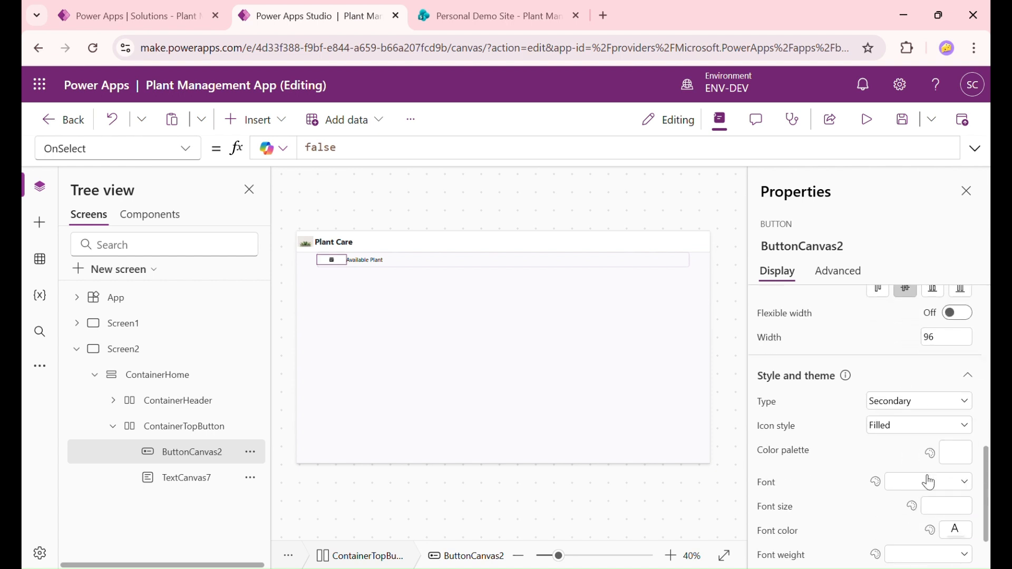
click(965, 458)
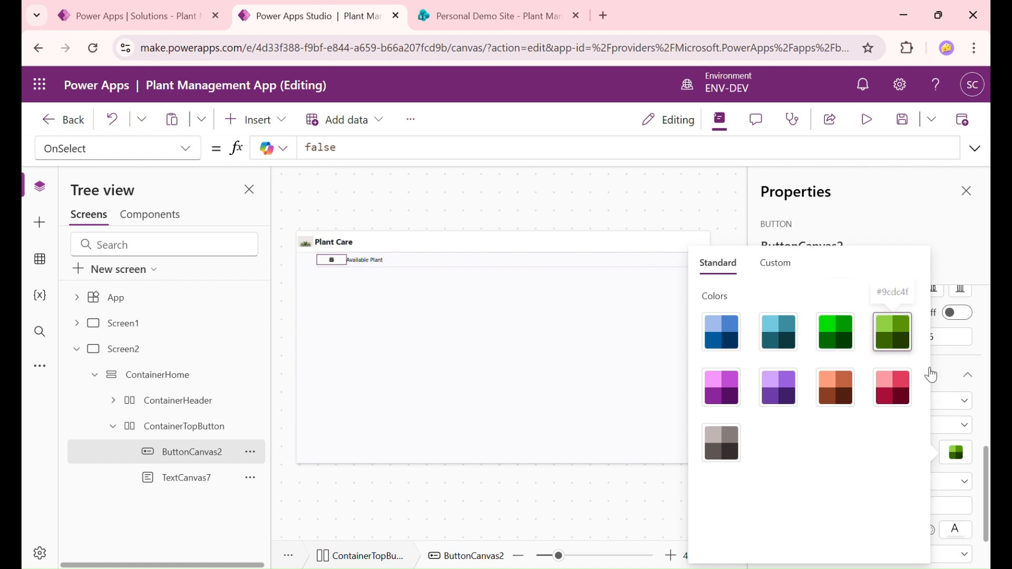
click(979, 434)
Try the Primary and Transparent types and the Outline icon style on the calendar button, returning to Secondary and Filled
scroll(976, 433, up, 5)
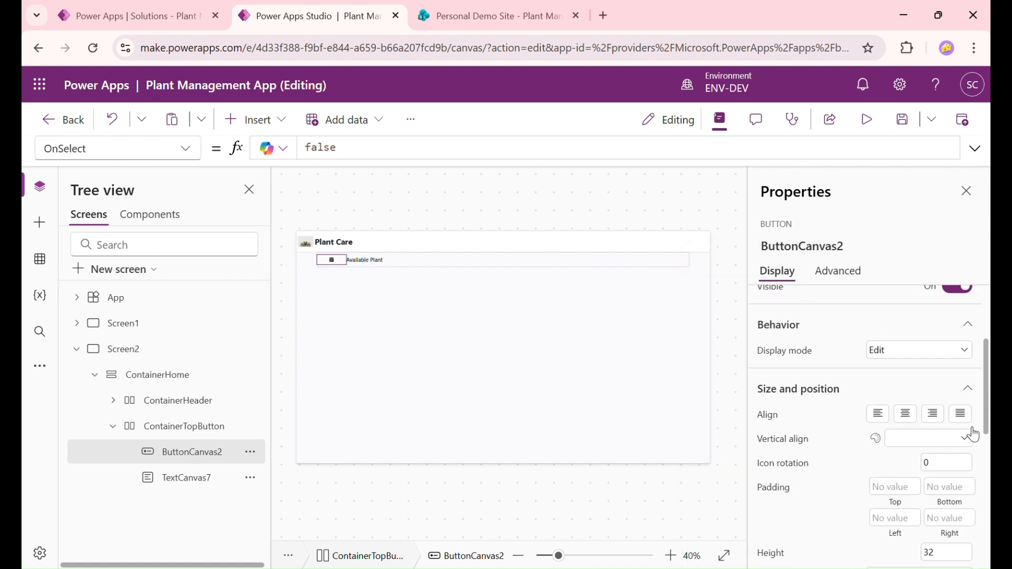
scroll(974, 434, down, 10)
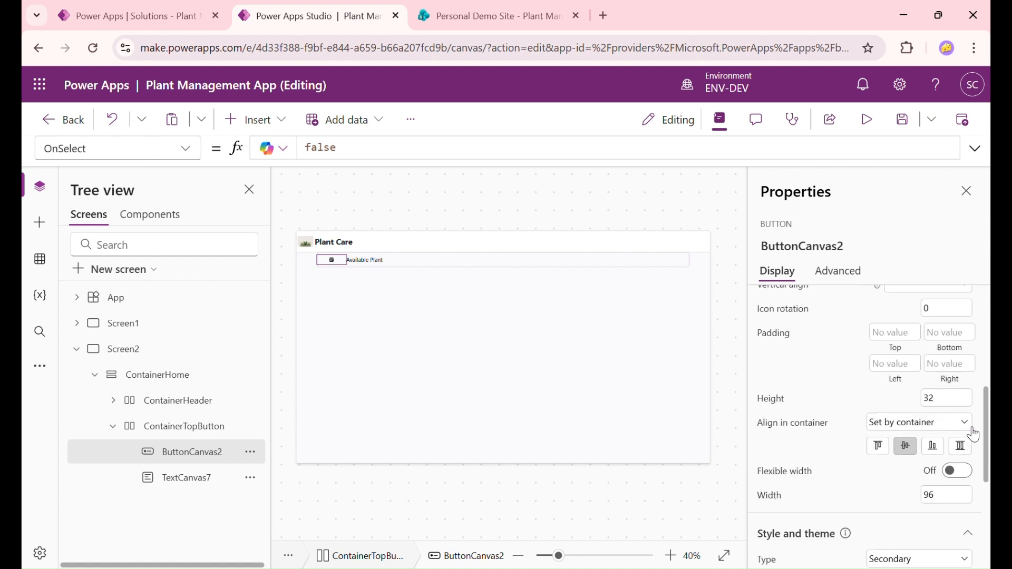
click(946, 401)
click(909, 419)
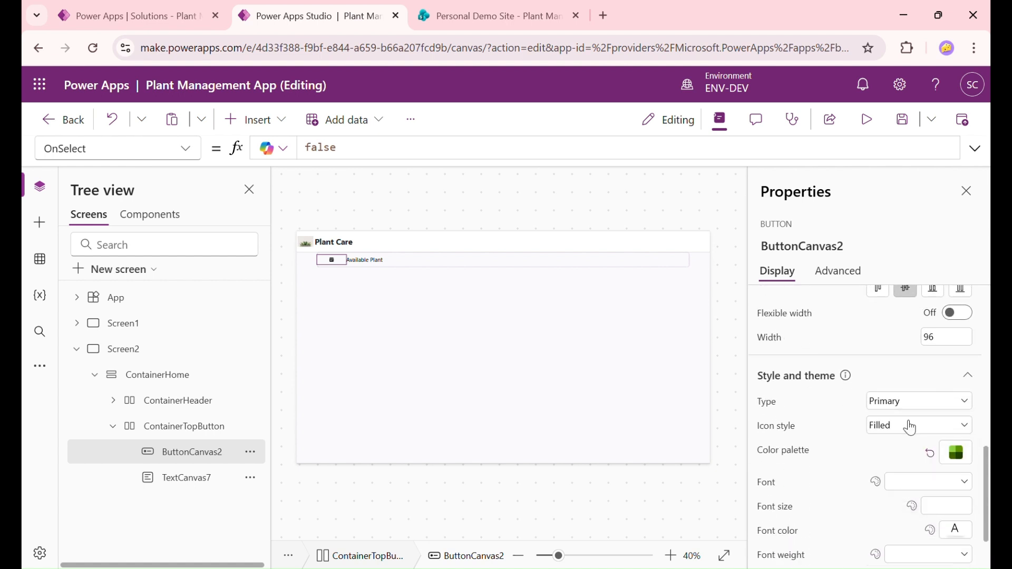
click(952, 425)
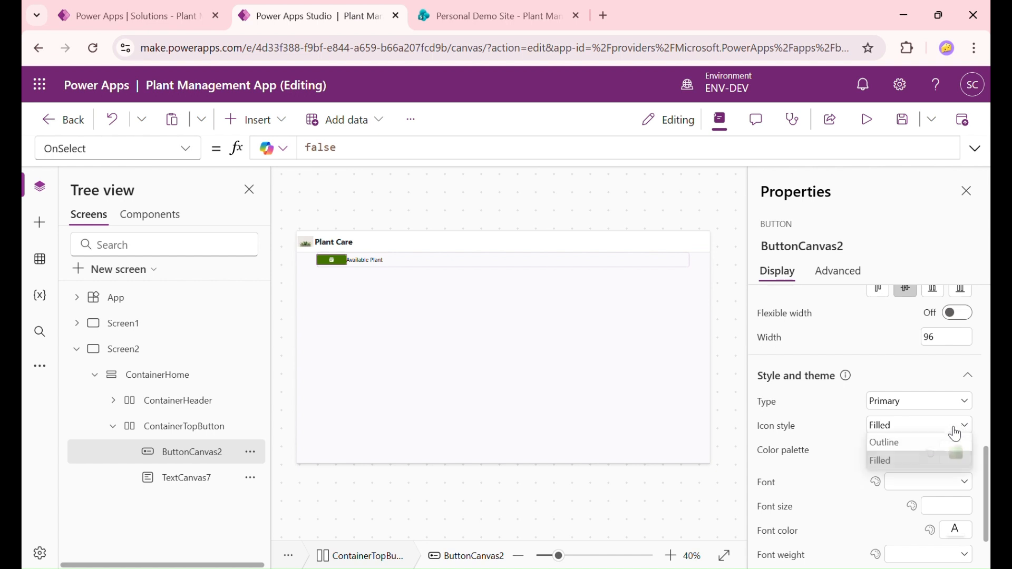
click(909, 440)
click(921, 433)
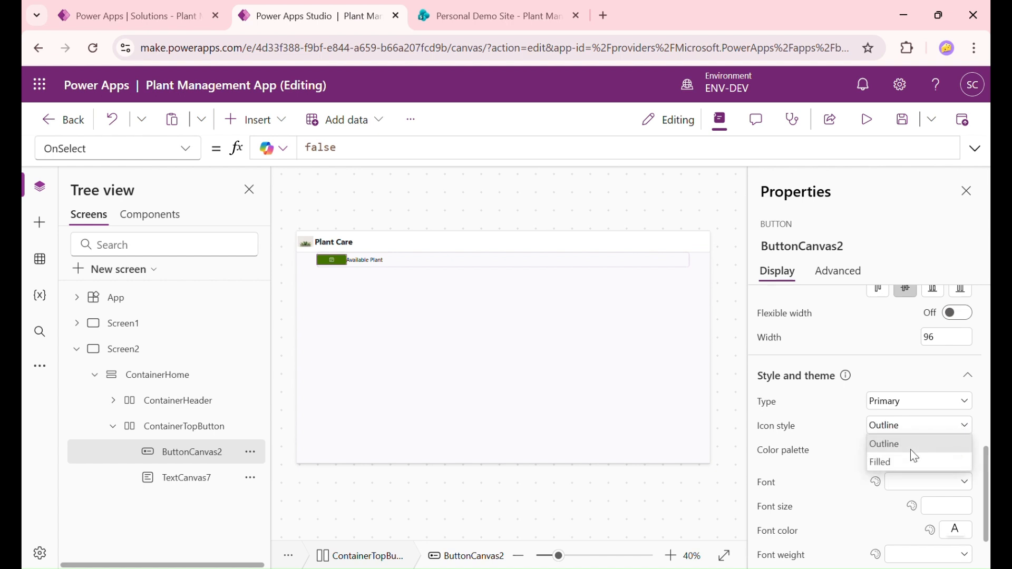
click(910, 460)
click(958, 410)
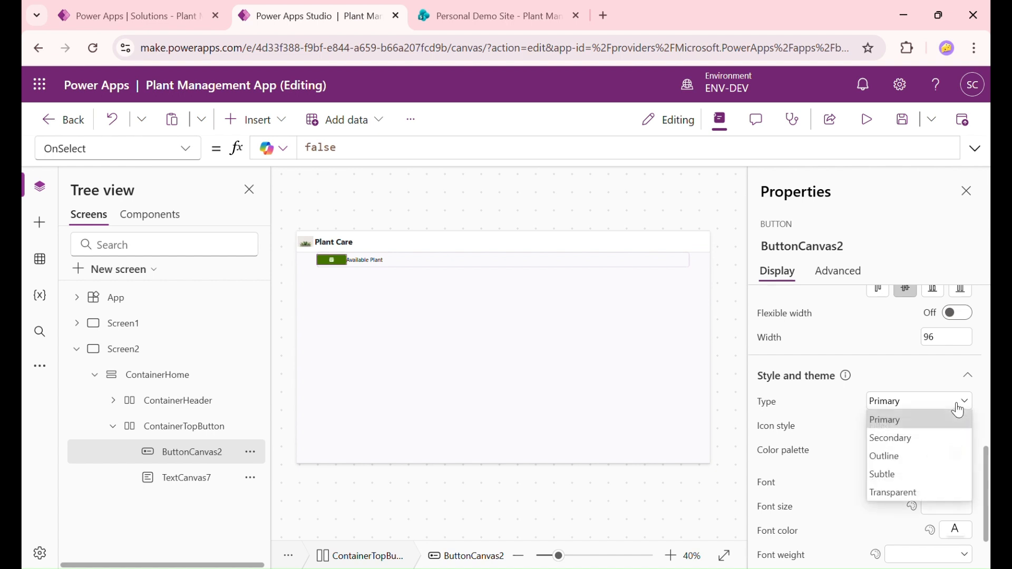
click(919, 488)
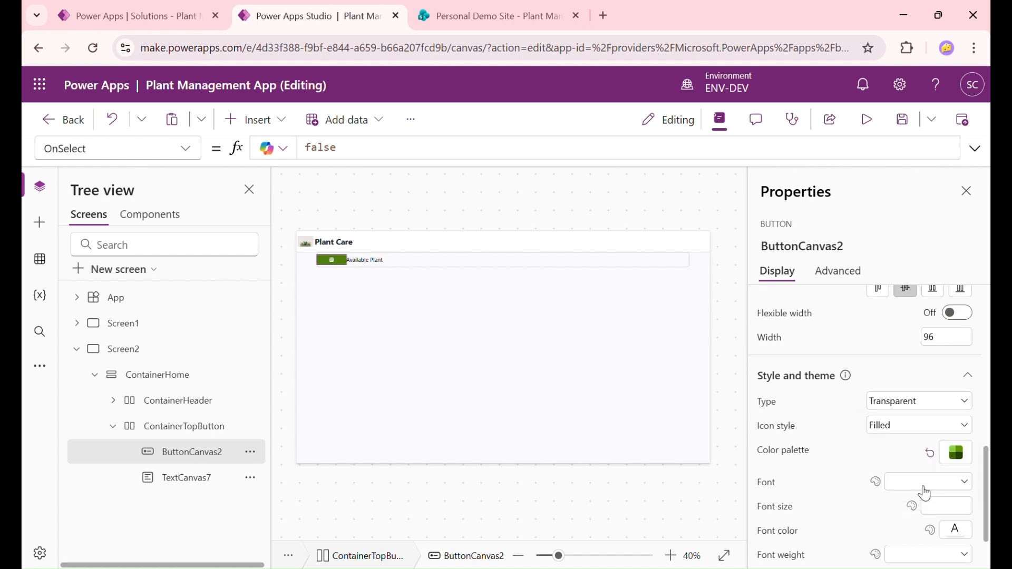
click(943, 402)
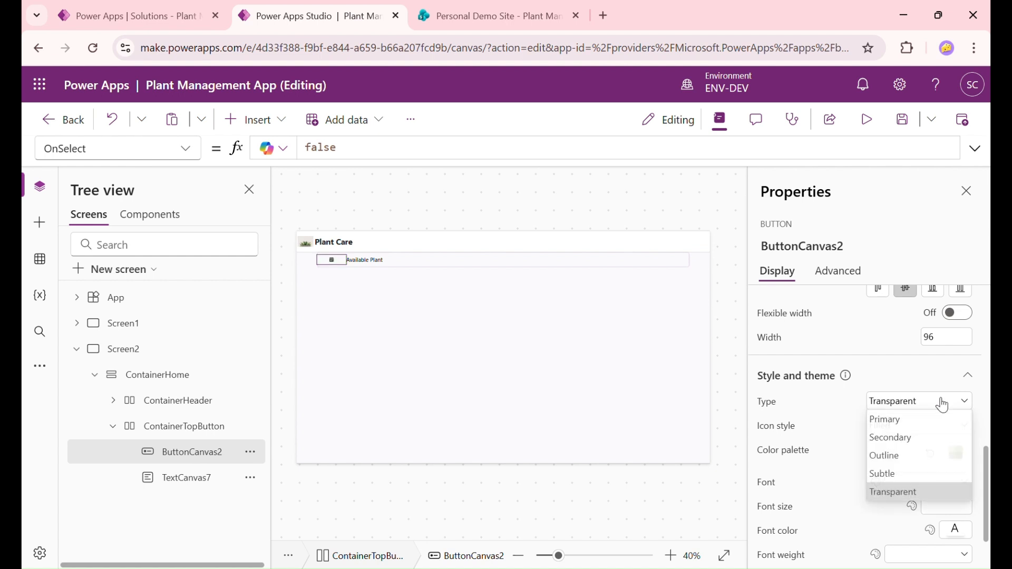
click(919, 439)
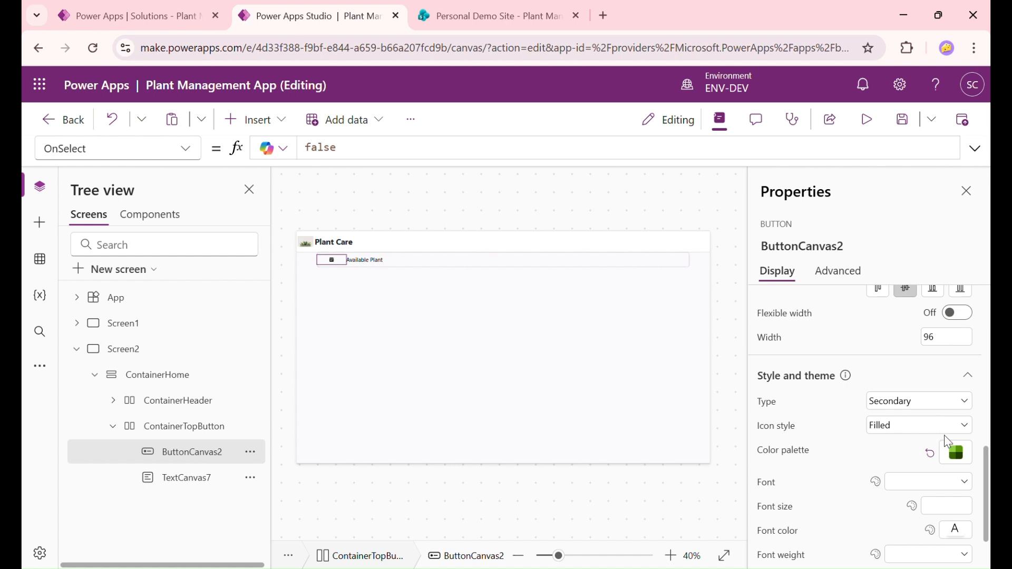
Set the calendar button's font color to the standard green
scroll(947, 441, down, 1)
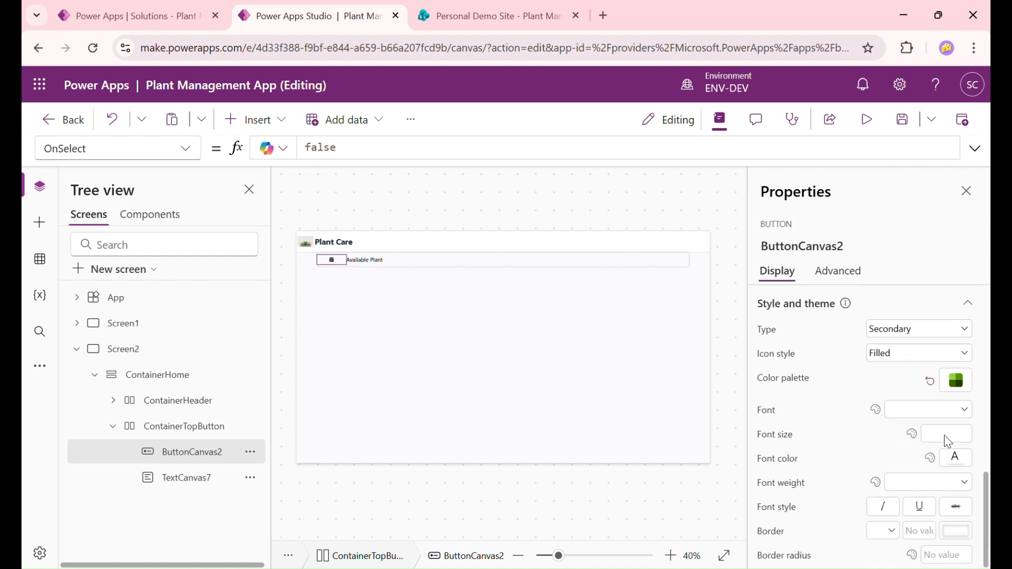
click(957, 459)
click(906, 502)
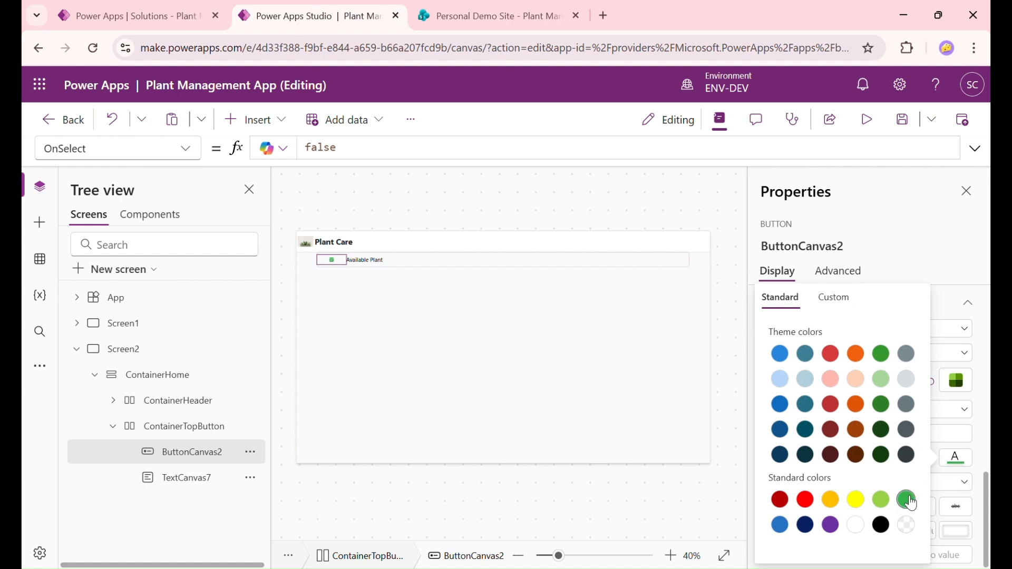
click(988, 446)
click(467, 232)
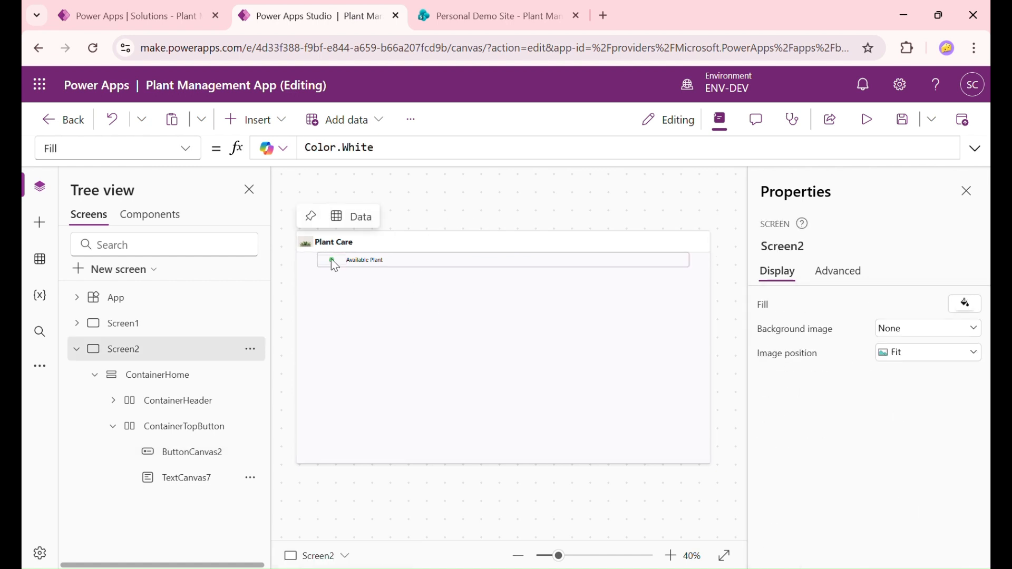
Set the Width property of the calendar button to 40
click(337, 262)
key(ctrl+a)
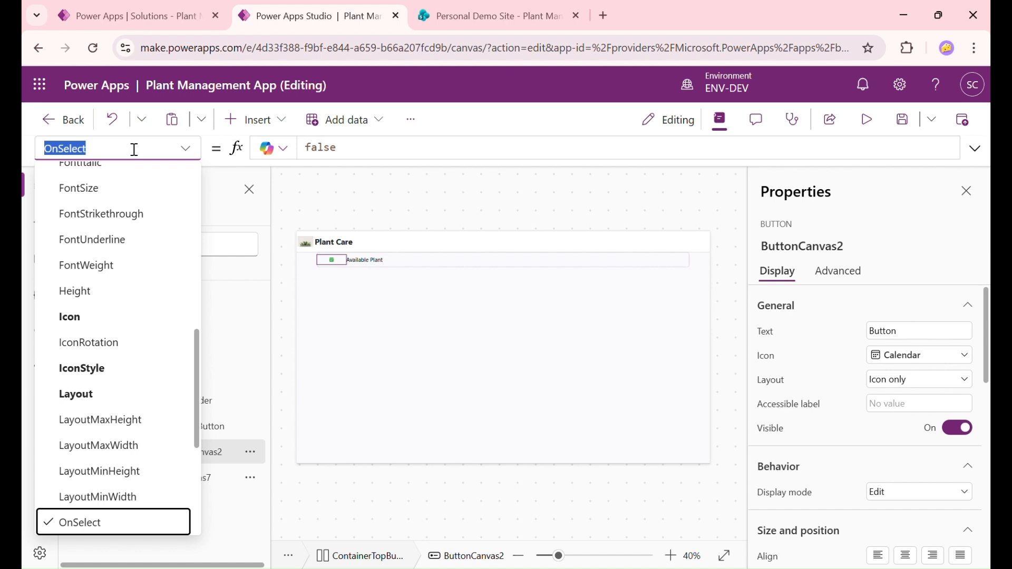
text(Width)
key(Return)
drag(413, 151, 214, 136)
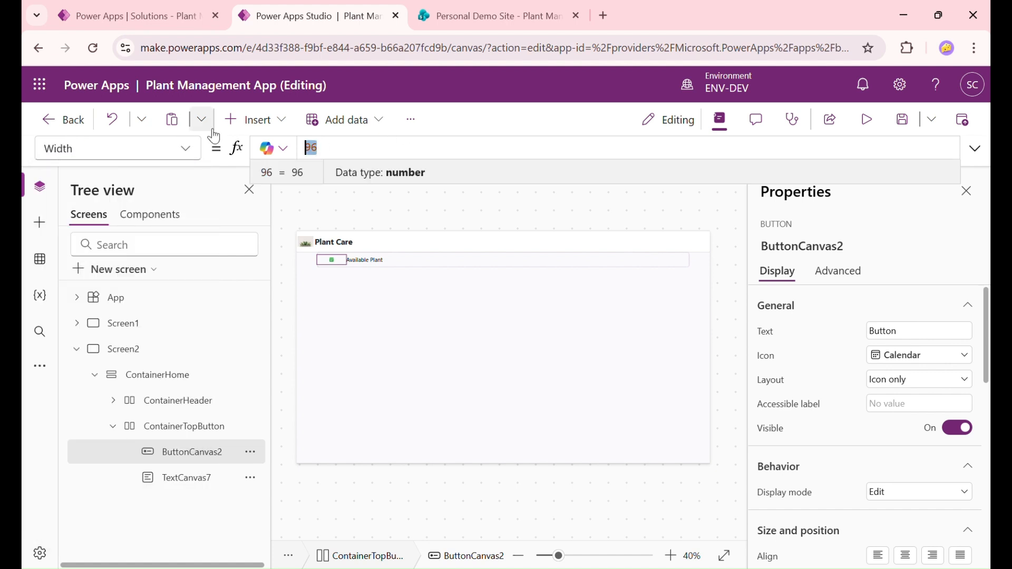
key(BackSpace)
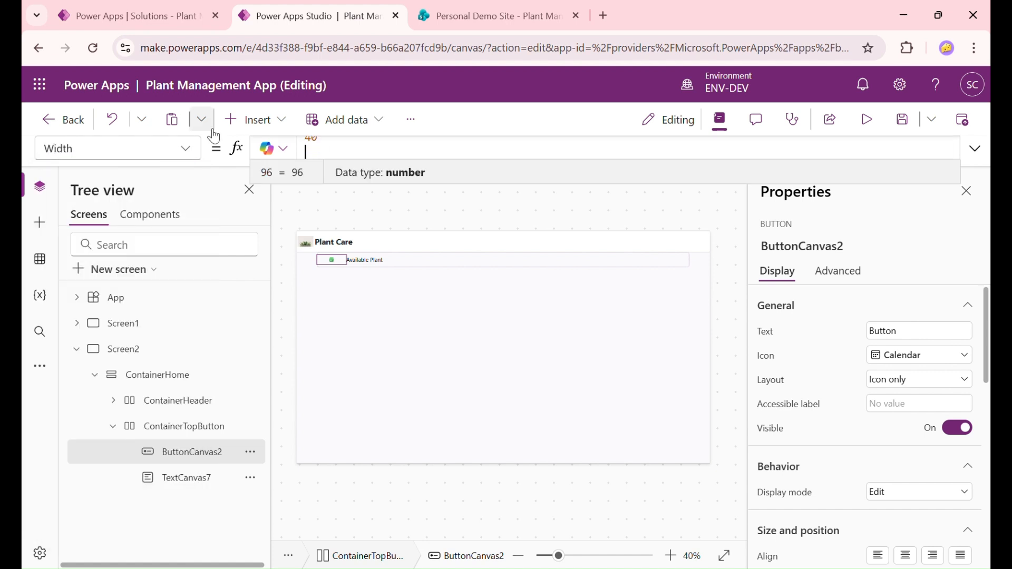
text(40)
key(shift+Return)
click(414, 216)
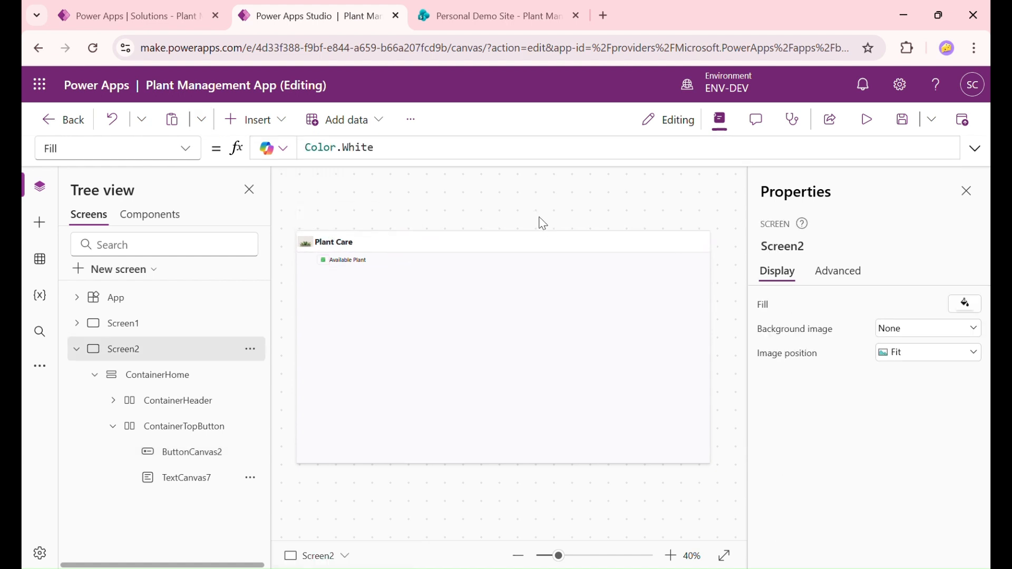
Set the calendar button's type to Transparent
click(325, 262)
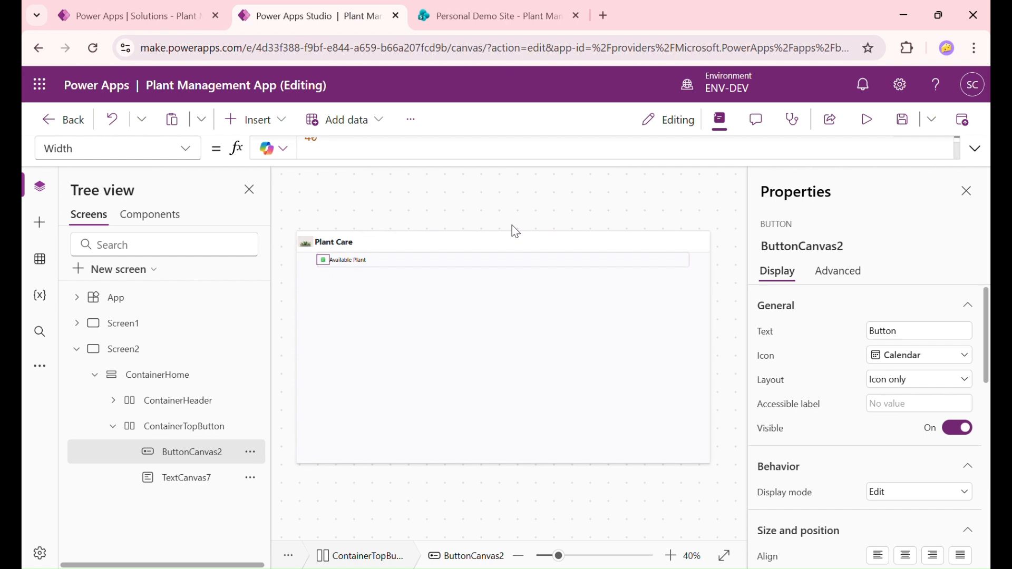
click(510, 230)
click(330, 266)
scroll(904, 416, down, 9)
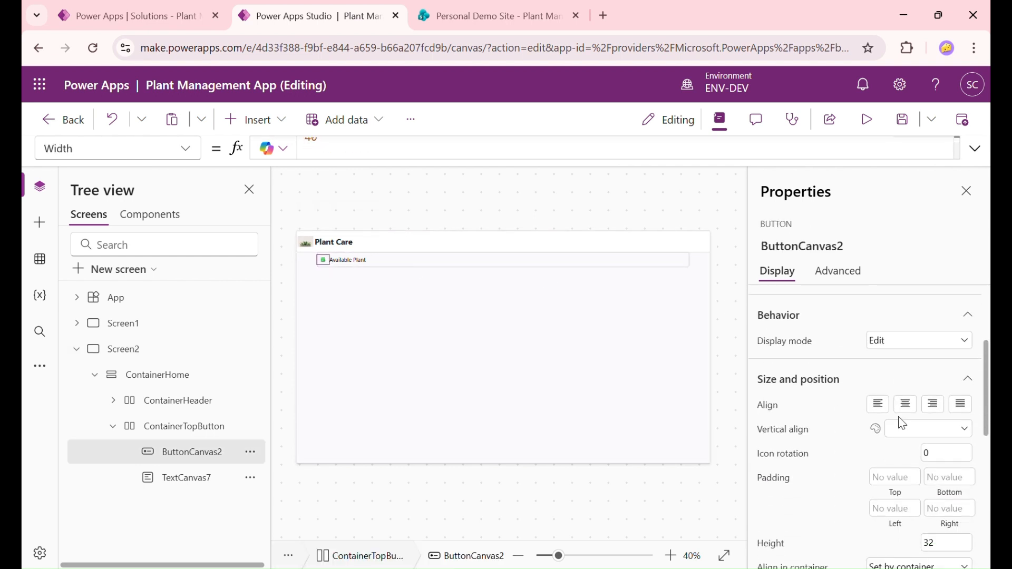
click(930, 404)
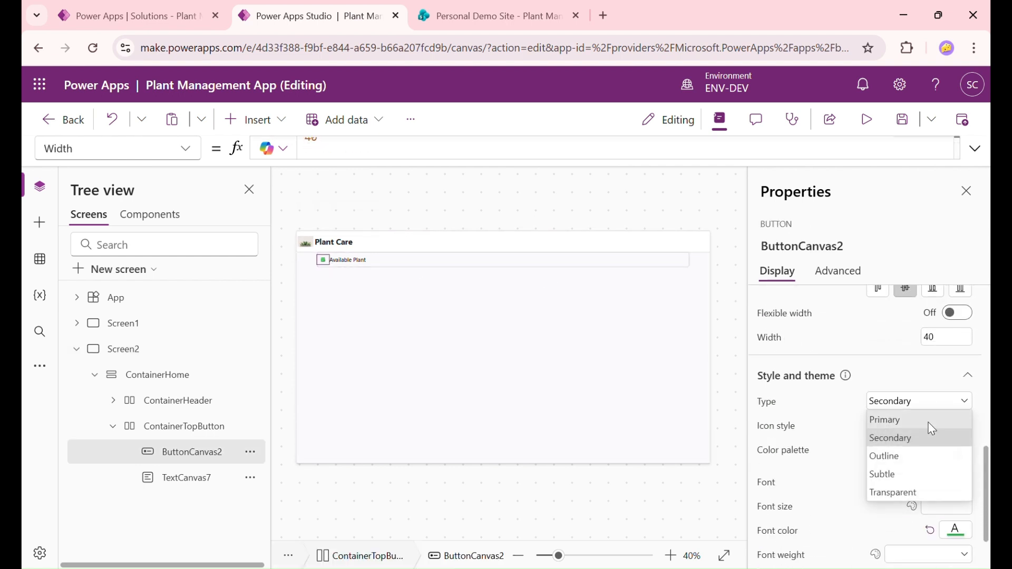
click(907, 494)
click(492, 220)
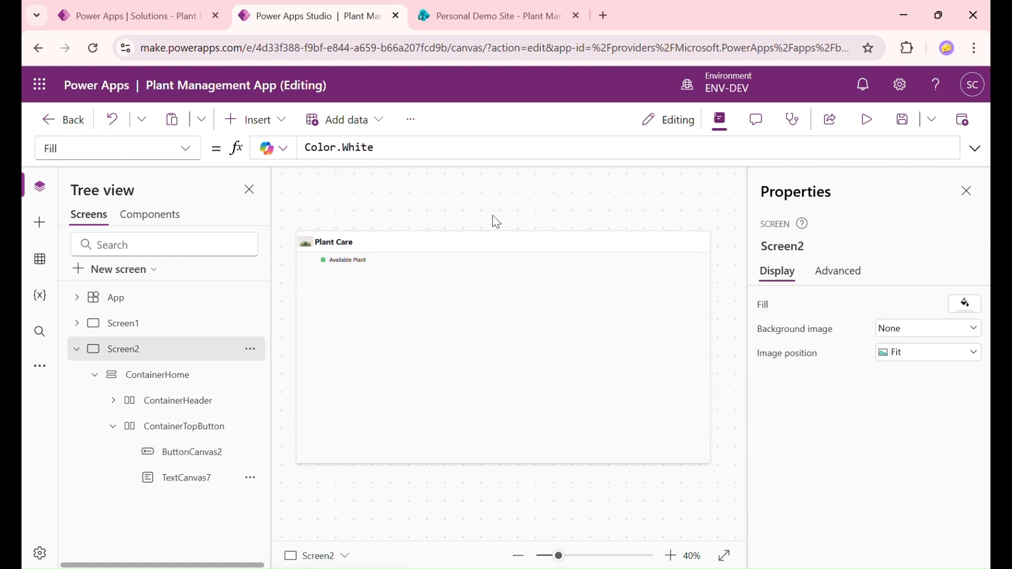
Insert a modern button into ContainerTopButton after the Available Plant text
click(354, 268)
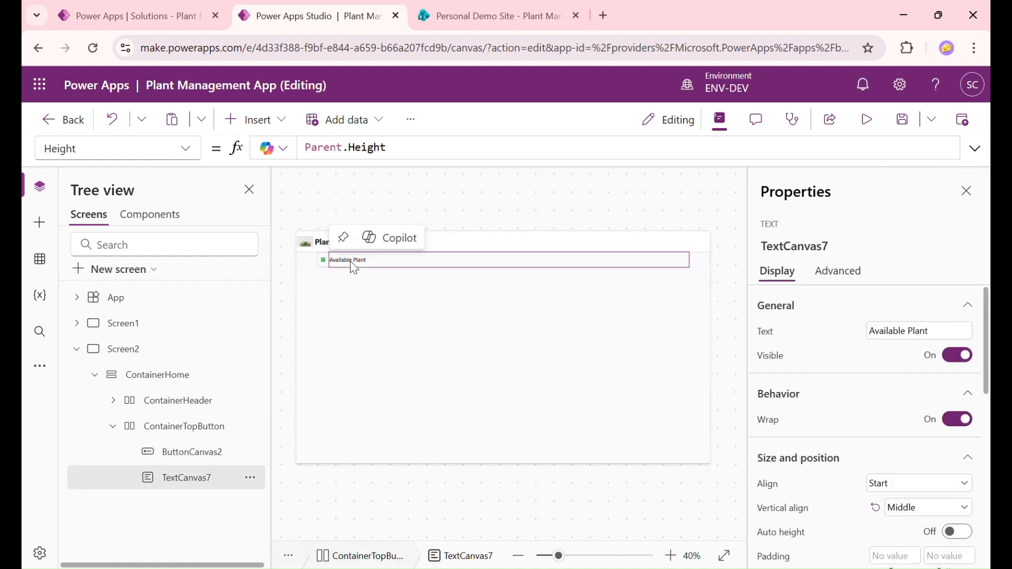
click(198, 431)
click(266, 125)
text(b)
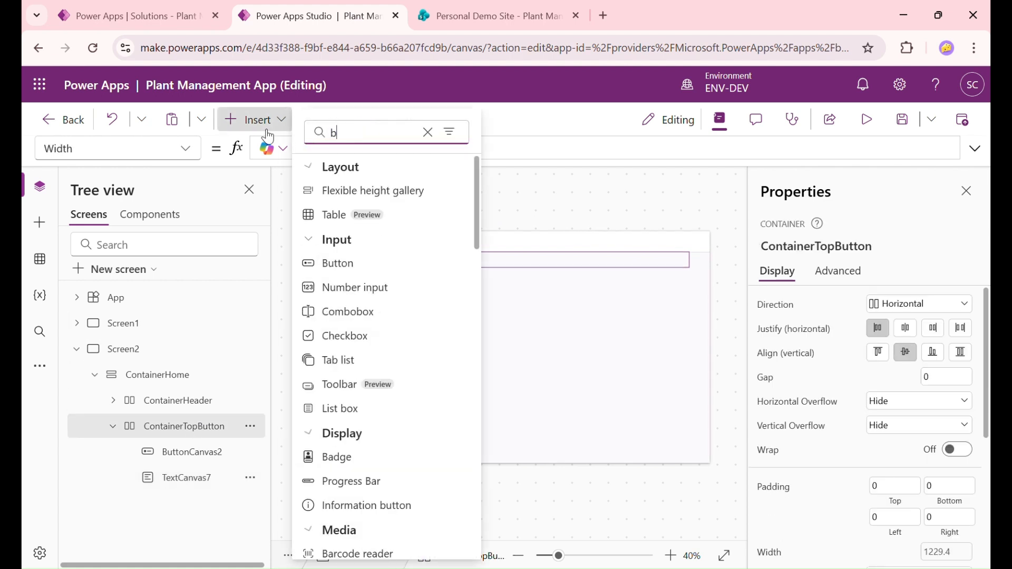
text(utton)
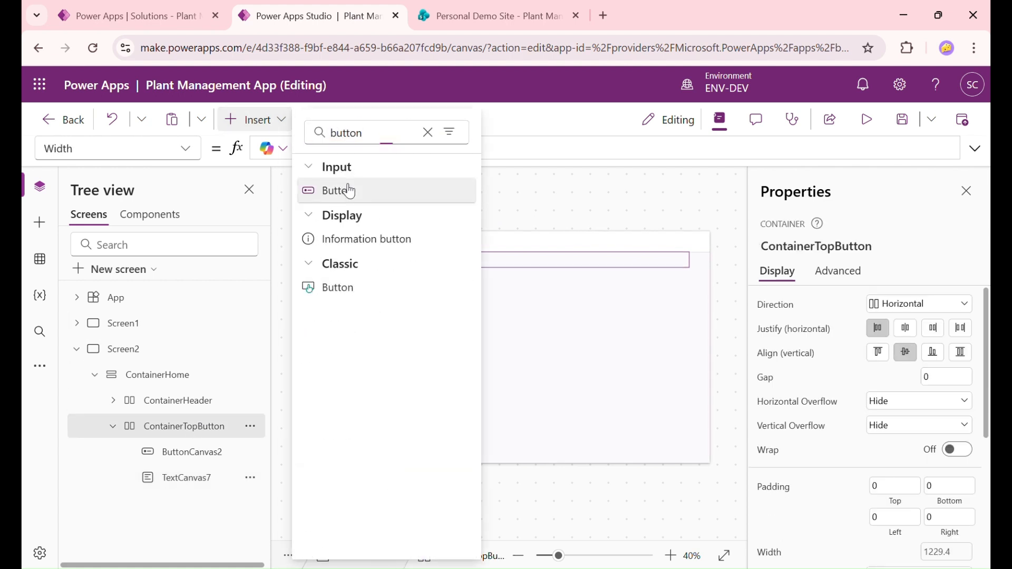
click(345, 190)
Set the Text property of the new button to "Add New Plant"
click(97, 147)
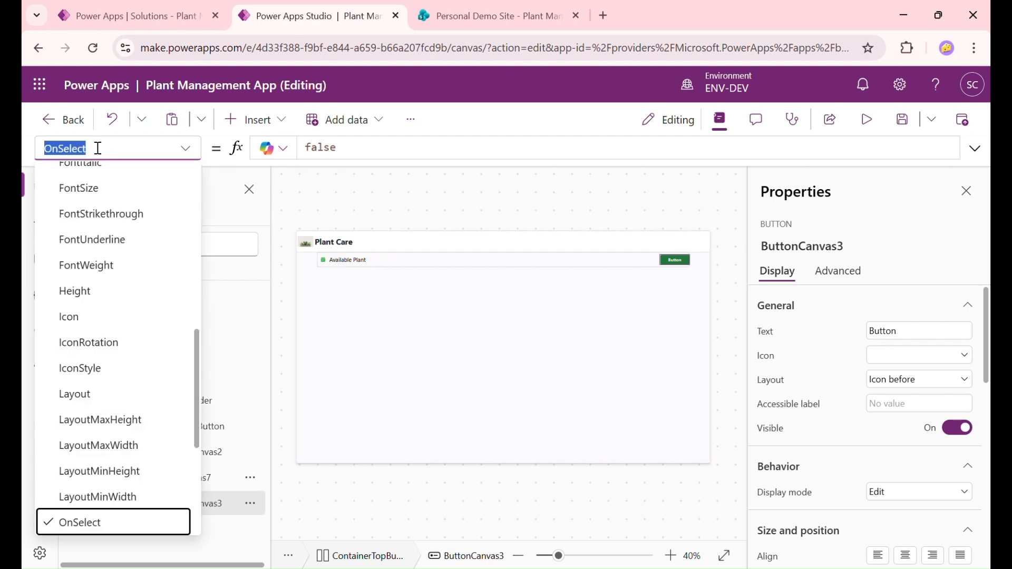
text(text)
key(Return)
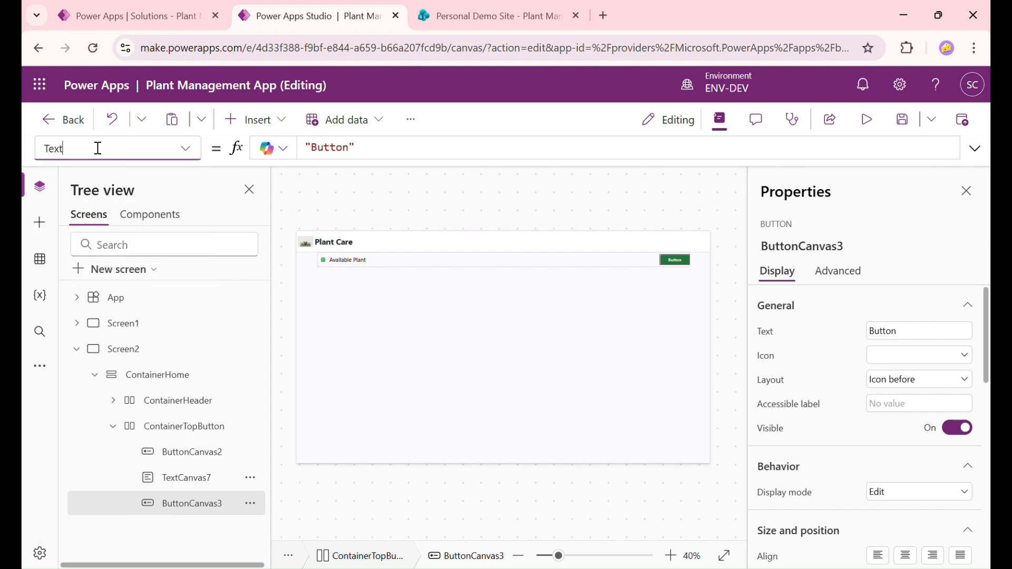
double_click(354, 149)
text(Add New Plant)
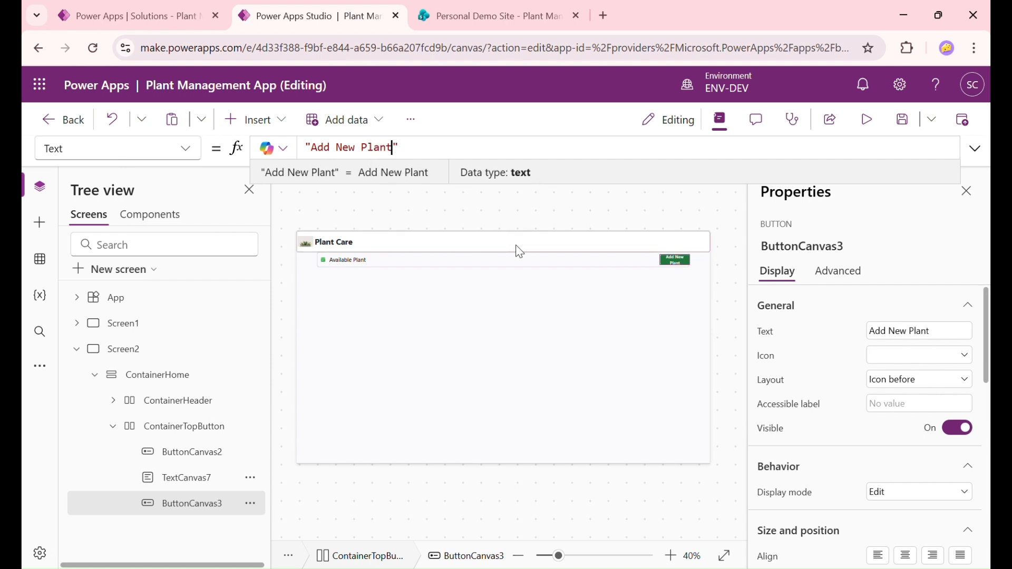
Give the Add New Plant button the Add icon with the Icon before layout and the Filled icon style
click(932, 360)
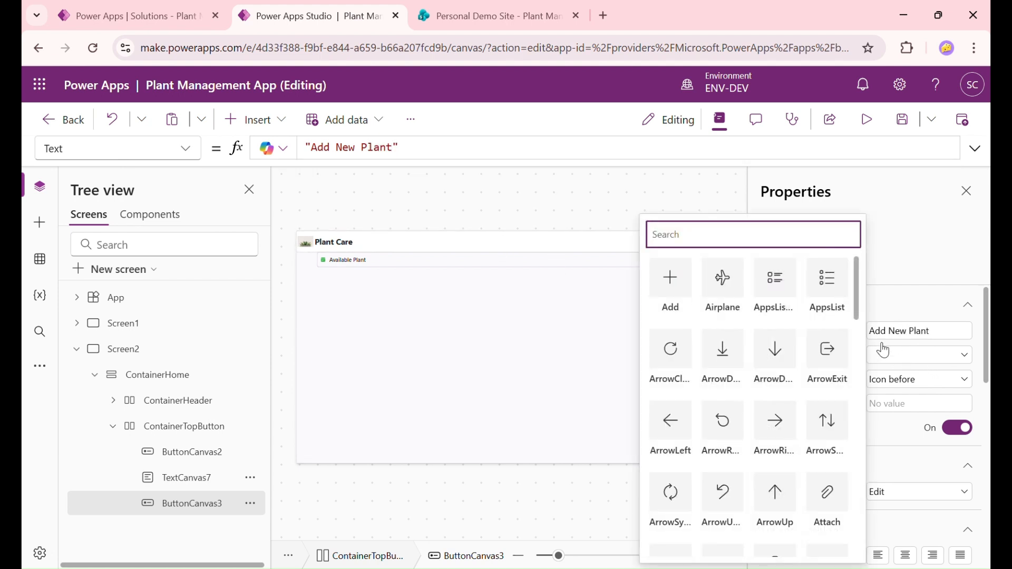
click(673, 287)
click(927, 380)
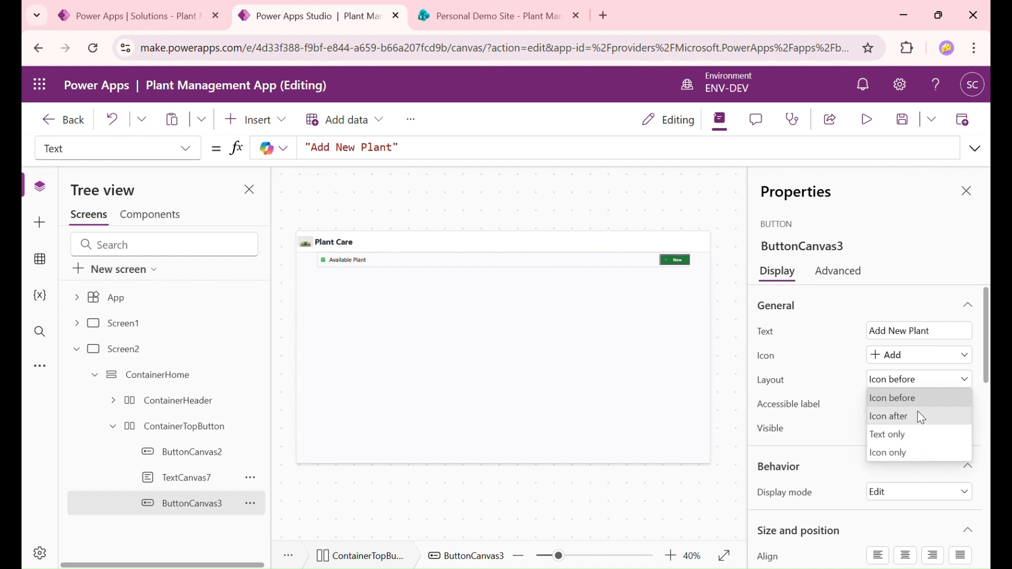
click(912, 393)
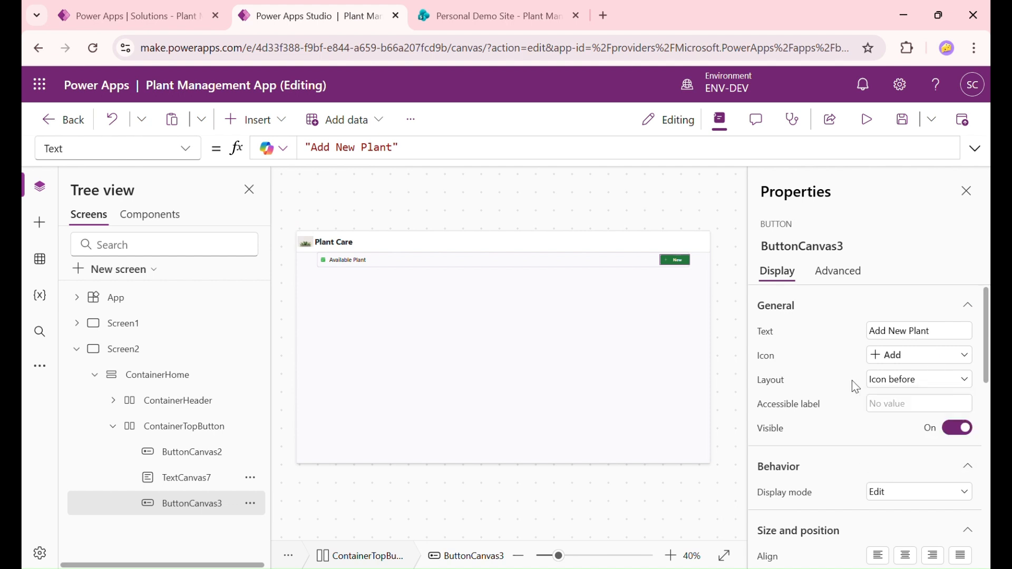
scroll(886, 393, down, 2)
scroll(891, 396, down, 8)
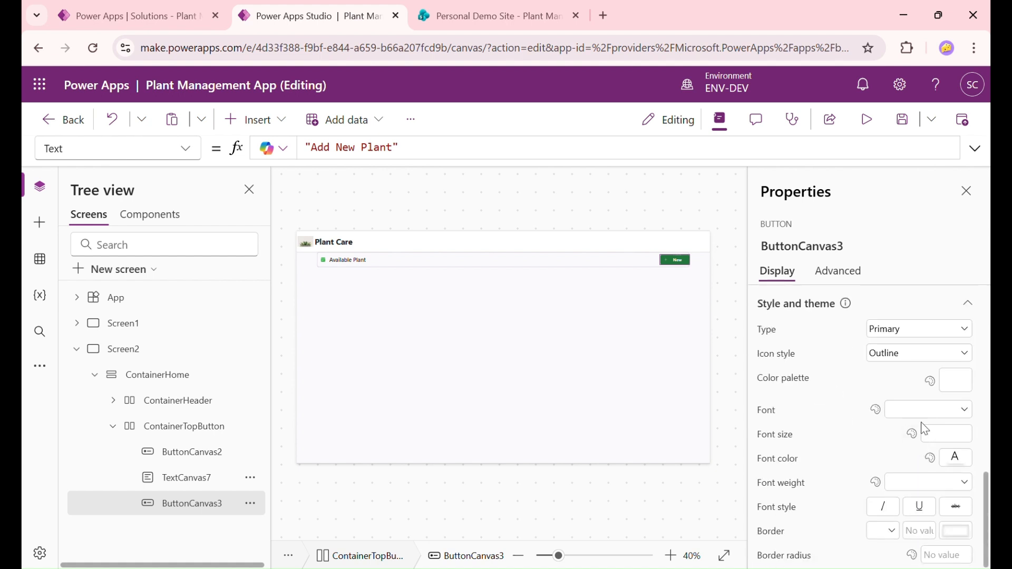
click(951, 354)
click(909, 390)
Set the Width property of the Add New Plant button to 150
click(169, 151)
text(Width)
key(Return)
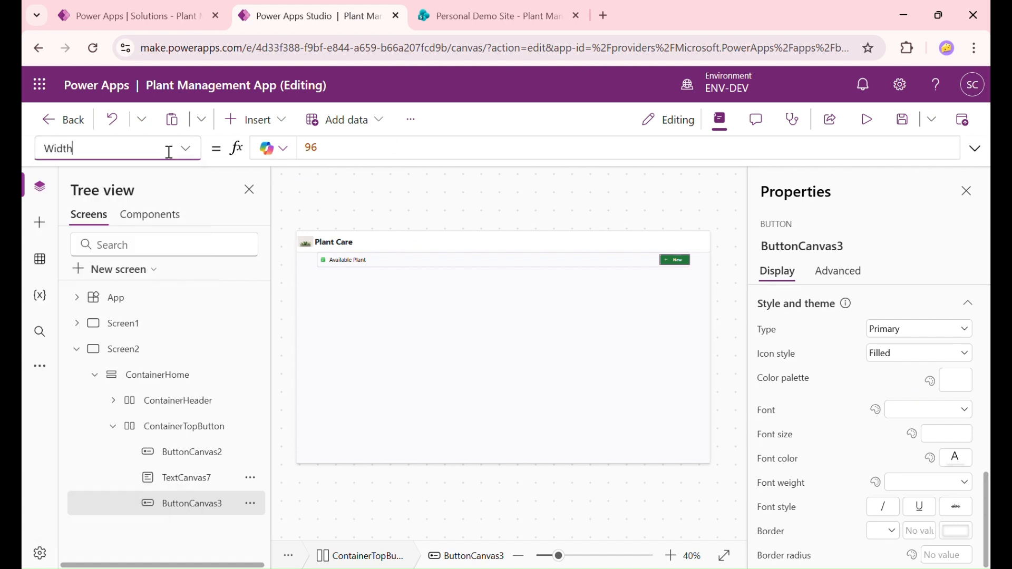
click(395, 155)
key(ctrl+a)
text(150)
key(Return)
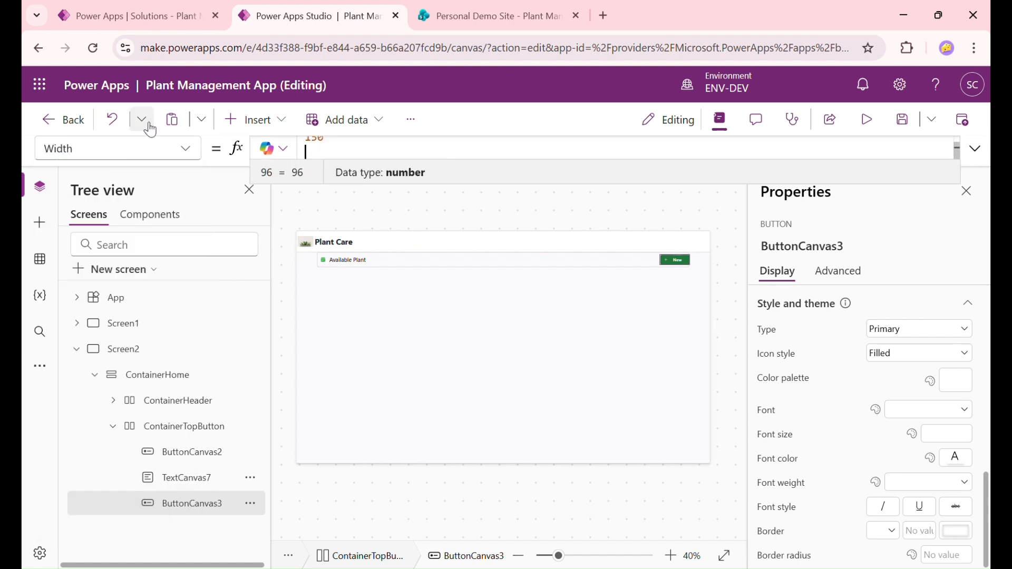
click(590, 196)
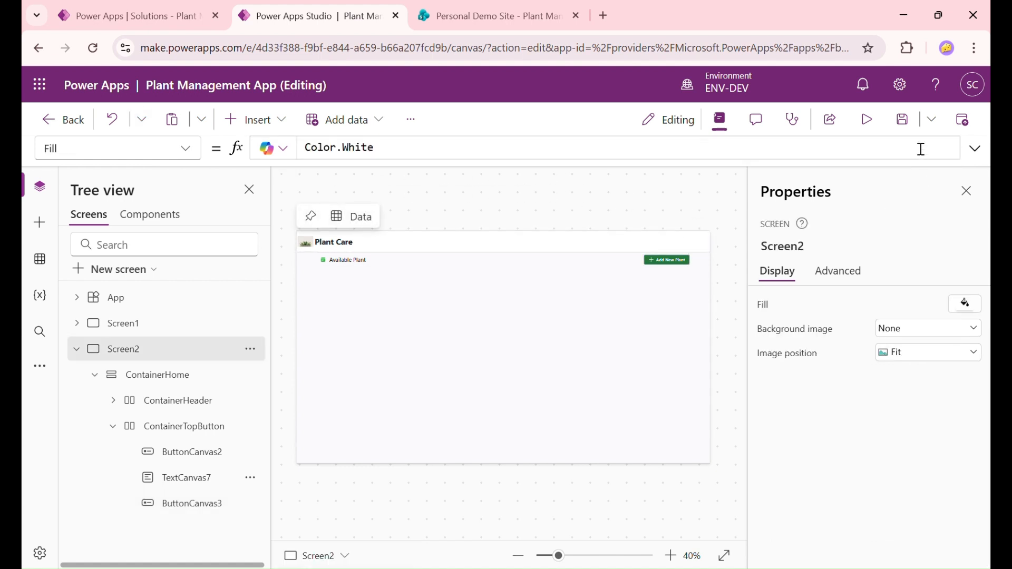
Preview the app to check the header and top button row, and return to editing
click(866, 119)
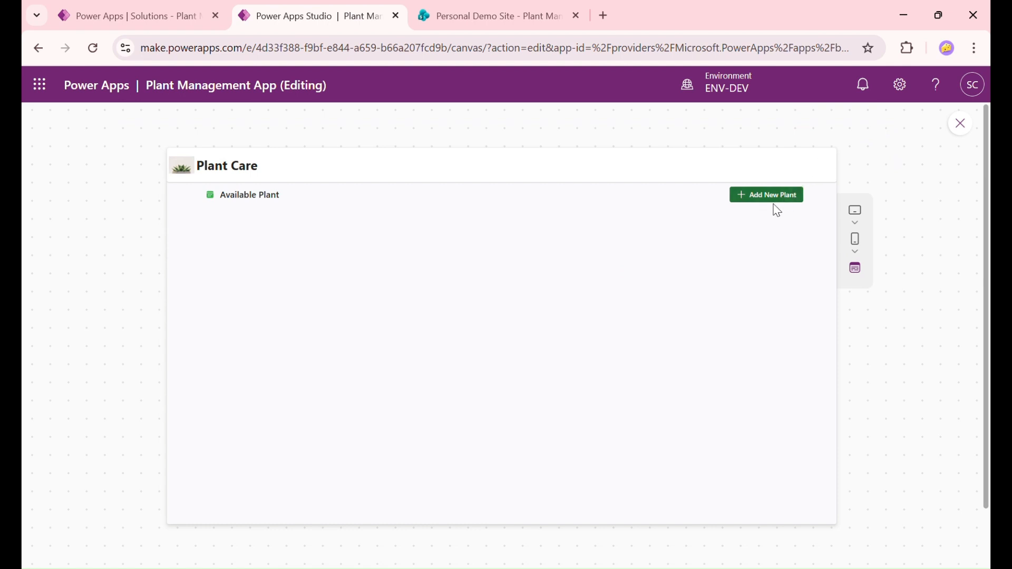
click(961, 125)
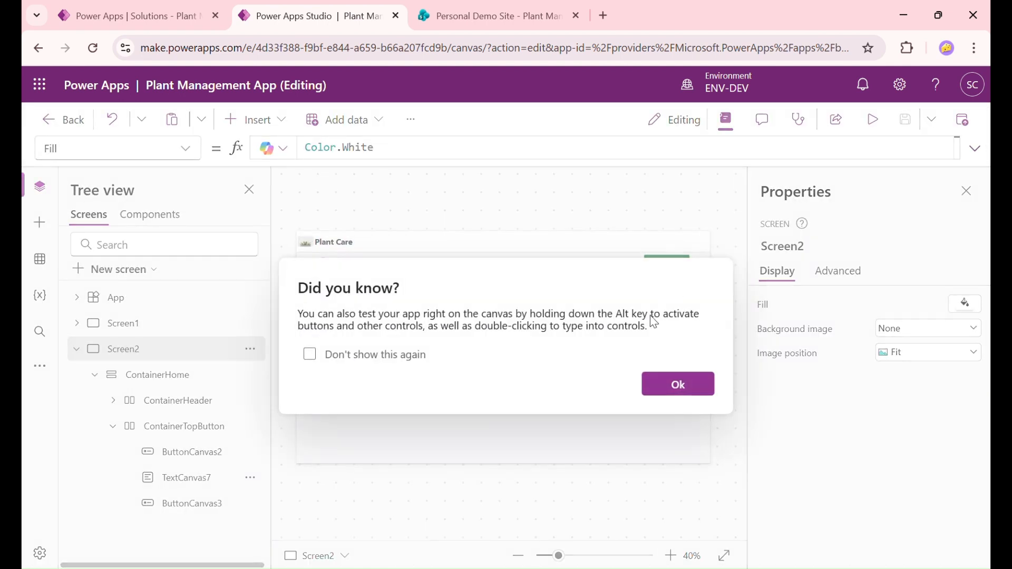
click(676, 385)
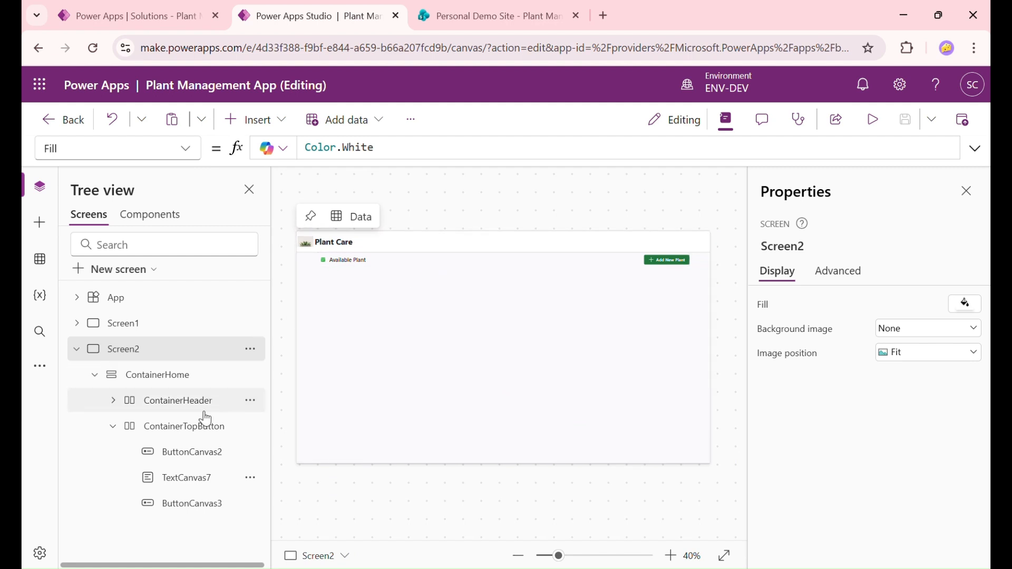
Review ContainerTopButton and its calendar button, title text and Add New Plant button
click(113, 427)
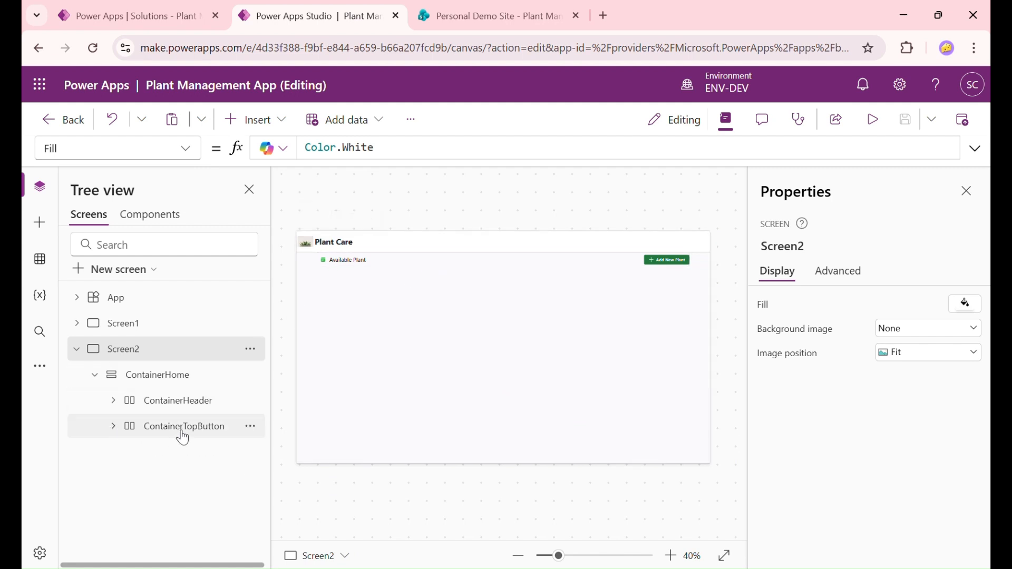
click(182, 436)
click(113, 428)
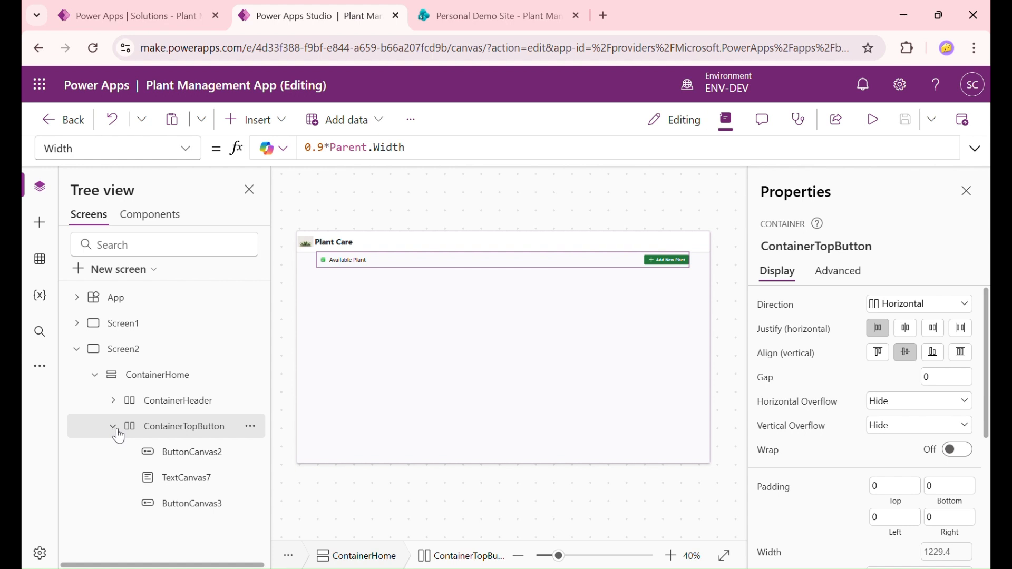
click(197, 458)
click(198, 477)
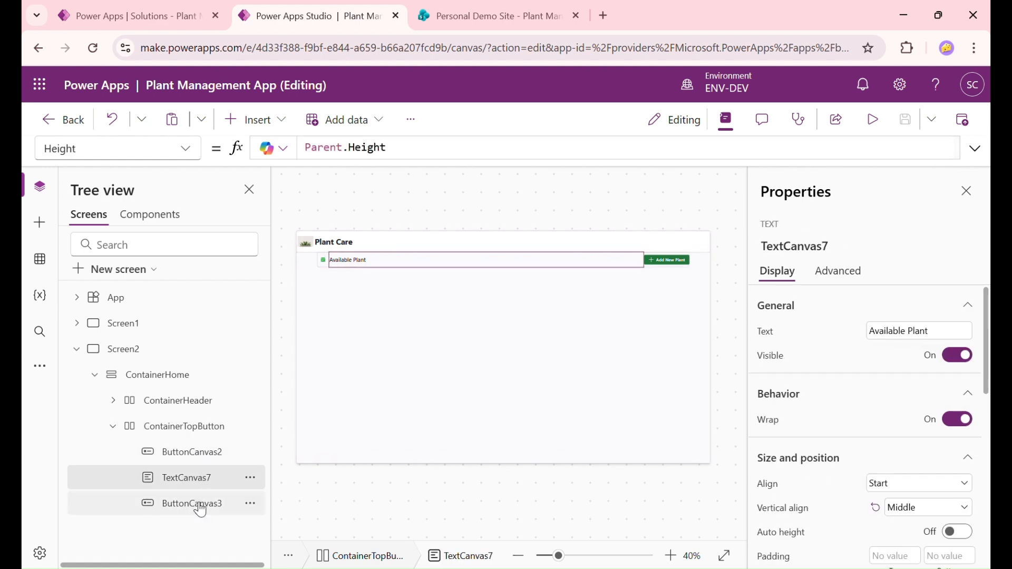
click(199, 505)
click(114, 427)
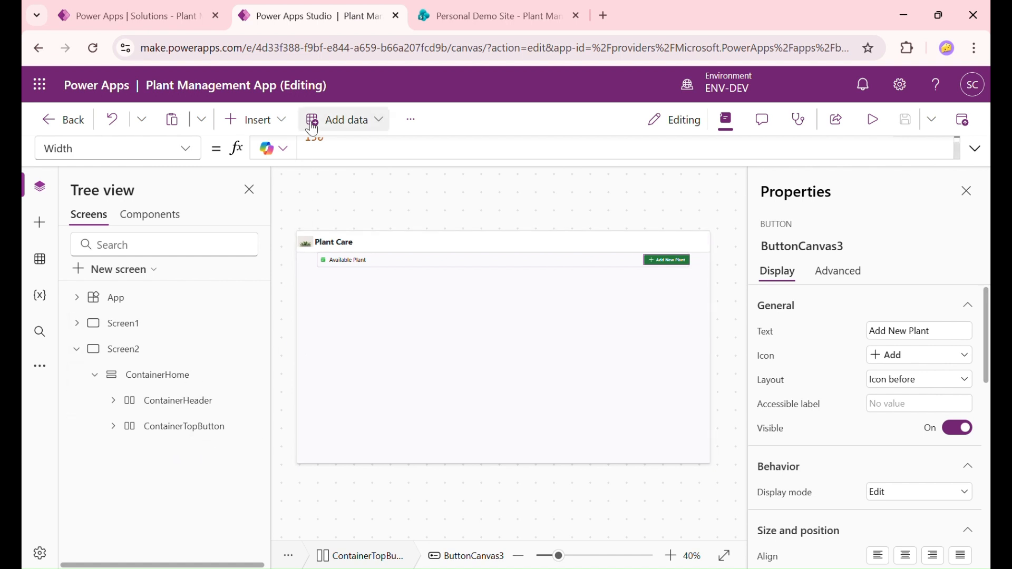
click(280, 121)
text(contain)
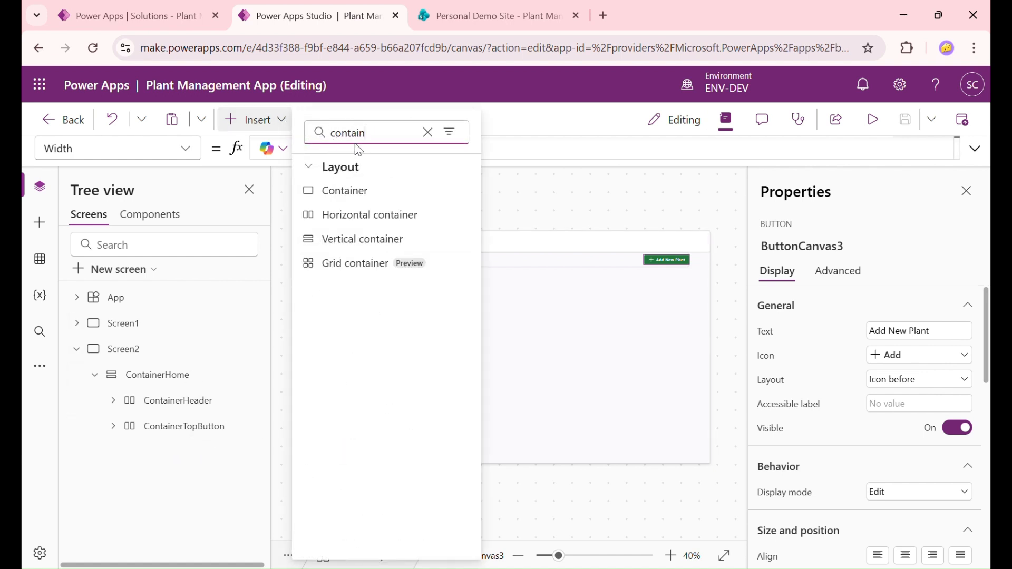
click(367, 238)
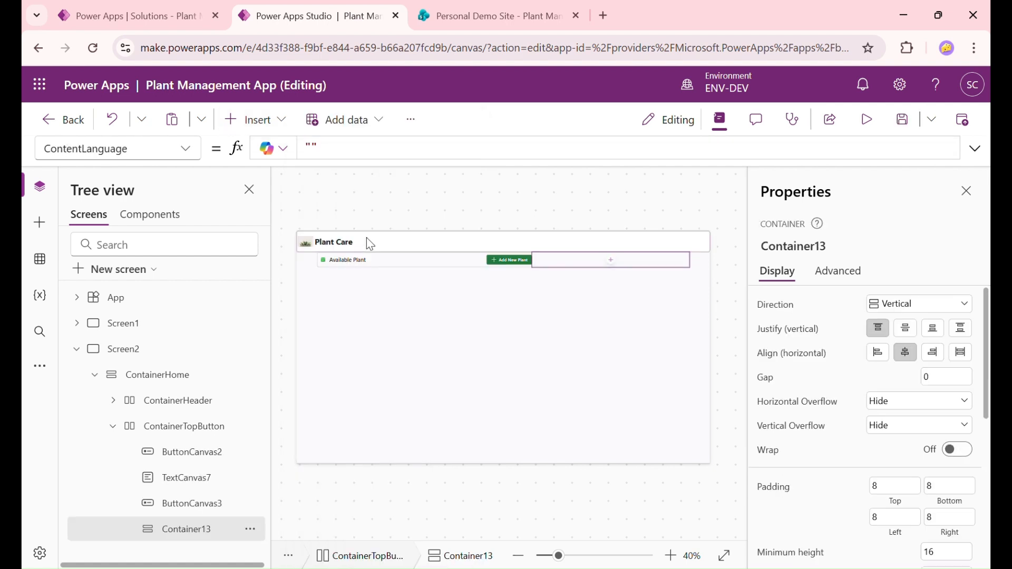
click(200, 508)
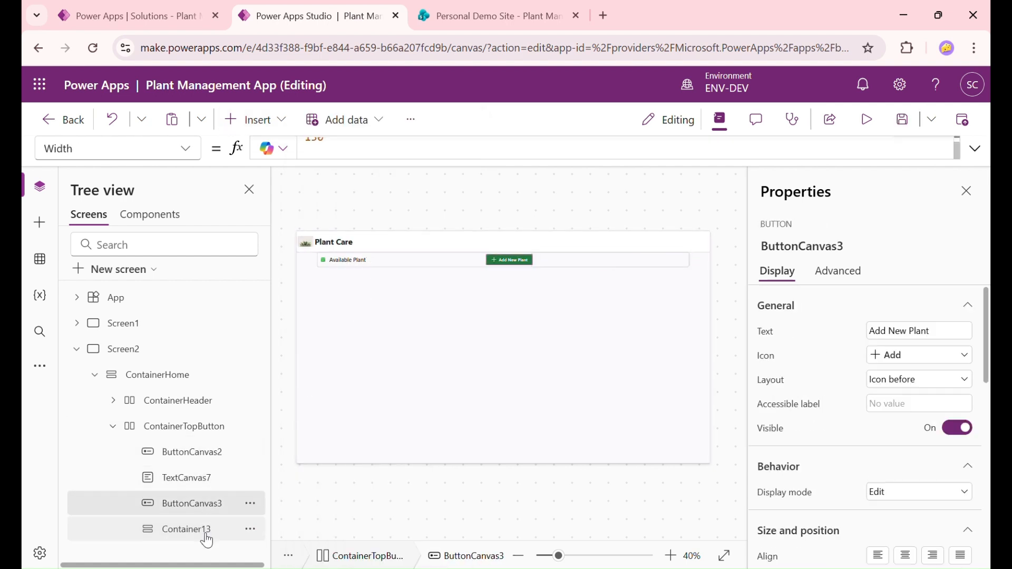
click(205, 533)
key(Delete)
Insert a vertical container into ContainerHome below the top button row and rename it ContainerGallery
click(174, 376)
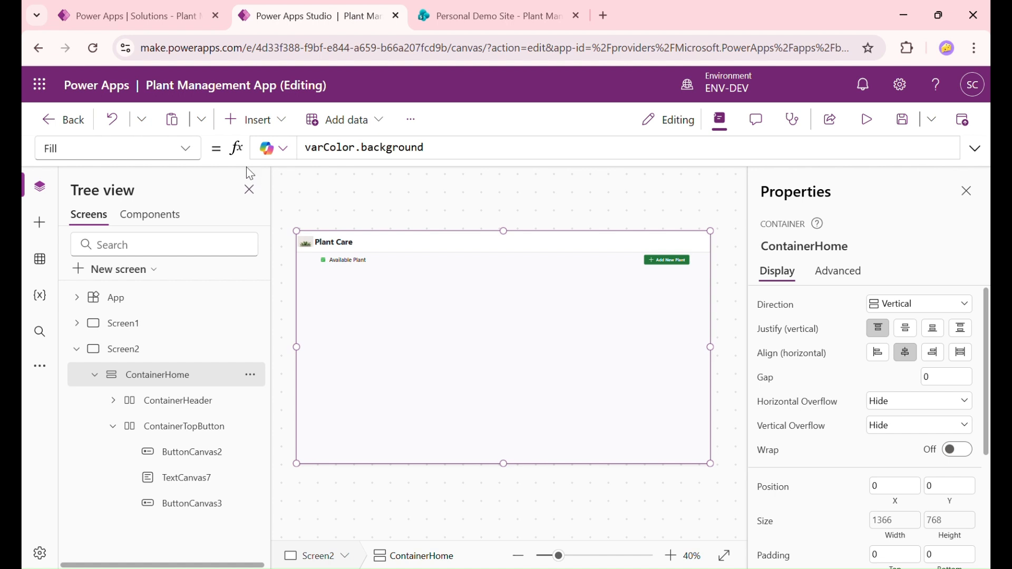
click(250, 127)
text(contain)
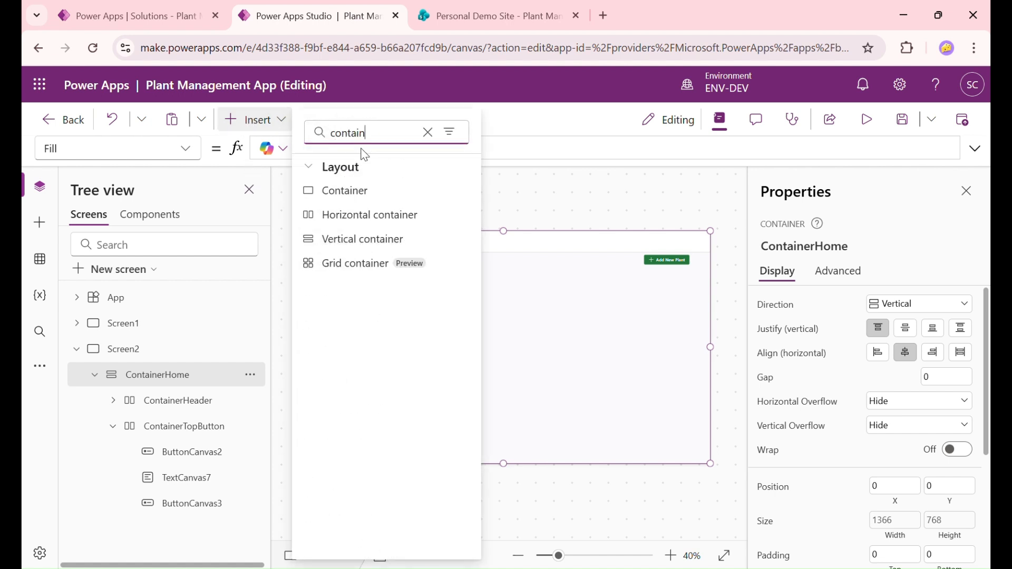
click(356, 239)
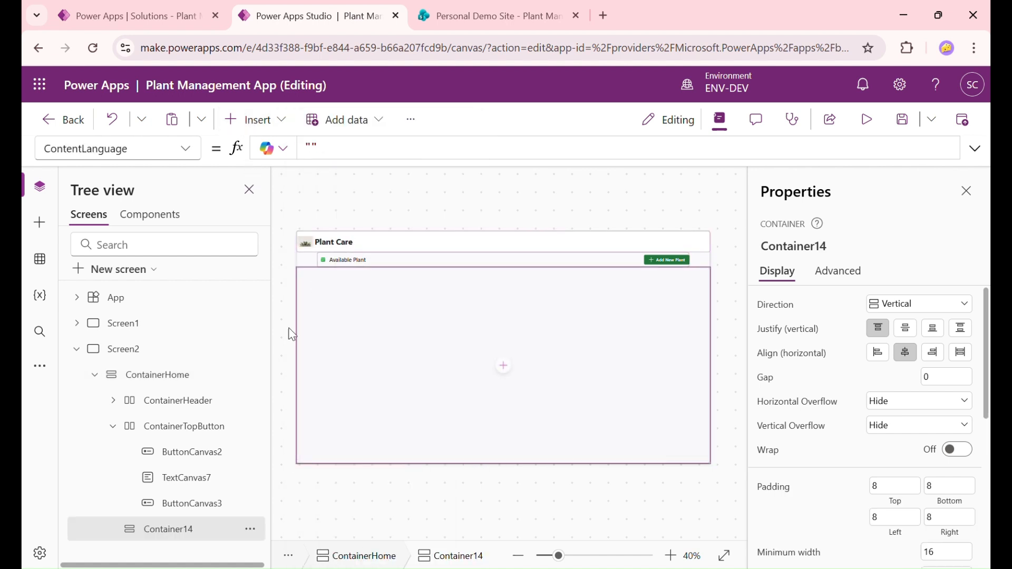
double_click(194, 525)
click(194, 523)
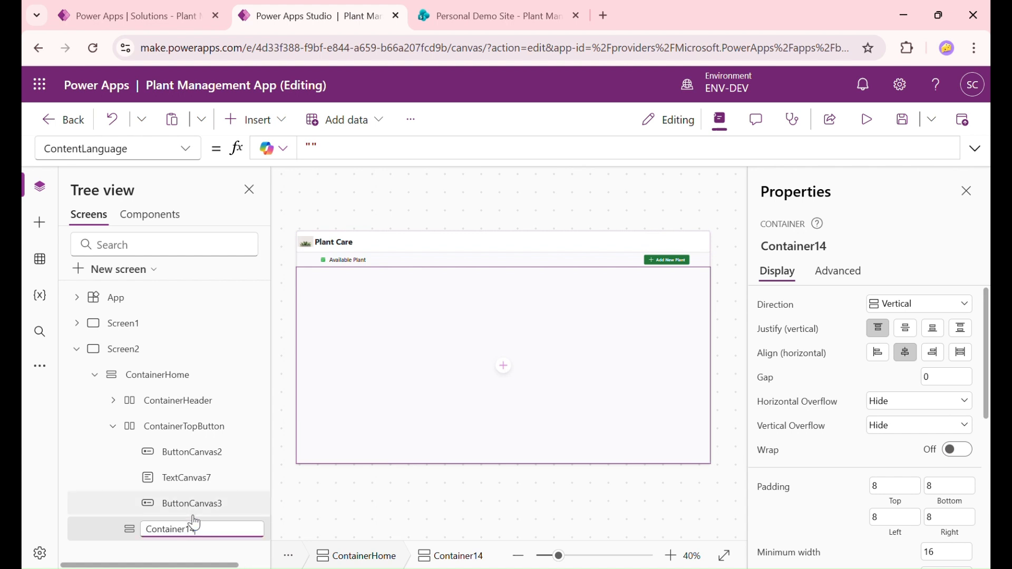
text(Gallery)
key(Return)
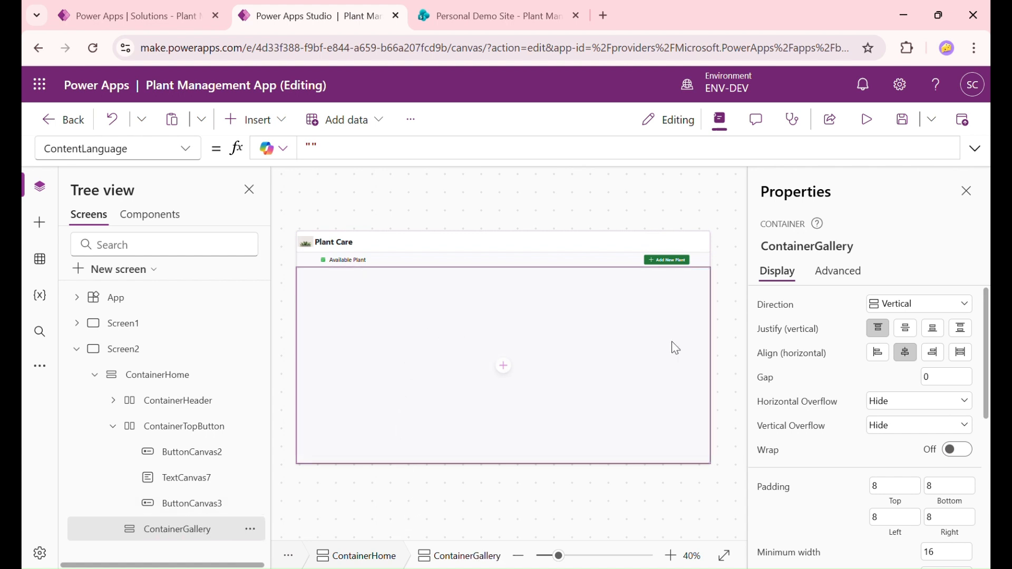
Set the Width property of ContainerGallery to ContainerTopButton.Width
click(120, 146)
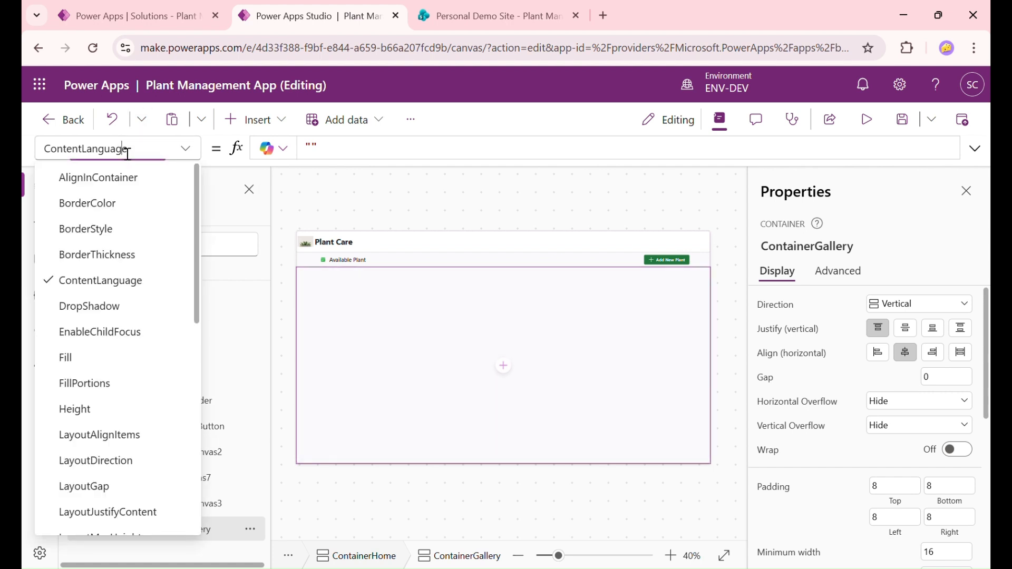
text(wi)
key(Return)
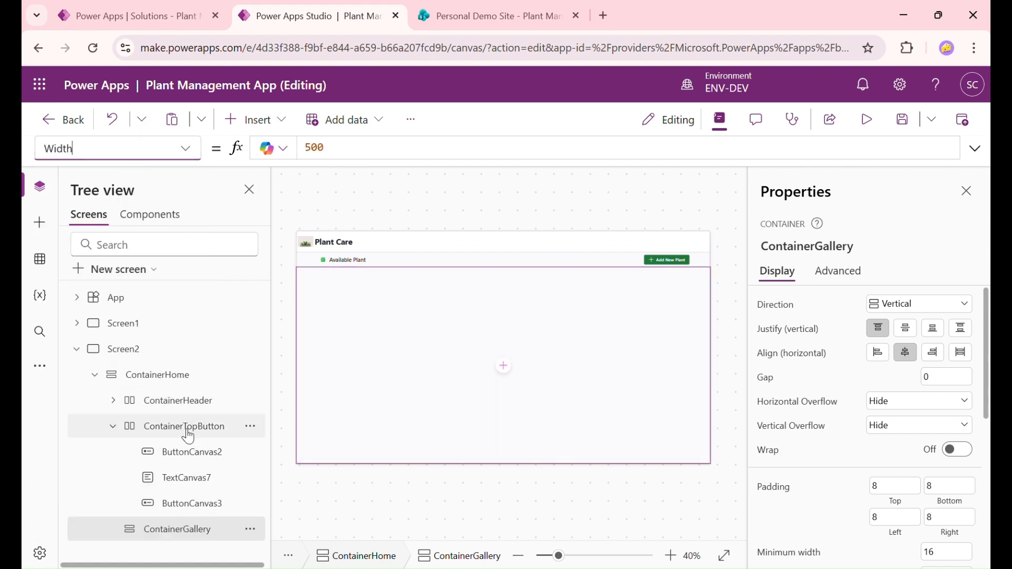
triple_click(374, 153)
text(container)
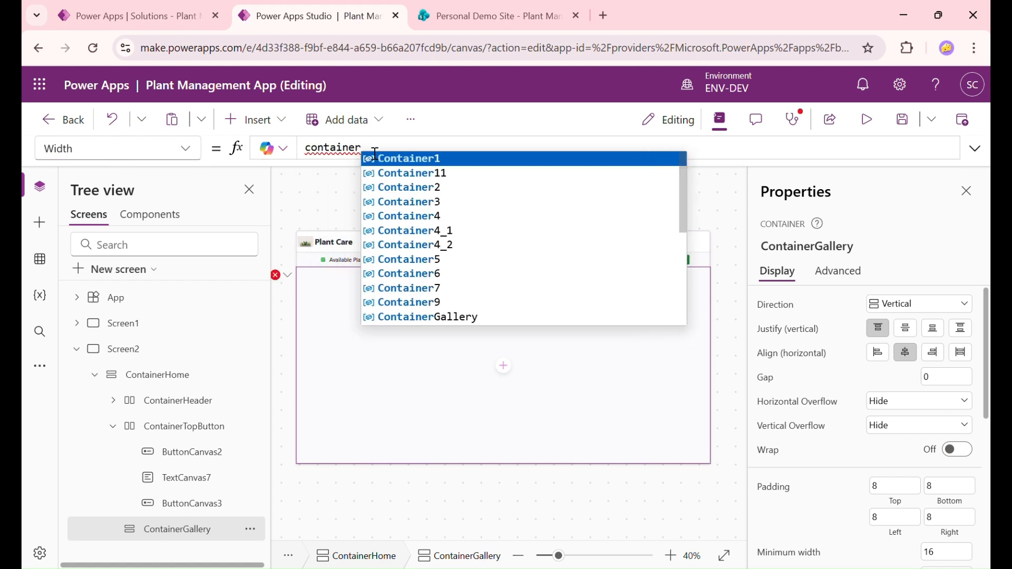
text(top)
key(Tab)
text(.wid)
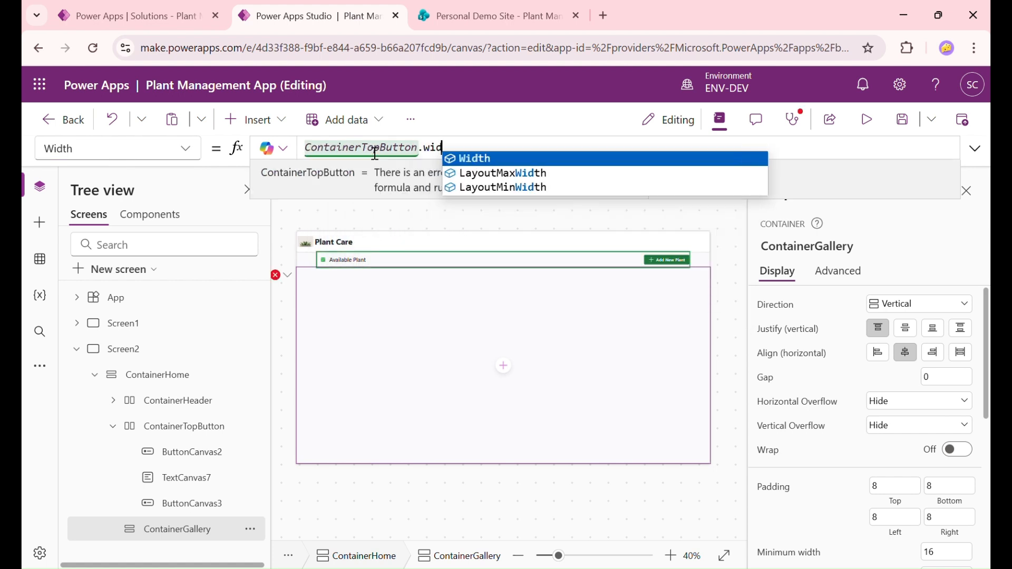
key(Tab)
Set the top, bottom, left and right padding of ContainerGallery to 0
scroll(957, 410, down, 3)
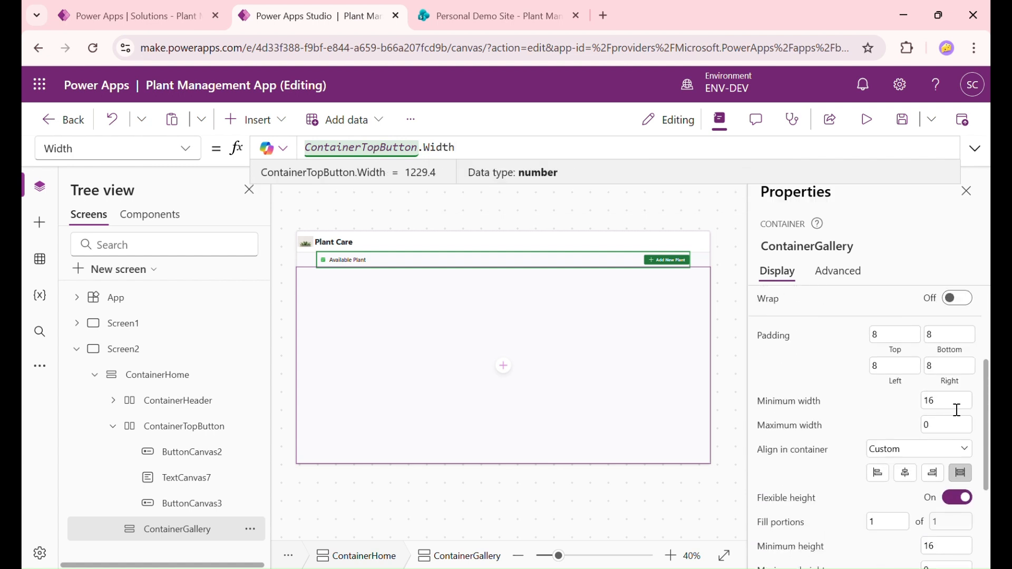
click(902, 340)
text(0)
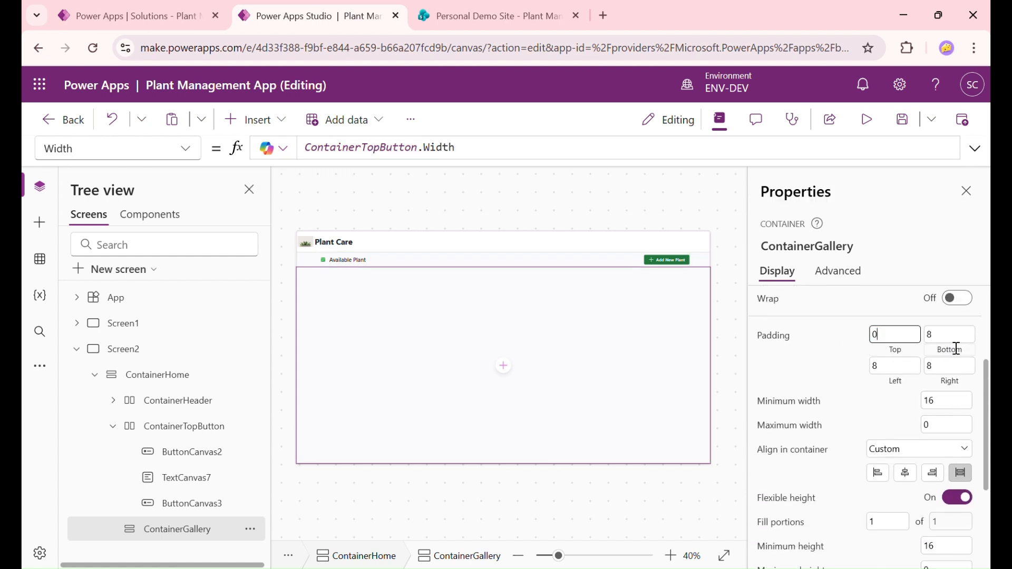
click(957, 337)
text(0)
click(949, 366)
text(0)
click(899, 369)
text(0)
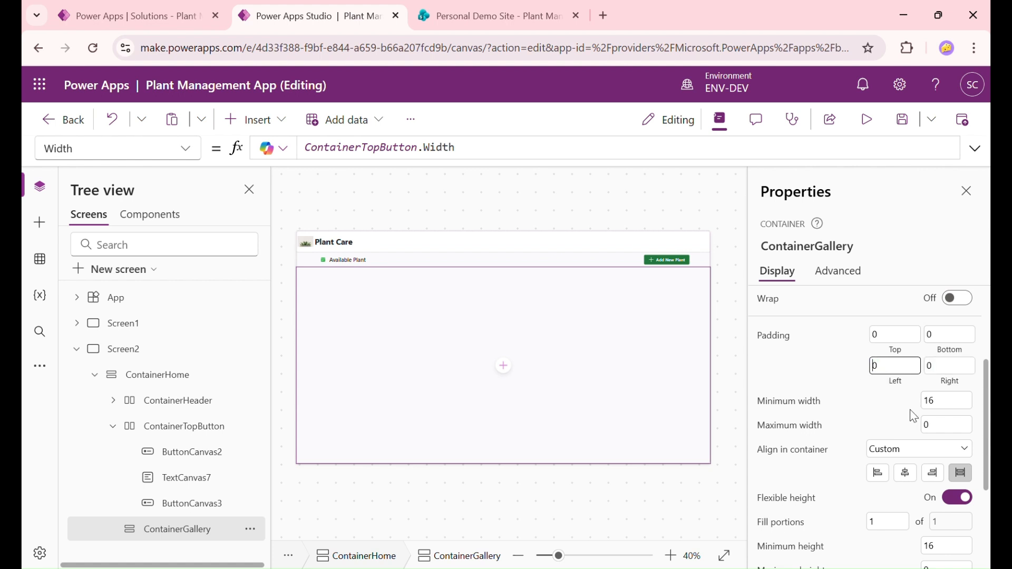
Center ContainerGallery within its parent container and turn off its flexible height
click(906, 473)
click(960, 477)
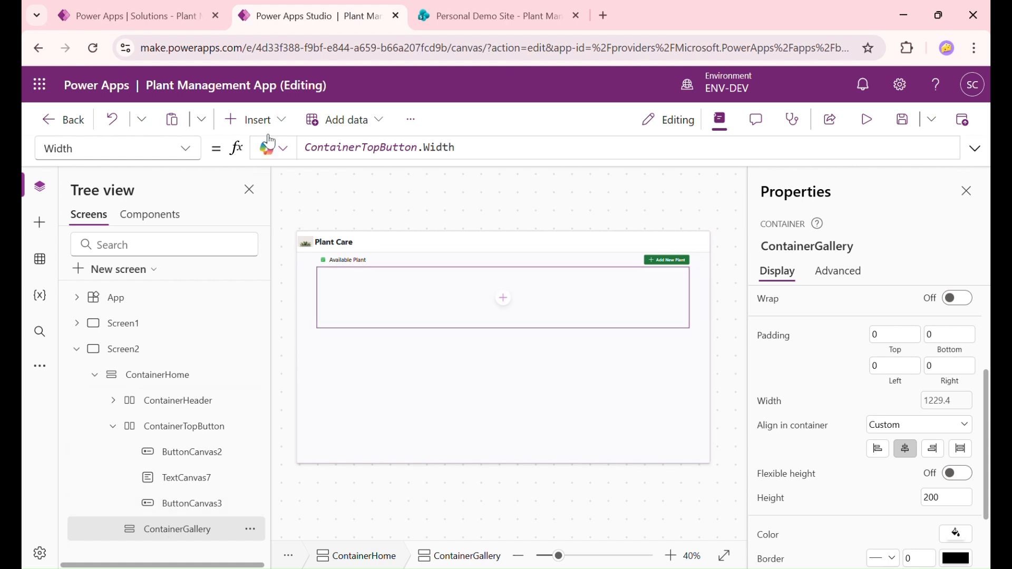
Insert a horizontal container inside ContainerGallery
click(280, 121)
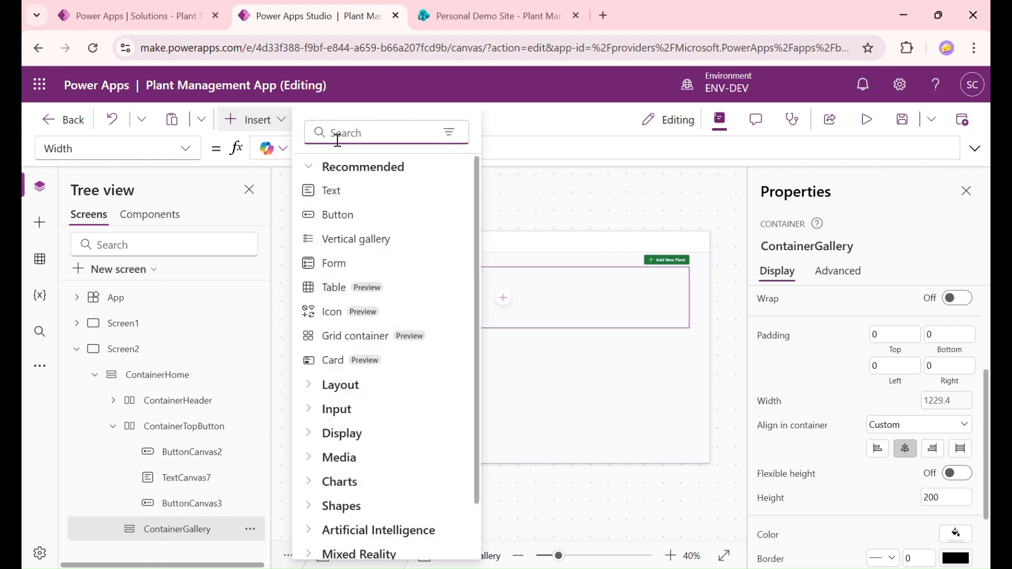
text(contain)
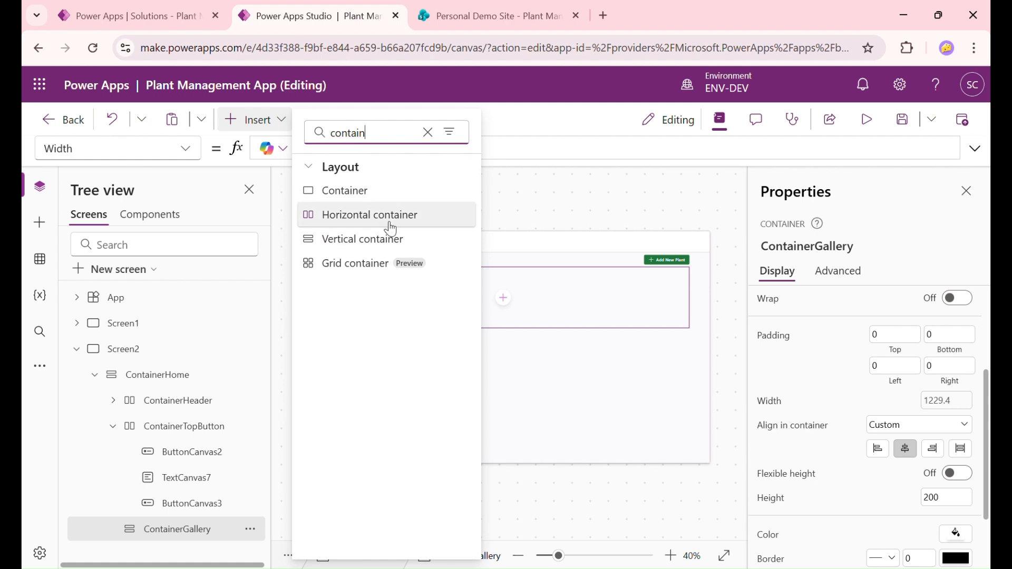
click(392, 221)
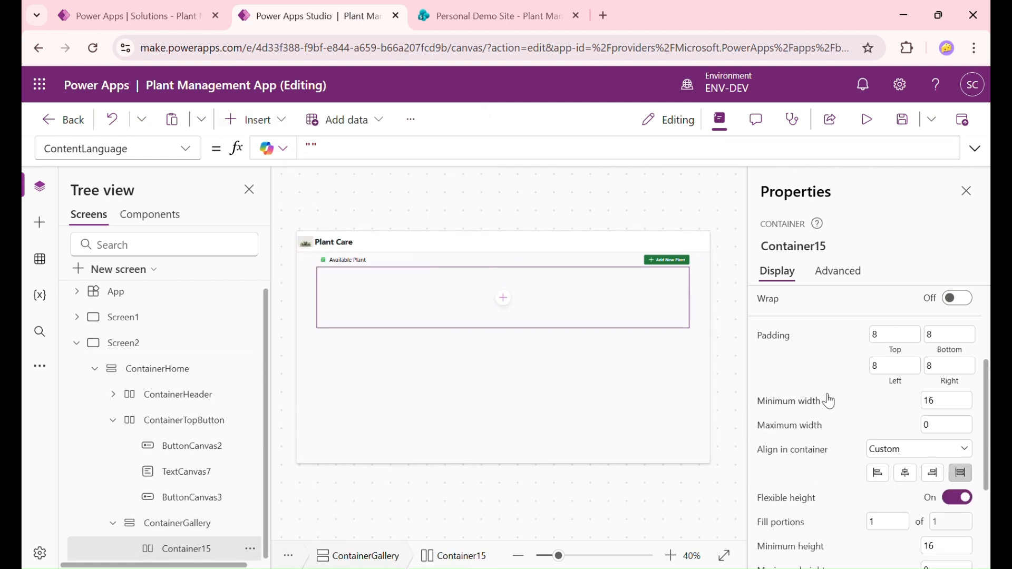
Turn off flexible height for the new horizontal container and set its height to 40
scroll(924, 445, down, 3)
click(966, 434)
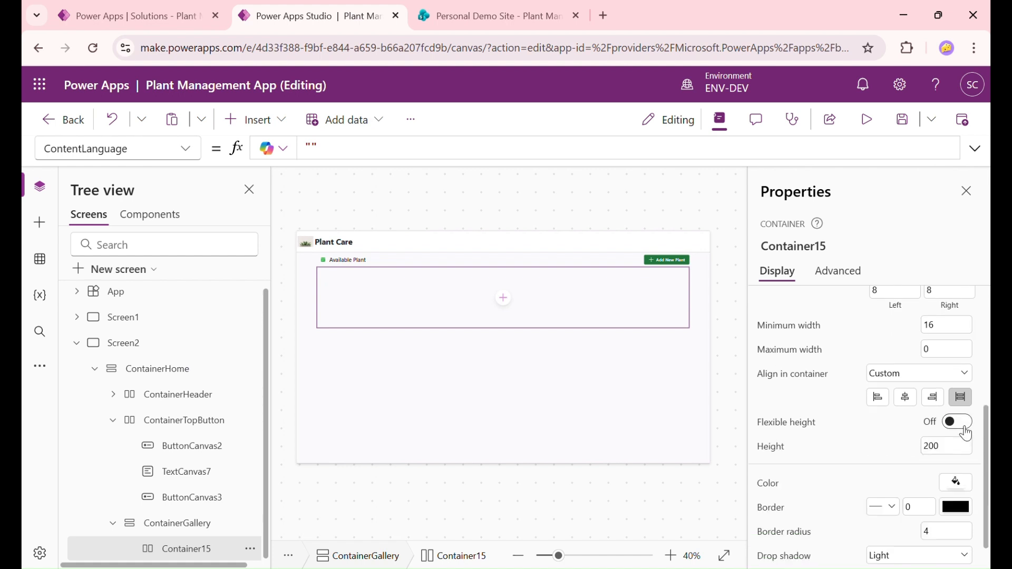
click(949, 450)
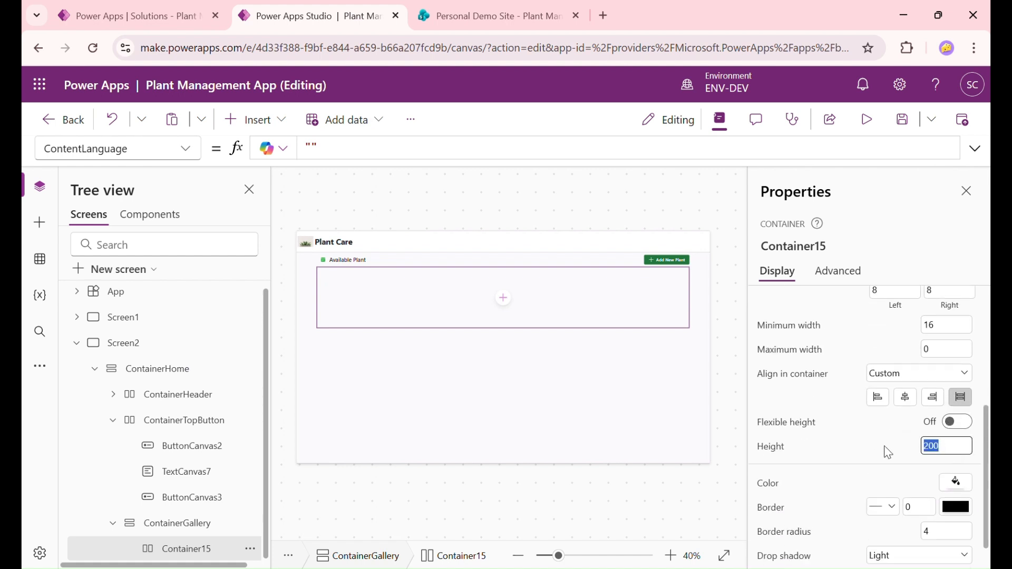
text(40)
key(Return)
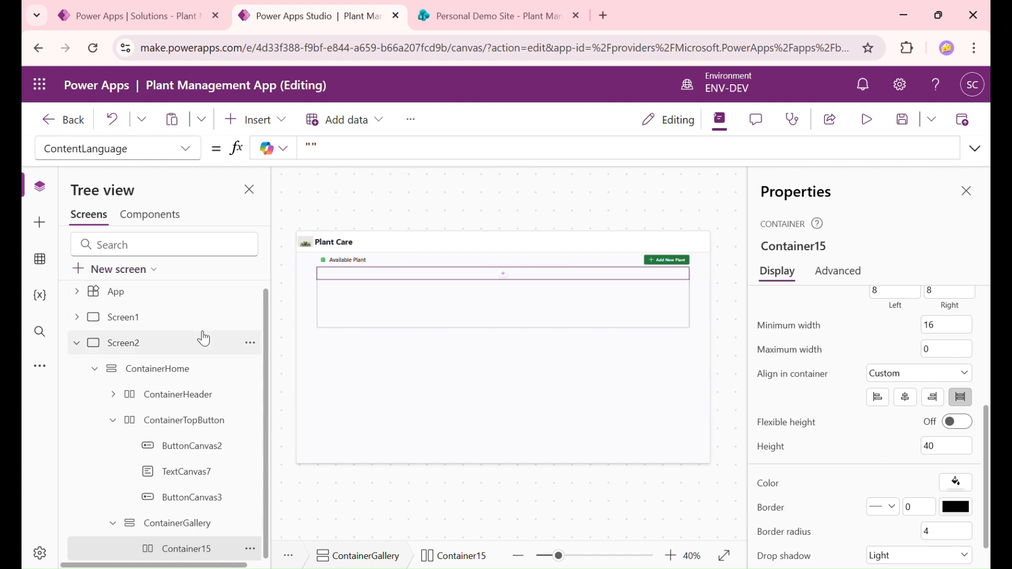
Set the drop shadow of the horizontal container in ContainerGallery to None
scroll(890, 445, down, 1)
scroll(890, 446, down, 1)
click(920, 519)
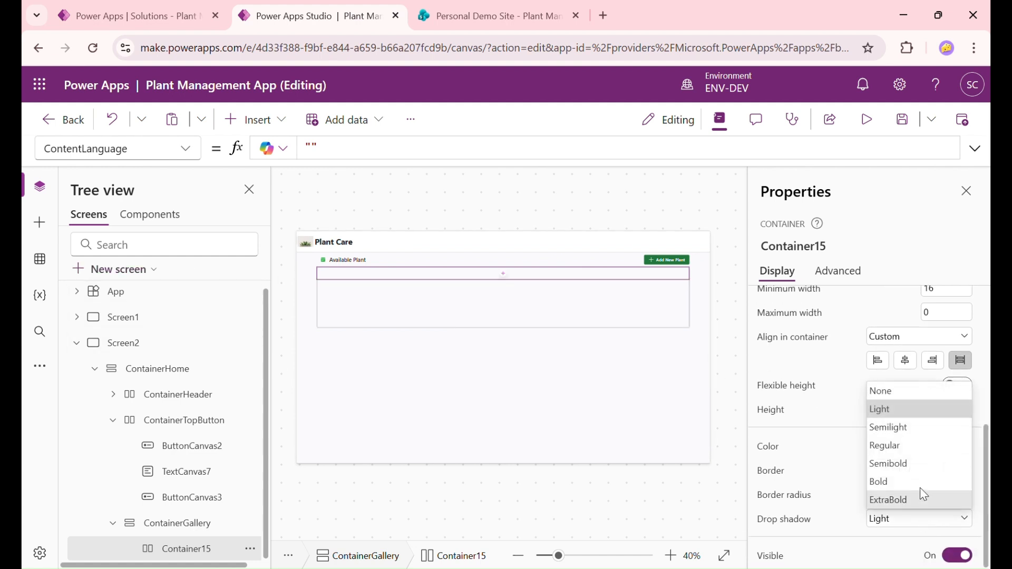
click(922, 393)
click(738, 234)
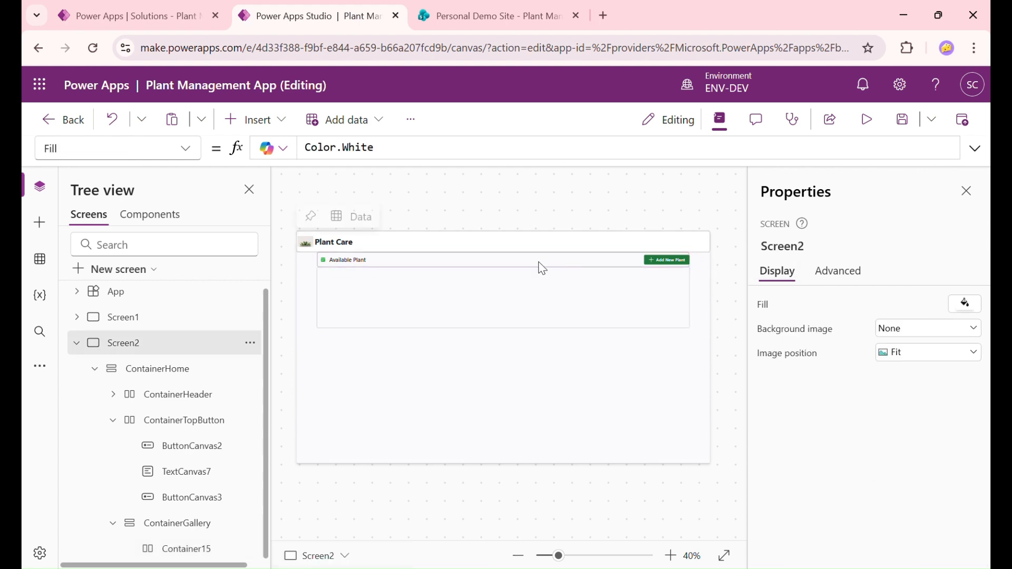
Insert a Text control into the horizontal container inside ContainerGallery
click(434, 276)
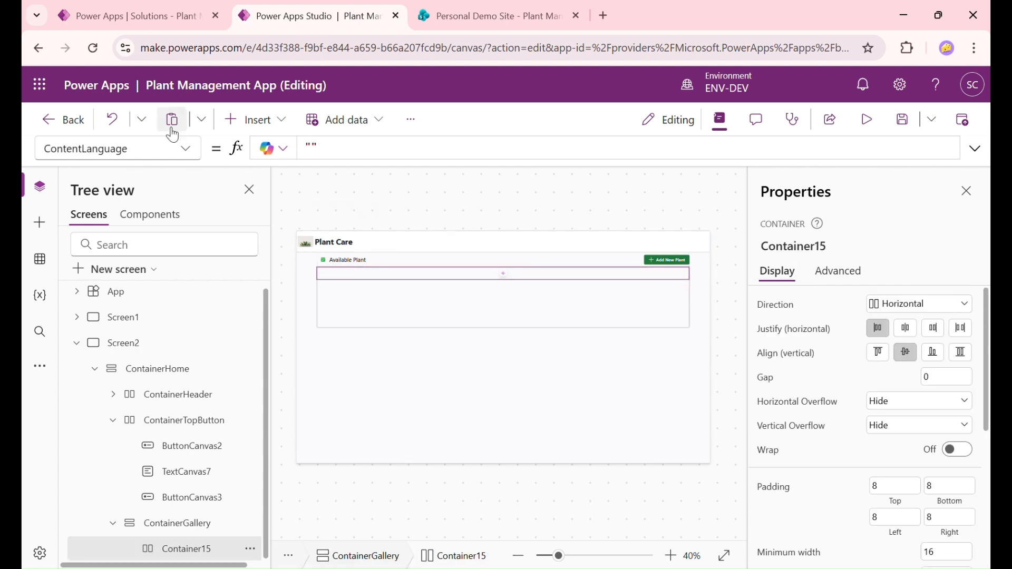
click(255, 129)
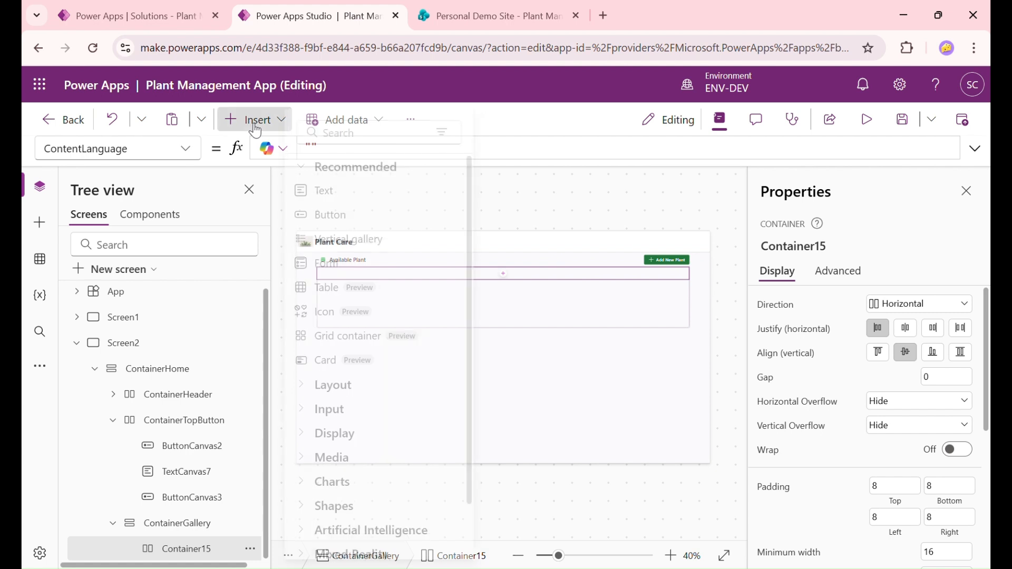
text(text)
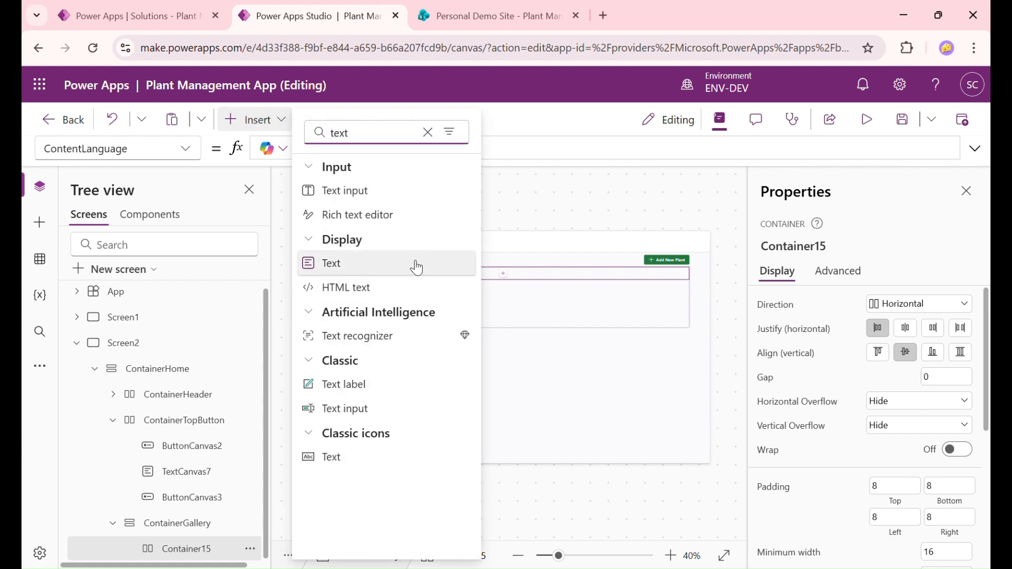
click(417, 264)
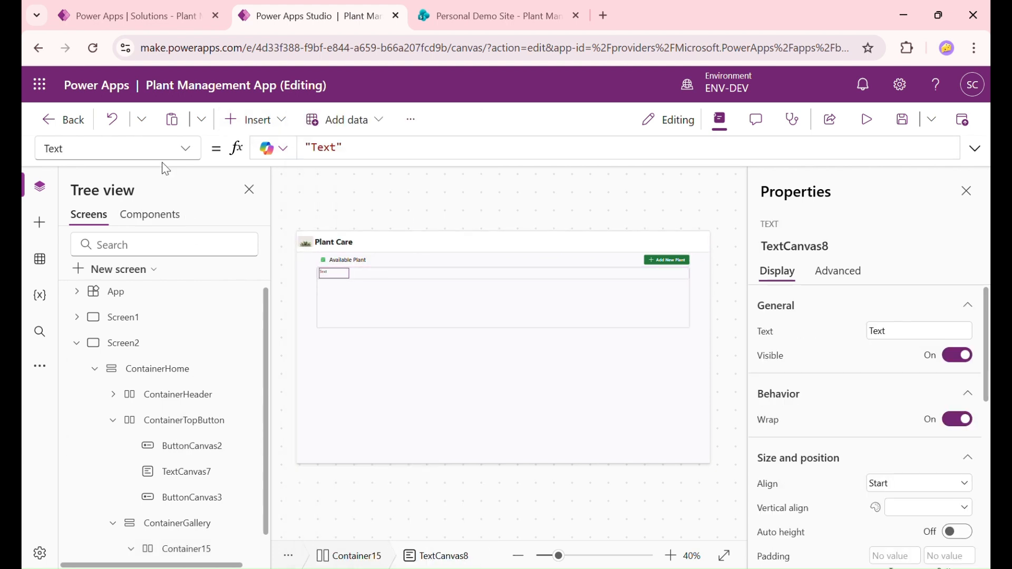
Set all four padding values of the horizontal container around the new text control to 0
click(186, 548)
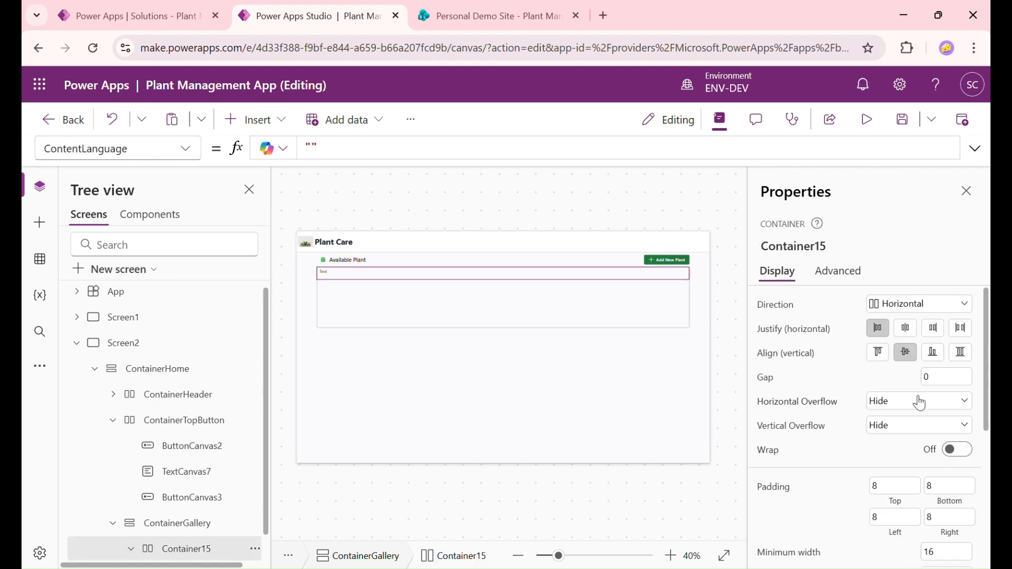
scroll(911, 394, down, 2)
click(891, 414)
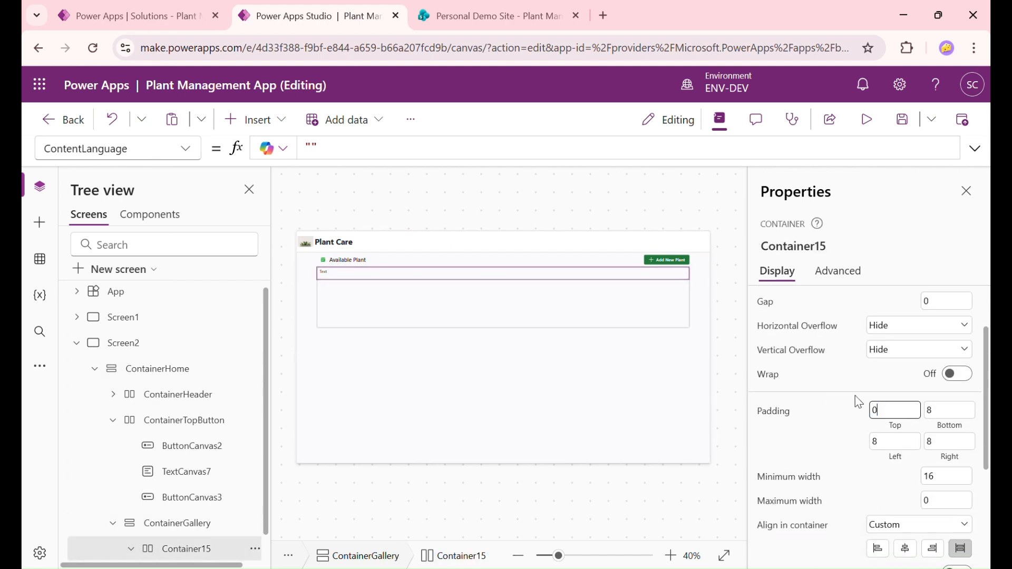
click(965, 416)
text(0)
click(900, 448)
text(0)
click(955, 447)
text(0)
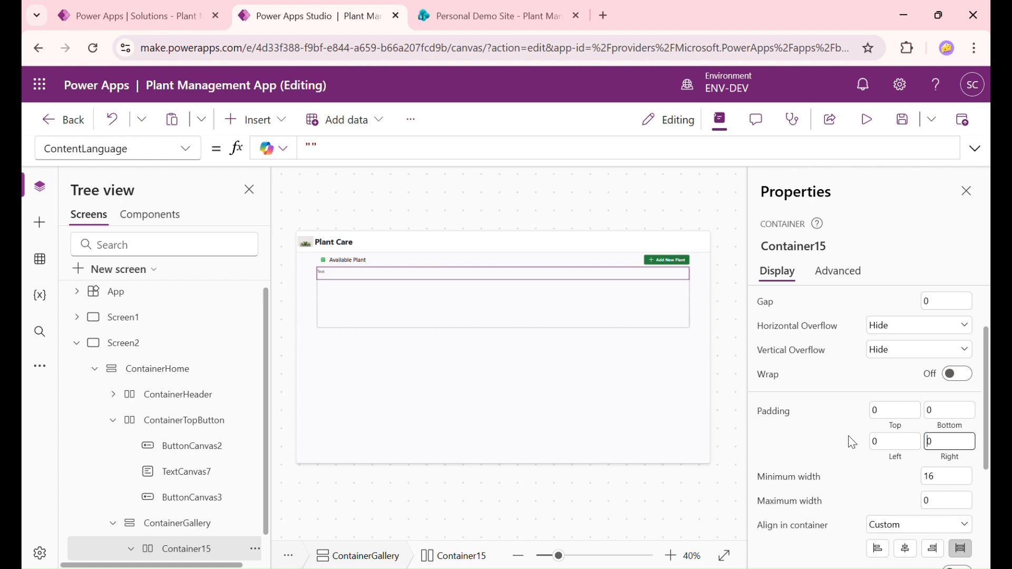
click(825, 433)
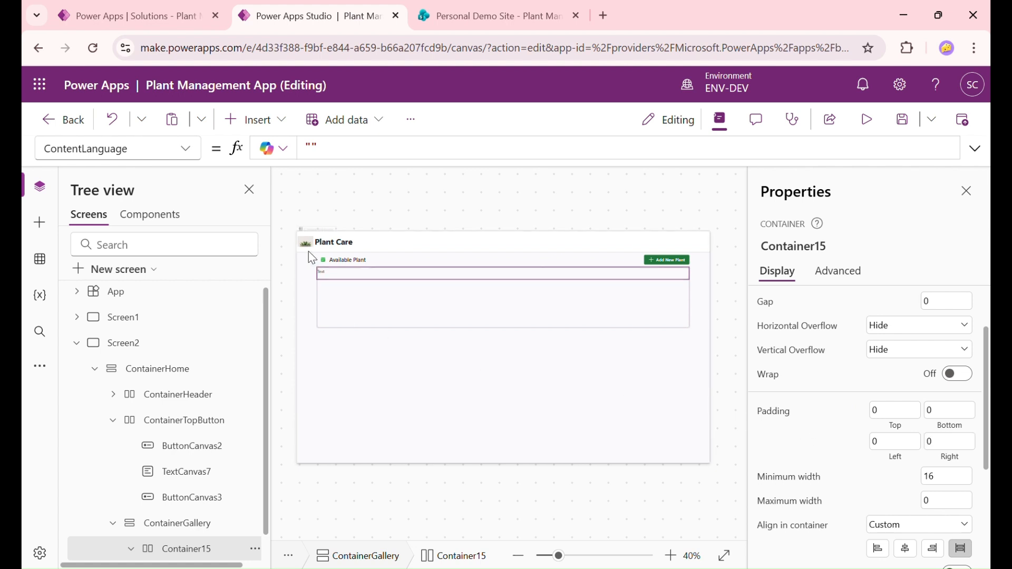
Set the Height property of the text control in the horizontal container to Parent.Height
click(152, 152)
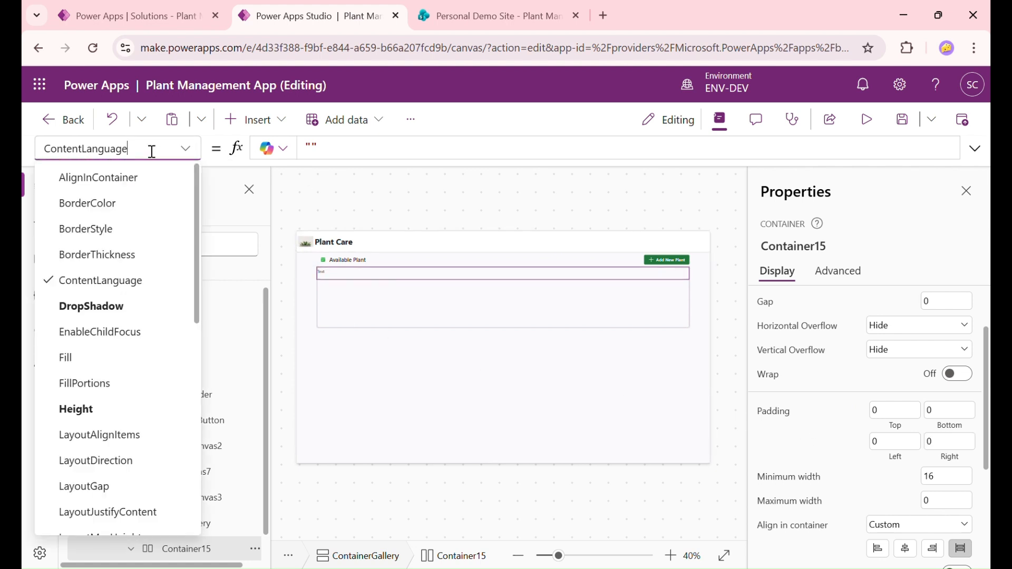
click(329, 278)
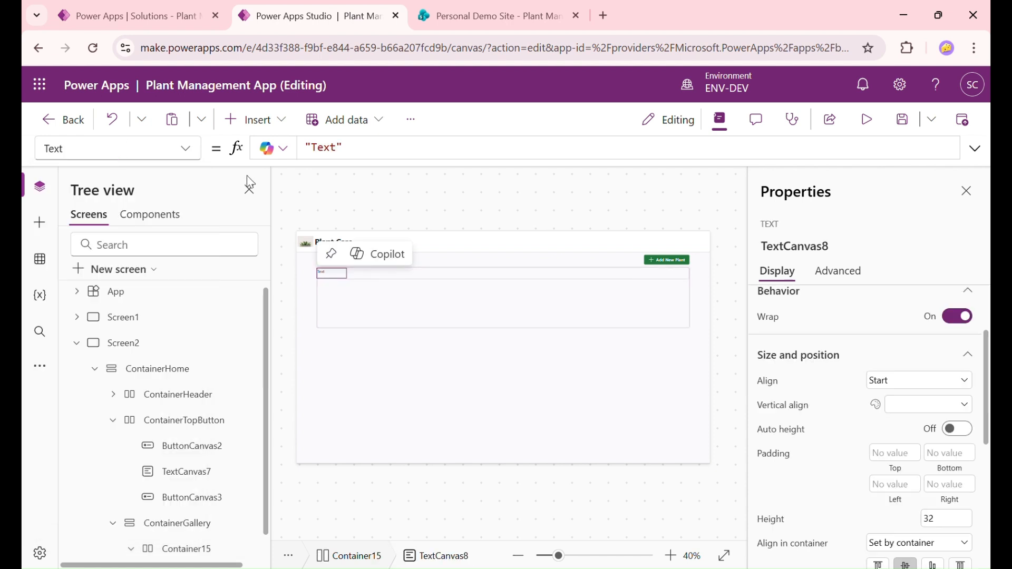
click(158, 151)
text(wid)
key(Return)
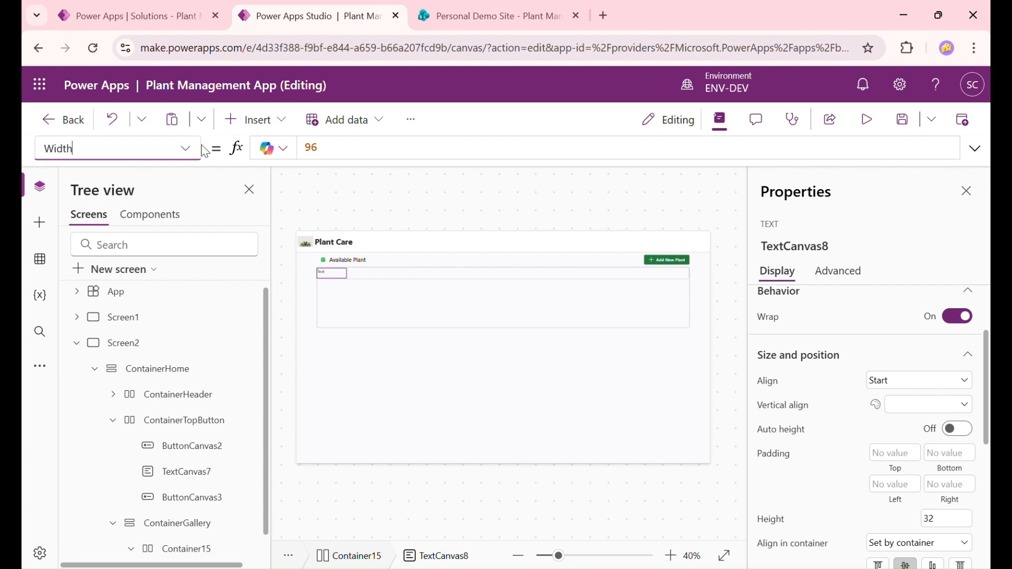
click(163, 155)
key(ctrl+a)
text(he)
key(Return)
click(522, 157)
text(parent)
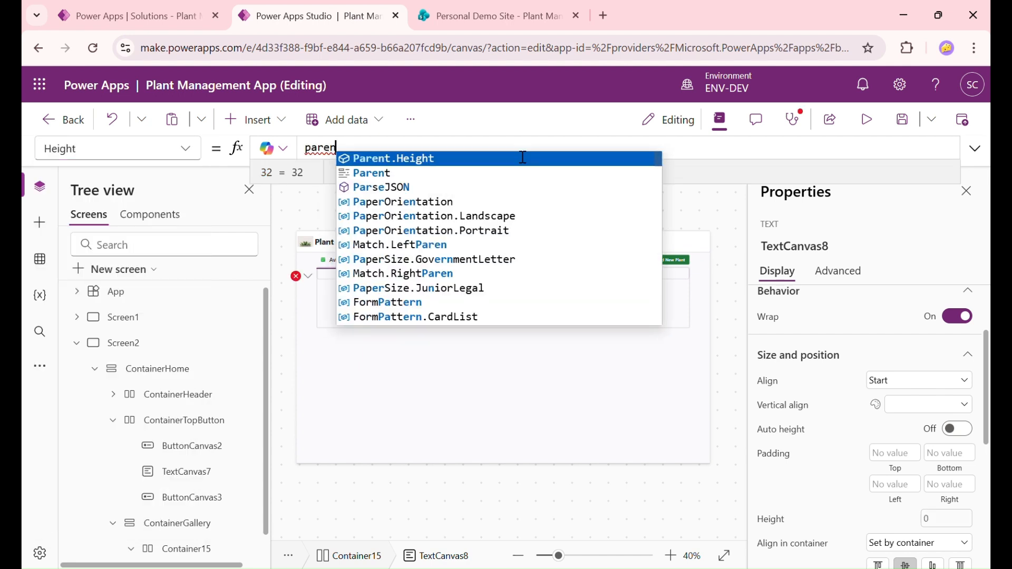
key(Tab)
Turn on flexible width for the text control and set its fill portions to 2
scroll(220, 418, down, 1)
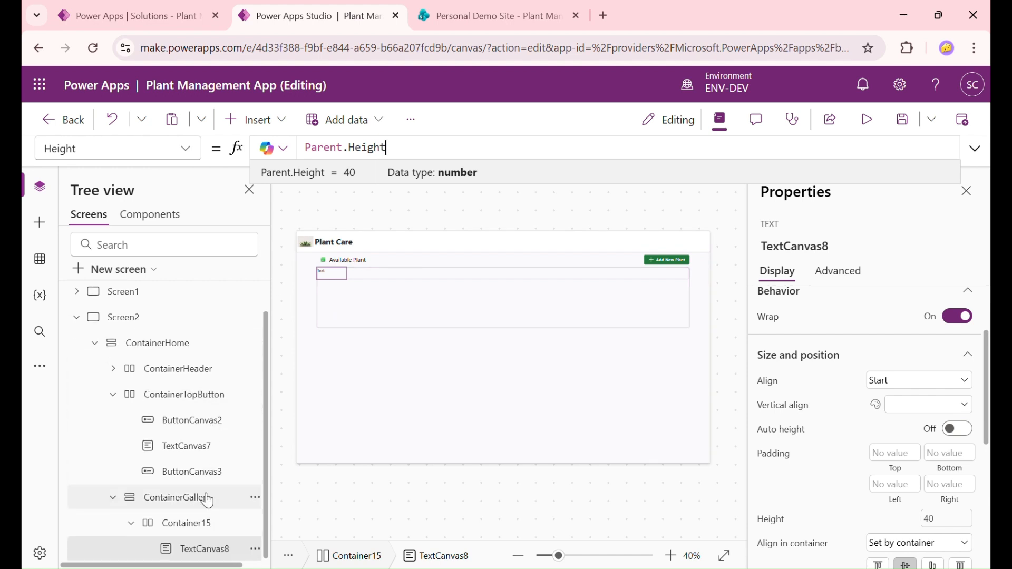
click(198, 545)
scroll(949, 421, down, 5)
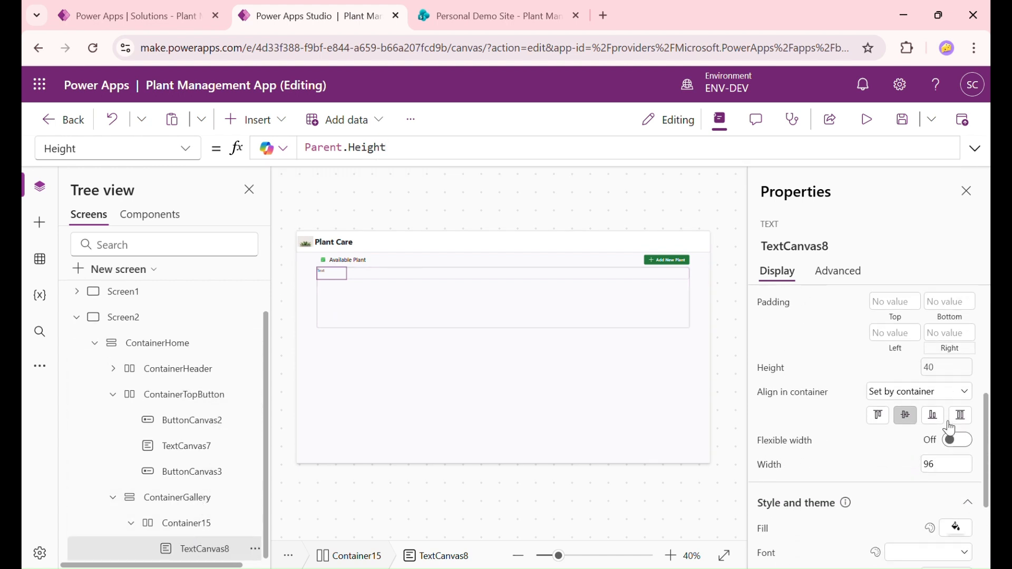
click(961, 372)
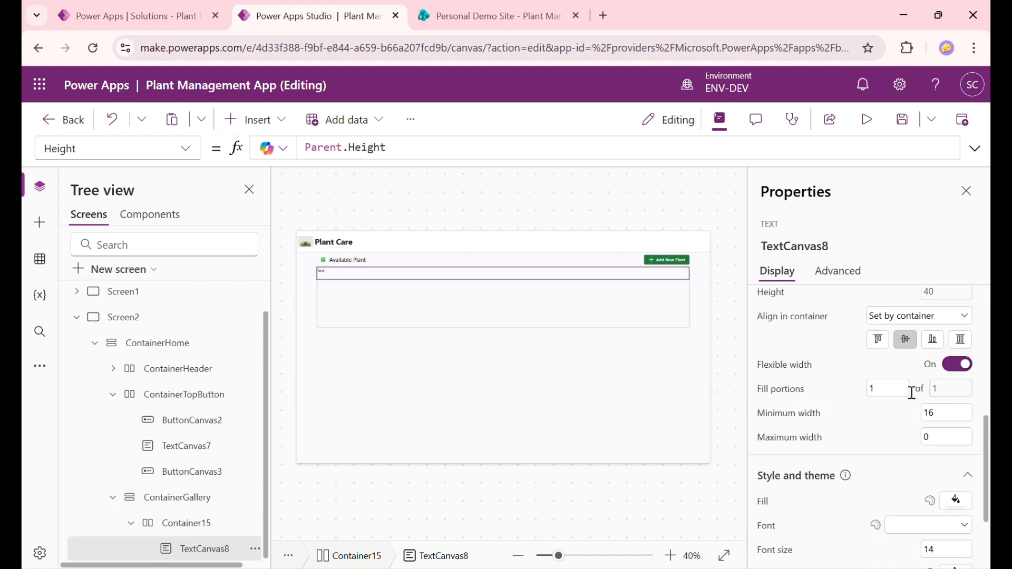
click(893, 397)
click(855, 396)
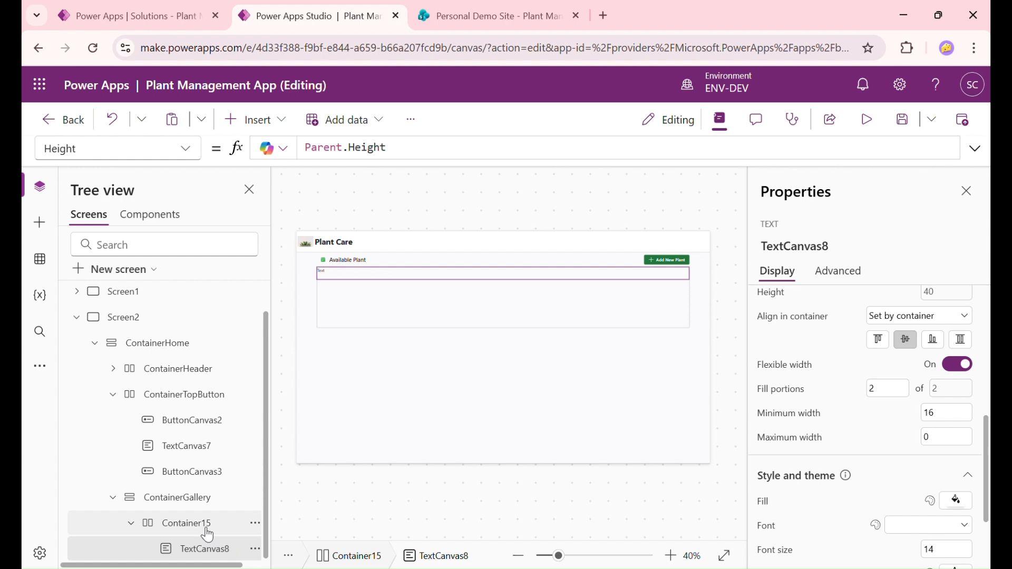
Copy the text control and paste it three times into the same horizontal container
key(ctrl+c)
key(ctrl+v)
key(ctrl+v)
key(ctrl+v)
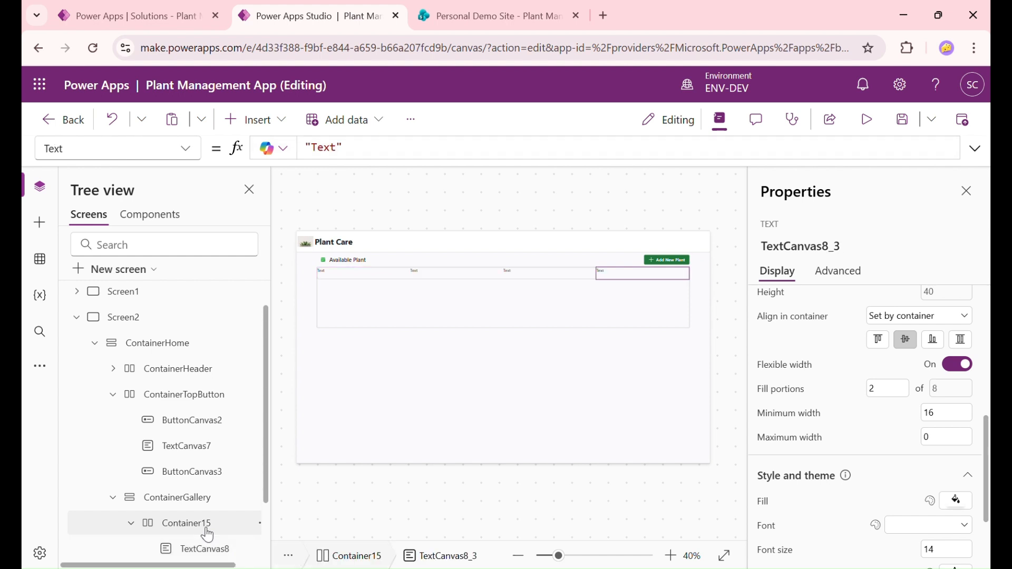
Set the vertical alignment of all four text controls in the gallery's heading row to Middle
click(203, 473)
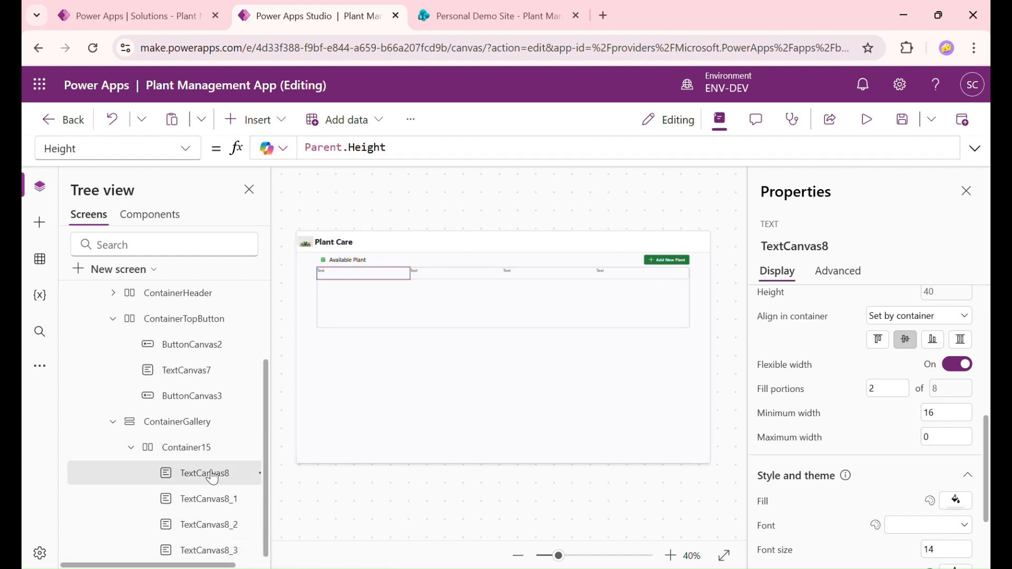
shift+click(211, 525)
shift+click(211, 550)
scroll(914, 408, up, 4)
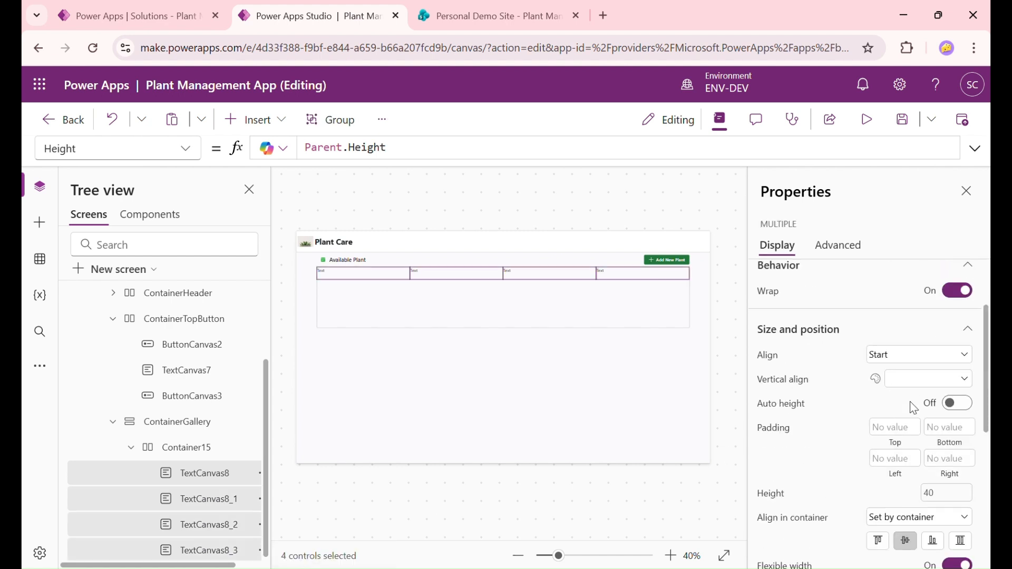
click(917, 390)
click(919, 419)
click(434, 206)
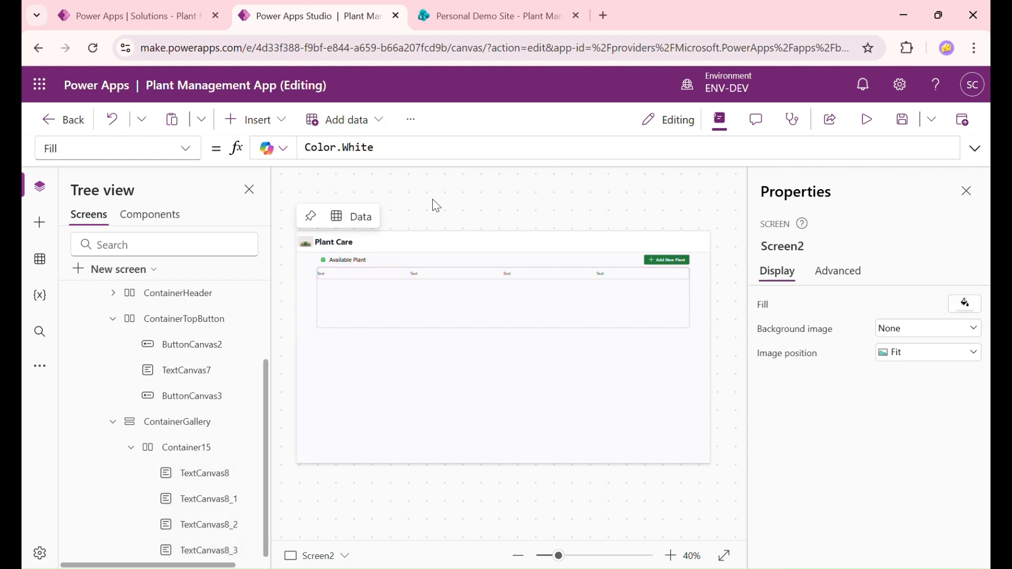
Select the first text control in the heading row and open its Text property
click(351, 280)
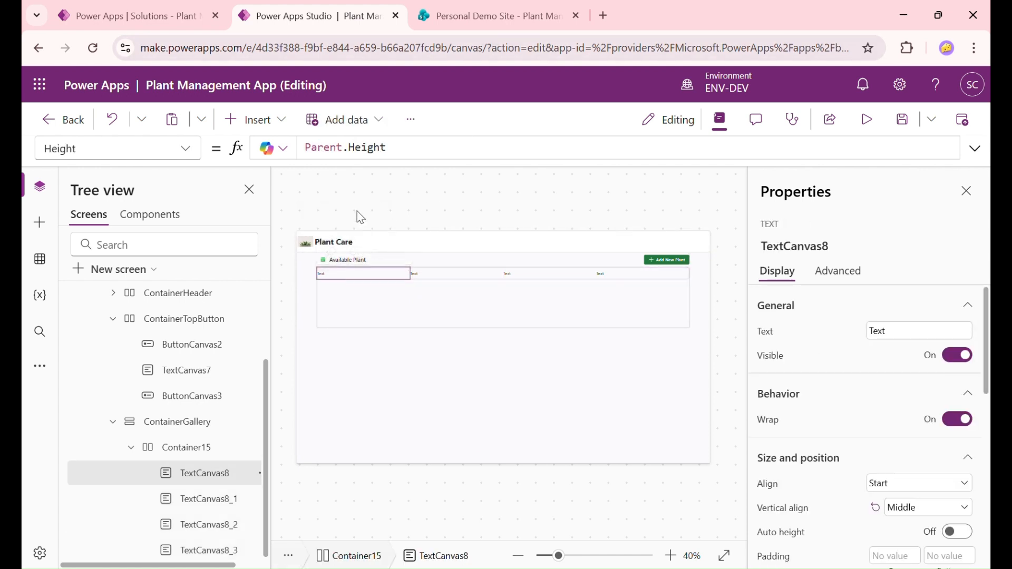
click(147, 156)
text(Text)
key(Return)
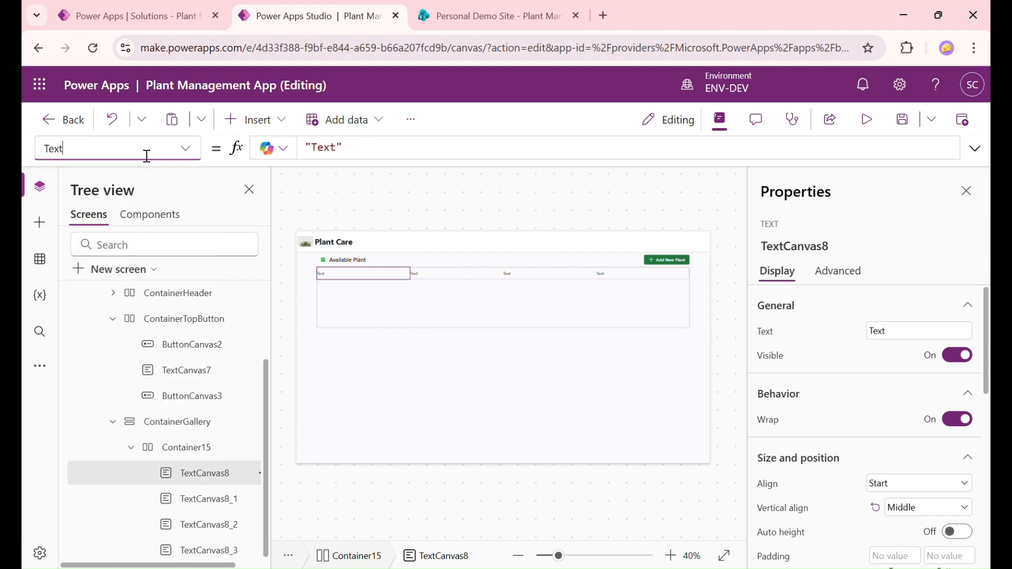
Add the other three heading text controls to the selection and set FontColor for all four to varColor.primaryText
ctrl+click(203, 497)
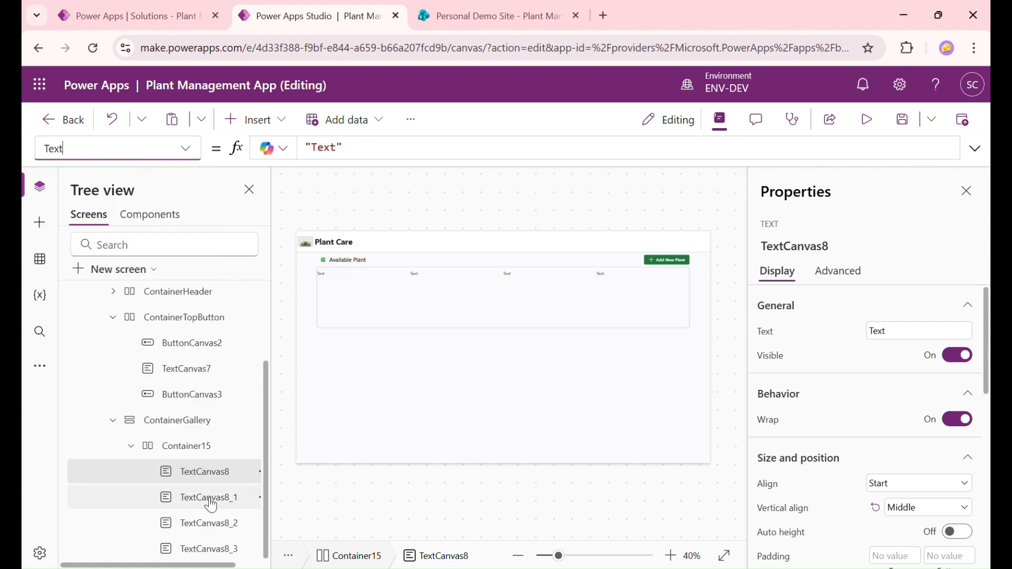
ctrl+click(212, 525)
ctrl+click(211, 548)
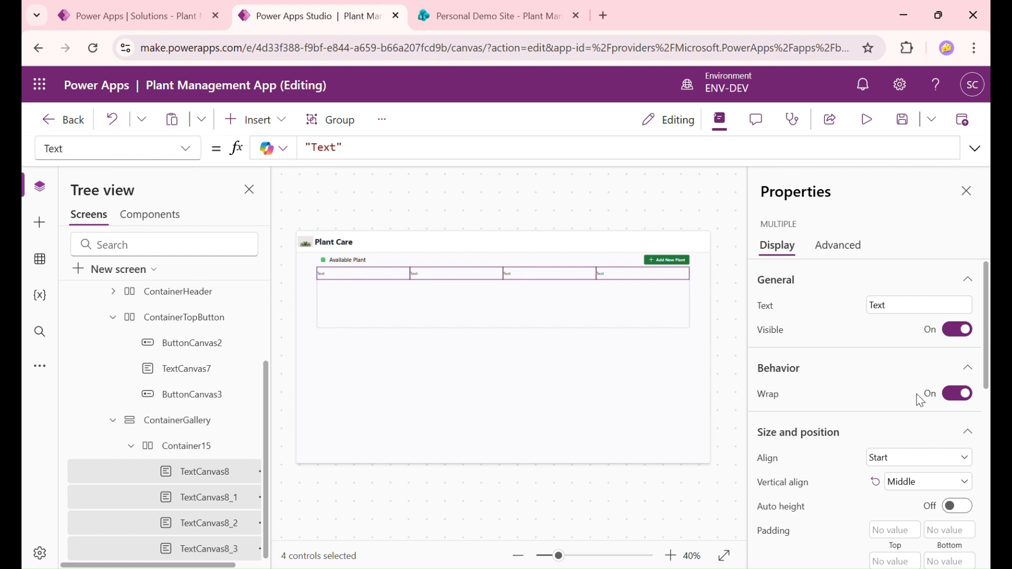
scroll(920, 401, down, 2)
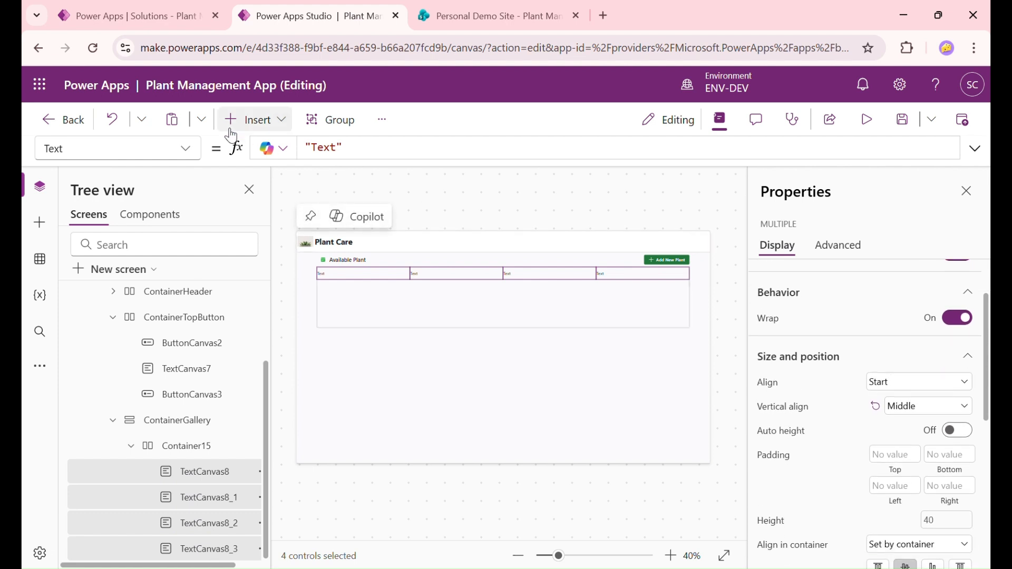
click(197, 157)
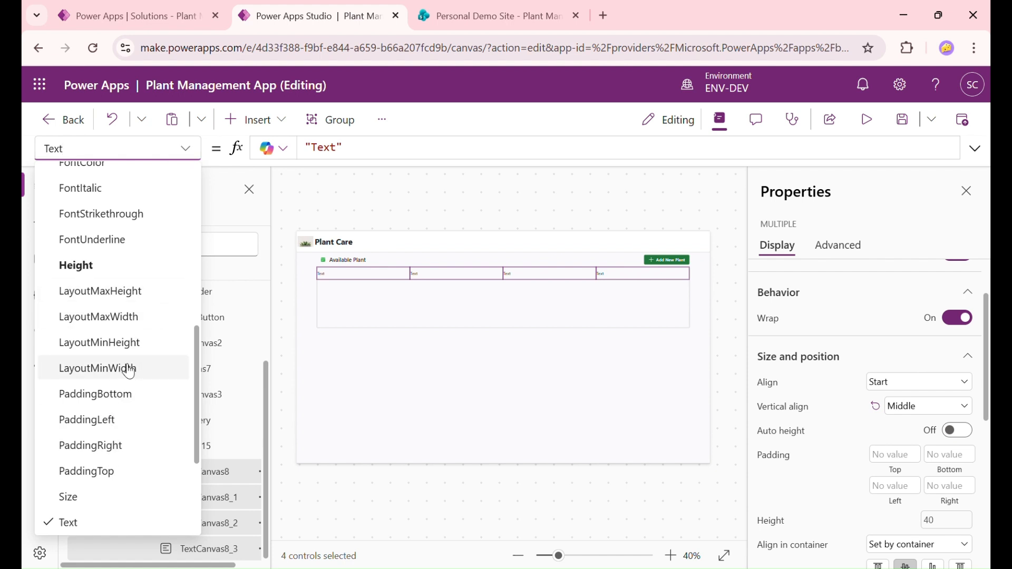
scroll(127, 317, up, 2)
click(120, 232)
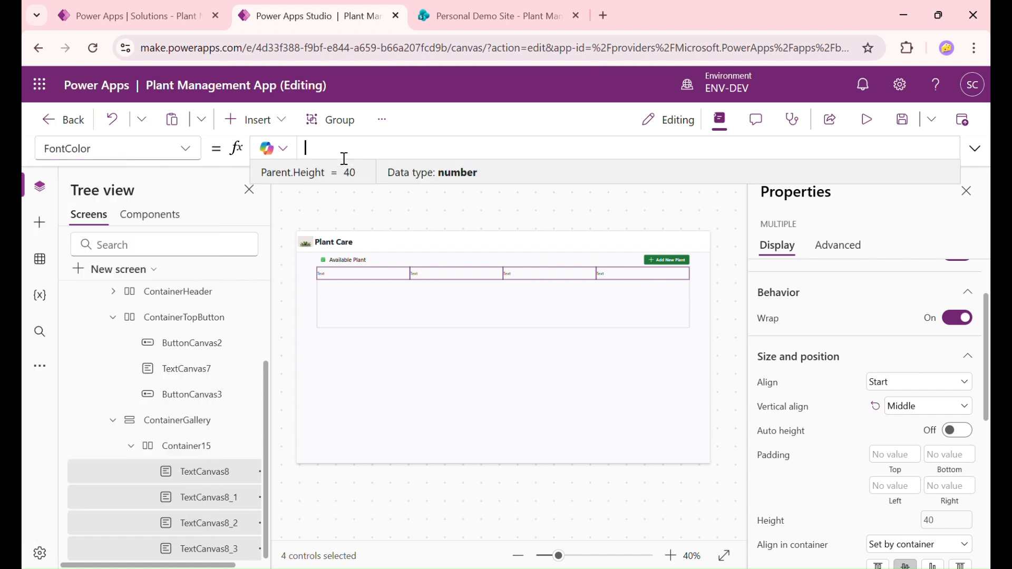
text(varColor)
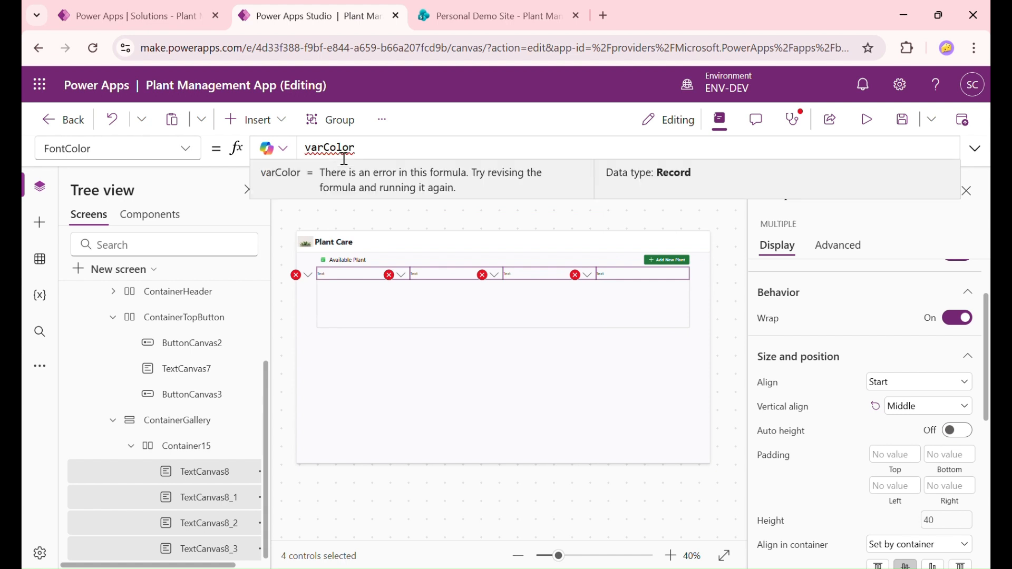
text(.primaryText)
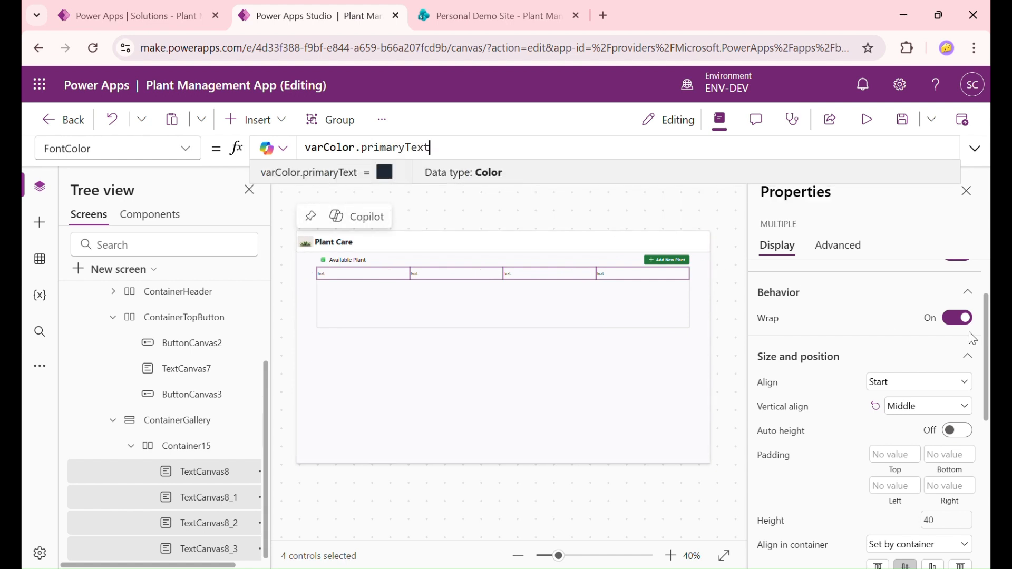
Set the font weight of the four selected heading text controls to Semibold and deselect them
scroll(973, 337, down, 6)
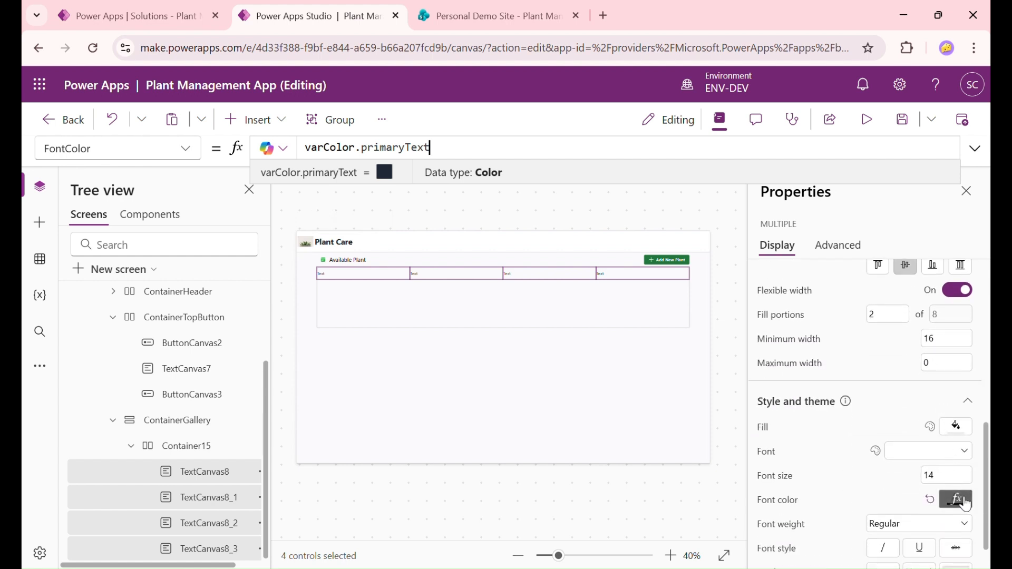
click(920, 524)
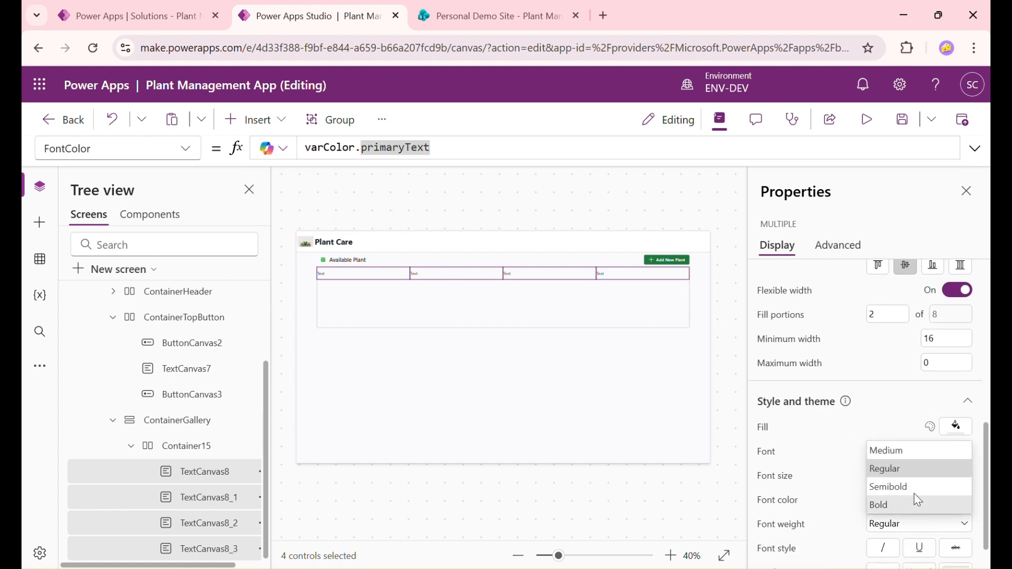
click(916, 491)
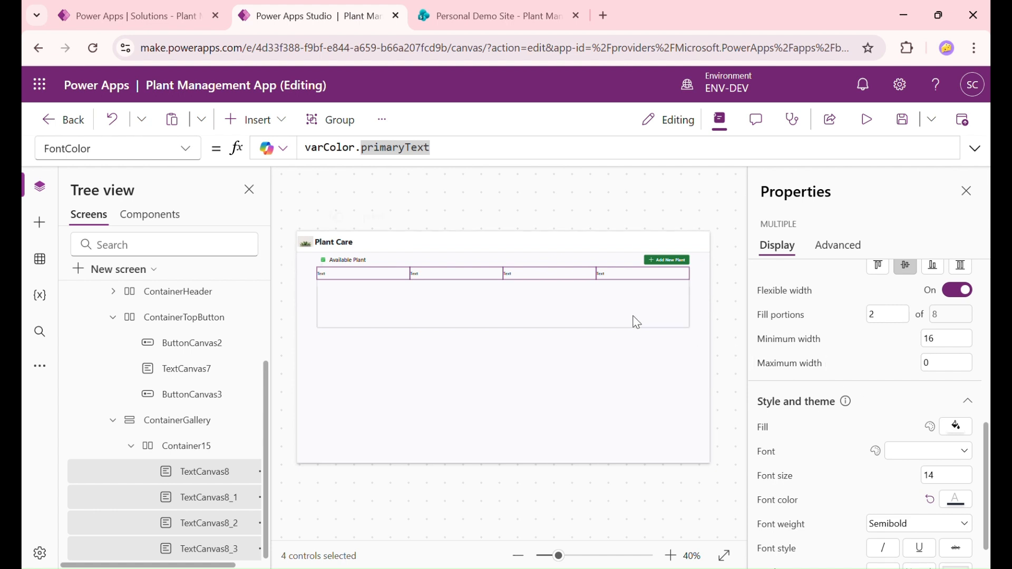
click(116, 152)
click(366, 305)
click(348, 353)
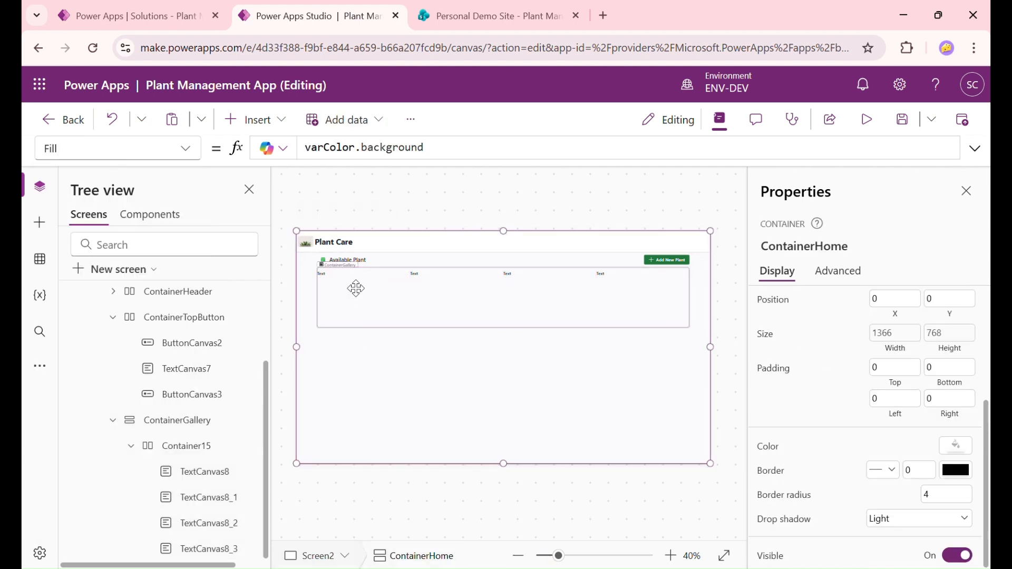
click(425, 217)
Set the Text property of the first heading text control to "Plant"
click(367, 273)
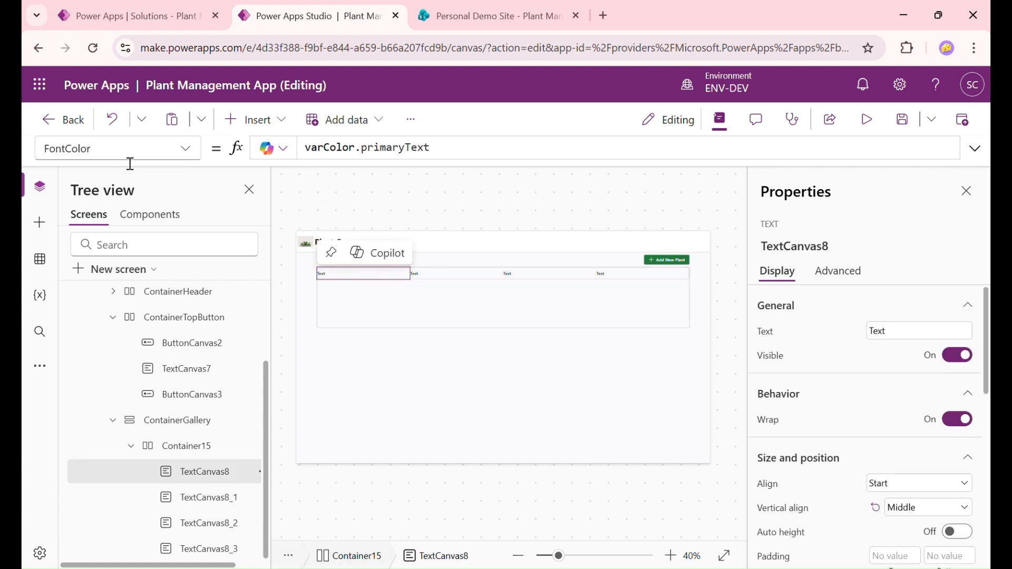
click(145, 152)
text(text)
key(Return)
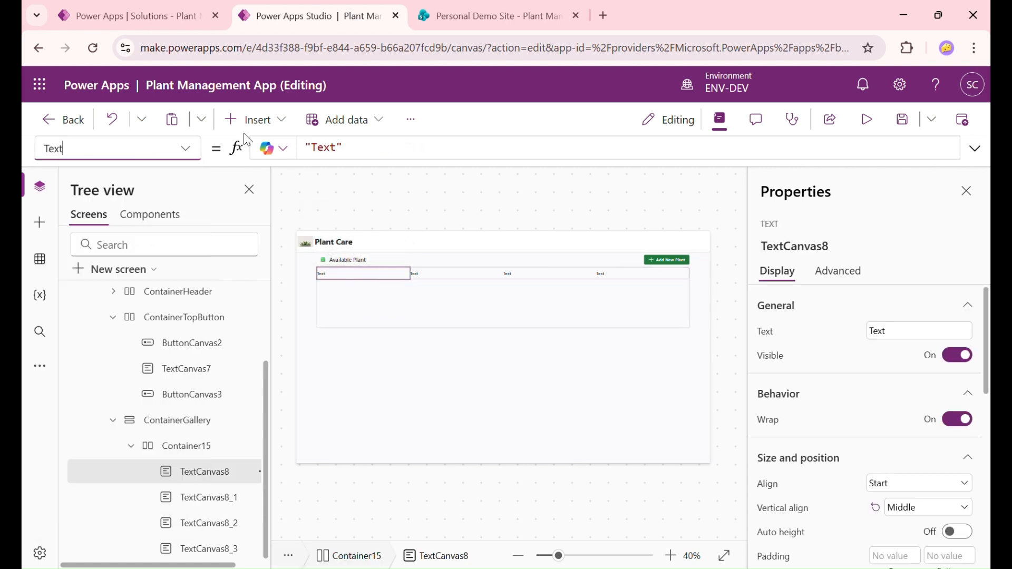
click(334, 153)
double_click(333, 150)
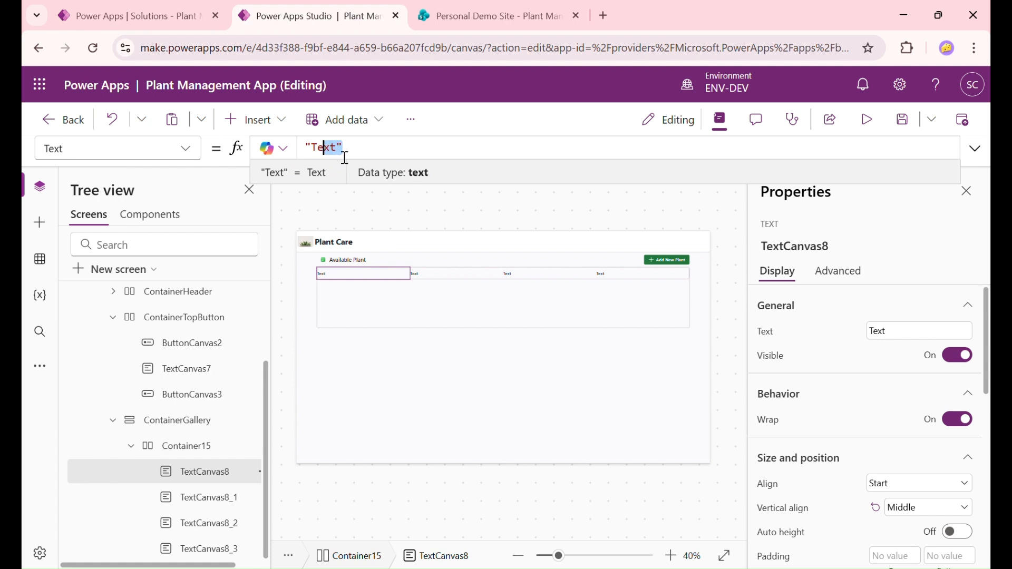
text(O)
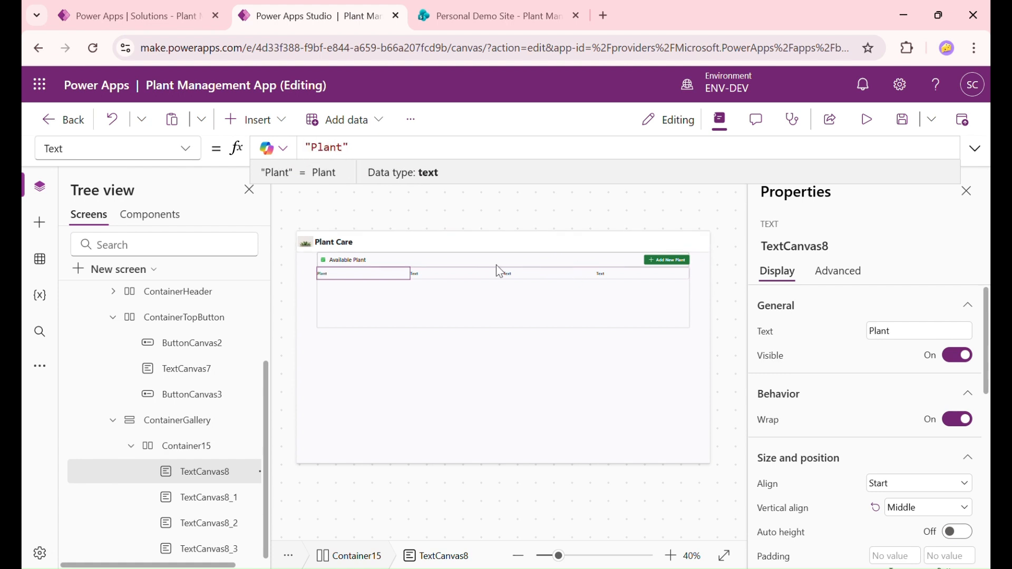
Select the second text control in the gallery's heading row
click(464, 273)
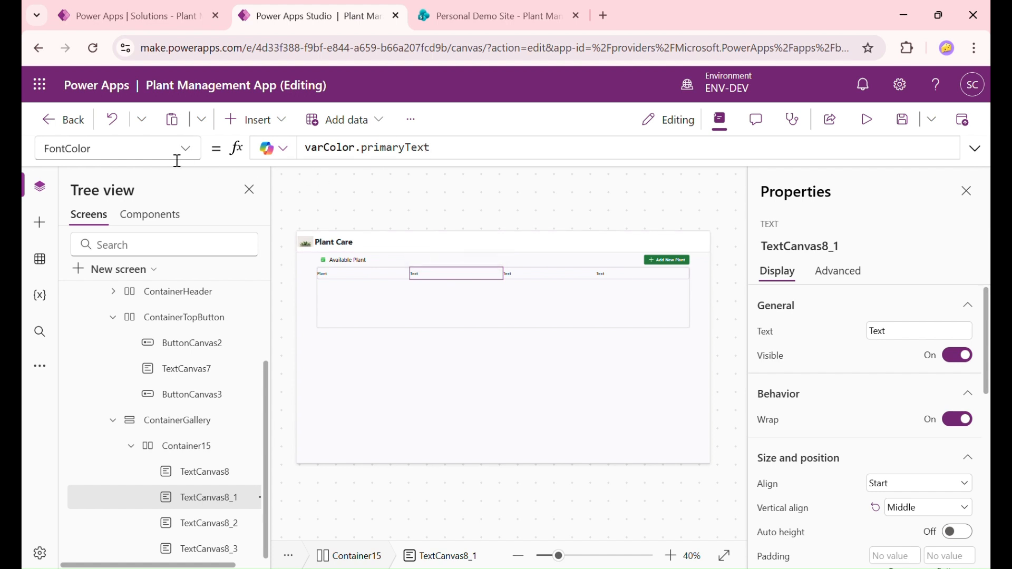
Set the Text property of the second column header, TextCanvas8_1, to "Sunshine"
click(158, 157)
text(Text)
key(Return)
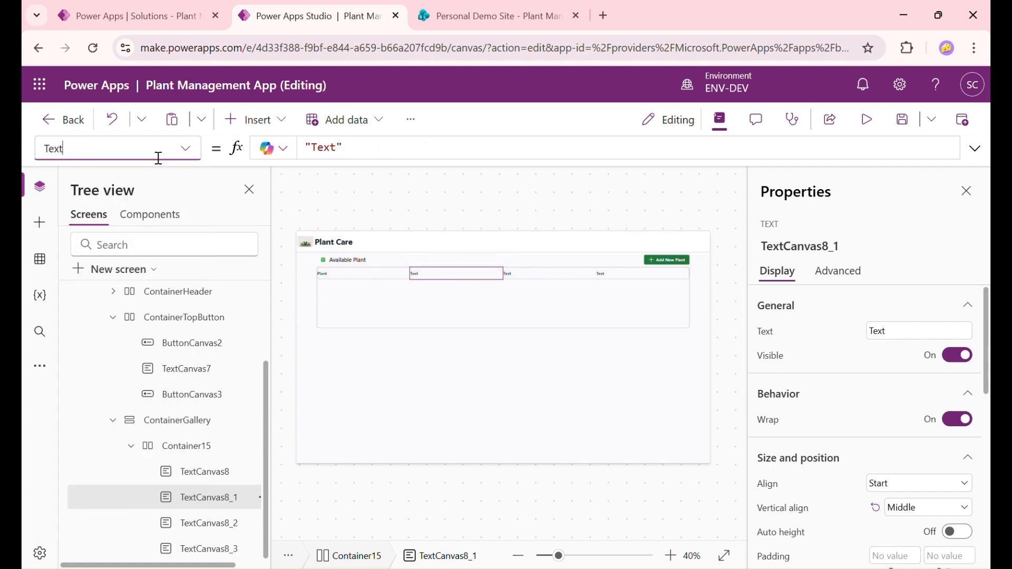
double_click(321, 149)
text(St)
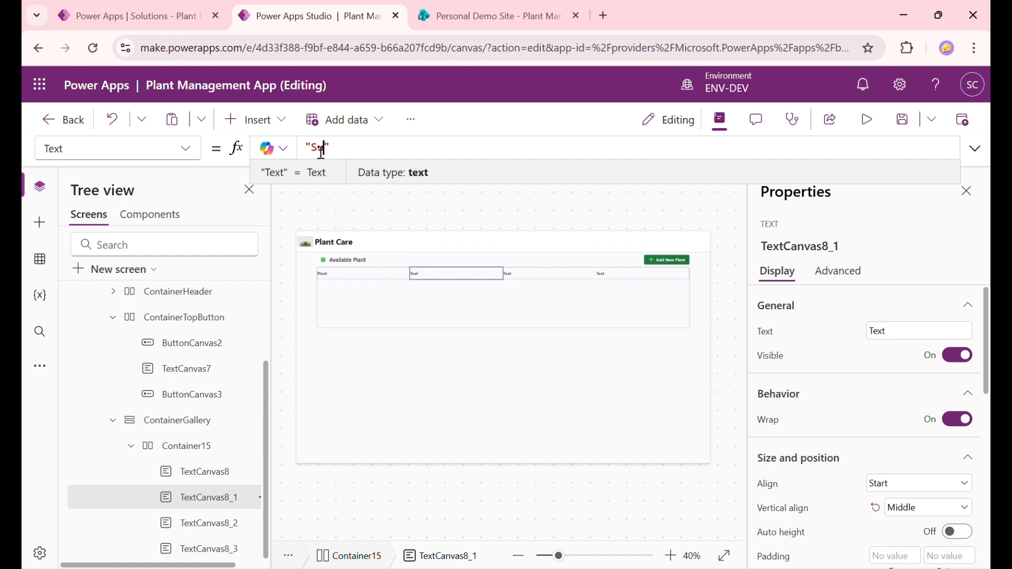
text(nshine)
Set the Text property of the third column header, TextCanvas8_2, to "Watering"
click(542, 277)
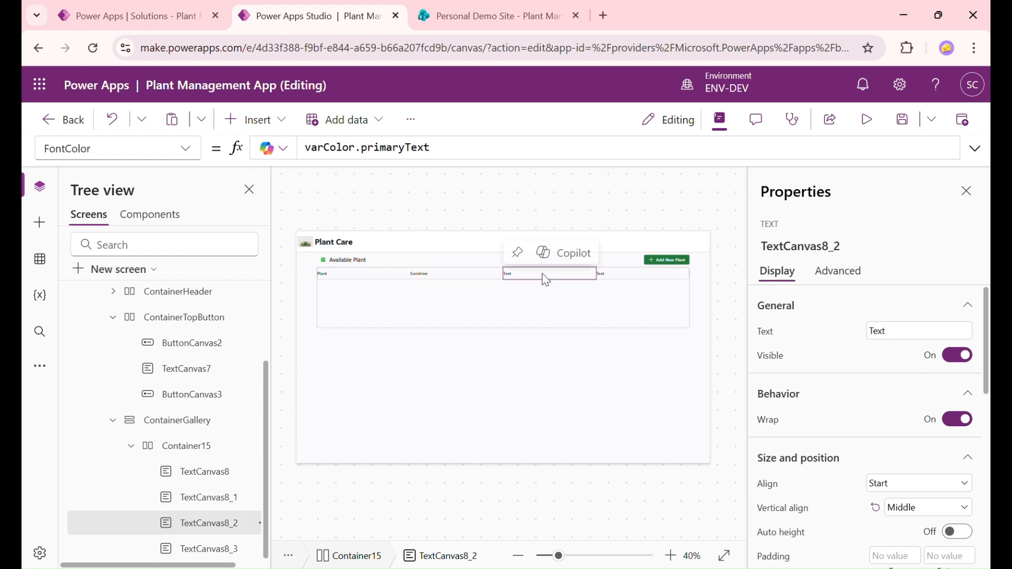
click(110, 154)
text(Text)
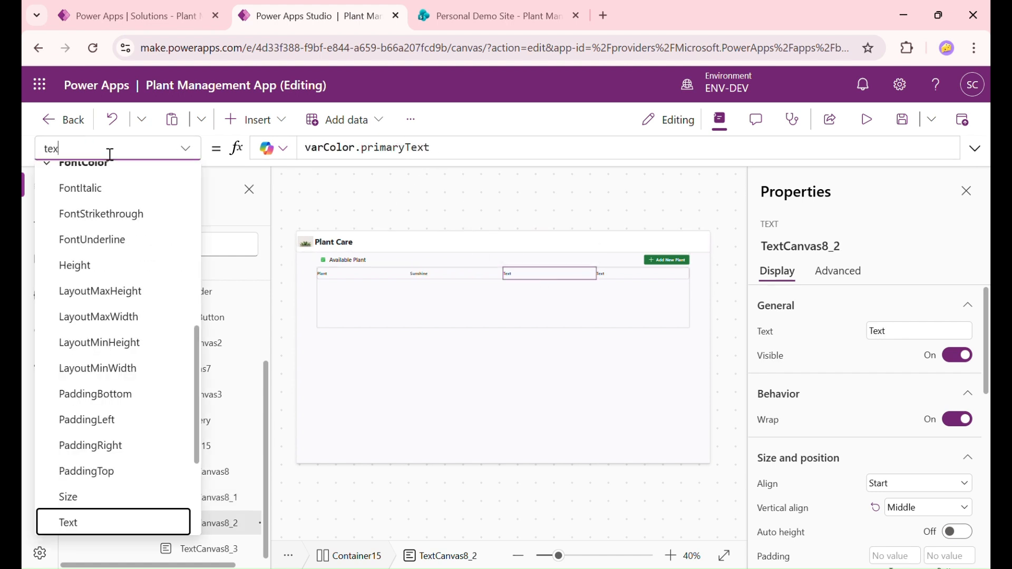
key(Return)
double_click(321, 150)
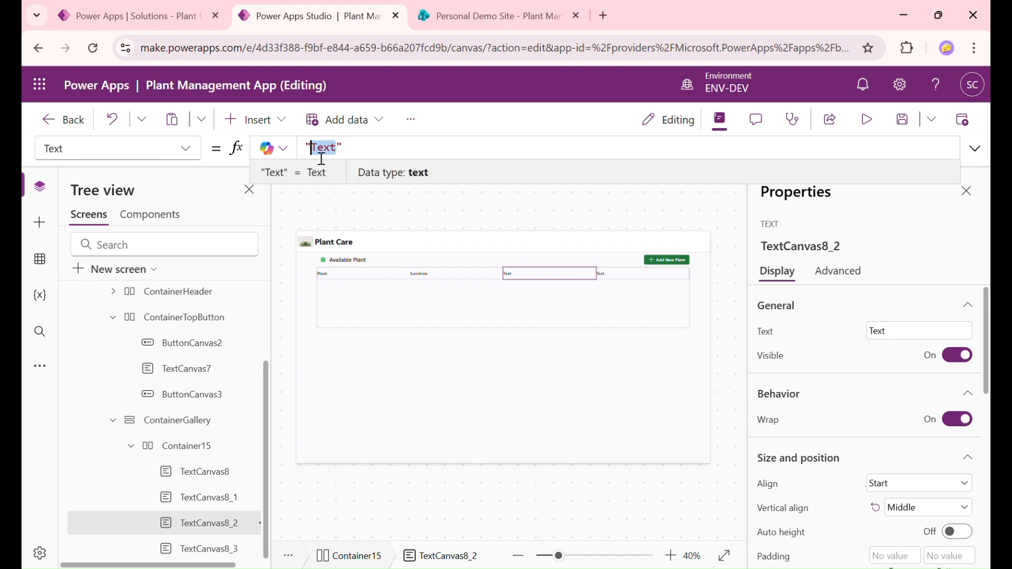
text(Watering)
Set the Text property of the fourth column header, TextCanvas8_3, to "Fertilization"
click(611, 283)
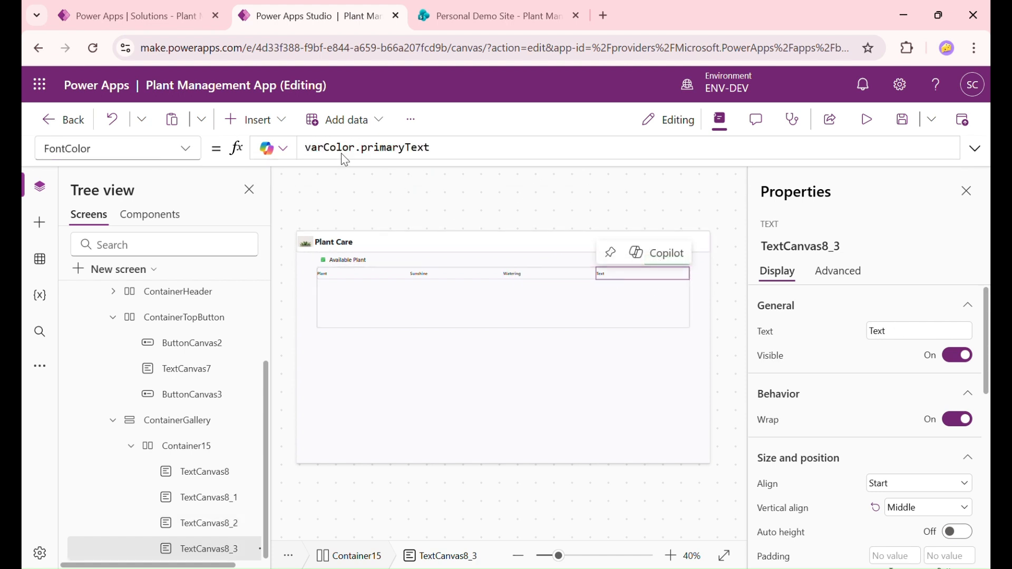
click(92, 153)
text(t)
key(Return)
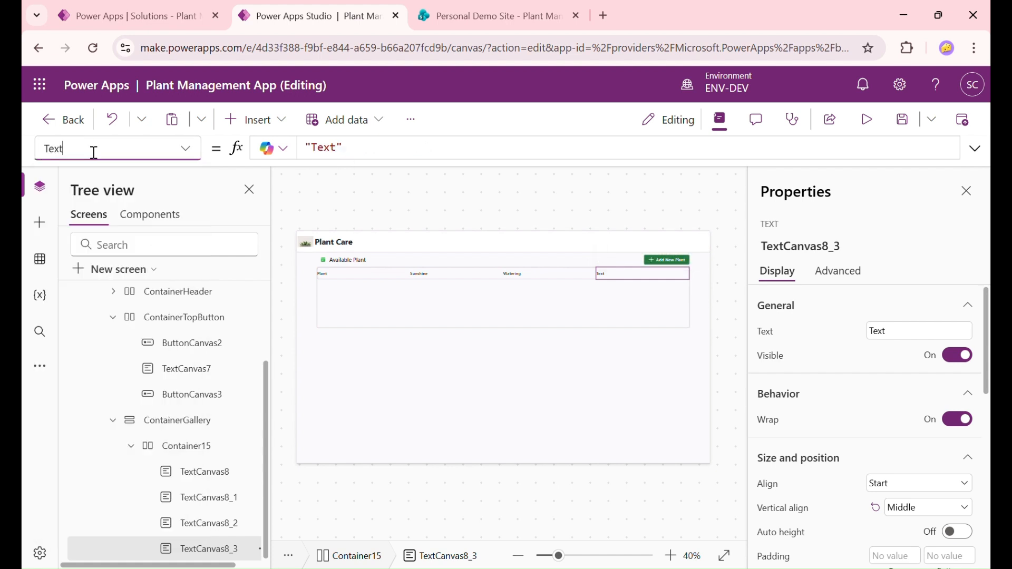
click(339, 154)
double_click(316, 157)
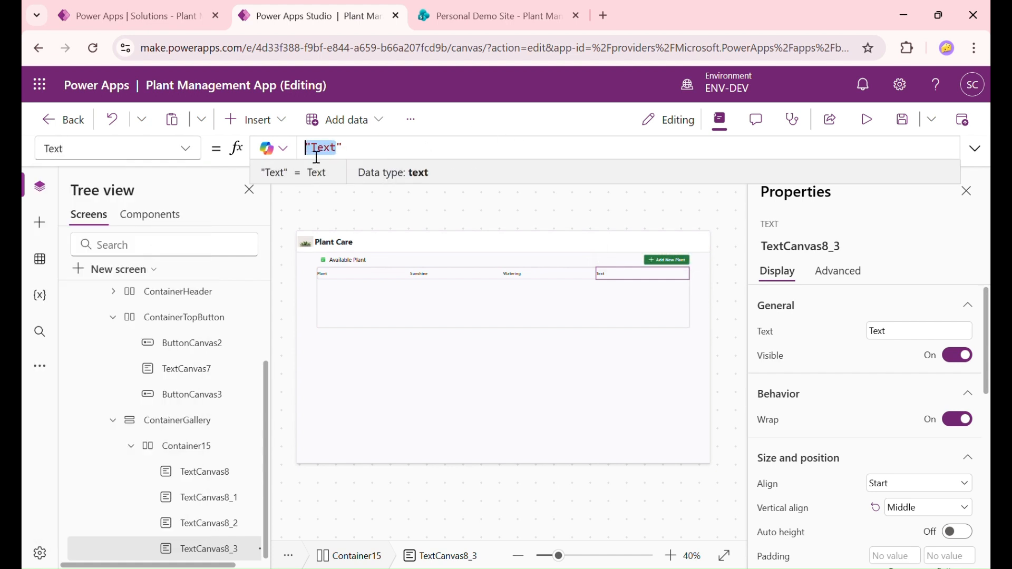
text(Fertilization)
click(648, 212)
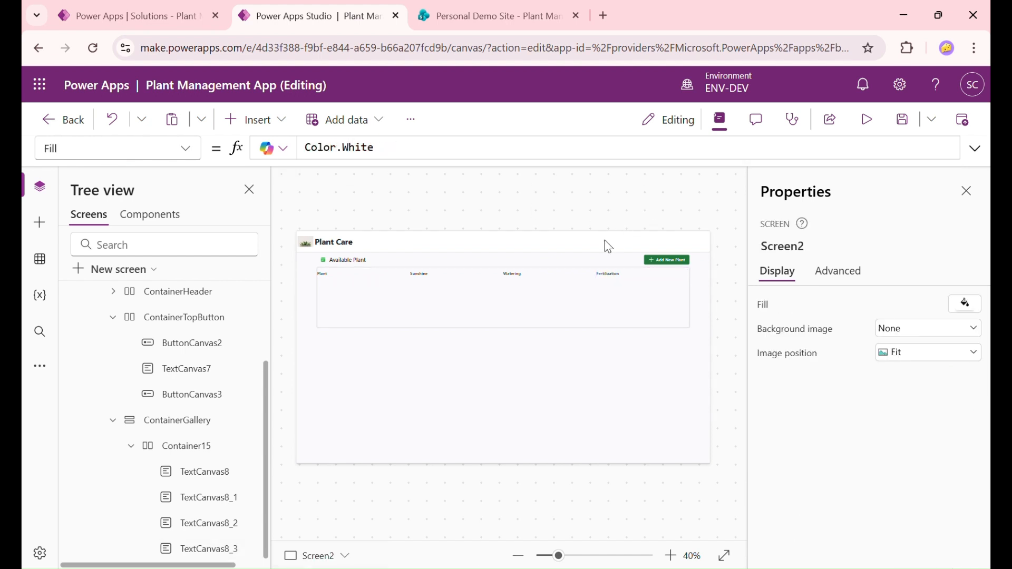
Insert a blank vertical gallery in ContainerGallery with Plant Management Task as its data source, and check that list's columns in SharePoint
click(328, 306)
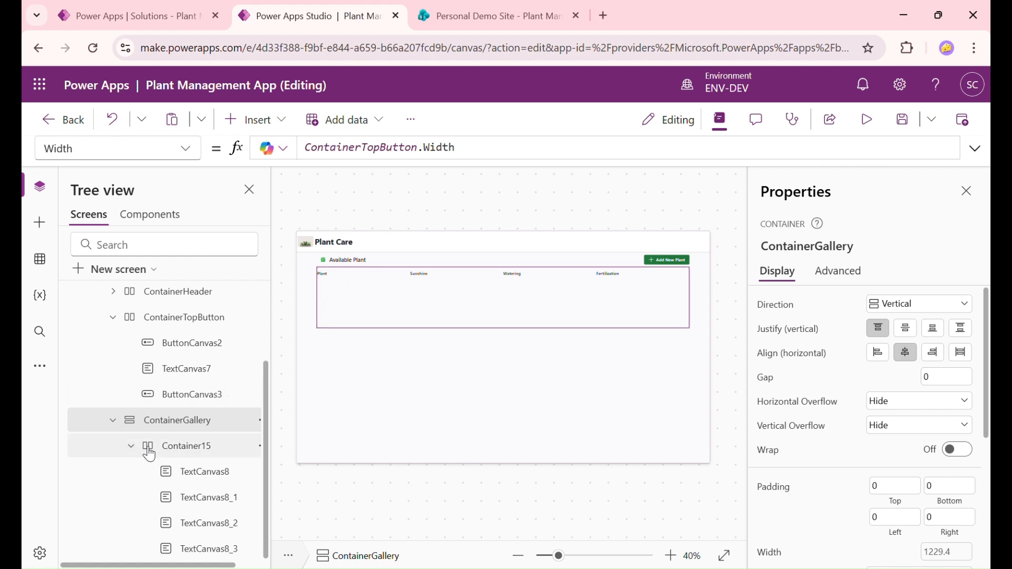
scroll(158, 449, up, 2)
click(250, 119)
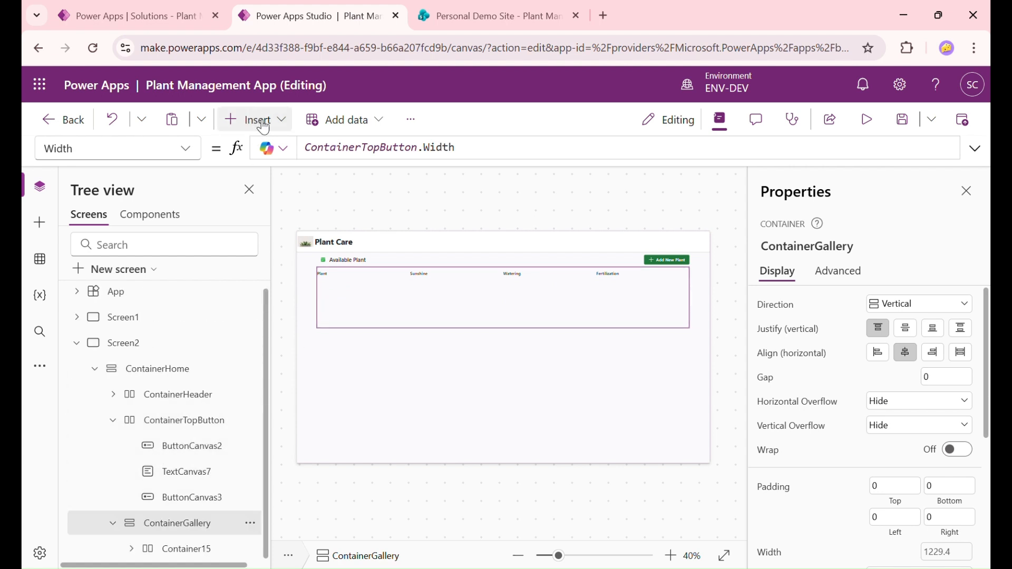
text(gallery)
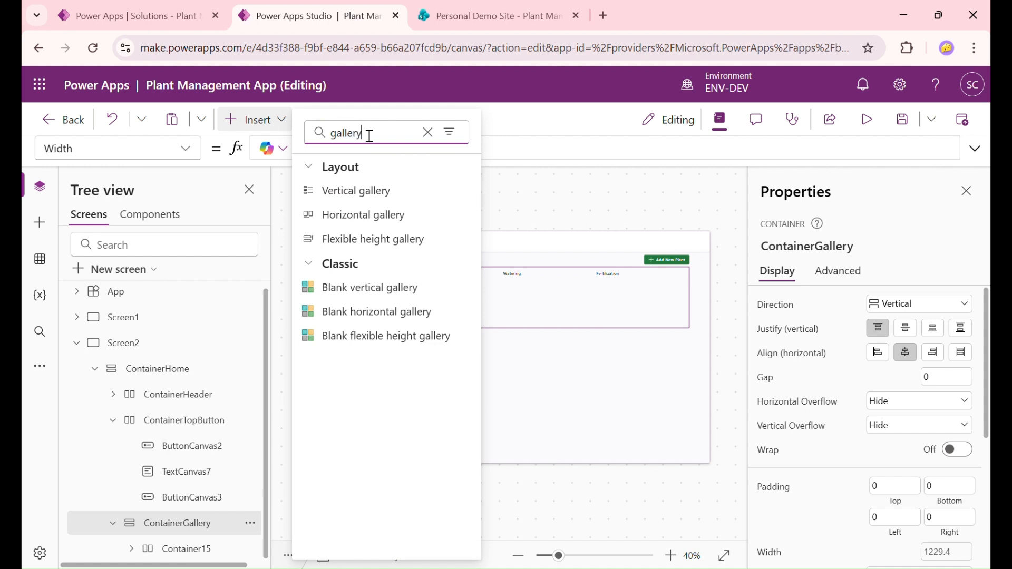
click(400, 297)
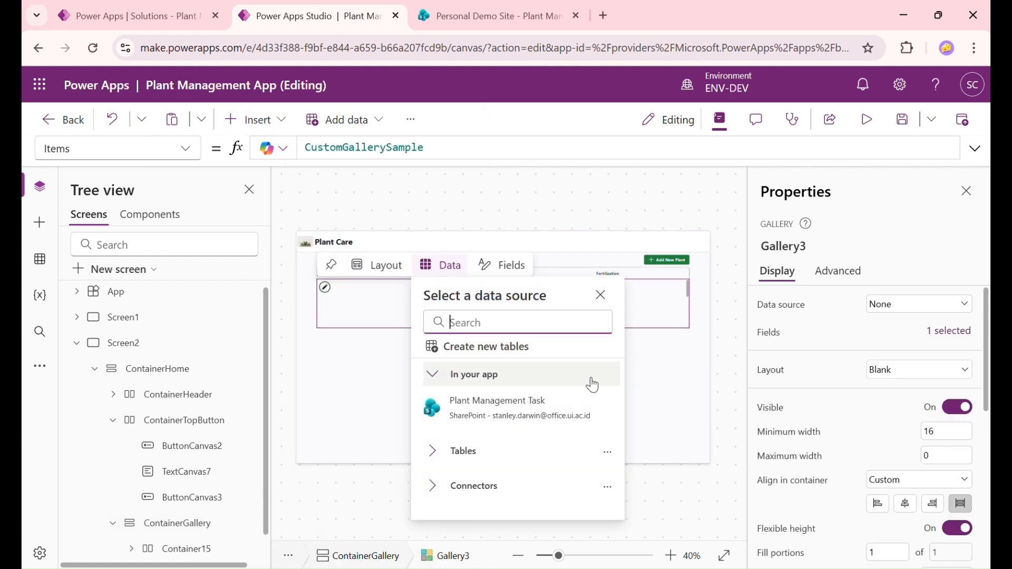
click(518, 413)
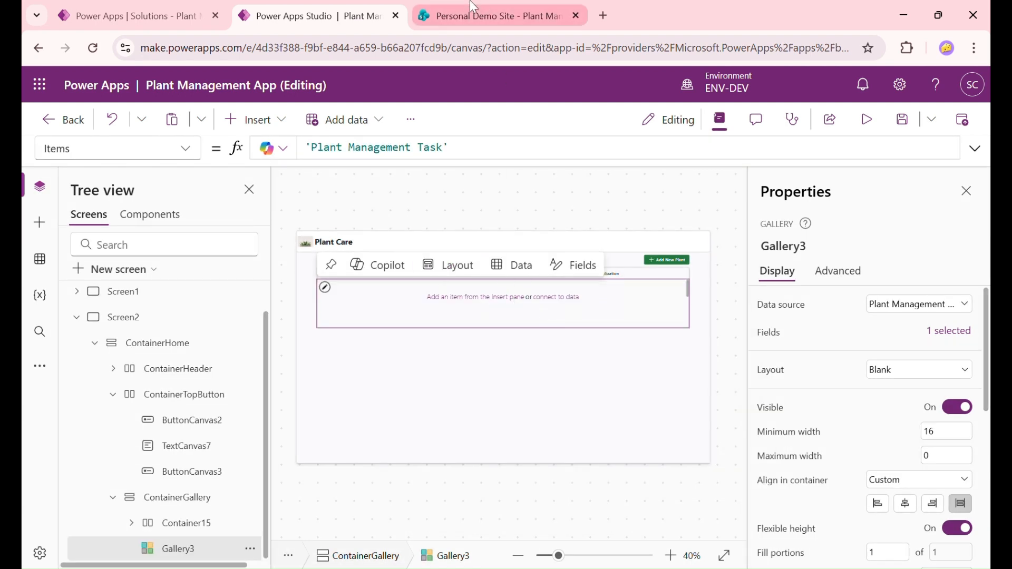
click(498, 16)
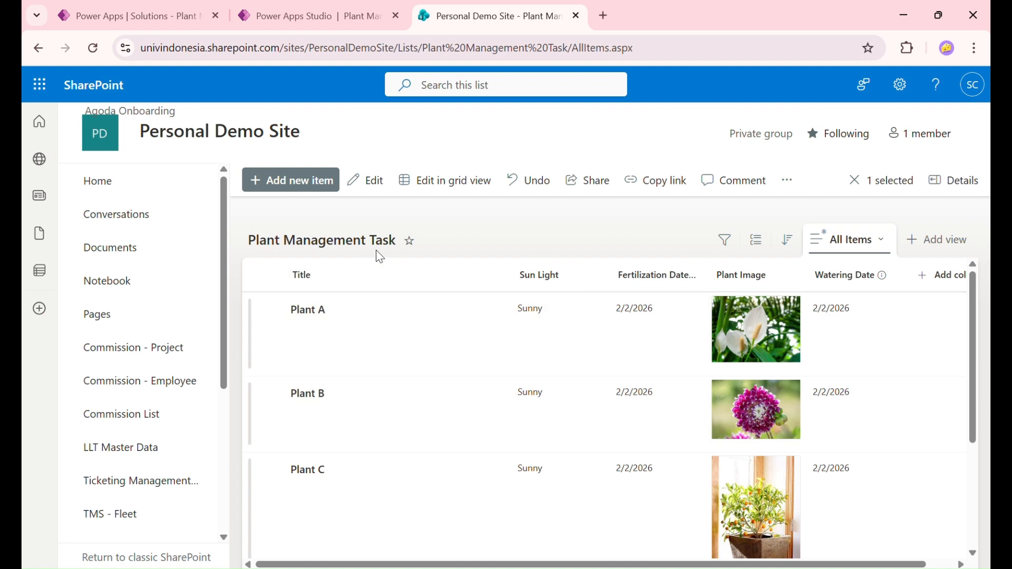
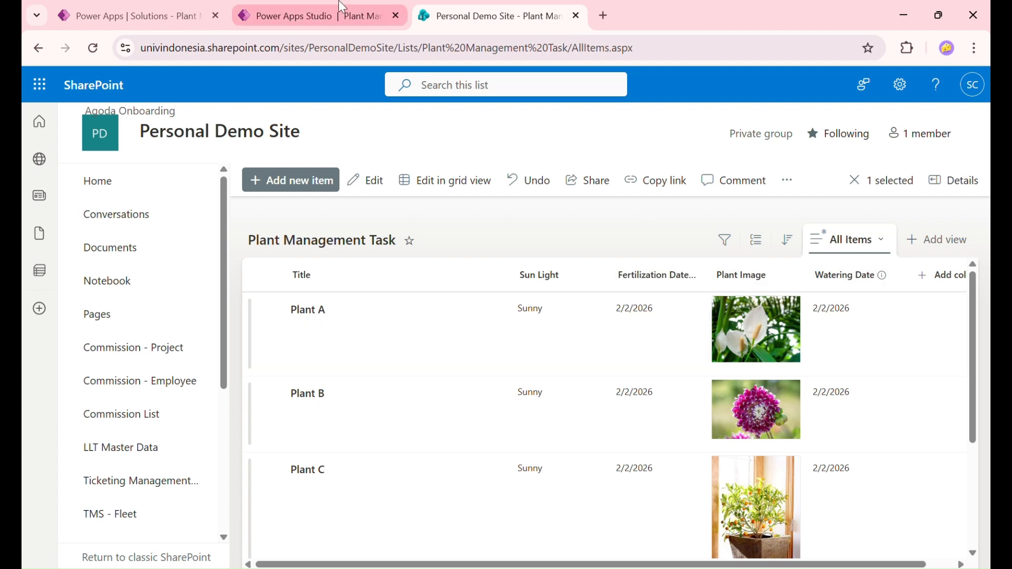
click(289, 7)
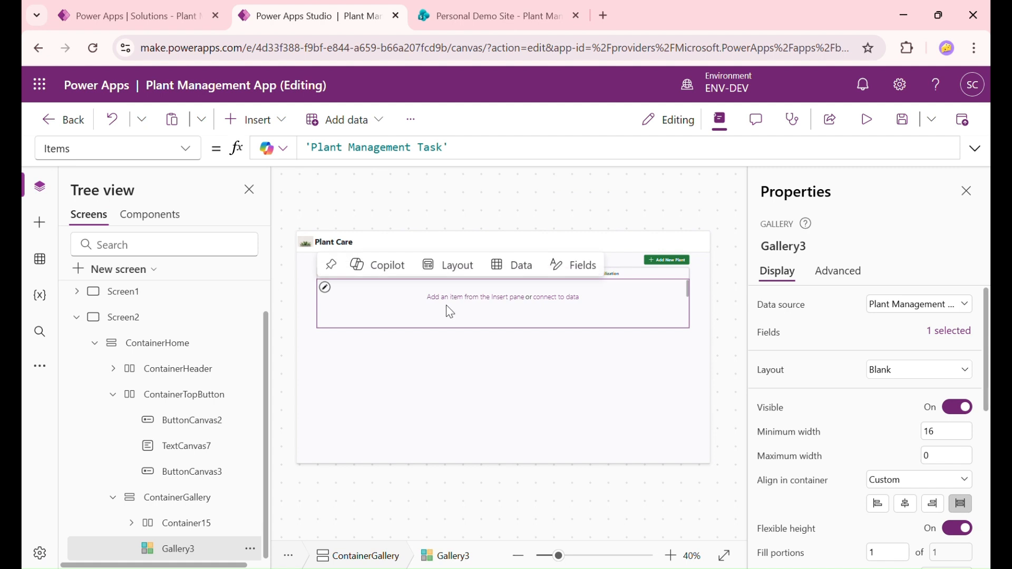
Insert a horizontal container inside the new gallery in Power Apps Studio and set its X position to 0
click(460, 301)
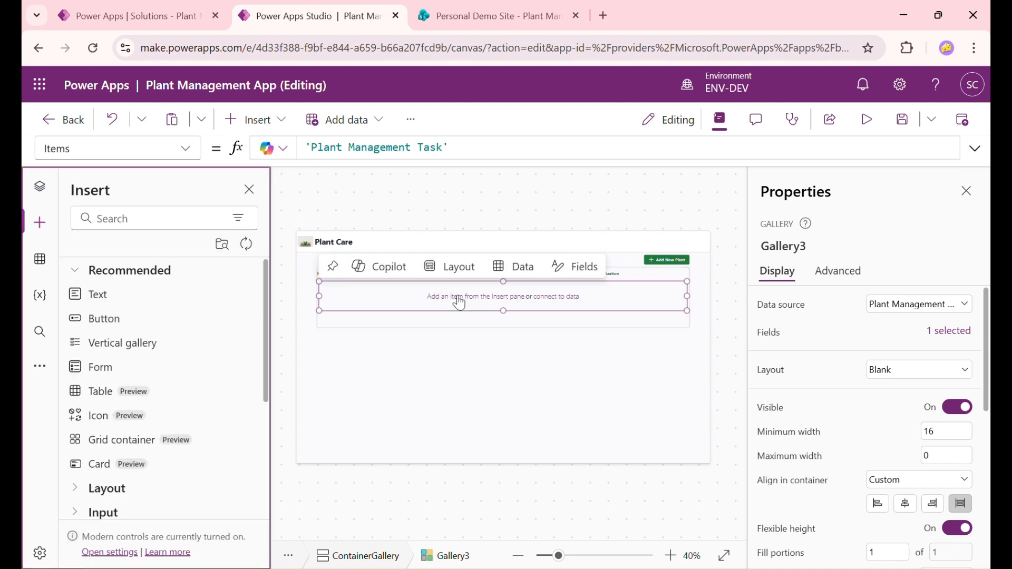
click(141, 222)
text(contain)
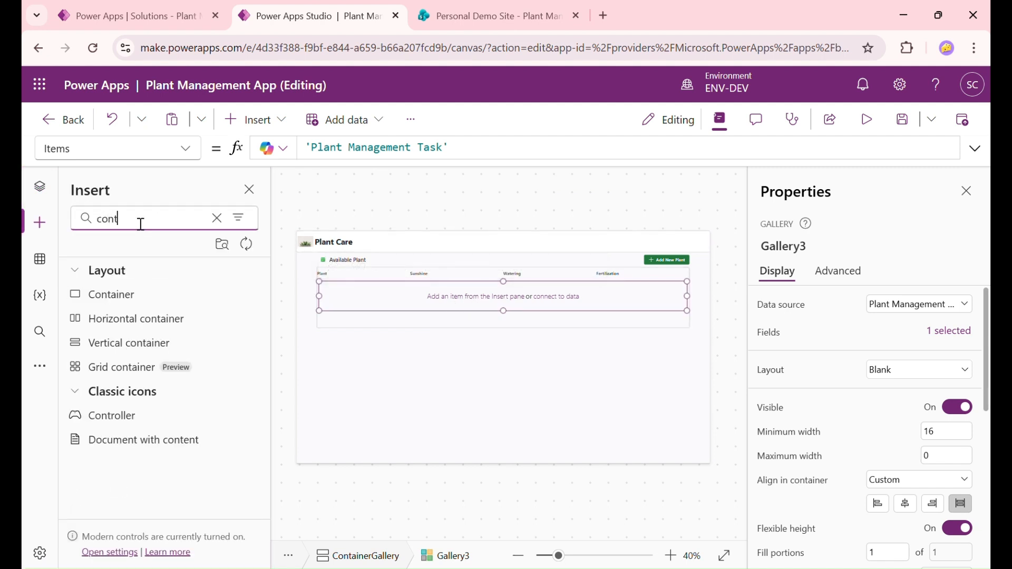
click(147, 334)
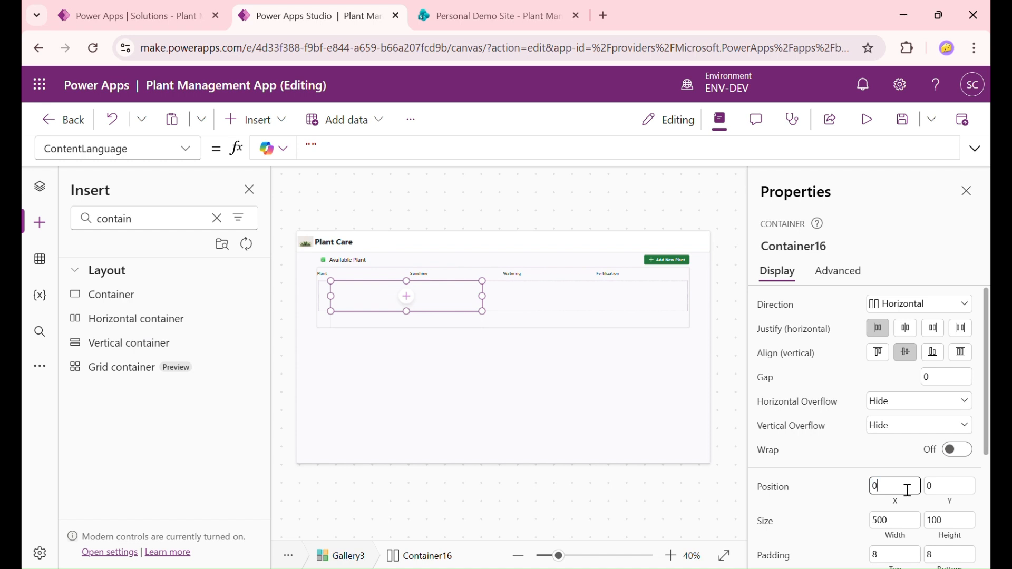
key(Return)
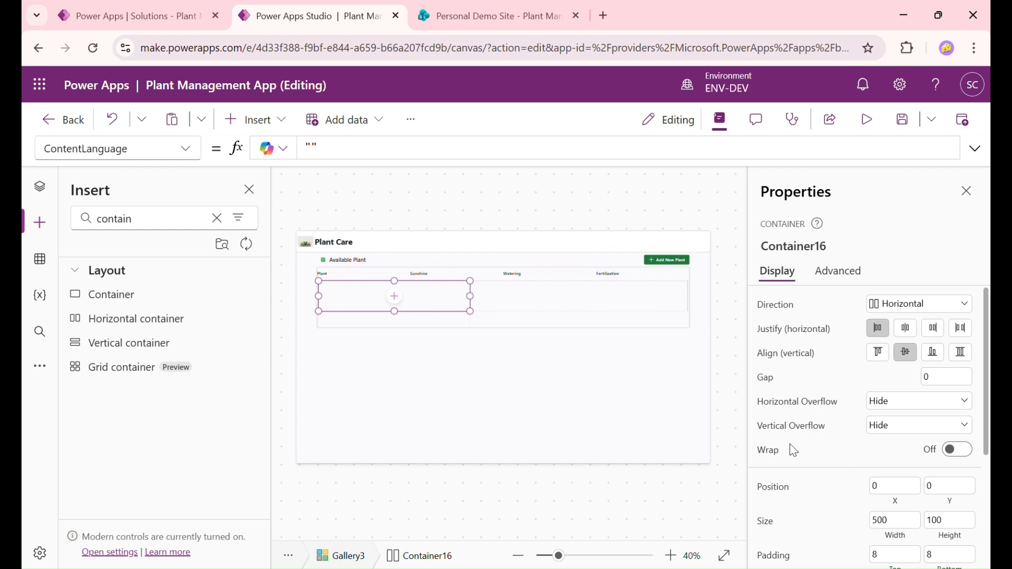
Rename the gallery inside ContainerGallery as GalleryPlantList
click(39, 186)
scroll(210, 389, down, 1)
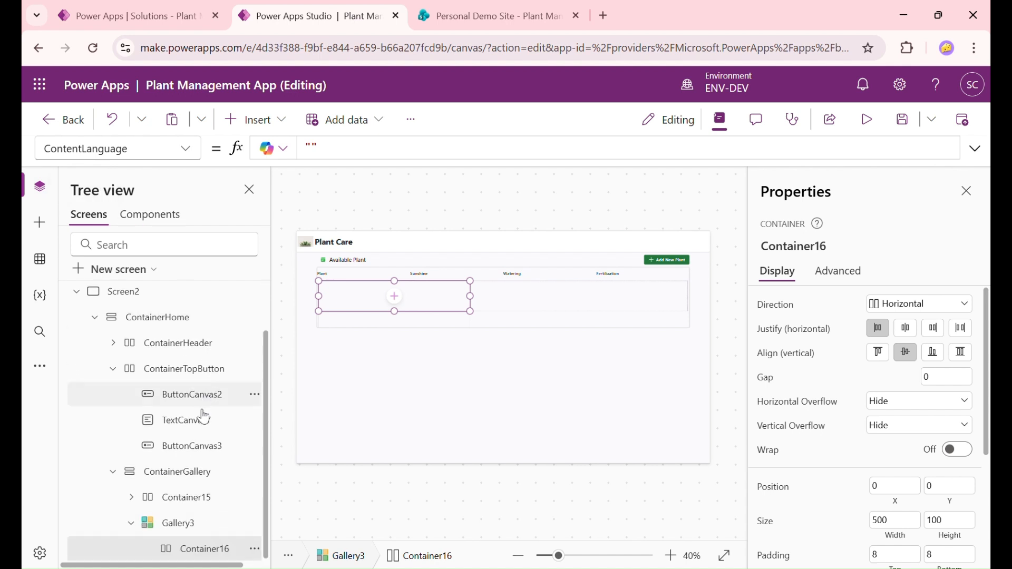
click(204, 526)
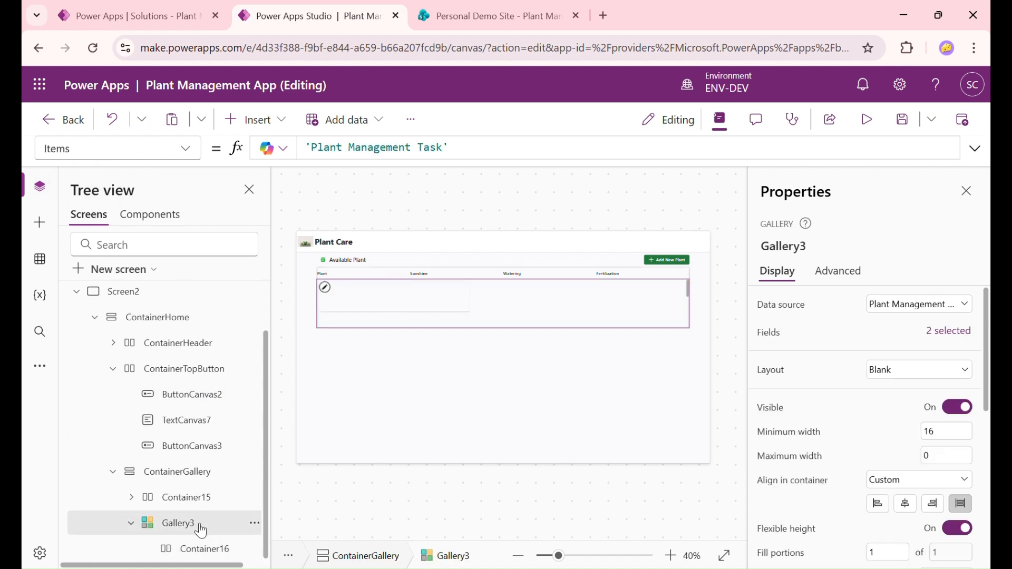
double_click(201, 531)
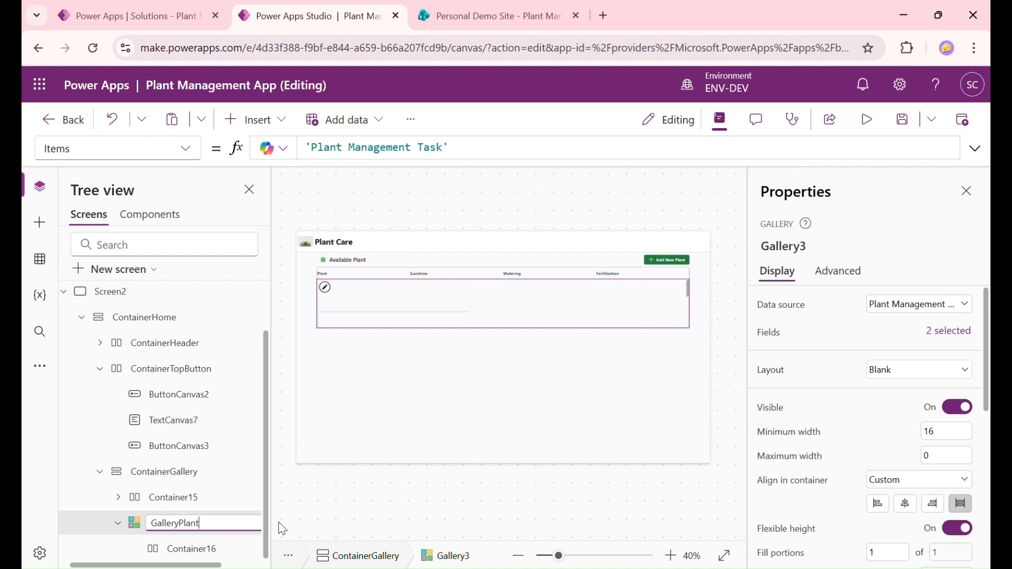
text(GalleryPlantList)
key(Return)
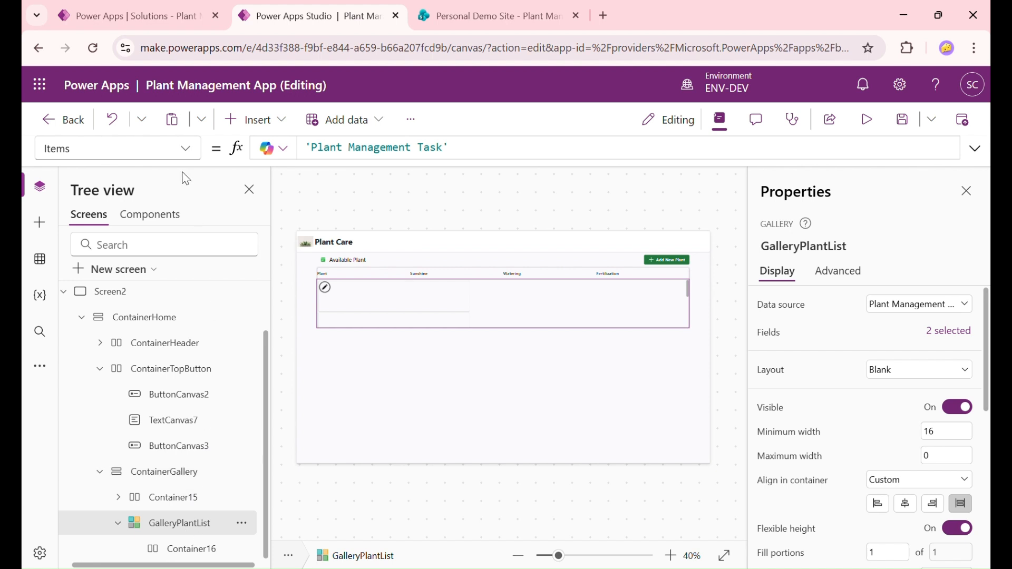
Set the Width property of the gallery's inner container, Container16, to Parent.Width
click(182, 548)
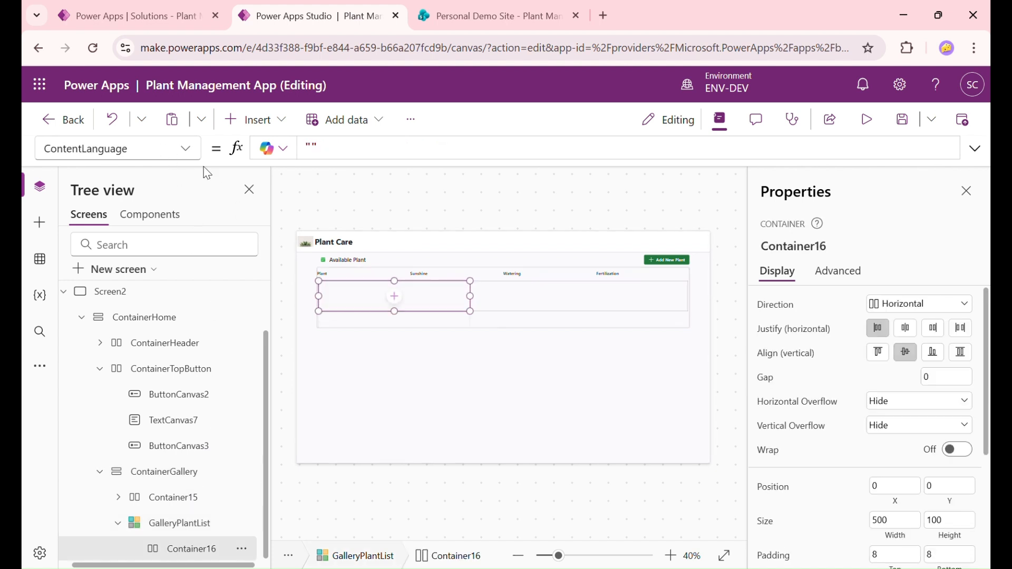
click(164, 150)
text(w)
key(Return)
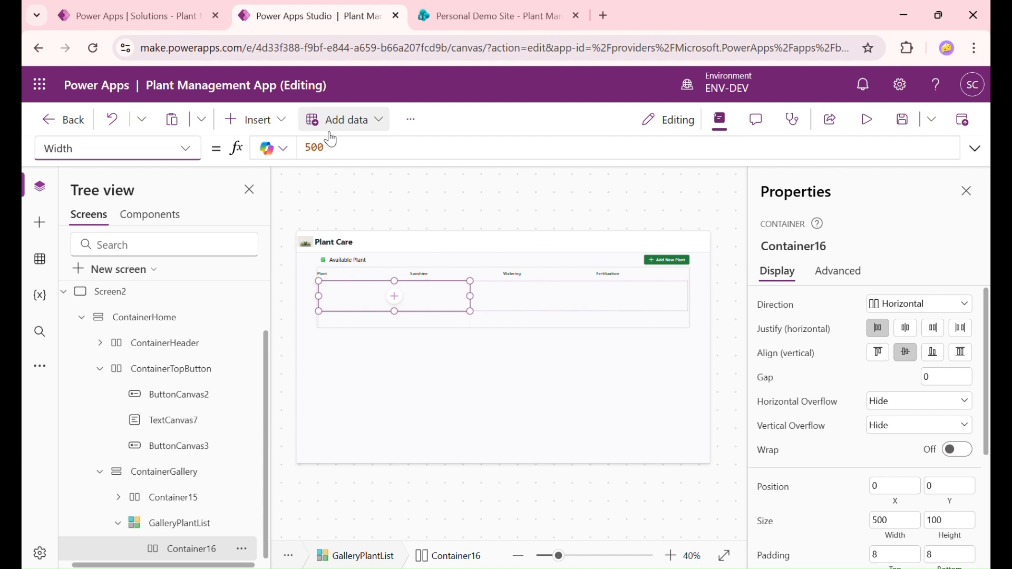
click(370, 157)
text(paren)
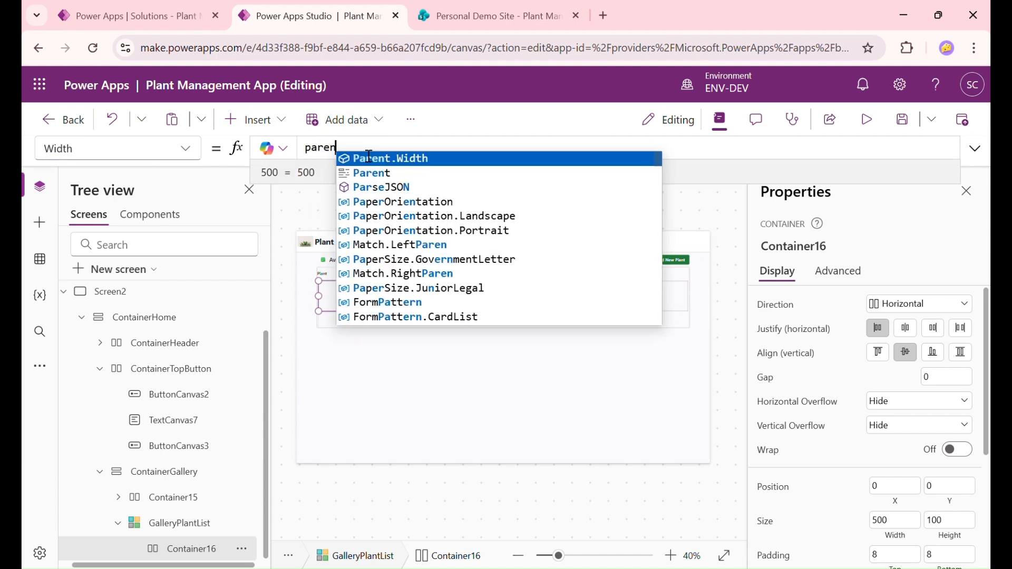
key(Tab)
Set the Height property of Container16 to GalleryPlantList.TemplateHeight
click(120, 155)
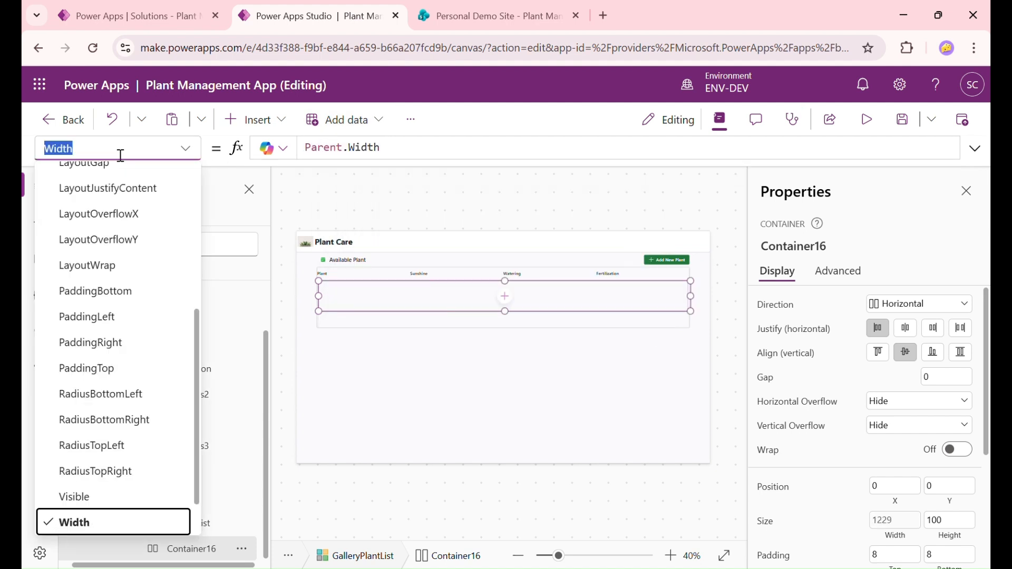
text(hei)
key(Return)
click(325, 152)
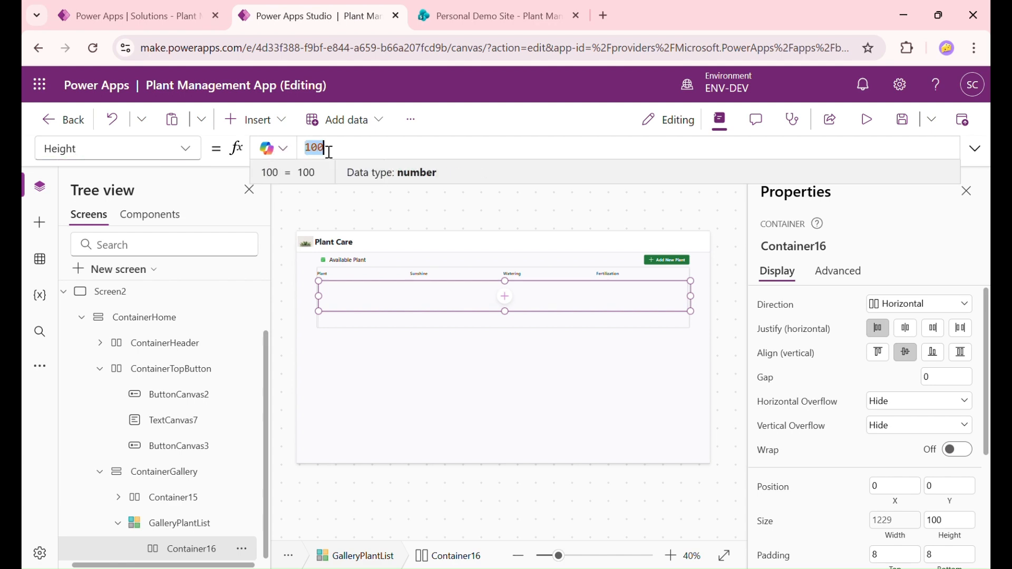
text(gallerypl)
key(Tab)
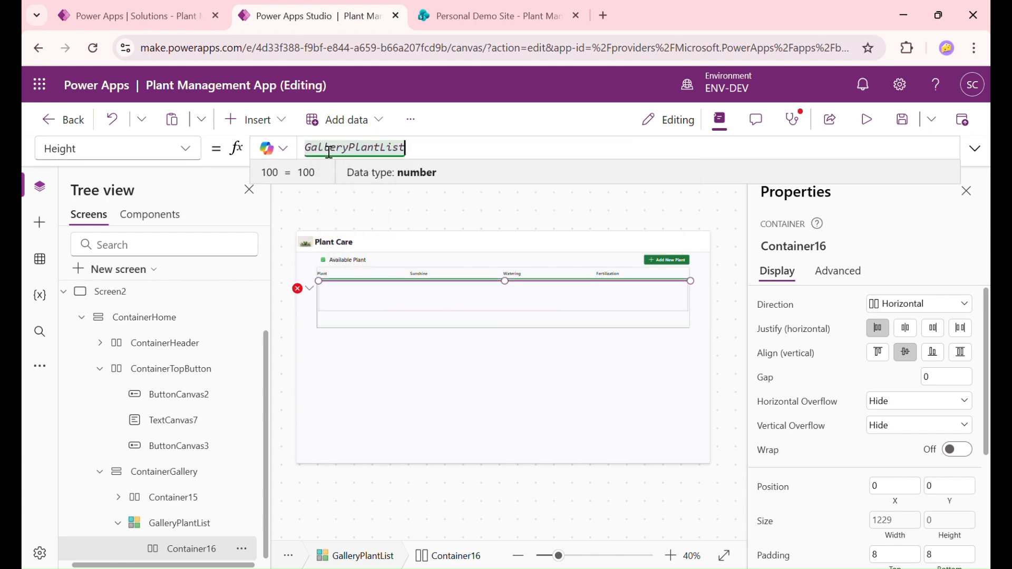
text(.temp)
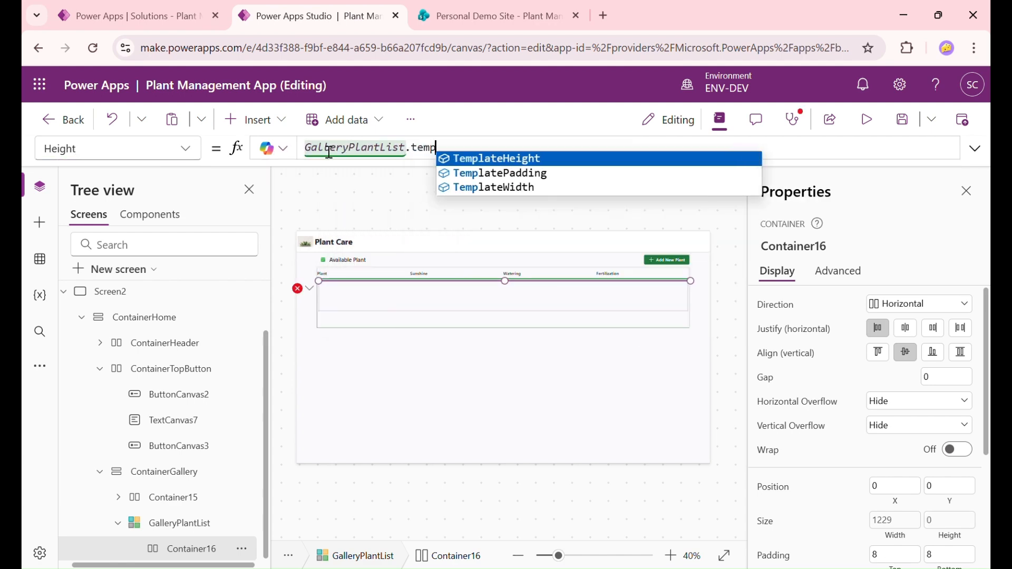
key(Tab)
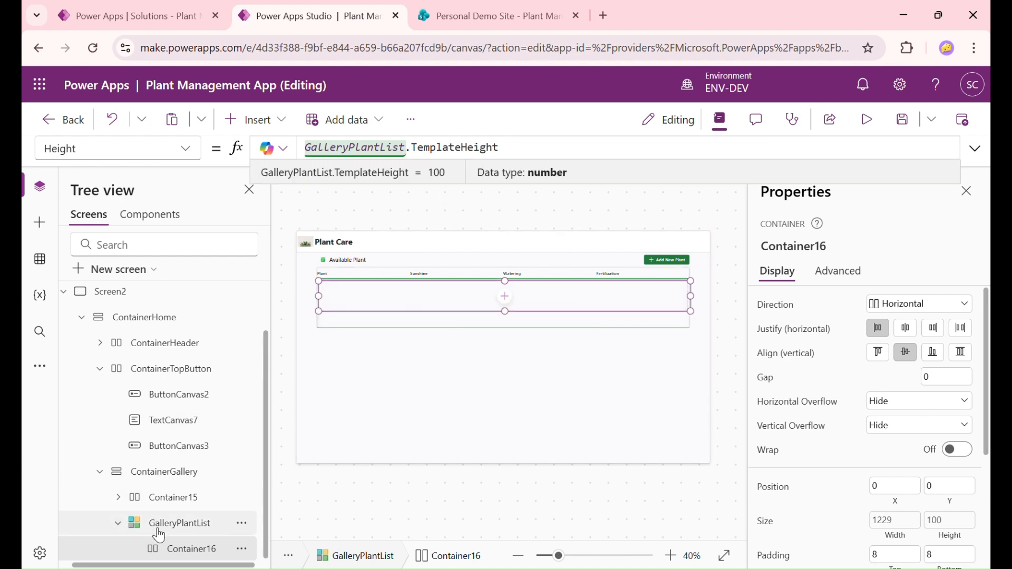
Set the TemplatePadding property of GalleryPlantList to 0
click(182, 523)
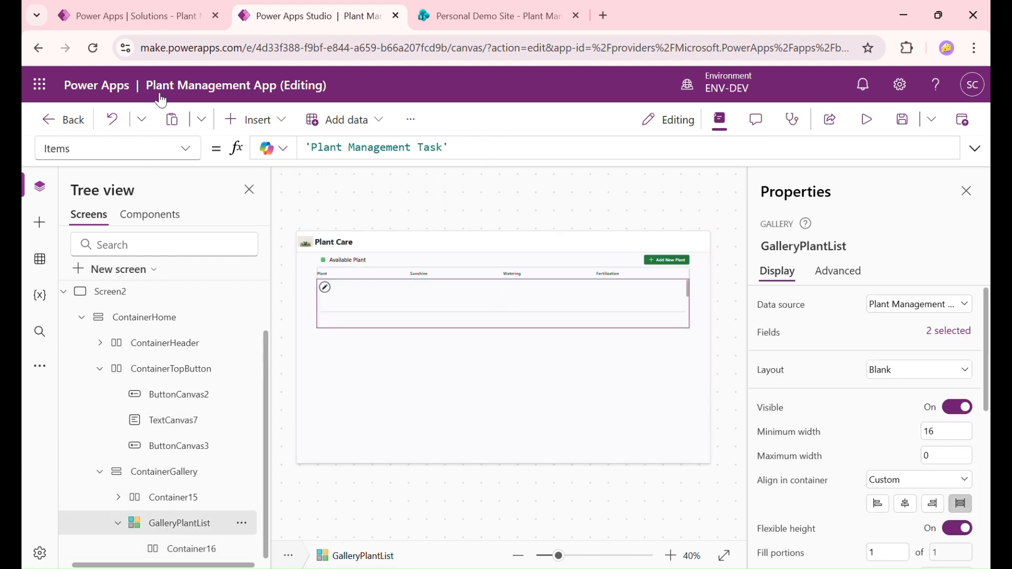
click(187, 160)
scroll(146, 474, down, 10)
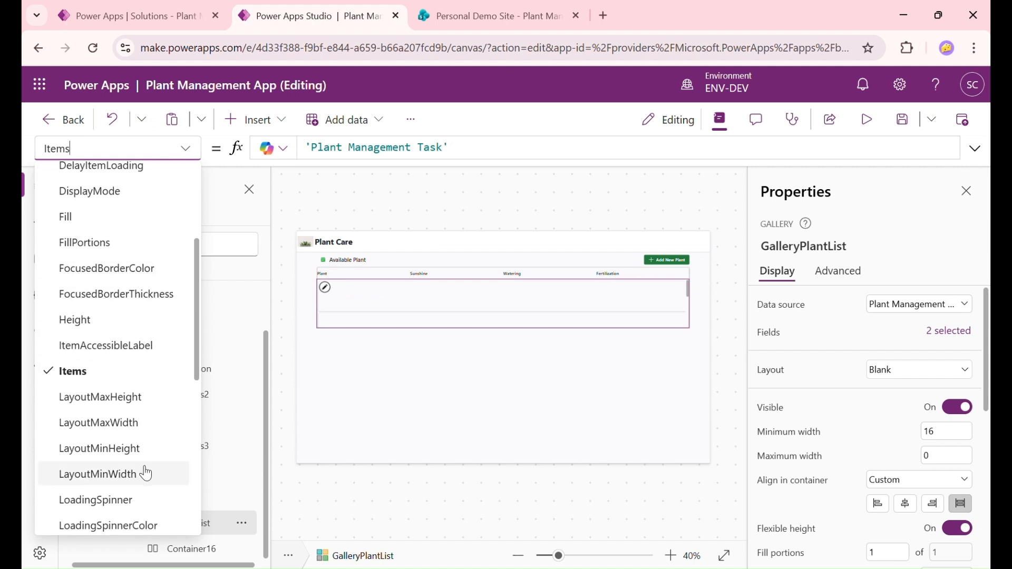
scroll(118, 508, down, 1)
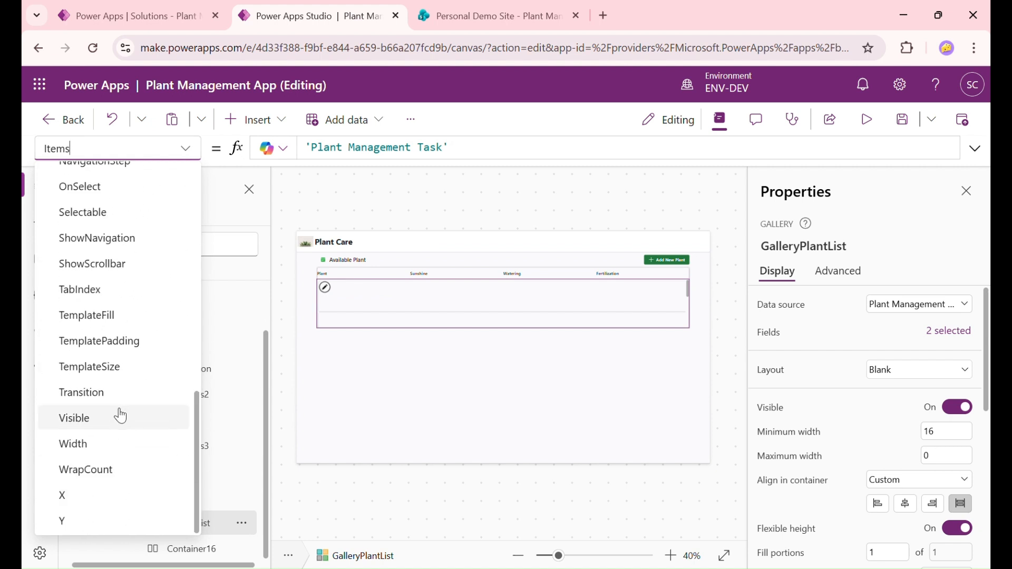
click(135, 341)
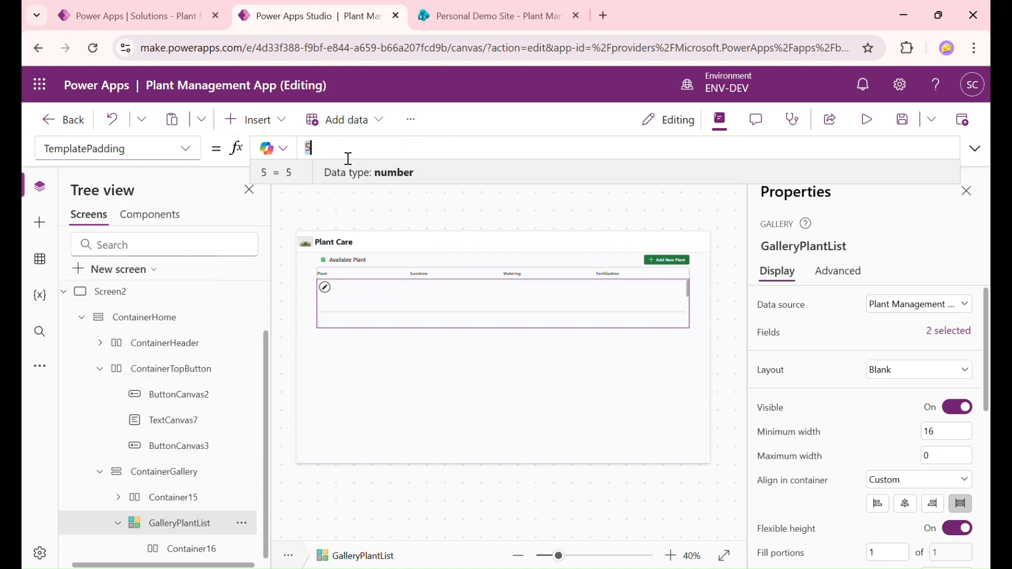
key(shift+Return)
Set the TemplateSize property of GalleryPlantList to 50
click(186, 148)
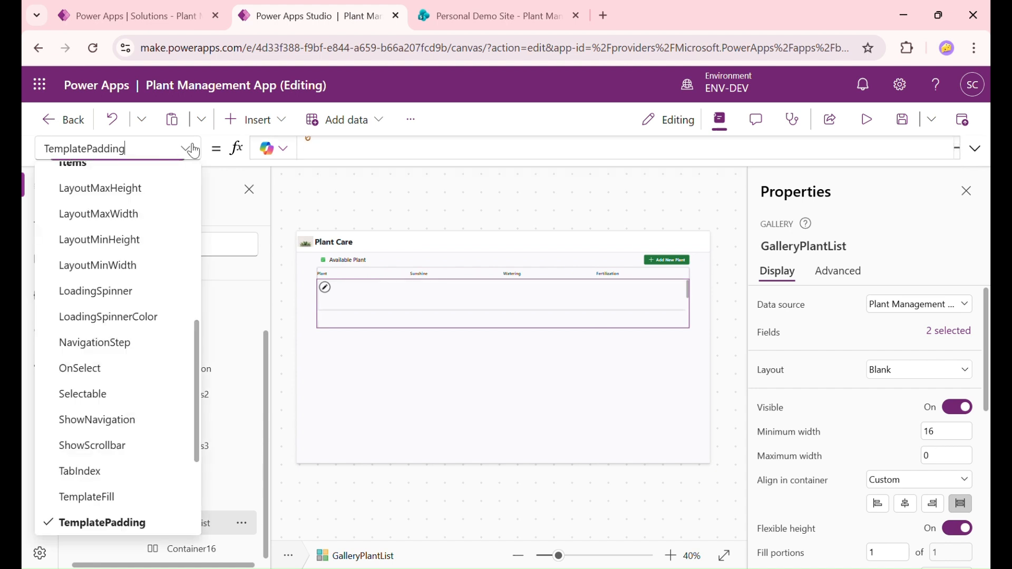
scroll(138, 448, down, 3)
click(138, 479)
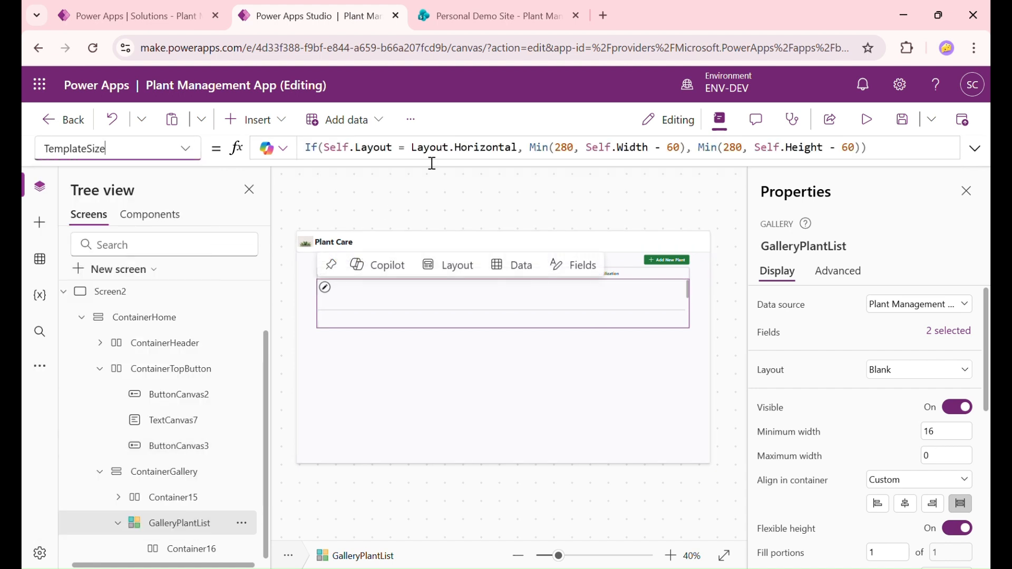
click(515, 153)
key(ctrl+a)
text(45)
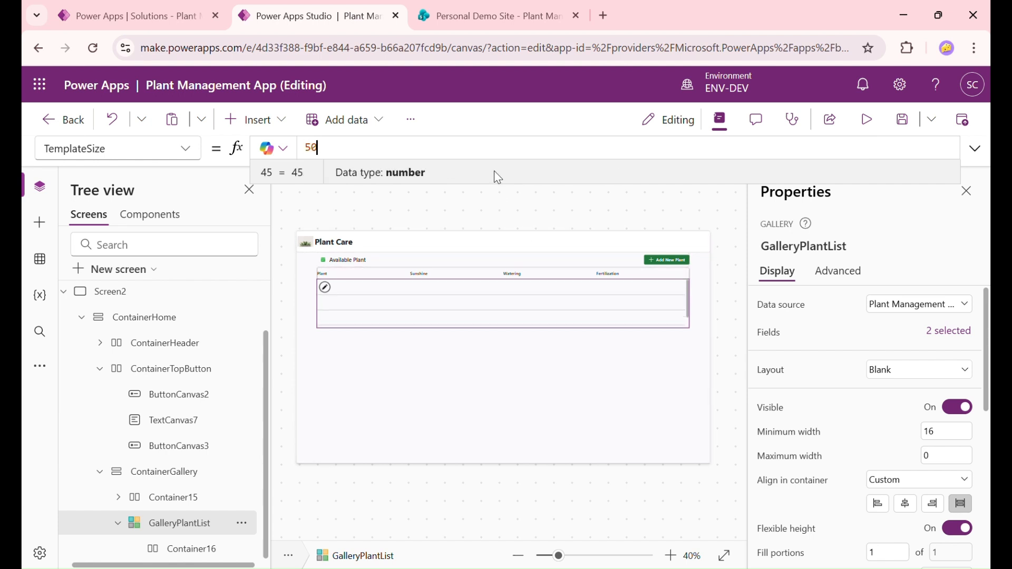
click(721, 275)
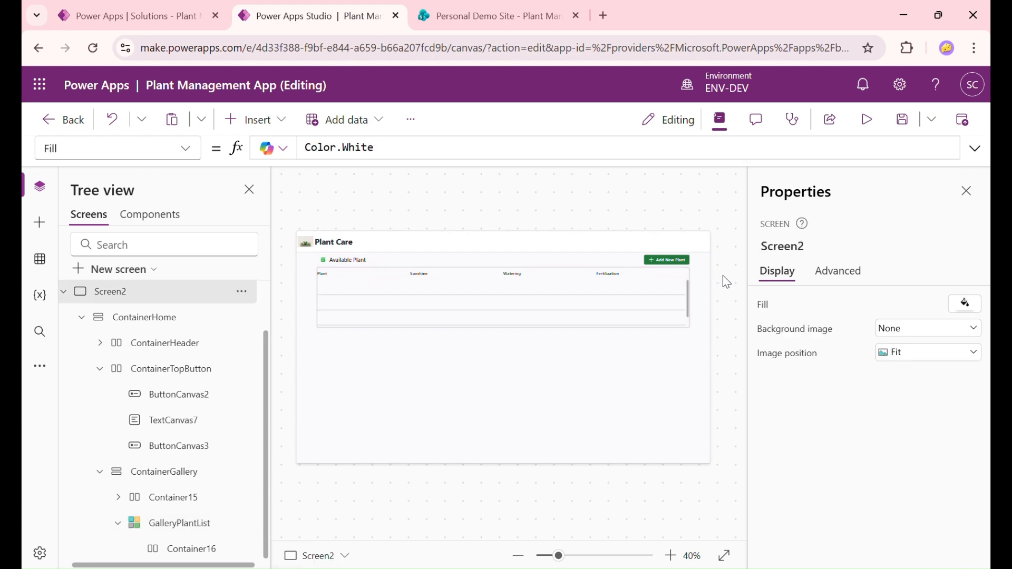
Turn on flexible height for ContainerGallery
click(185, 475)
scroll(872, 391, down, 5)
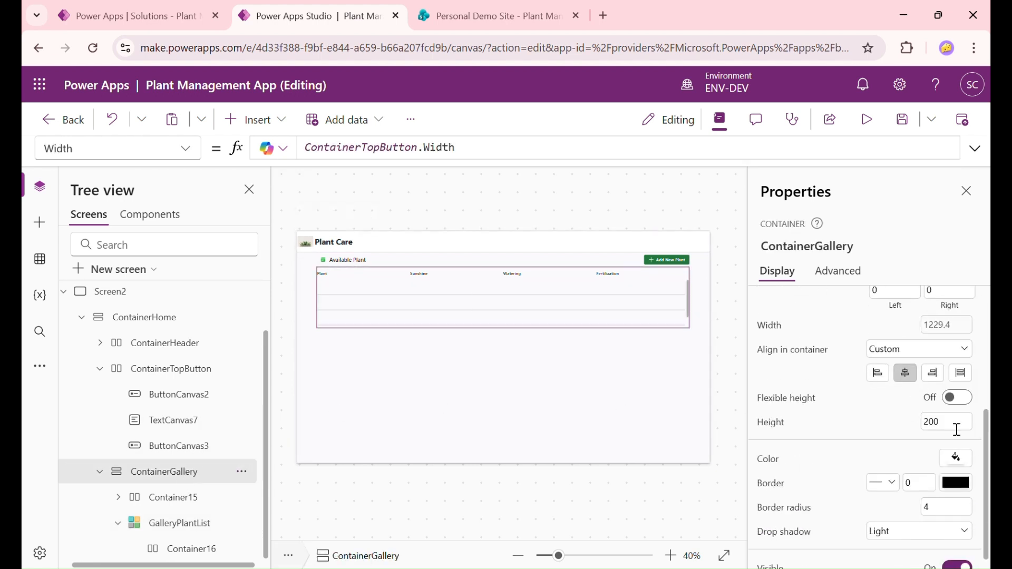
scroll(973, 473, down, 1)
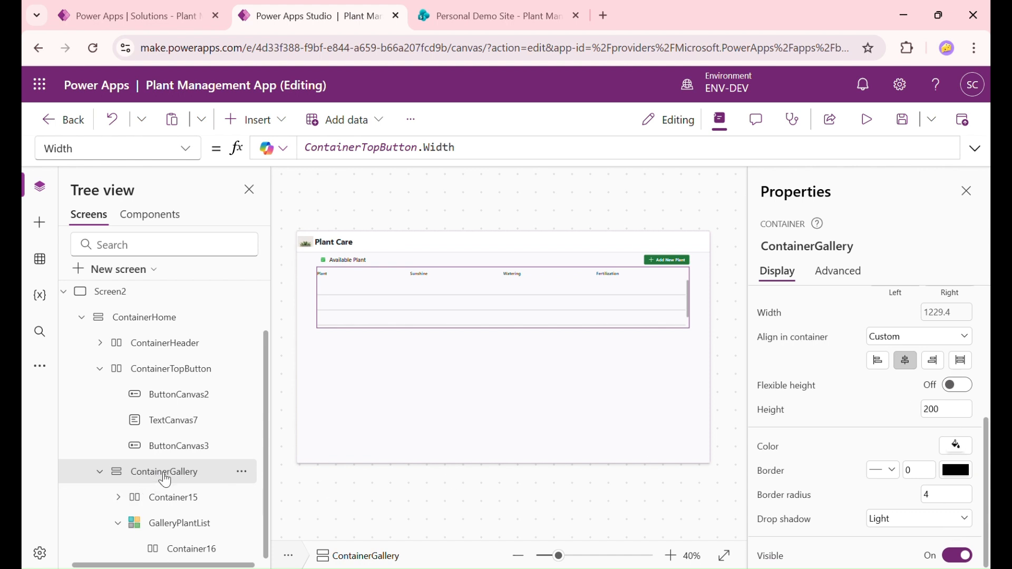
click(958, 390)
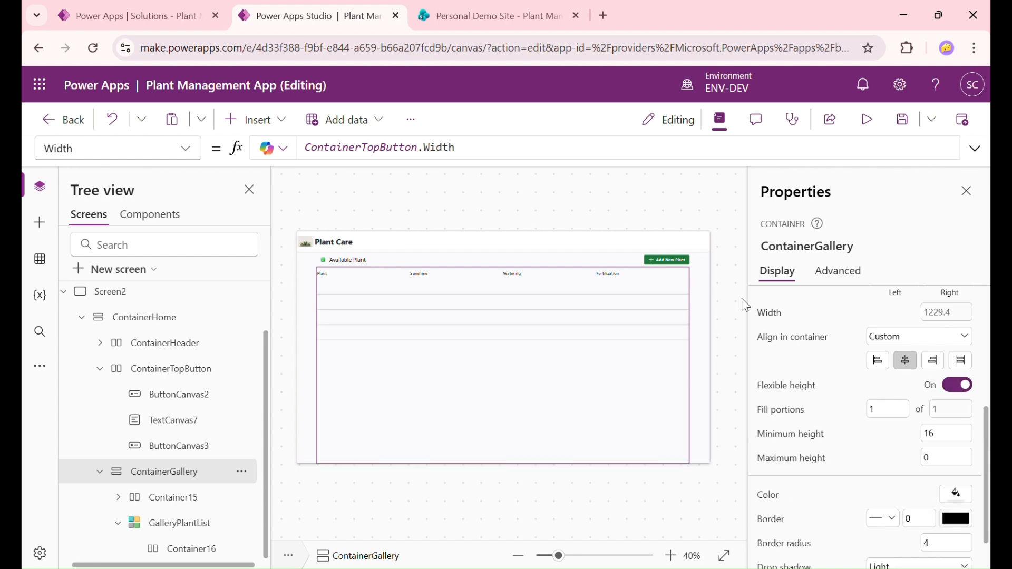
Remove the drop shadow from Container16 in the gallery and set its padding to 0 on all sides
click(361, 294)
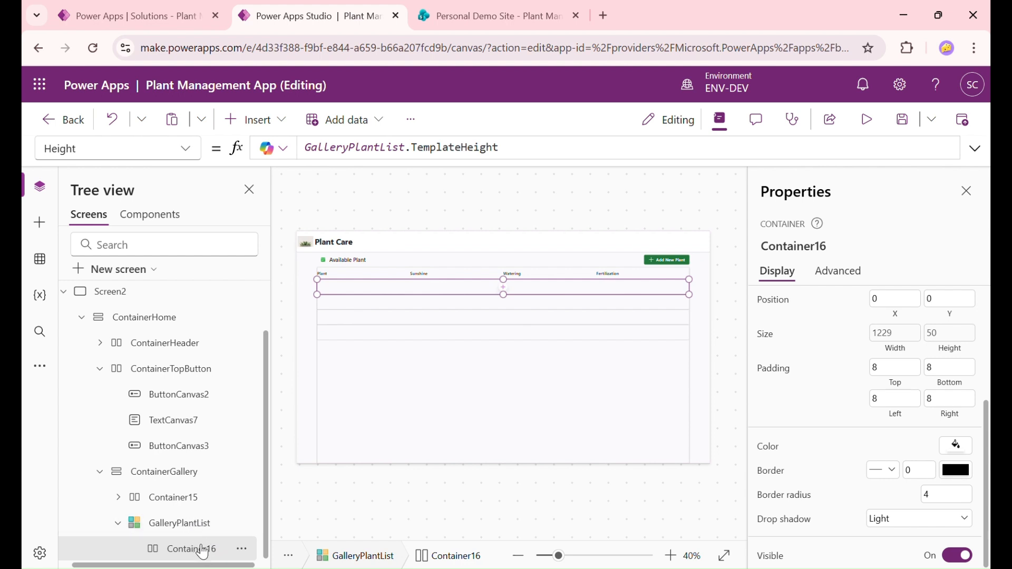
click(897, 521)
click(907, 391)
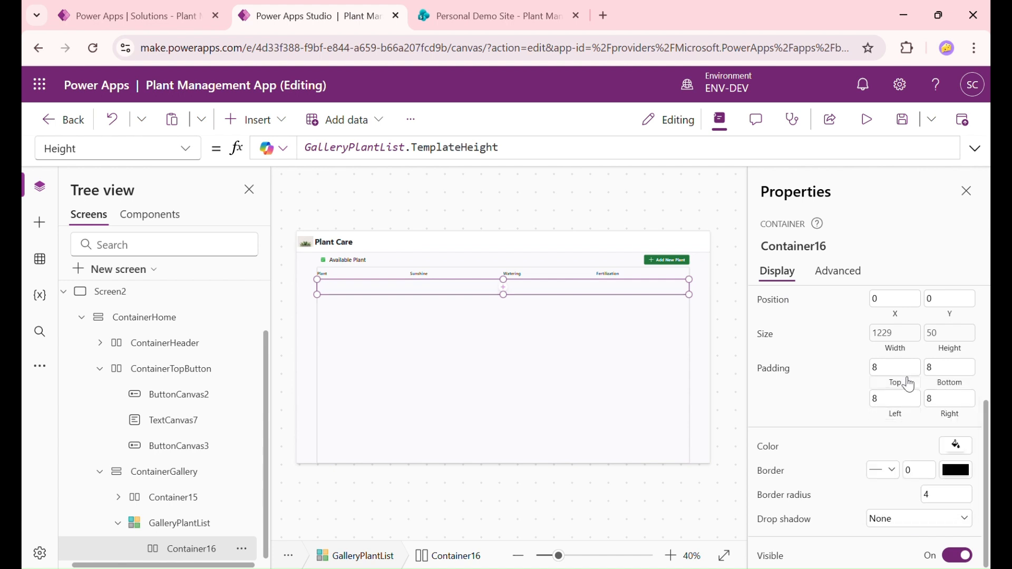
click(907, 380)
text(0)
key(Tab)
text(0)
key(Tab)
text(0)
key(Tab)
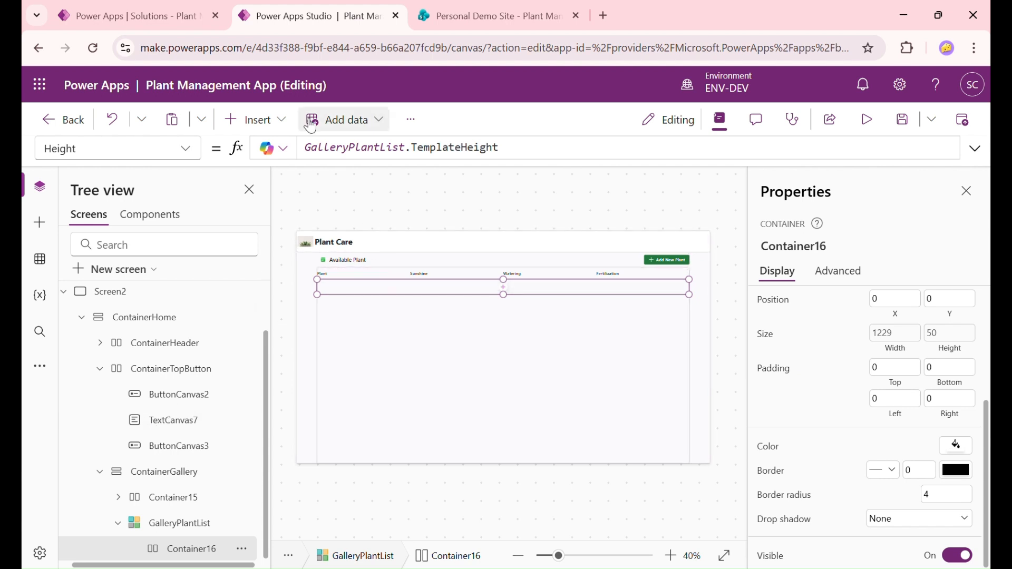
Insert a modern Text control into Container16 and set its vertical alignment to Middle
click(253, 119)
text(text)
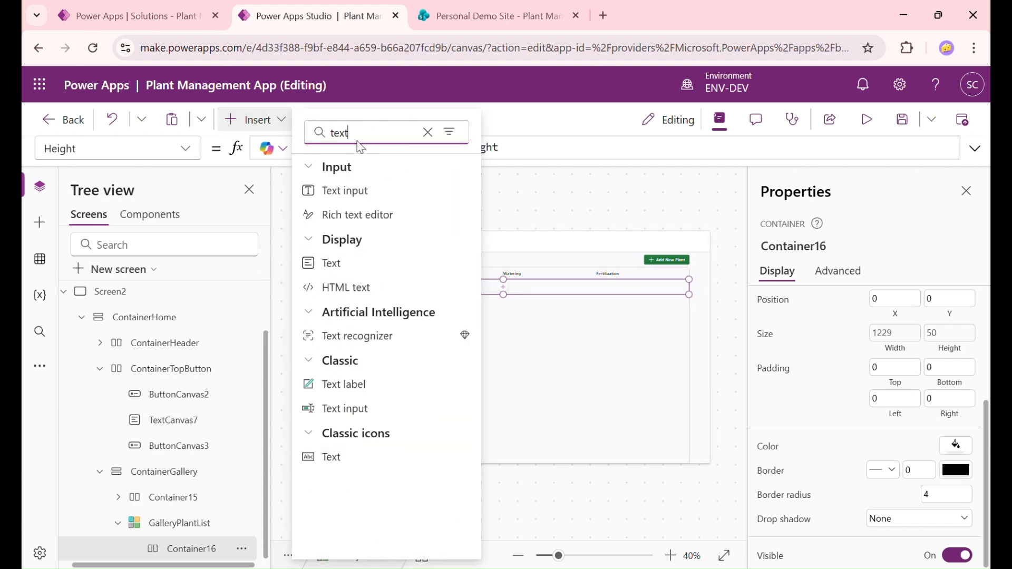
click(381, 266)
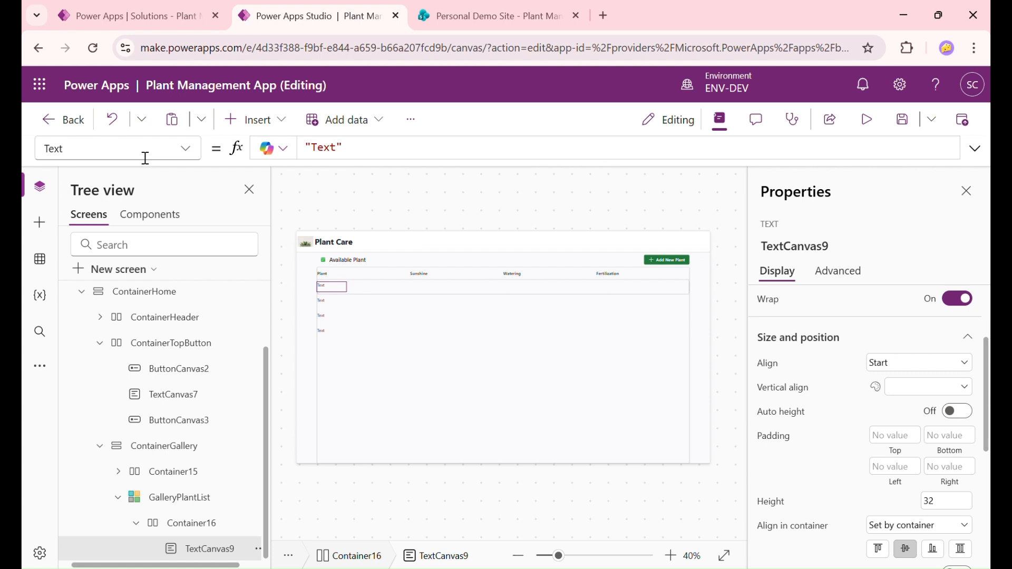
click(924, 392)
click(909, 422)
Set the Height property of the new text control in Container16 to Parent.Height
click(161, 158)
text(g)
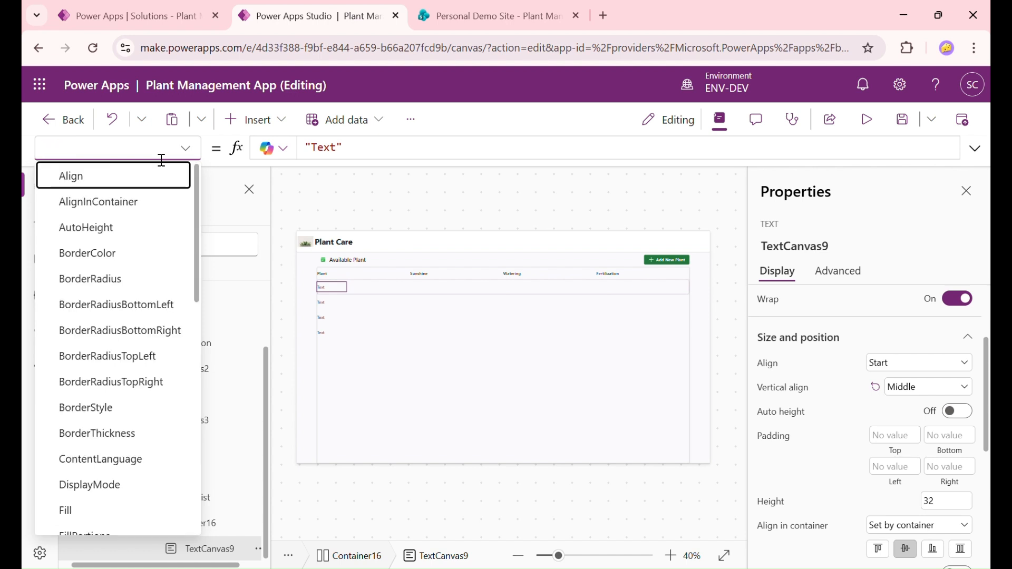
text(hei)
key(Return)
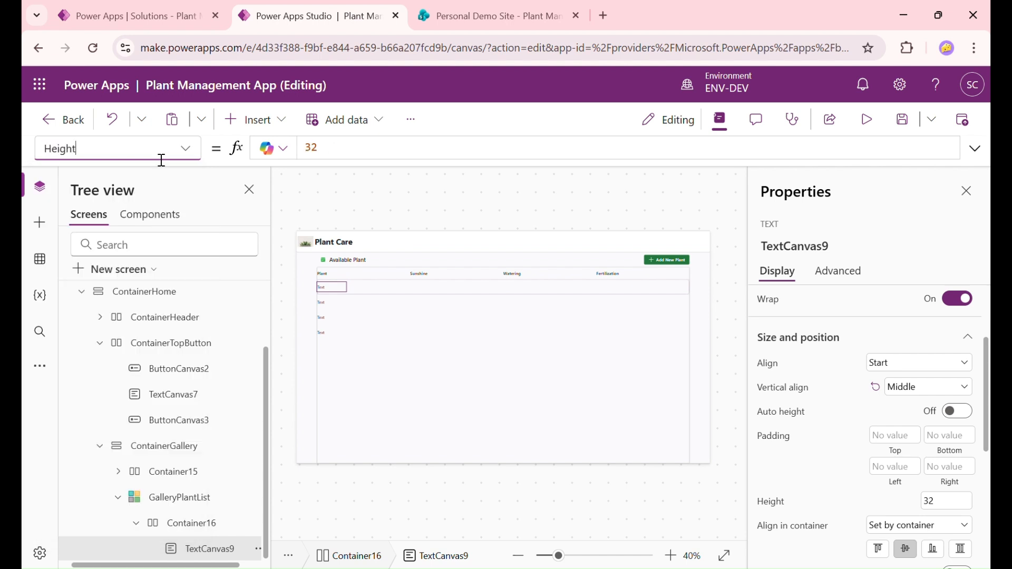
double_click(346, 159)
text(parent)
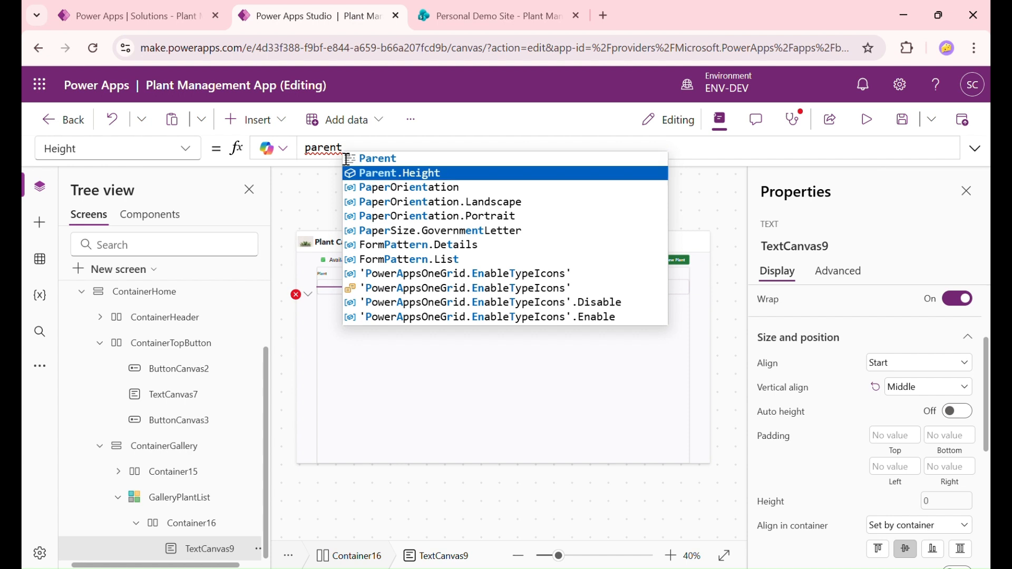
key(Tab)
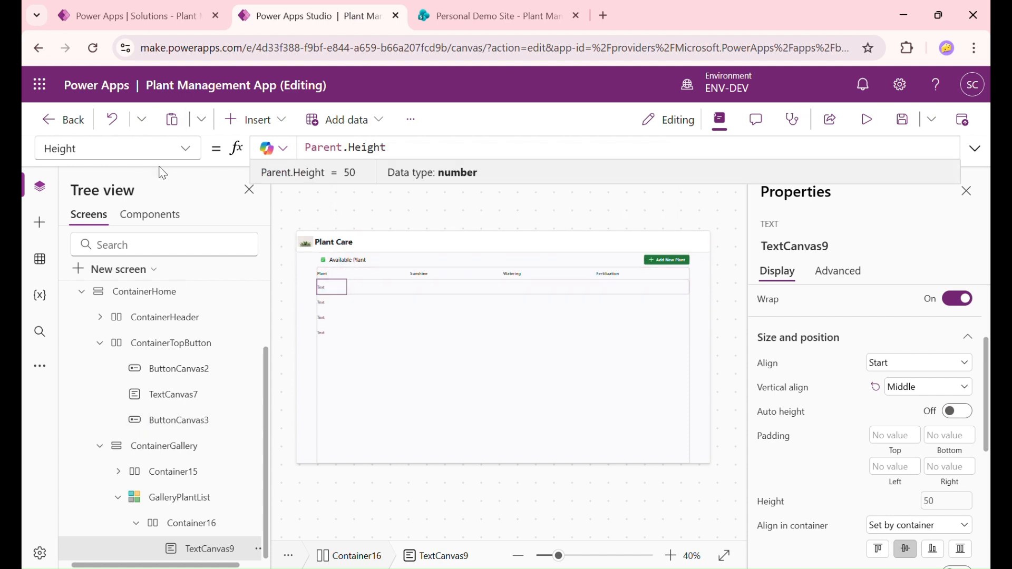
Set the font weight of TextCanvas9 to Semibold and its font color to black
scroll(922, 444, down, 3)
scroll(922, 444, up, 4)
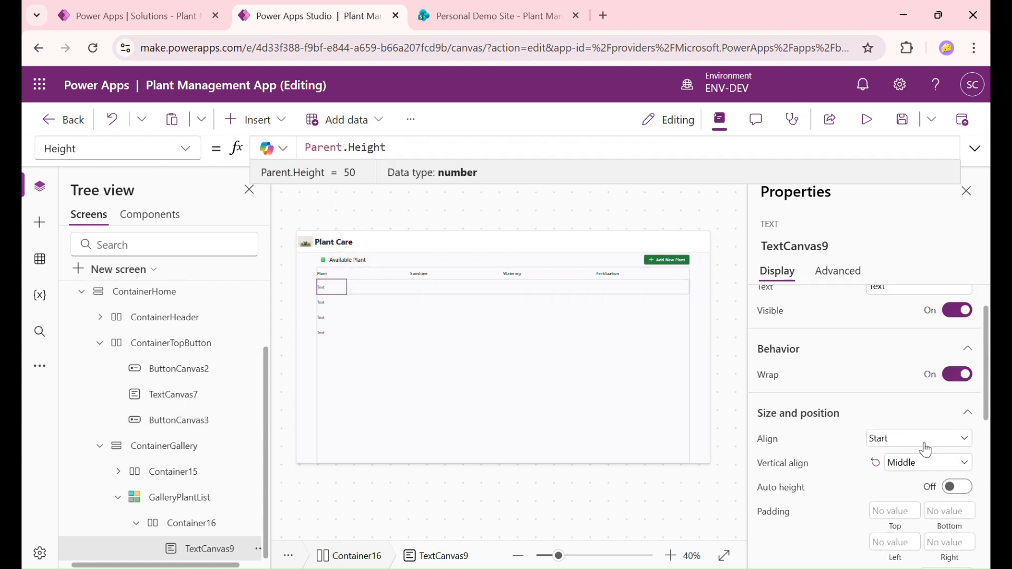
scroll(933, 371, up, 1)
scroll(933, 421, down, 5)
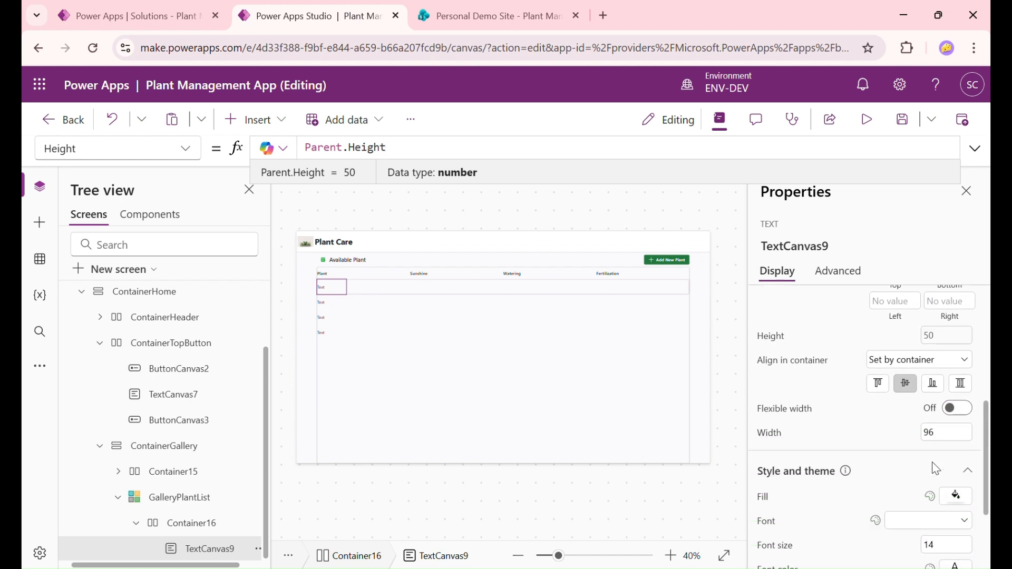
scroll(936, 468, down, 2)
click(926, 480)
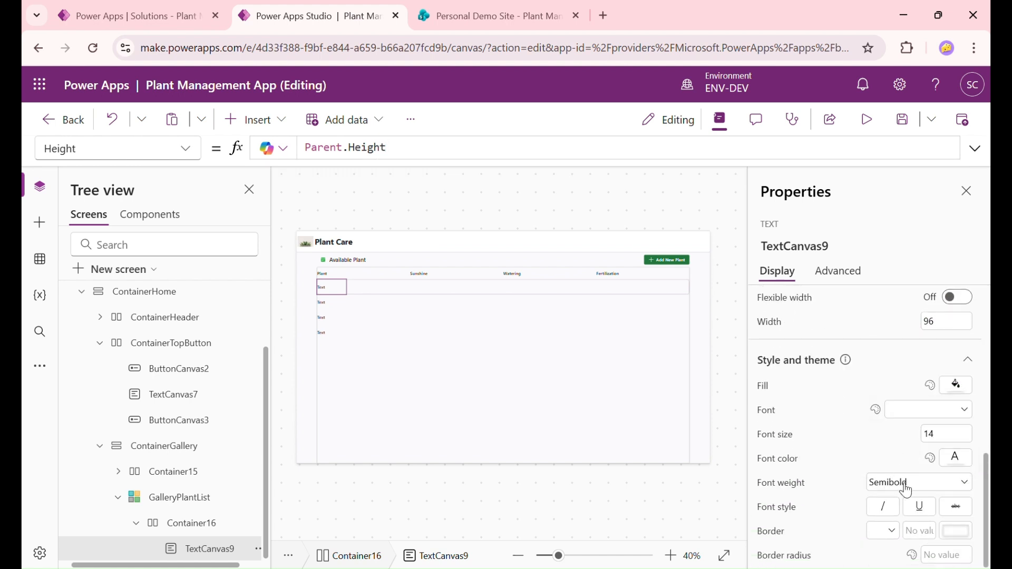
click(905, 490)
click(907, 435)
click(963, 463)
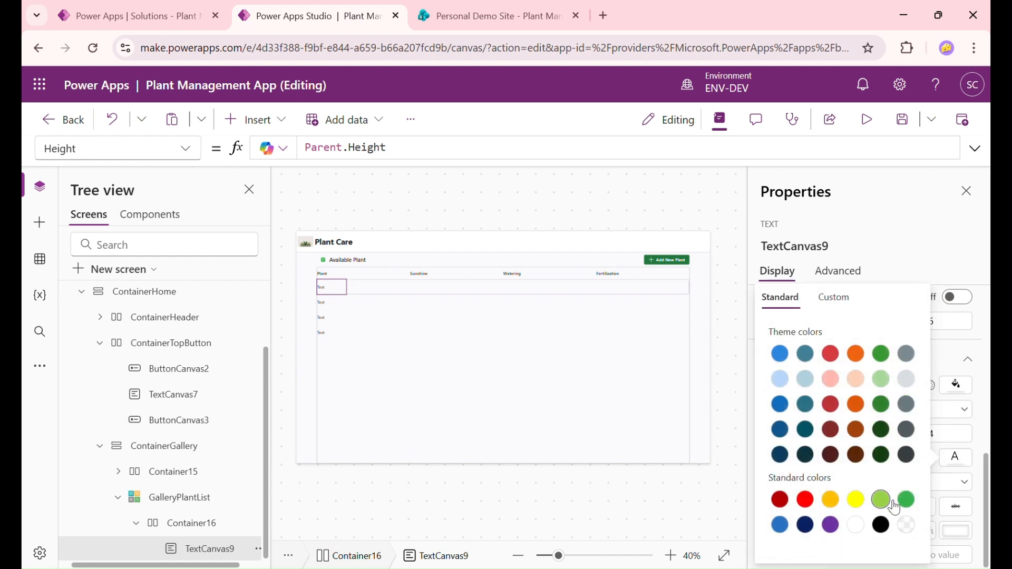
click(889, 528)
click(987, 407)
Turn on flexible width for TextCanvas9 and set its fill portions to 2
scroll(970, 410, down, 3)
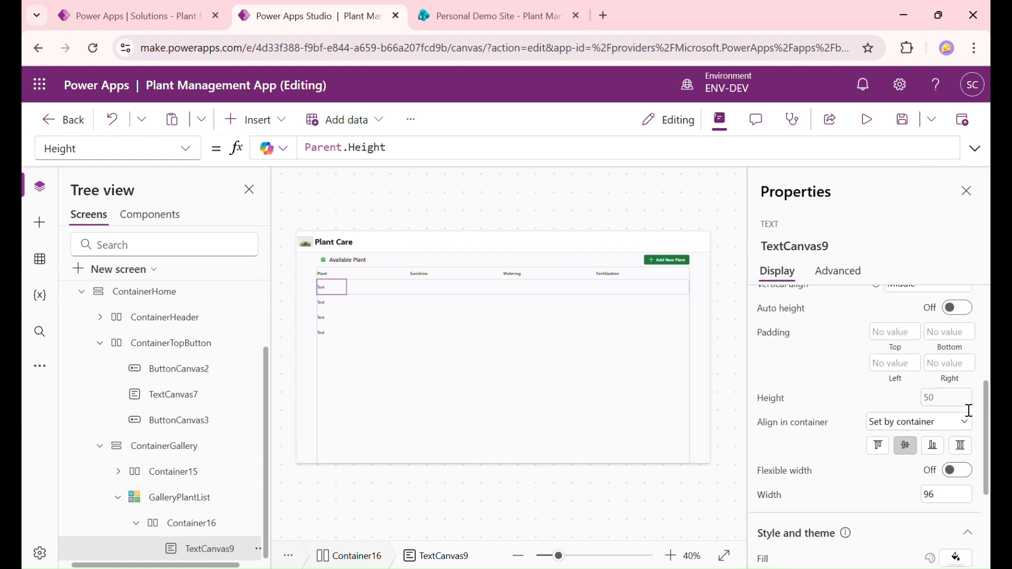
scroll(959, 422, up, 2)
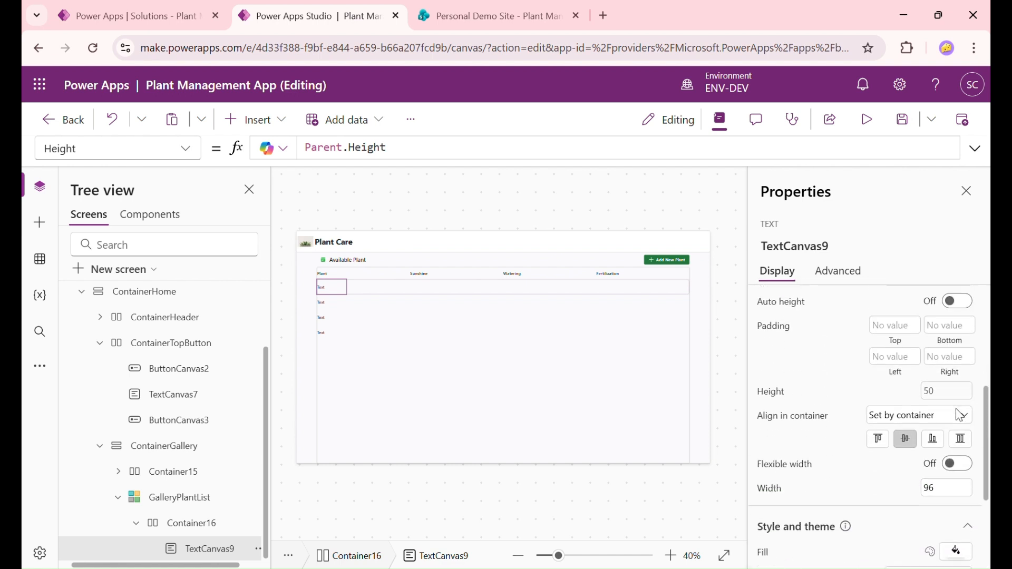
click(958, 470)
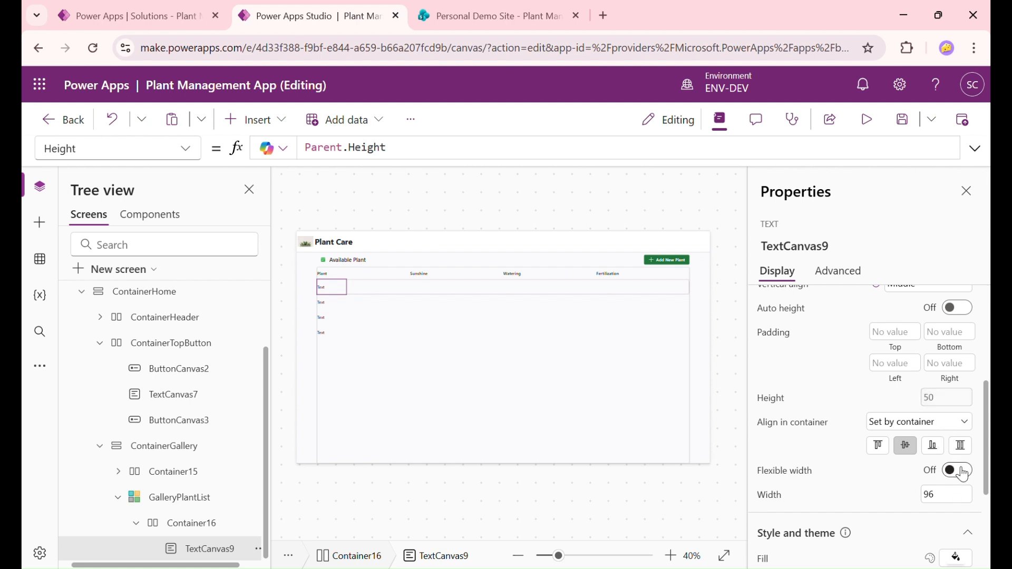
click(908, 501)
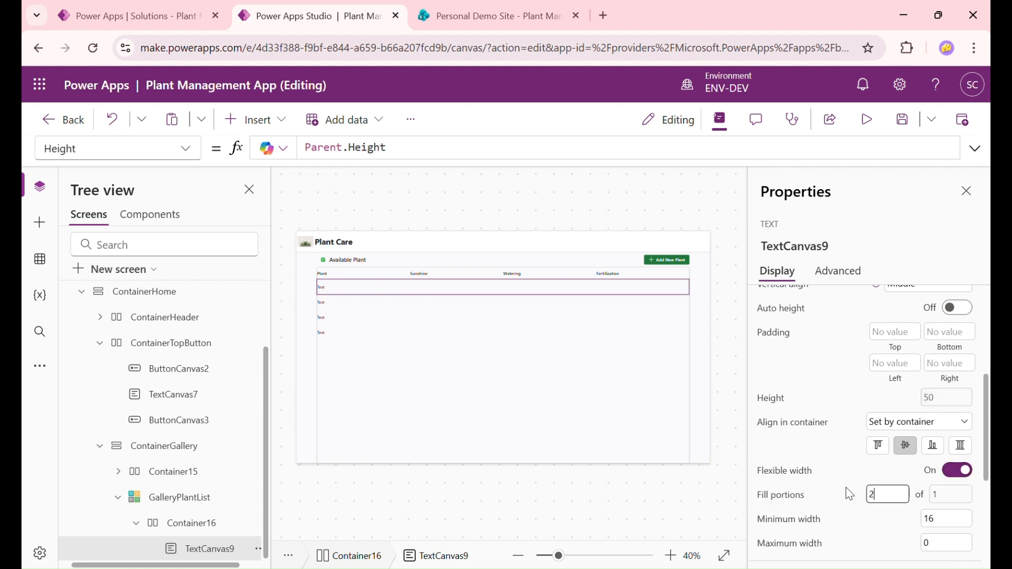
key(Return)
click(126, 161)
click(374, 198)
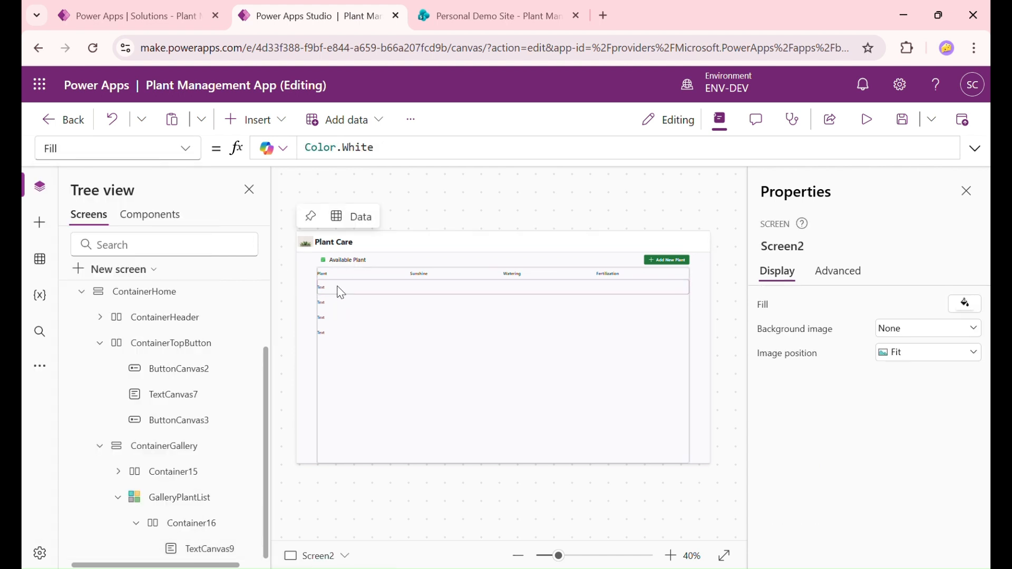
Copy TextCanvas9 and paste three duplicates into Container16, giving one text control for each column header
click(369, 287)
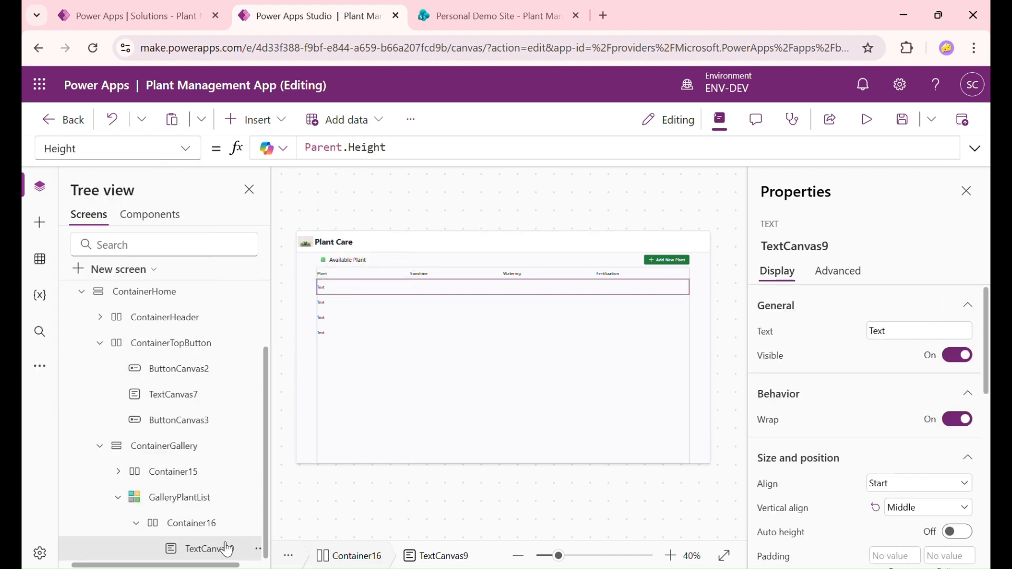
click(220, 525)
key(ctrl+v)
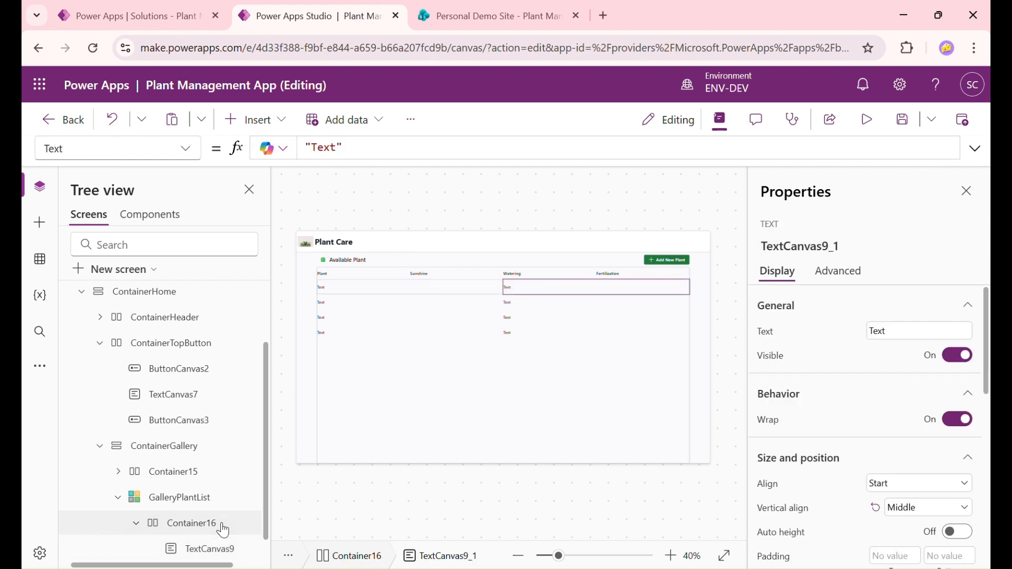
key(ctrl+v)
key(ctrl+v)
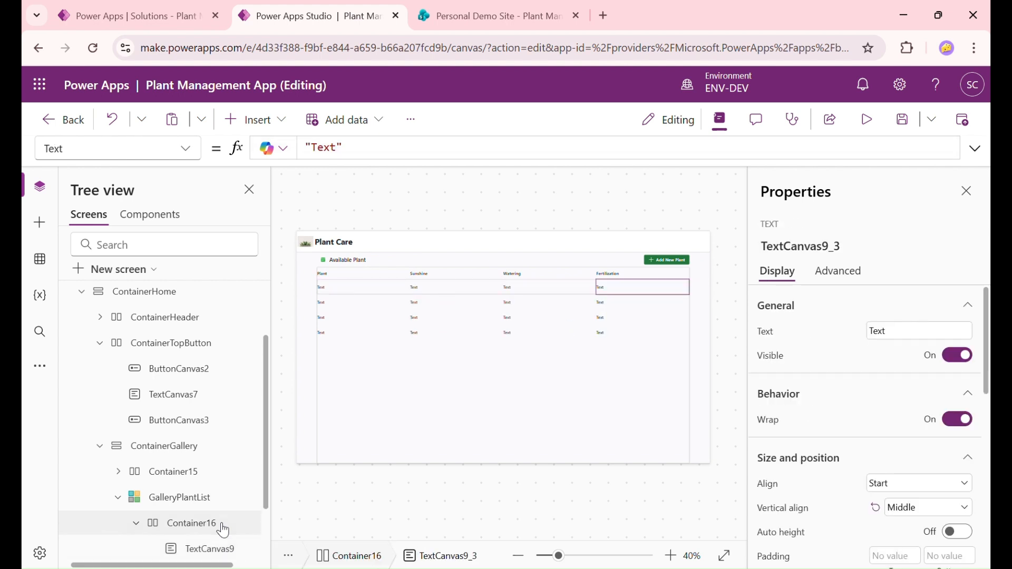
Set the Text property of TextCanvas9 in the gallery's Plant column to ThisItem.Title
click(349, 284)
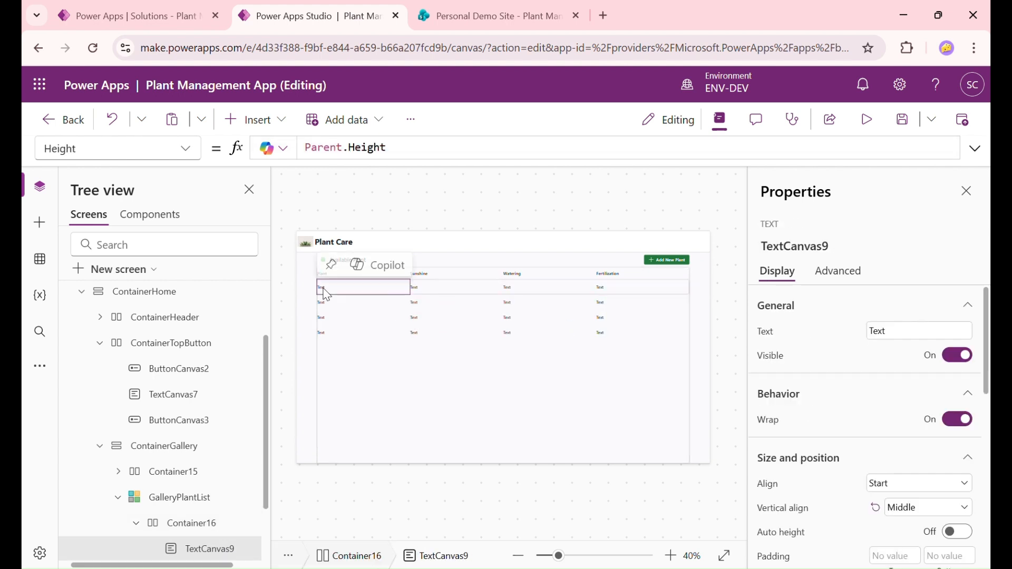
click(147, 153)
text(Text)
key(Return)
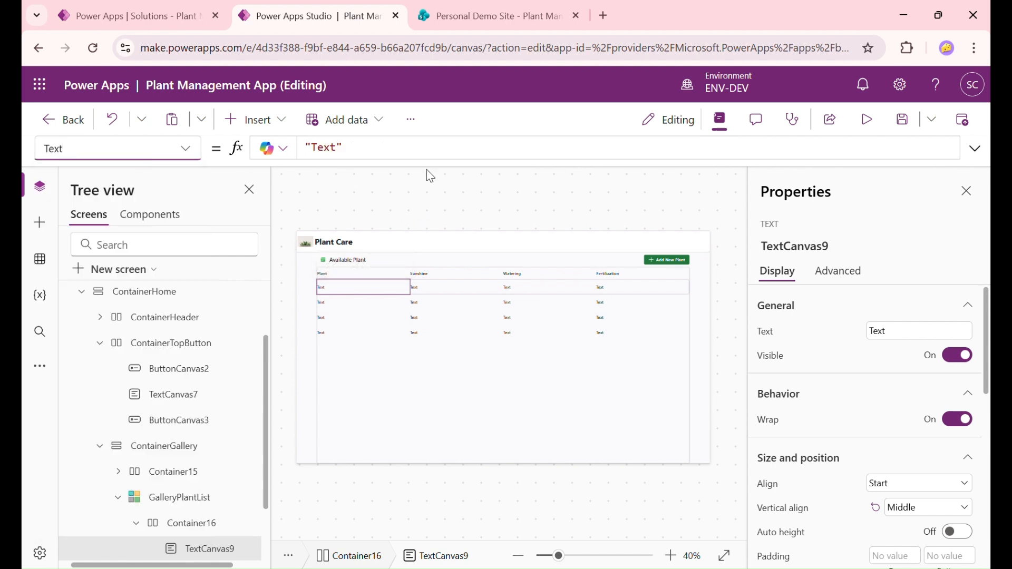
click(423, 151)
key(ctrl+a)
key(BackSpace)
text(ThisItem)
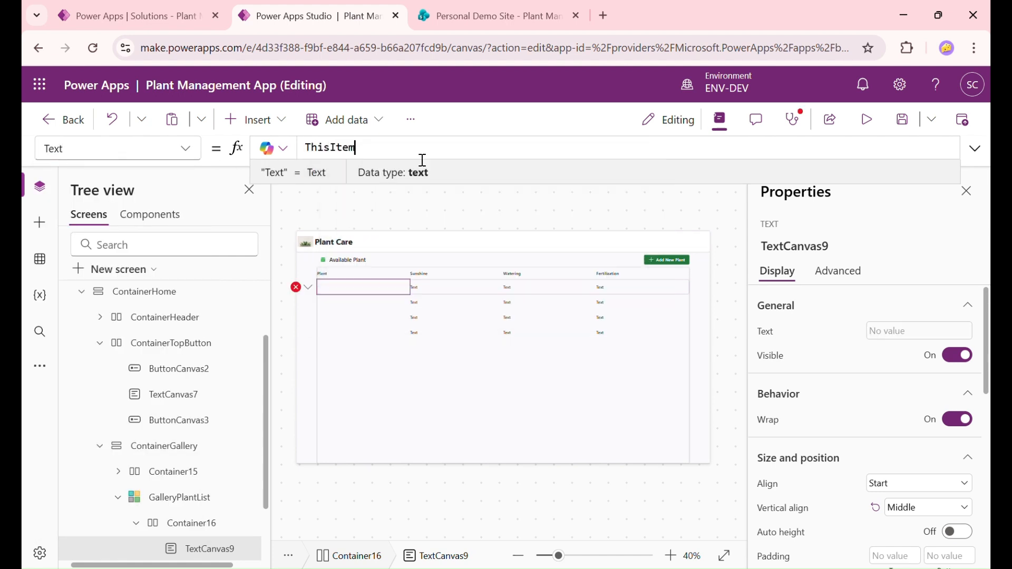
text(.Title)
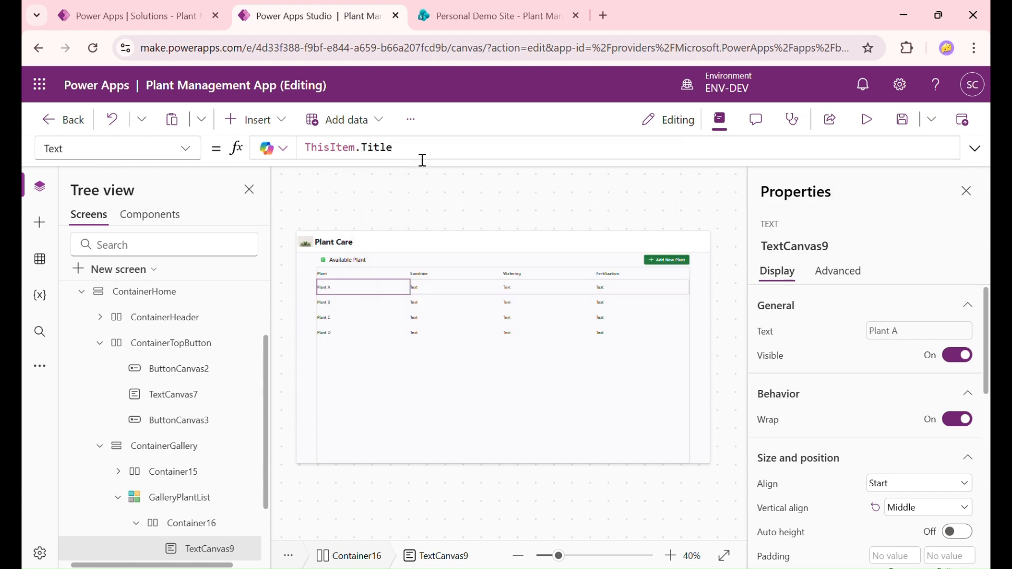
Set the Text property of TextCanvas9_1 in the Sunshine column to ThisItem.'Sun Light'
click(426, 287)
click(400, 148)
key(ctrl+a)
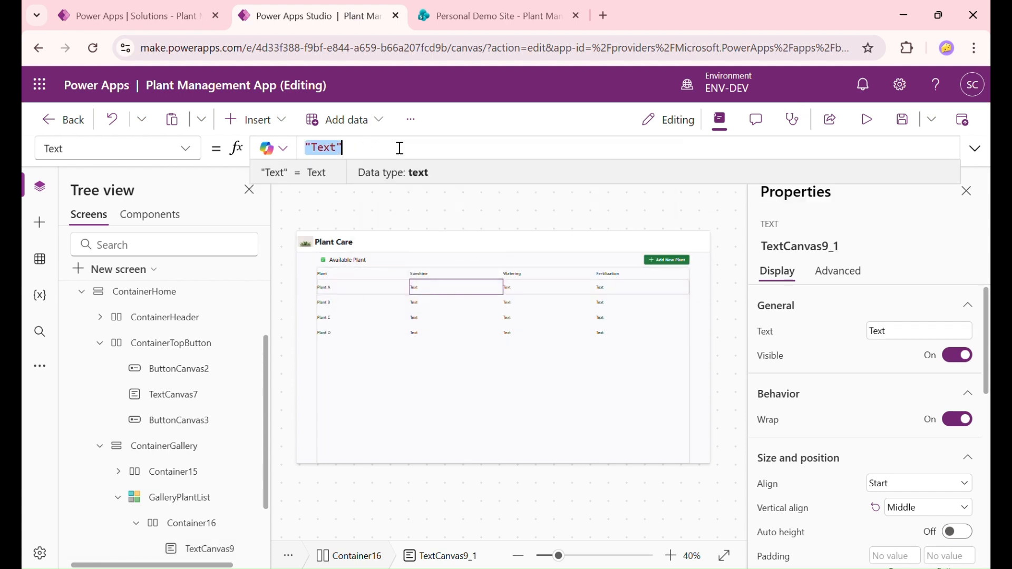
text(this)
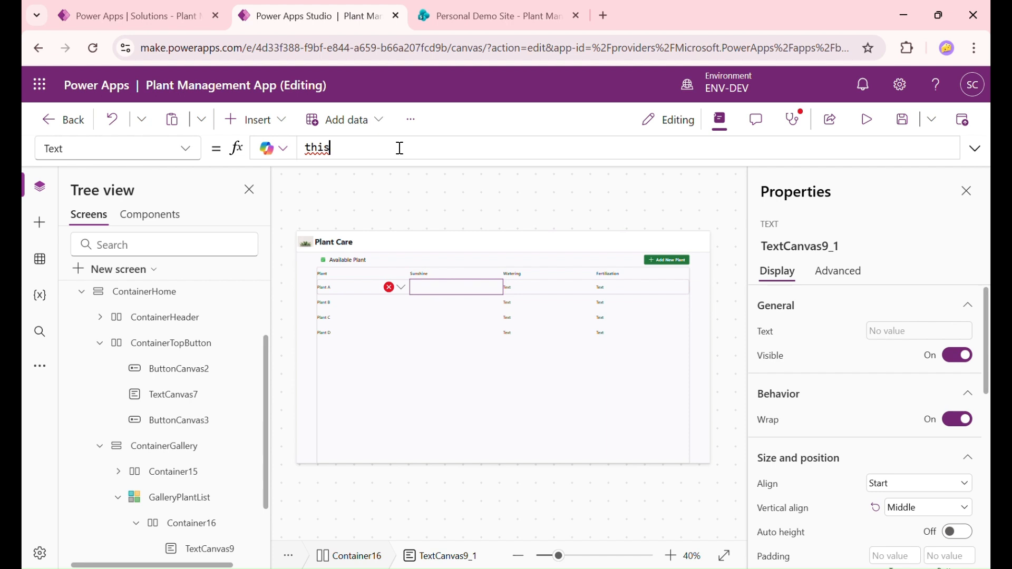
key(Tab)
text(.)
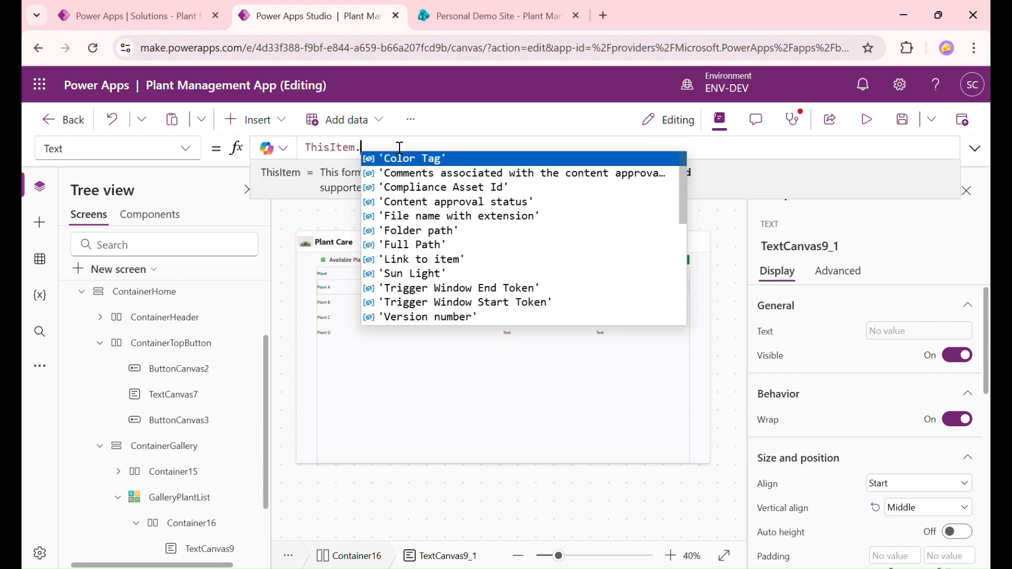
text(su)
key(Tab)
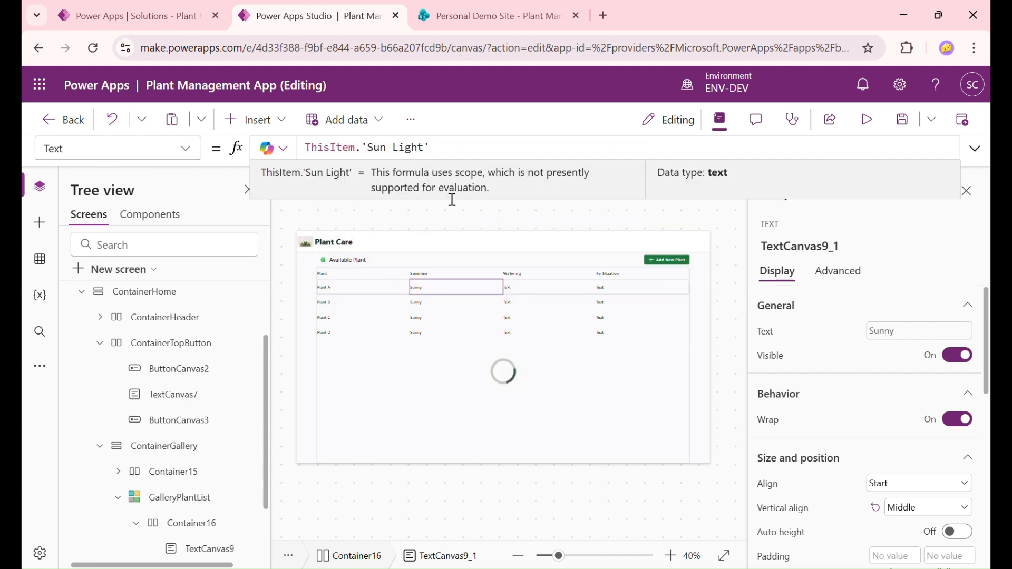
Set the Text property of TextCanvas9_2 in the Watering column to ThisItem.'Watering Date'
click(517, 289)
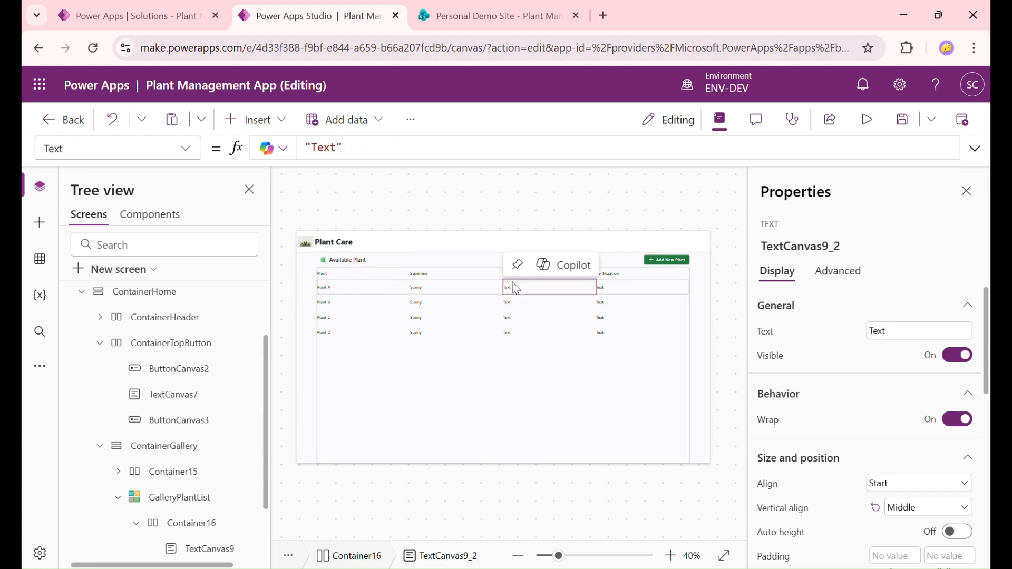
triple_click(380, 154)
text(this)
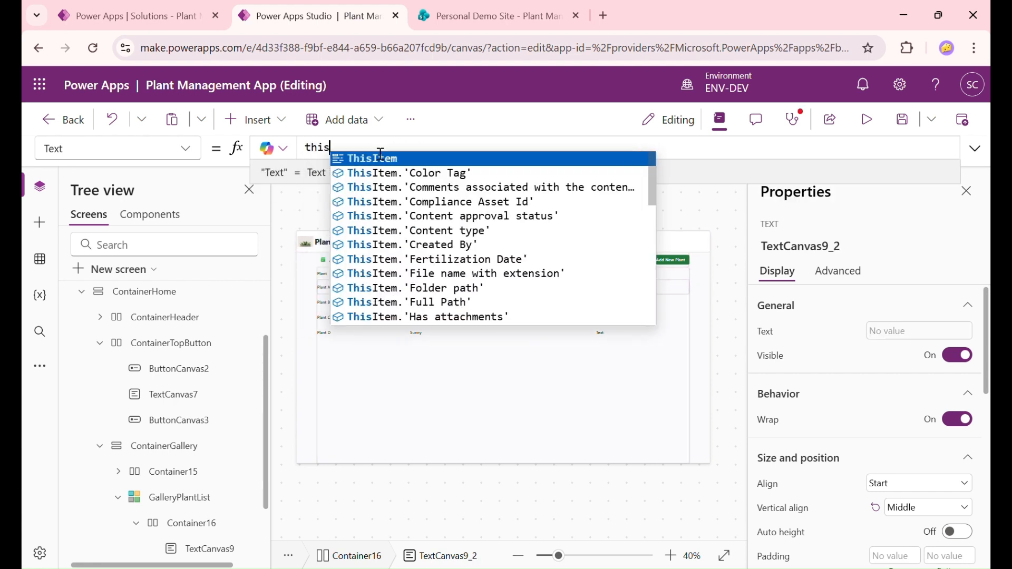
key(Tab)
text(.wat)
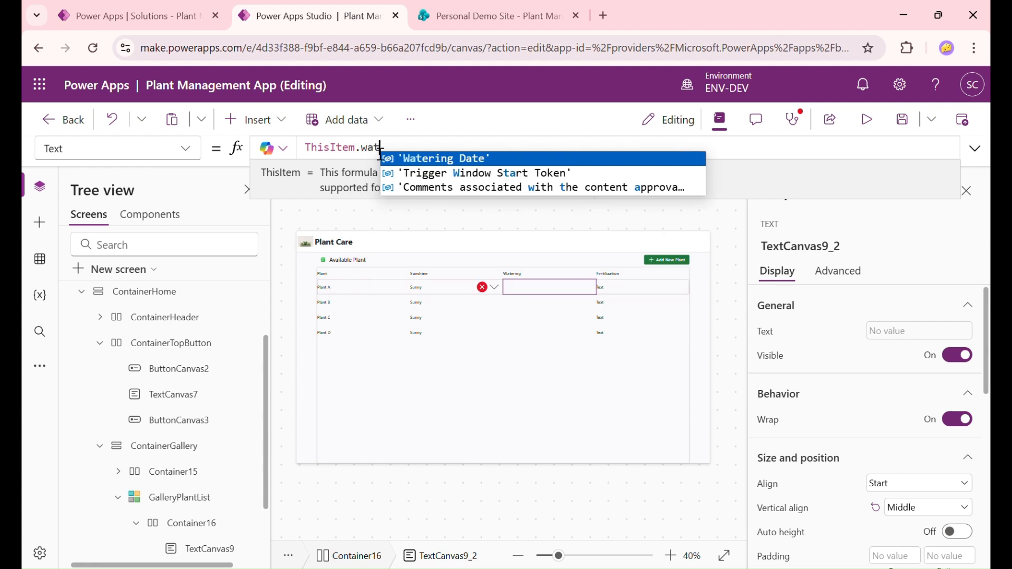
key(Tab)
Set the Text property of TextCanvas9_3 in the Fertilization column to ThisItem.'Fertilization Date'
click(628, 285)
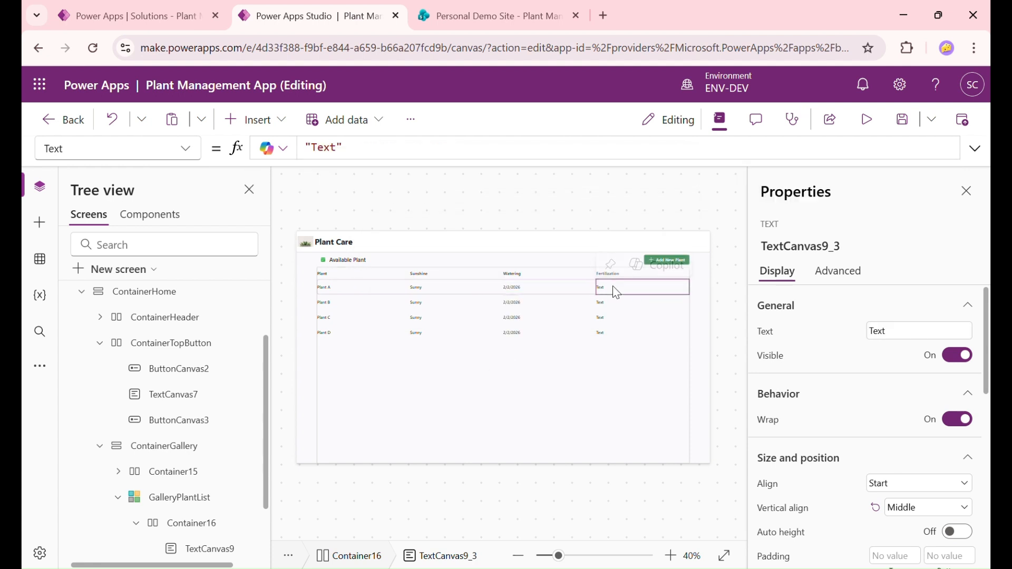
triple_click(341, 149)
text(ths)
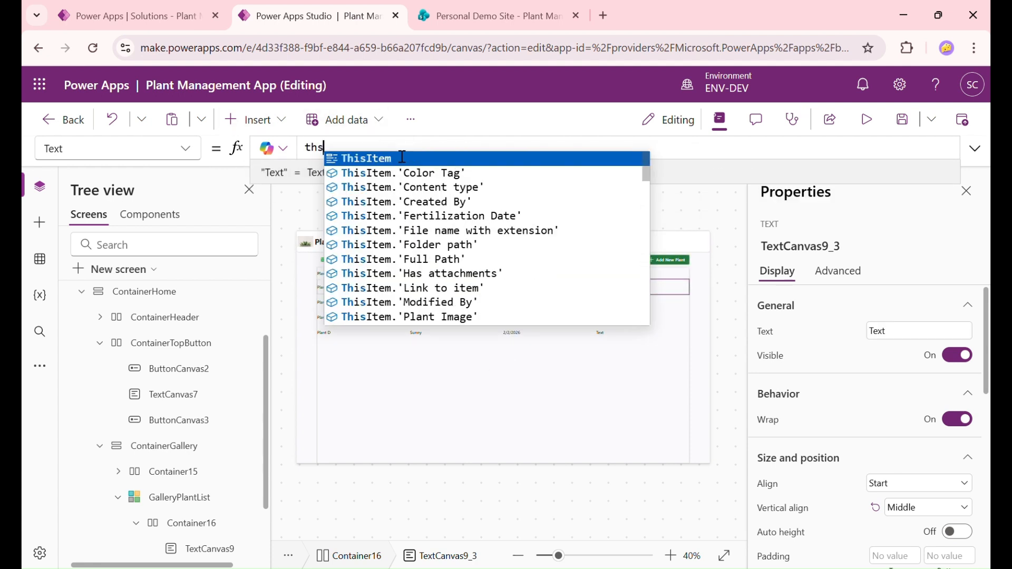
key(Tab)
text(.fer)
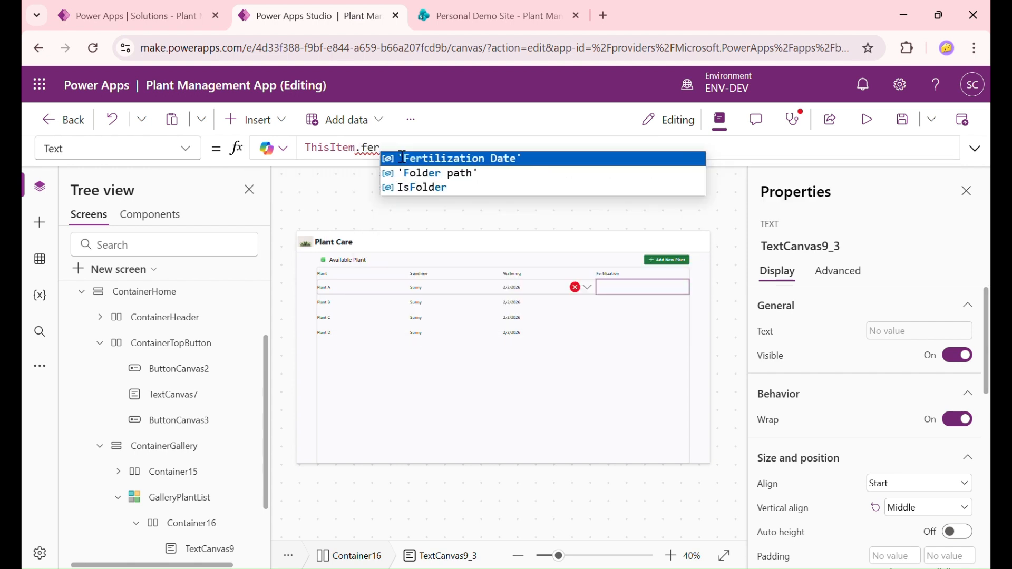
click(402, 158)
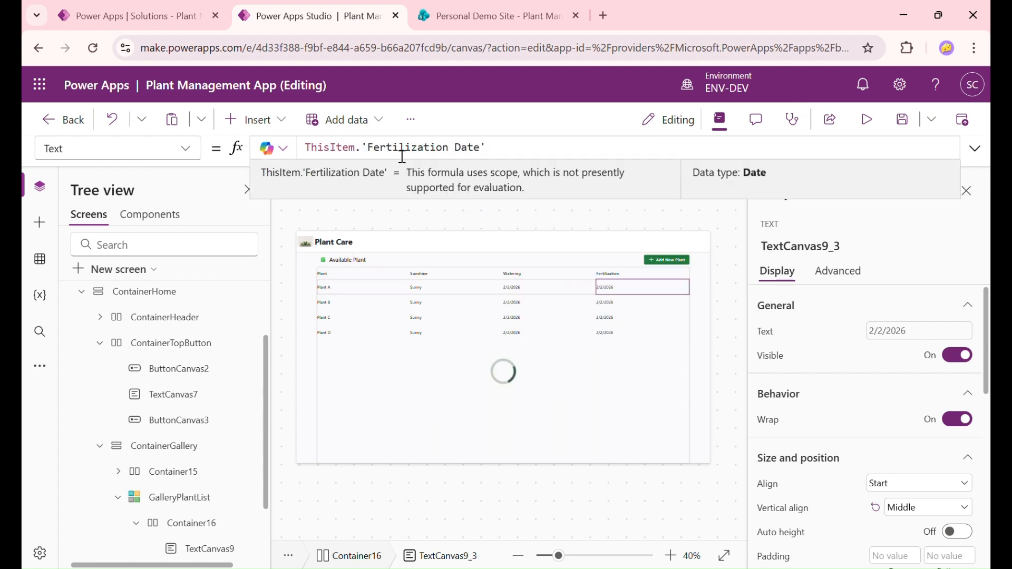
Set the Fill property of ContainerGallery to Color.White
scroll(200, 473, down, 2)
click(194, 446)
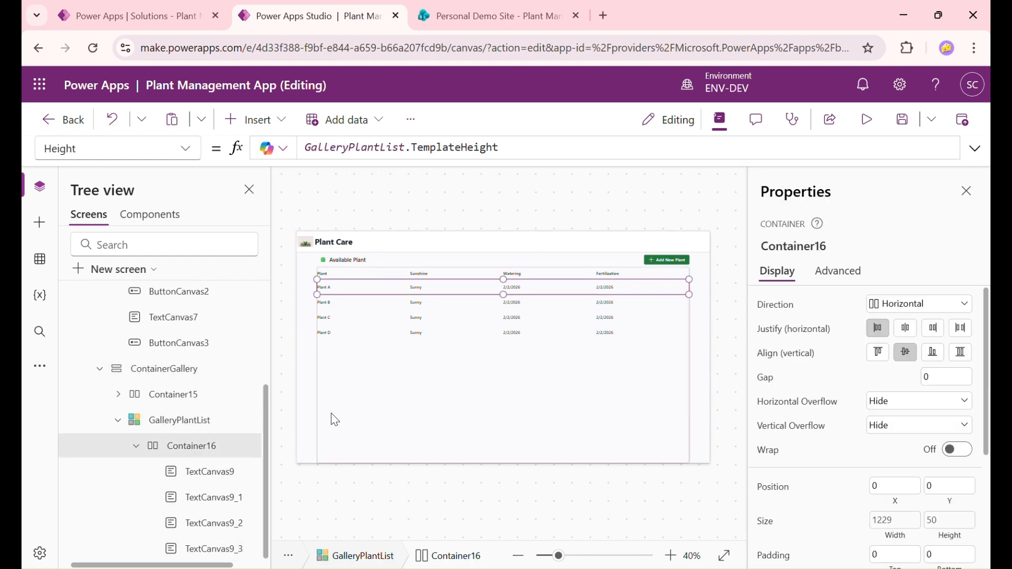
click(176, 379)
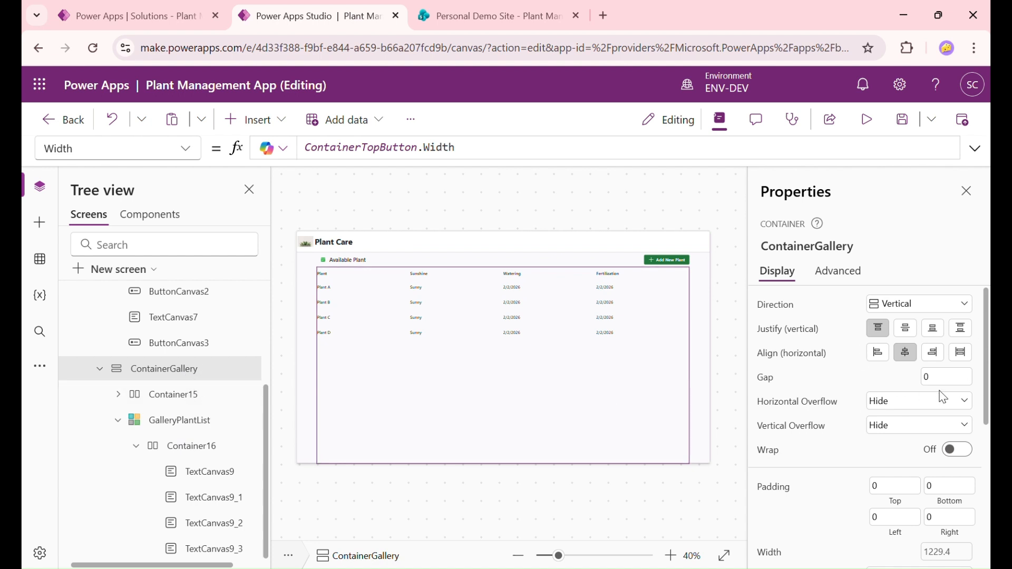
scroll(943, 398, down, 4)
scroll(874, 364, up, 2)
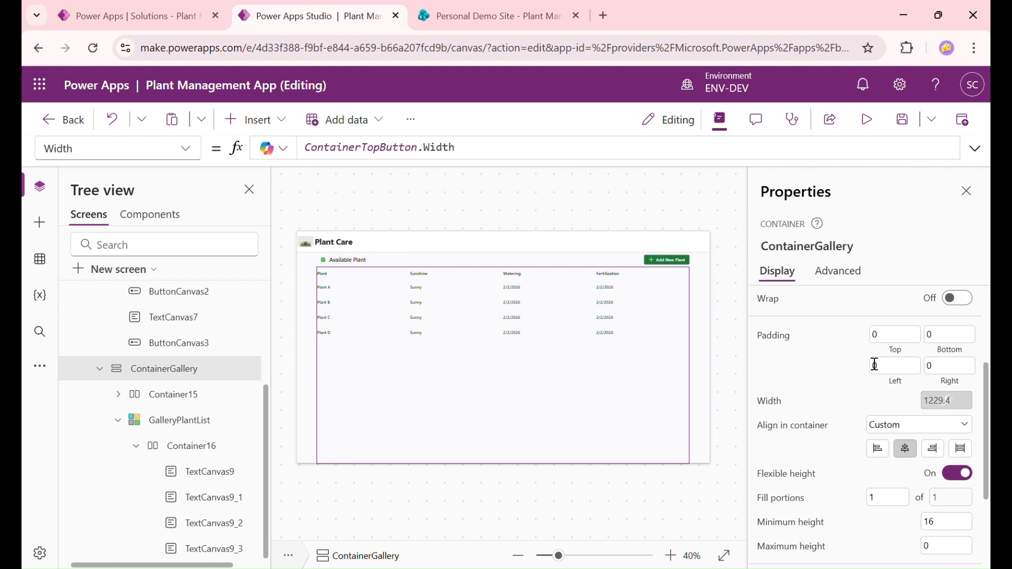
scroll(895, 377, up, 2)
click(166, 153)
text(fi)
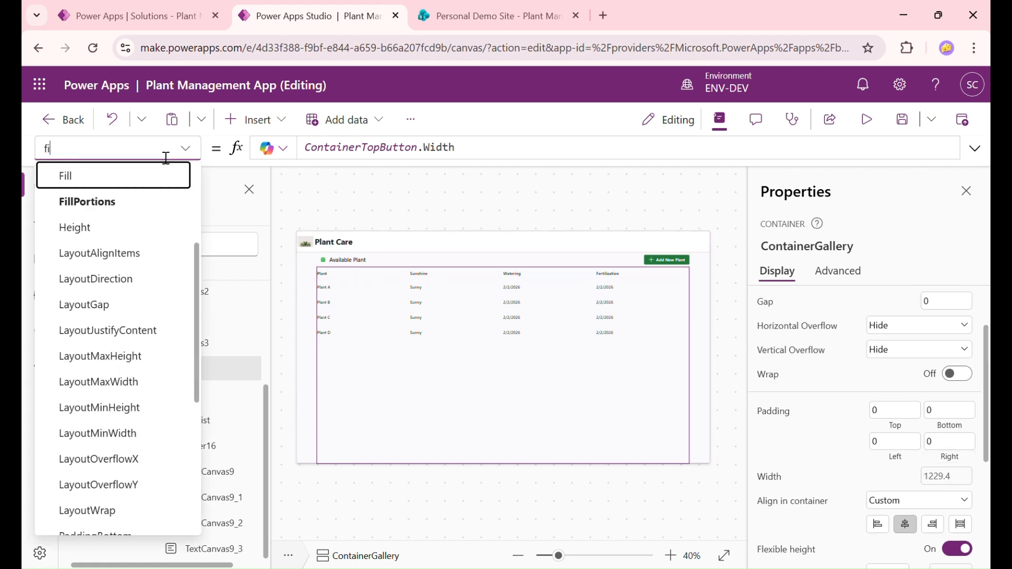
key(Return)
triple_click(402, 149)
text(whi)
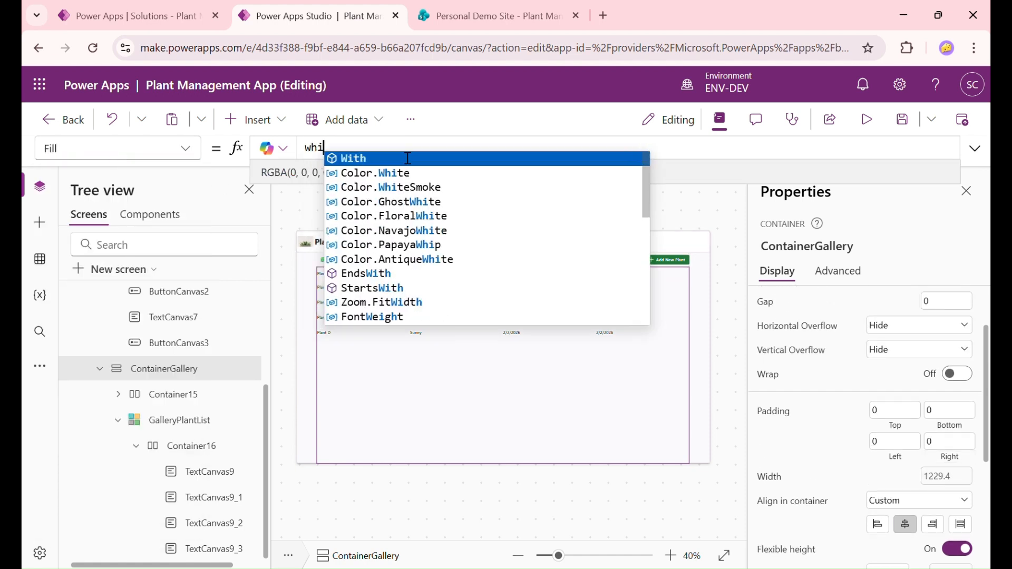
text(te)
key(Return)
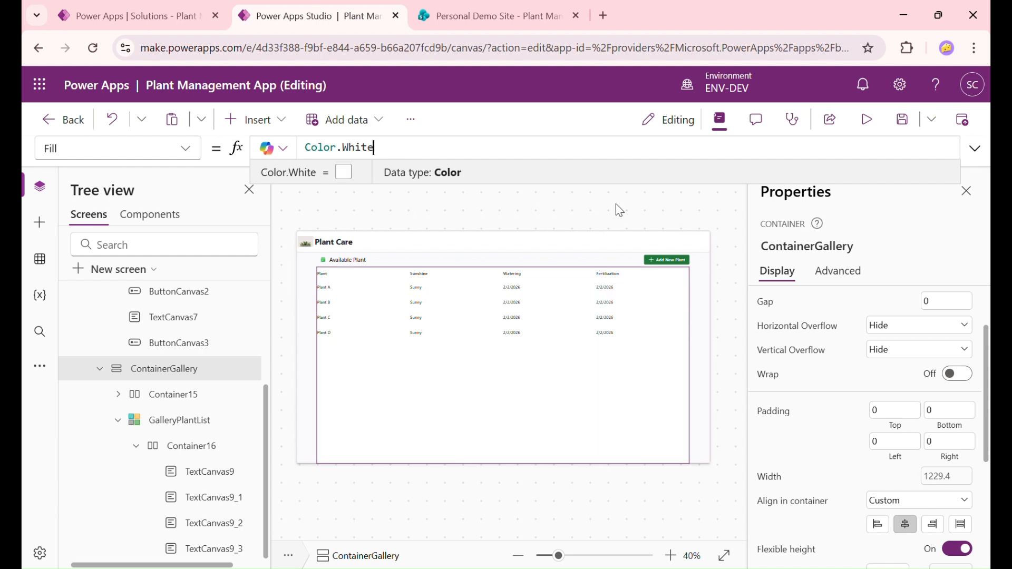
click(615, 205)
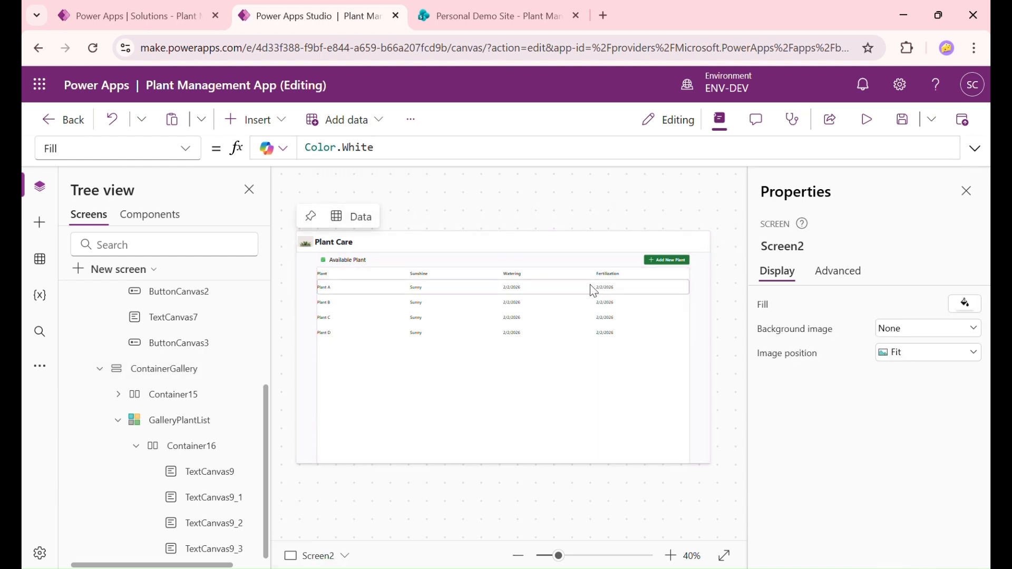
Examine how ContainerHome, ContainerHeader and ContainerTopButton are nested and laid out on Screen2
click(118, 420)
click(100, 497)
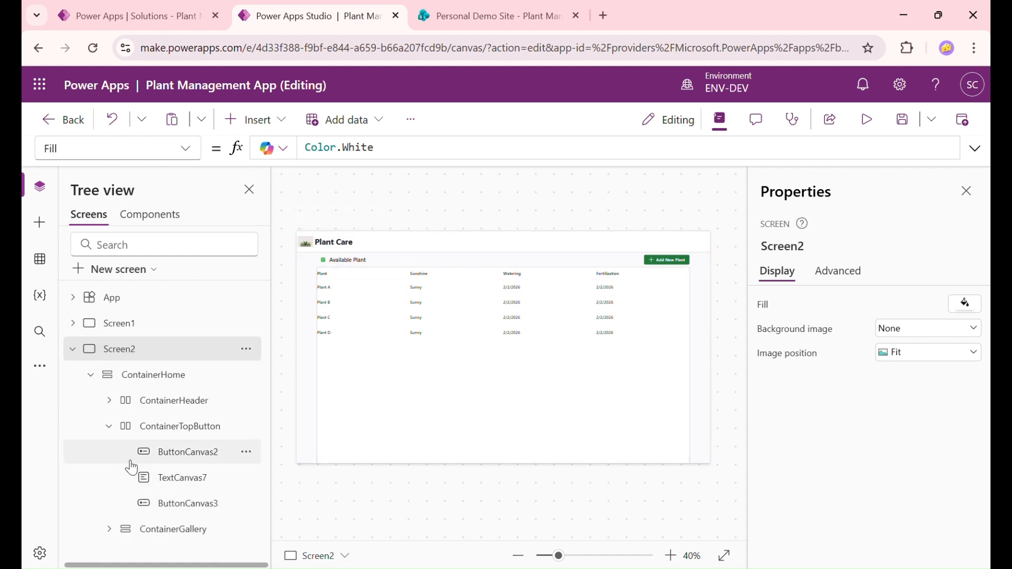
click(163, 384)
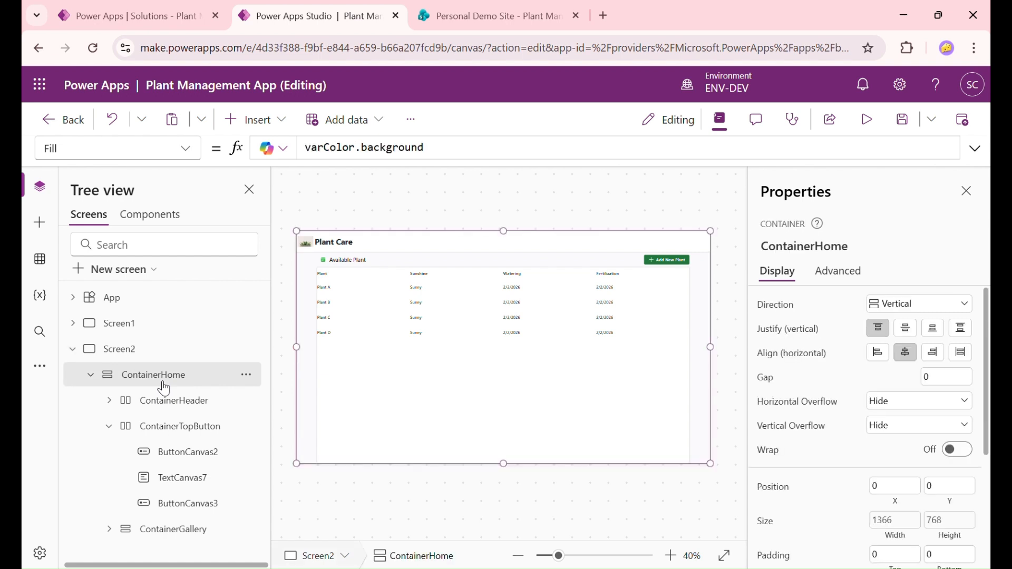
click(151, 437)
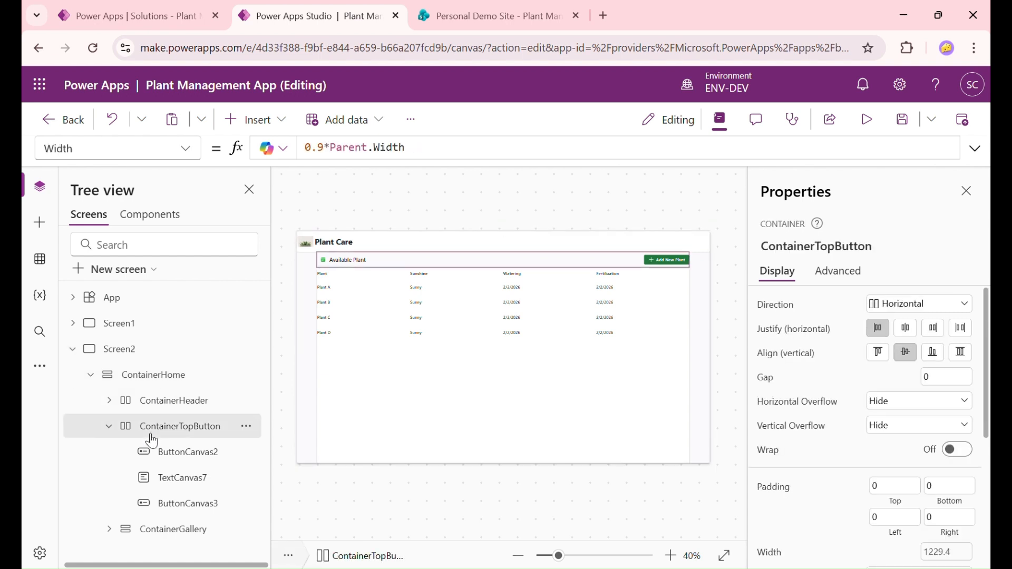
click(159, 403)
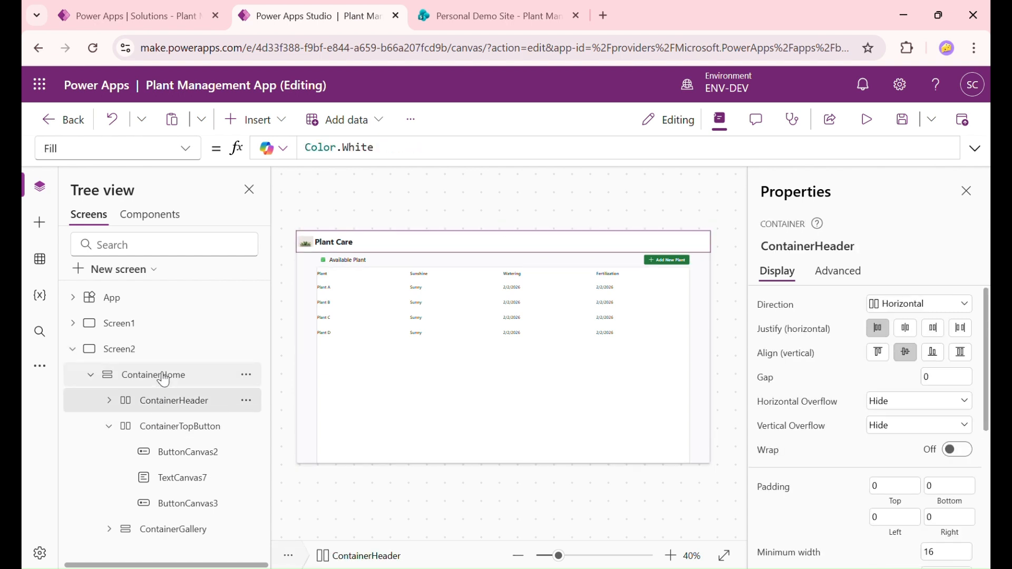
click(158, 377)
click(162, 405)
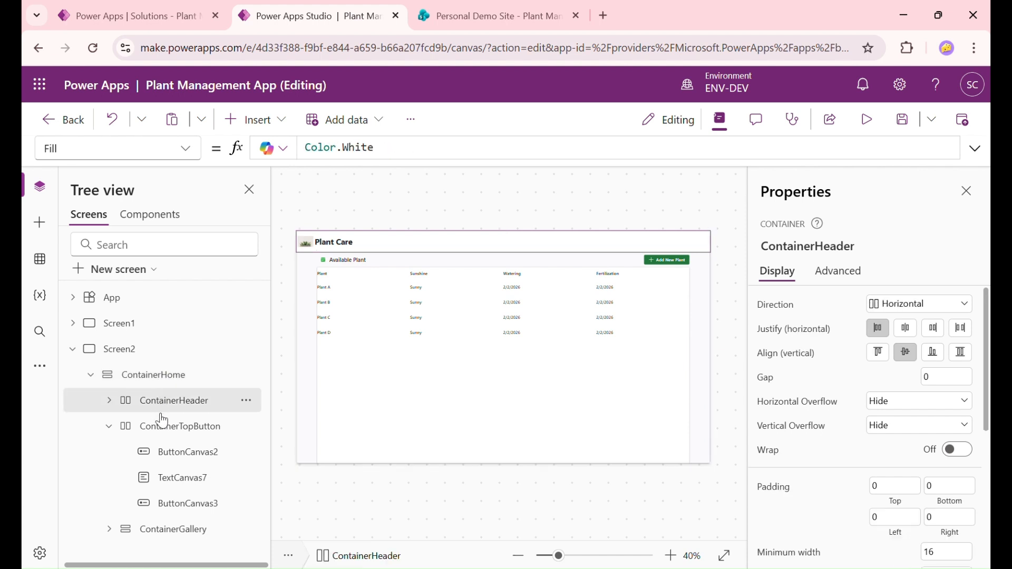
click(165, 428)
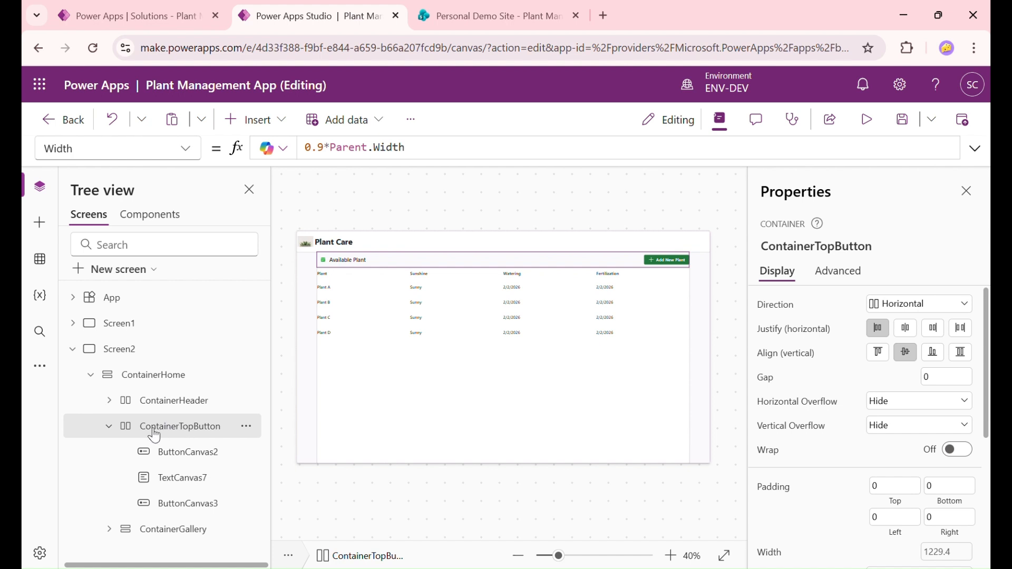
Collapse the child containers of ContainerHome, including ContainerTopButton and ContainerGallery, to leave only the top-level structure listed
click(109, 401)
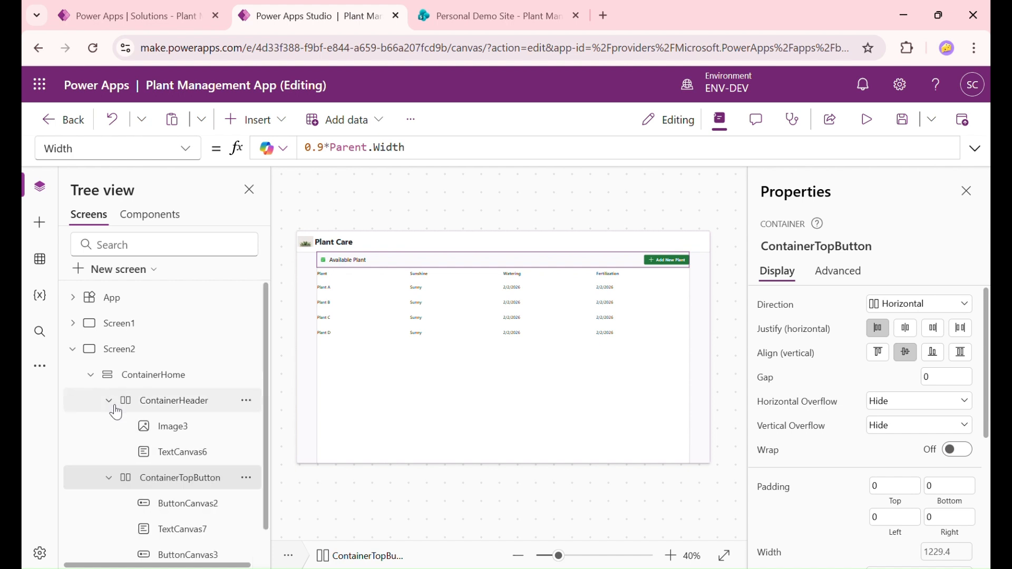
click(111, 403)
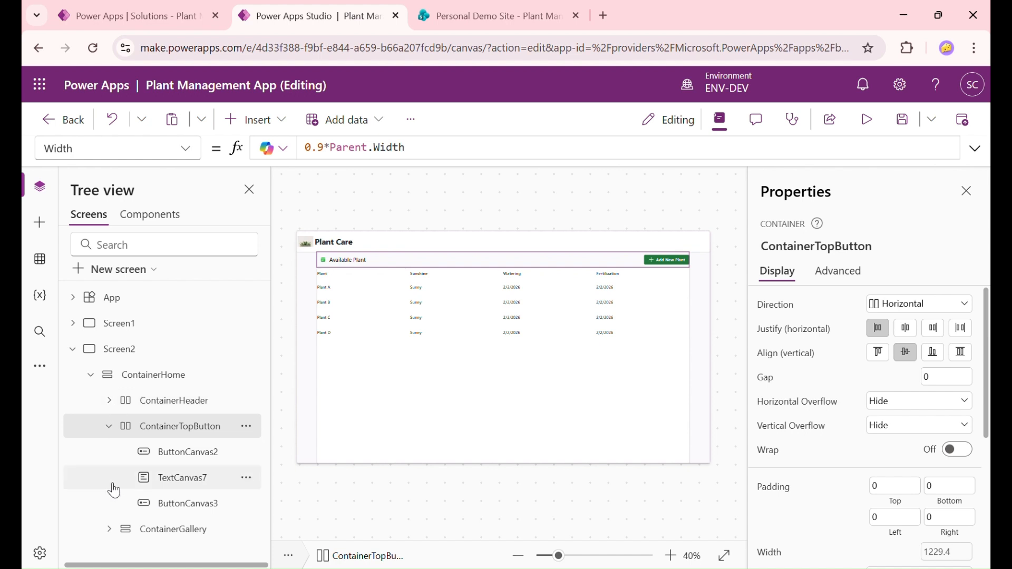
click(109, 529)
click(109, 426)
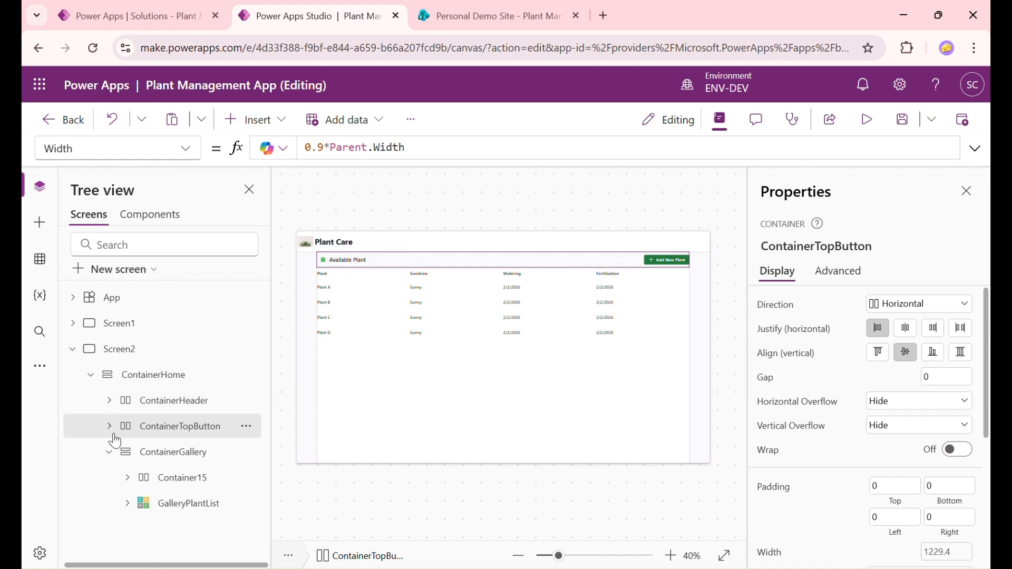
click(109, 451)
Duplicate ContainerTopButton inside ContainerHome, placing the copy beneath ContainerGallery
click(153, 374)
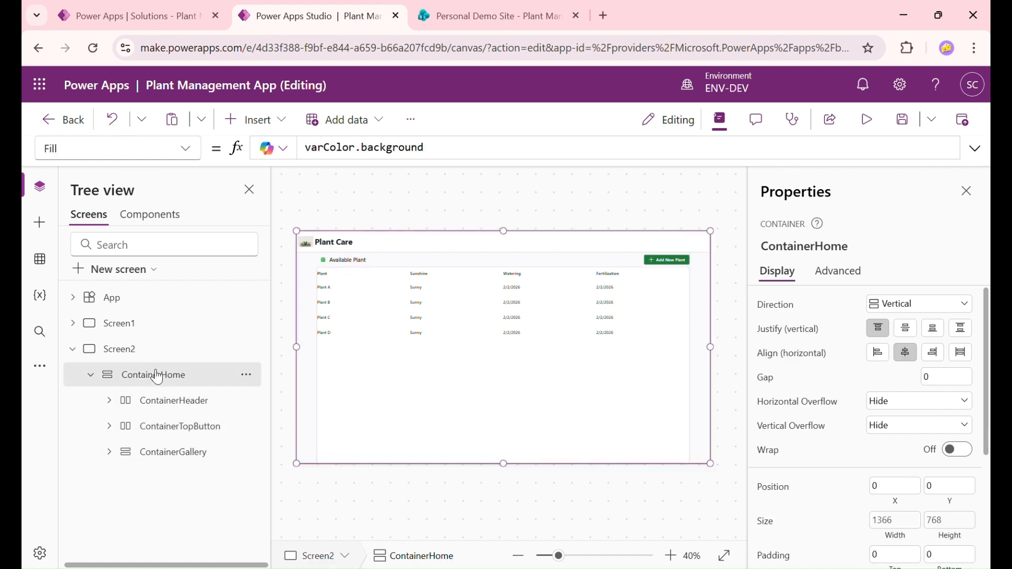
click(259, 119)
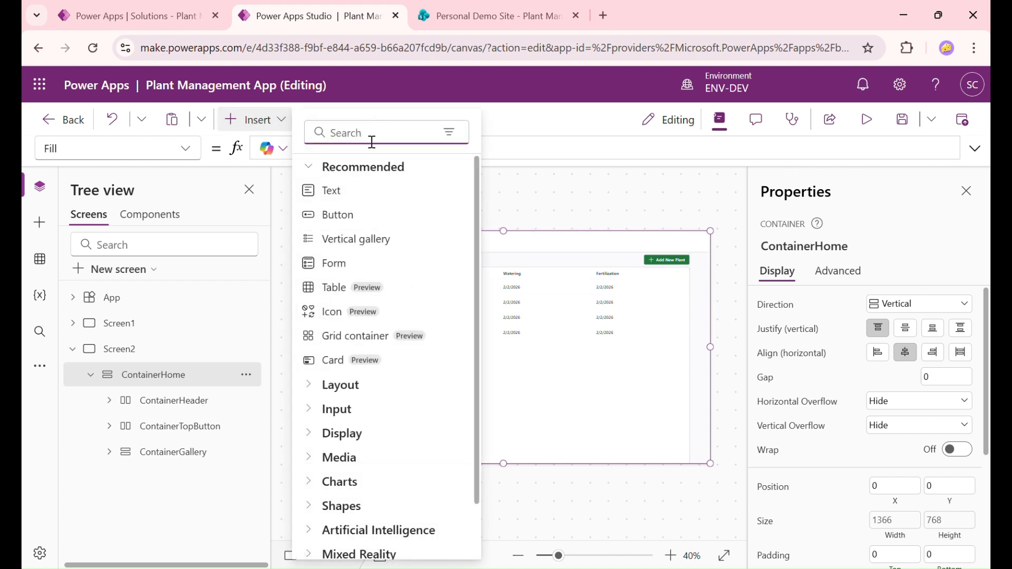
click(182, 428)
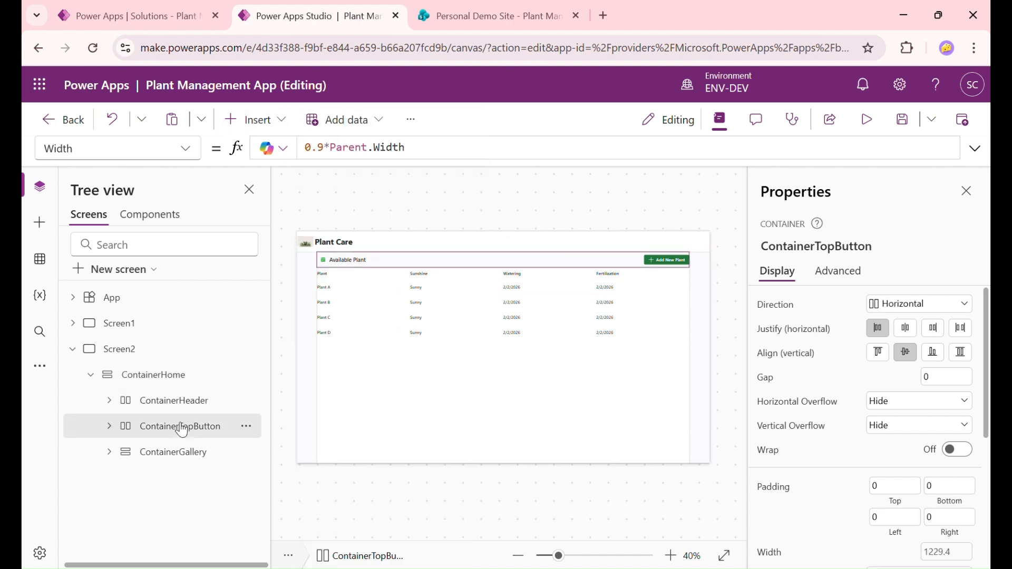
click(185, 376)
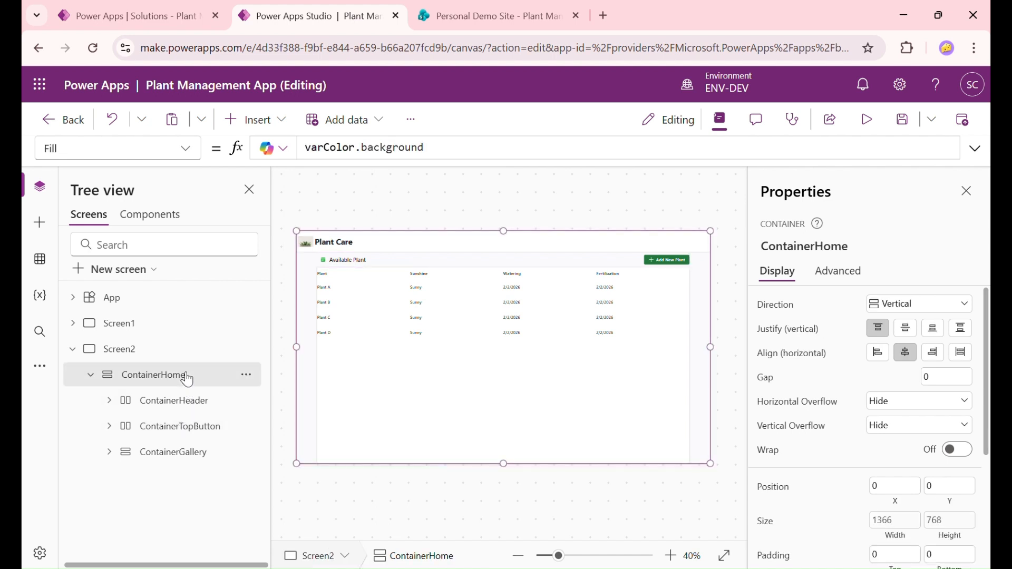
click(181, 426)
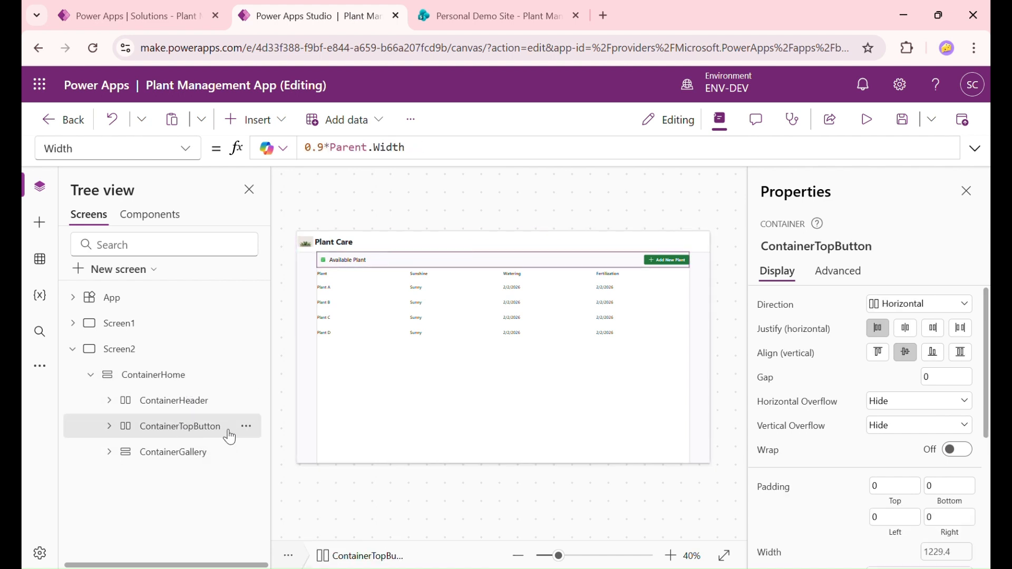
click(183, 378)
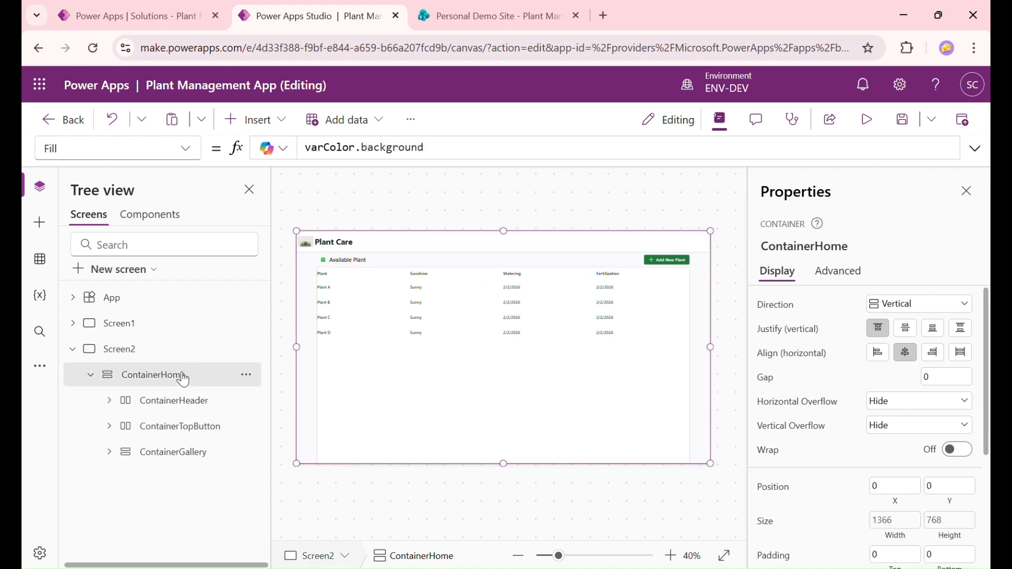
key(ctrl+v)
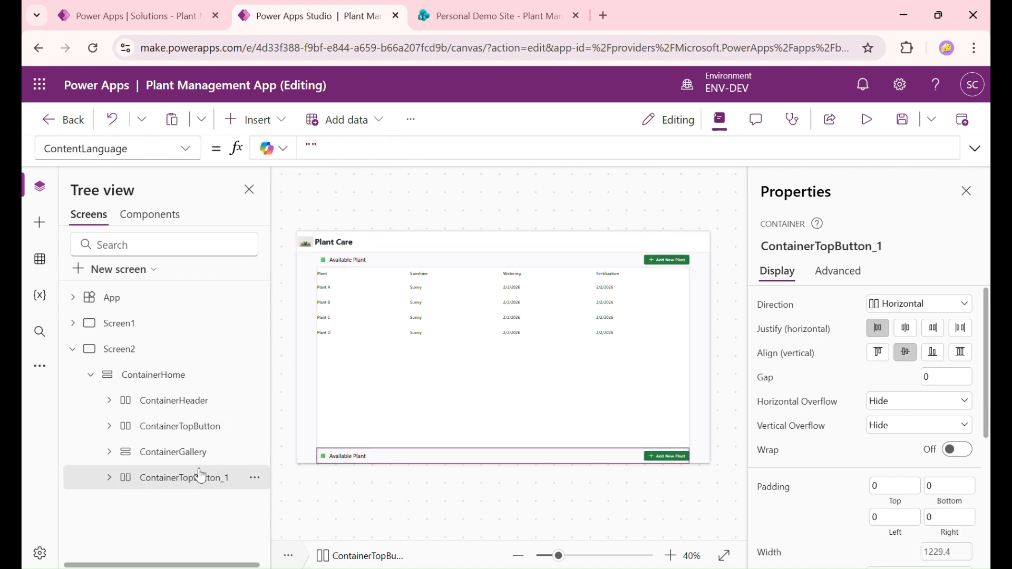
Delete the Add New Plant button from the copied top button container
click(108, 478)
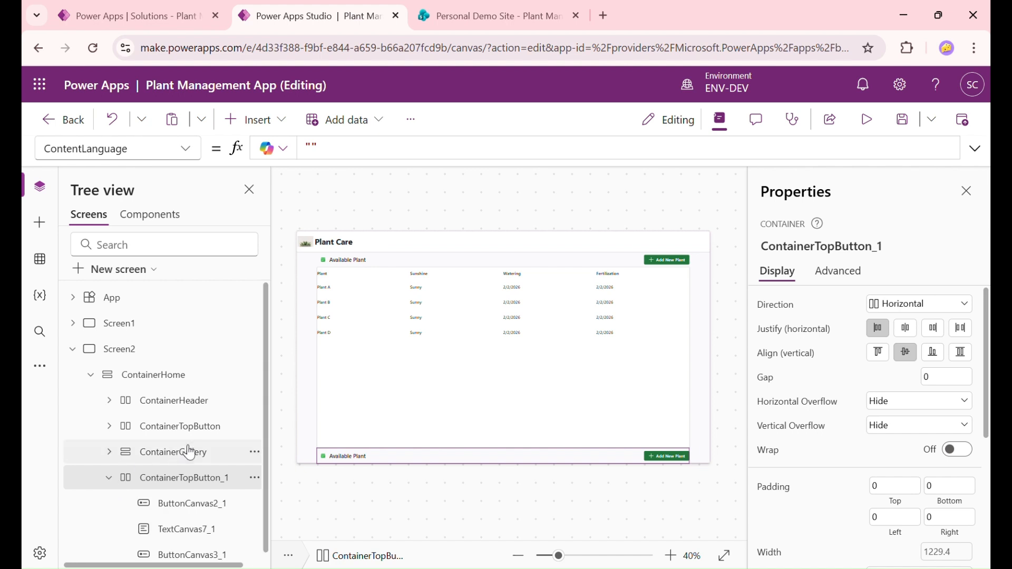
click(203, 551)
key(Delete)
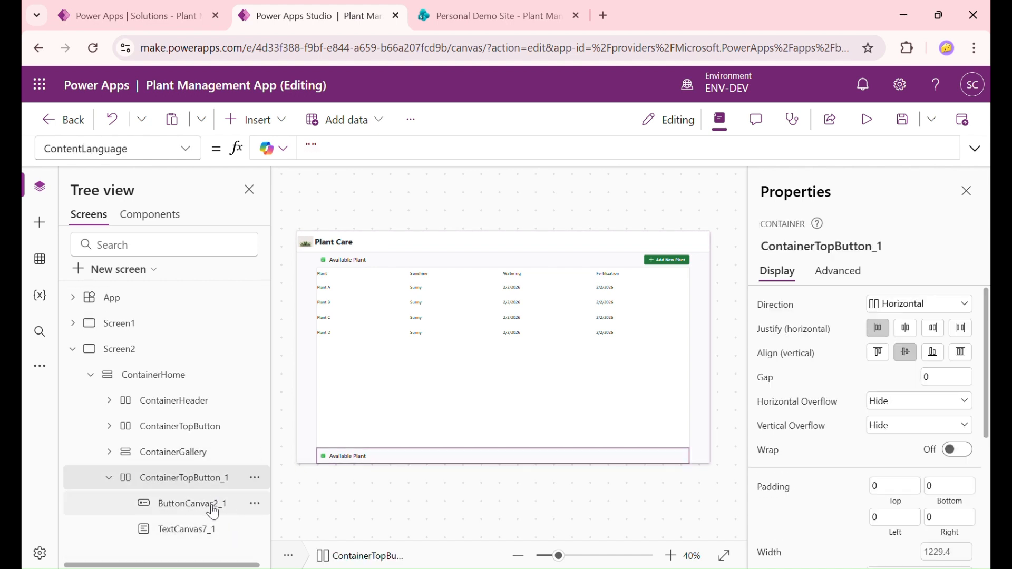
Set the Text property of the heading in the copied container to "Plant Images"
click(210, 525)
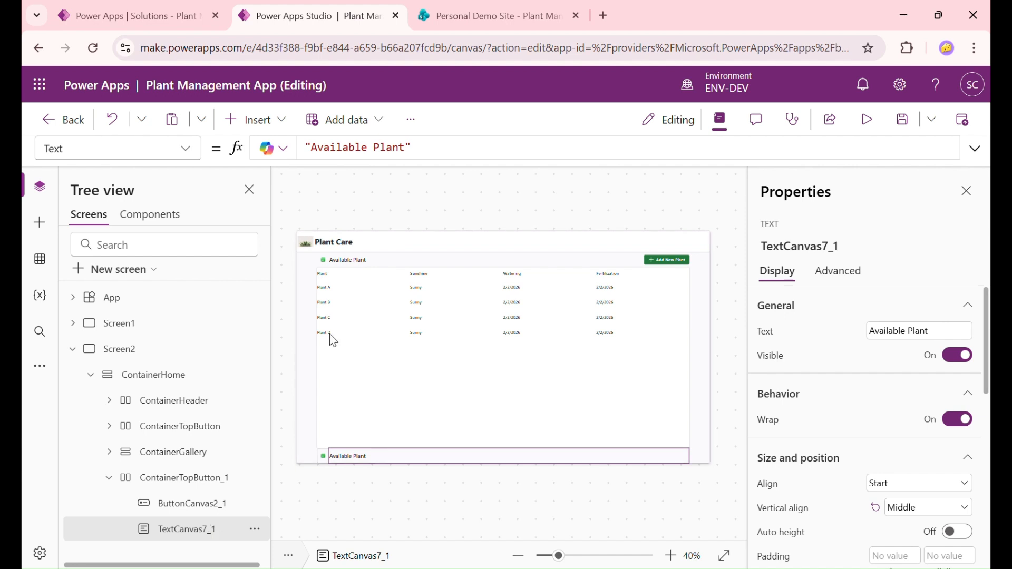
click(377, 153)
key(BackSpace)
key(BackSpace)
key(BackSpace)
key(BackSpace)
key(BackSpace)
key(BackSpace)
key(BackSpace)
key(BackSpace)
key(BackSpace)
key(BackSpace)
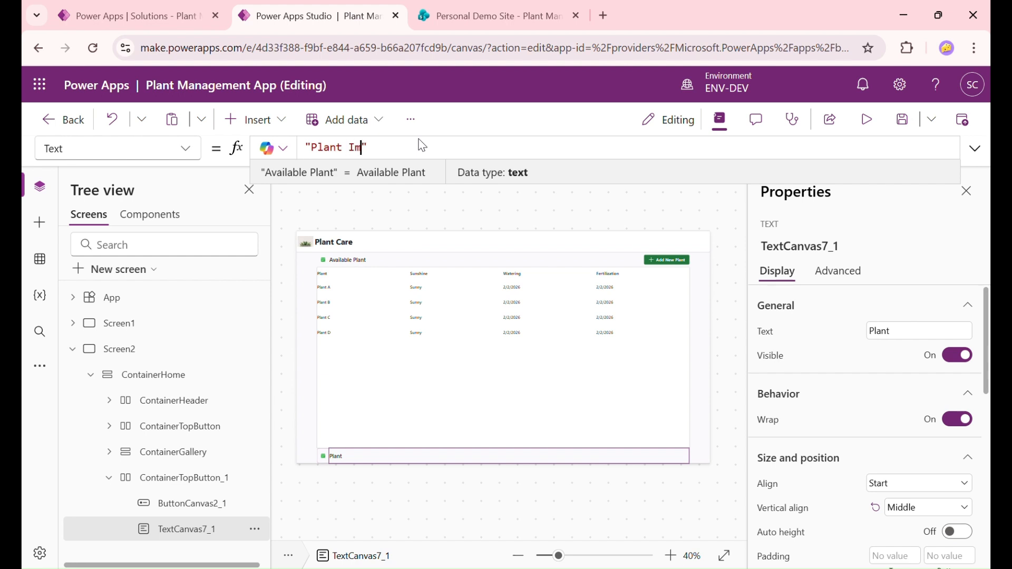
click(727, 318)
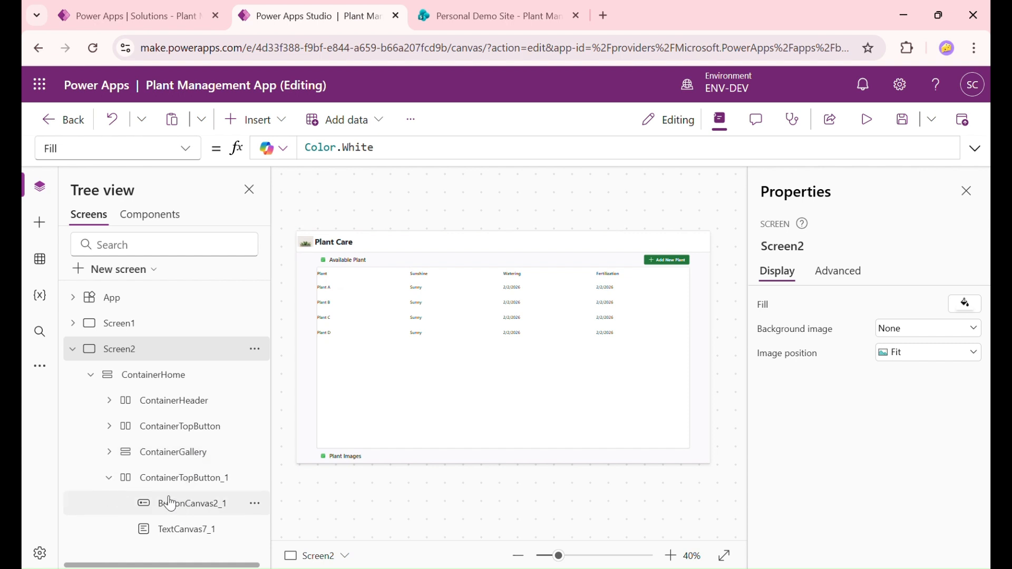
Insert a vertical container into ContainerHome beneath the Plant Images heading bar
click(110, 479)
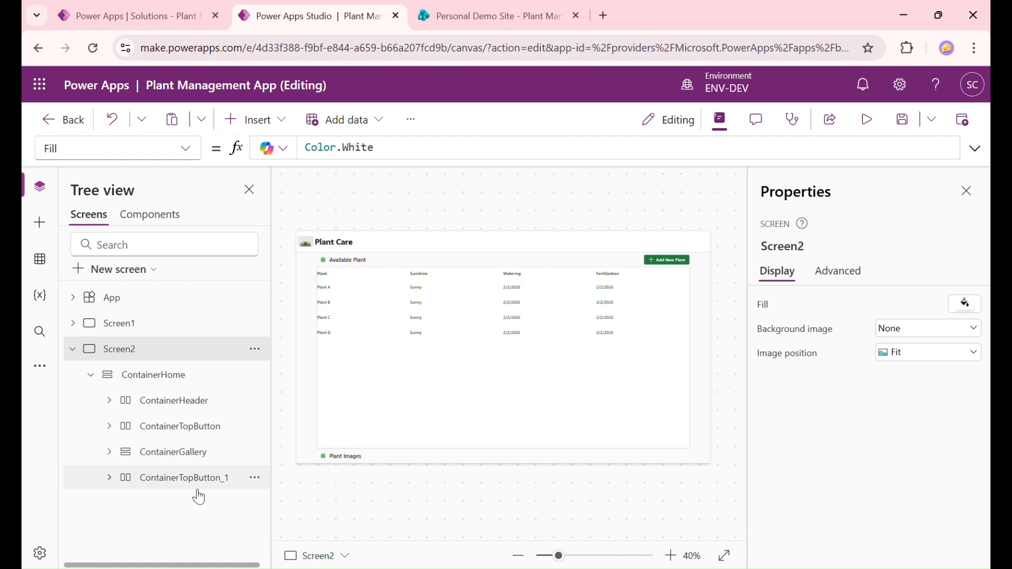
click(112, 455)
click(115, 454)
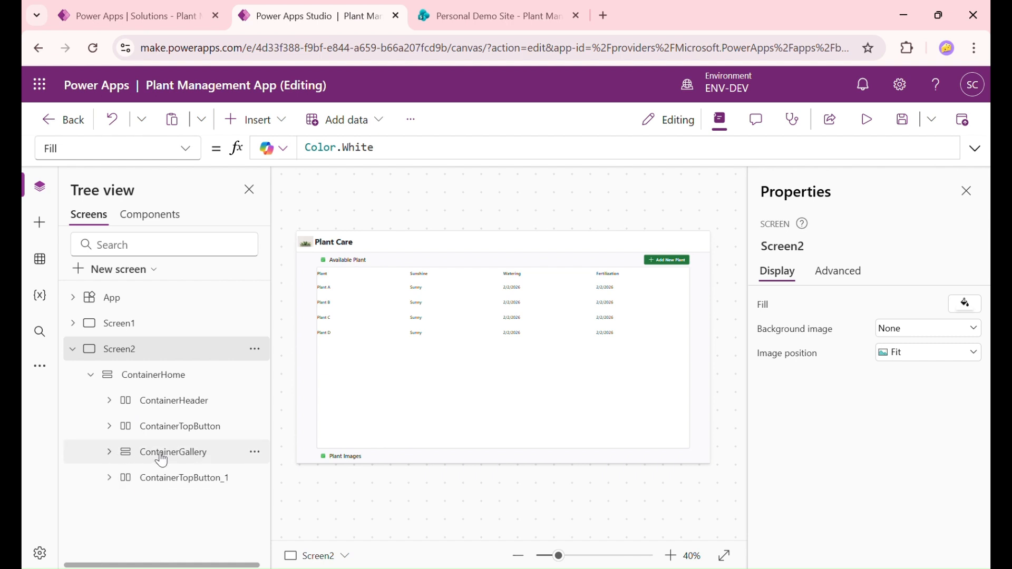
click(160, 456)
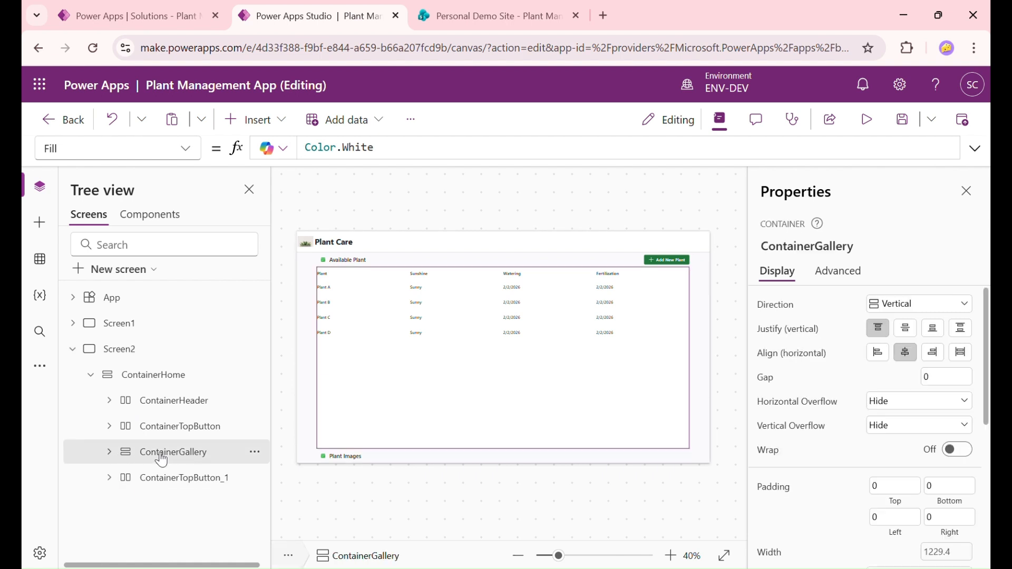
click(179, 477)
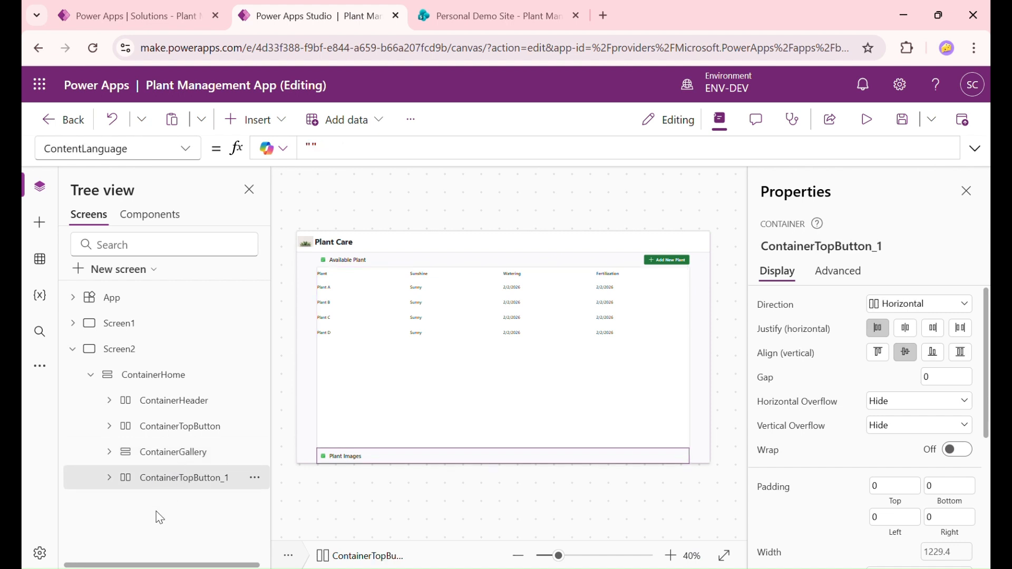
click(172, 375)
click(252, 120)
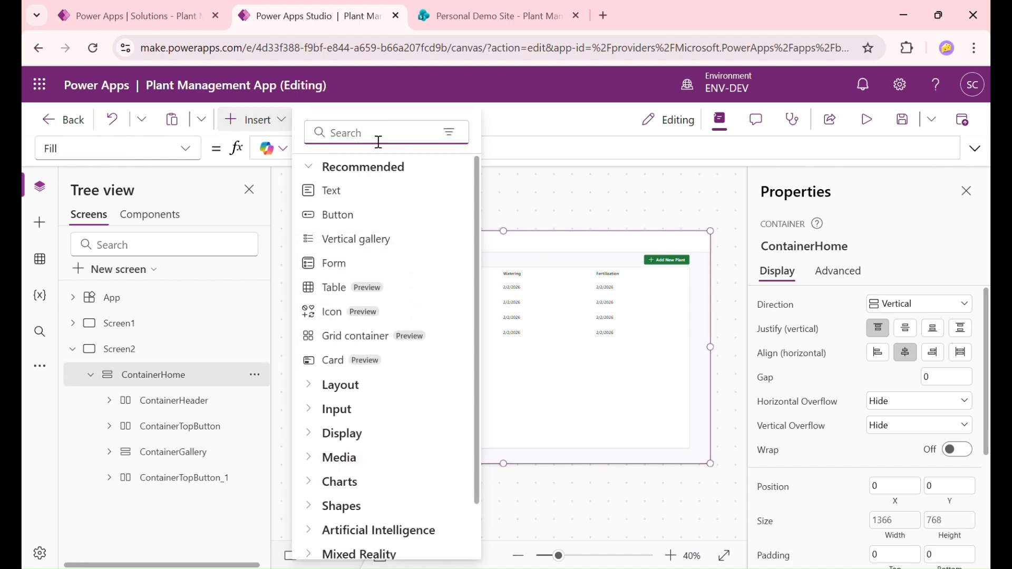
text(contain)
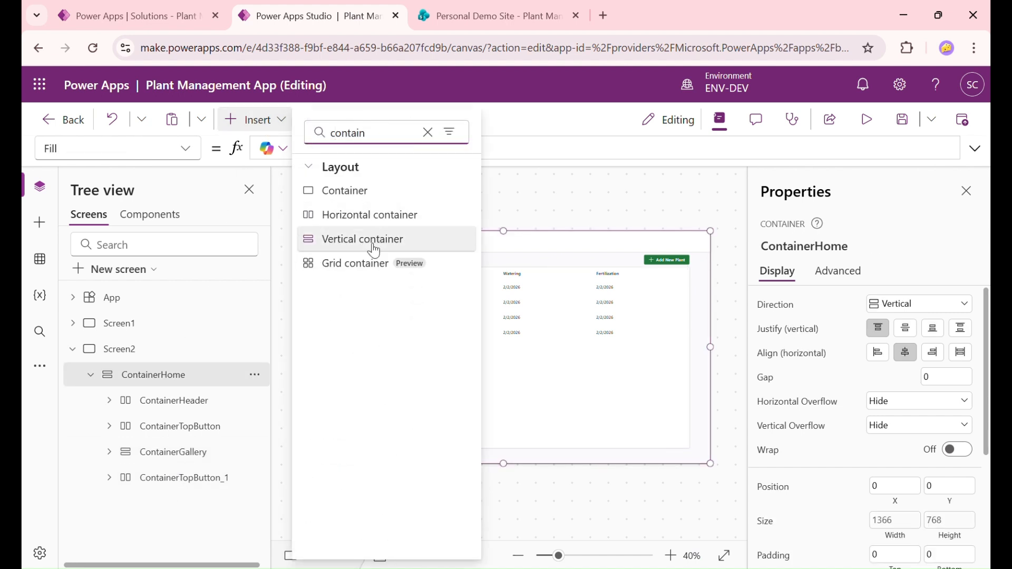
click(367, 239)
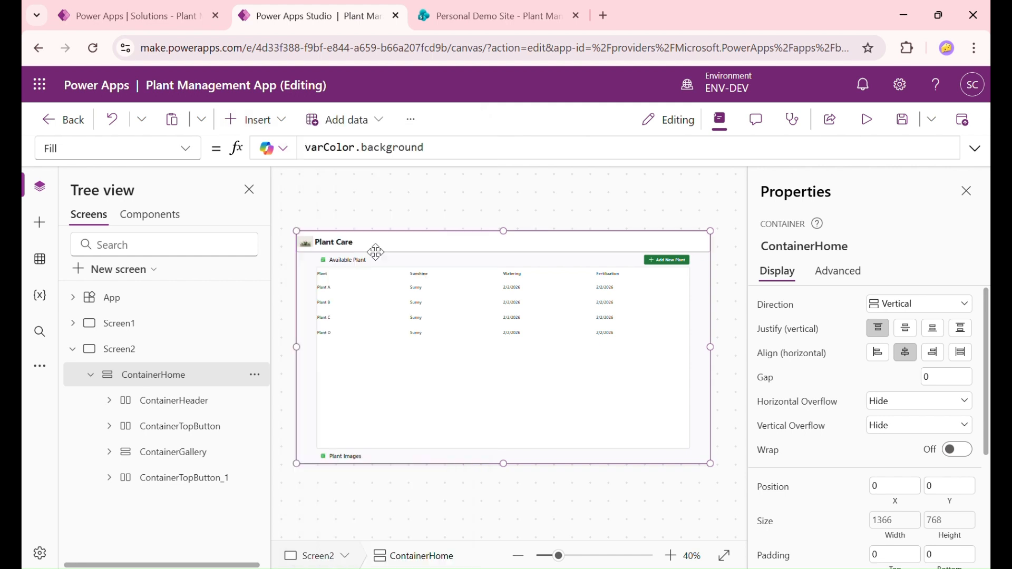
Rename the container holding the Plant Images heading as ContainerMiddleSection
double_click(206, 481)
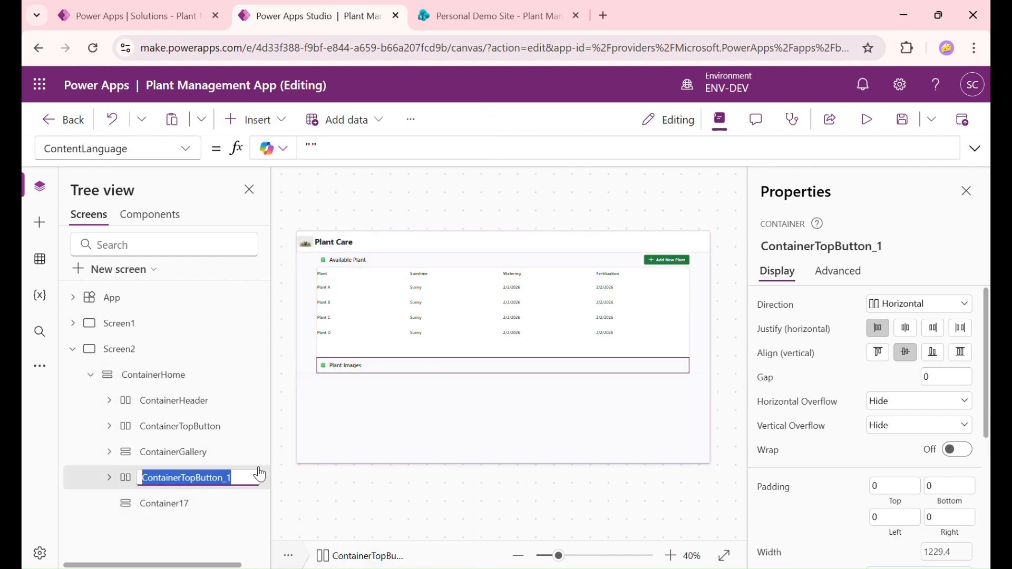
key(Right)
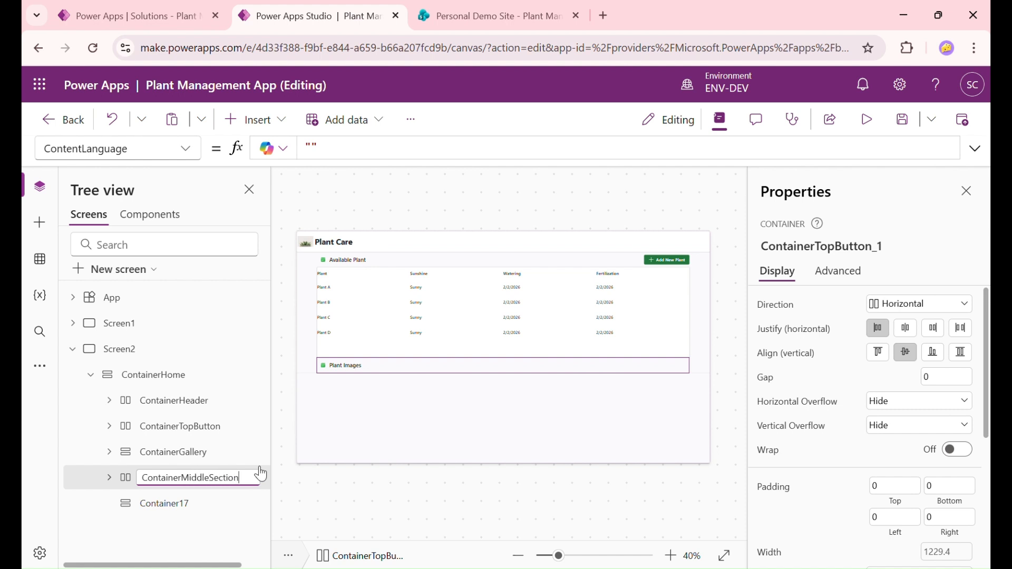
key(Return)
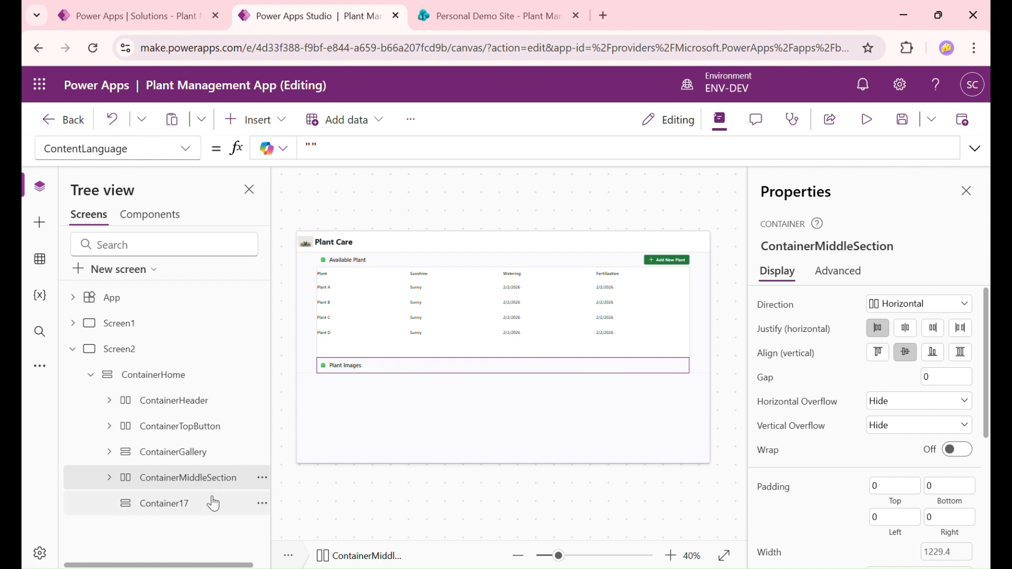
Rename the new empty vertical container as ContainerPlantPicture
double_click(213, 503)
key(Right)
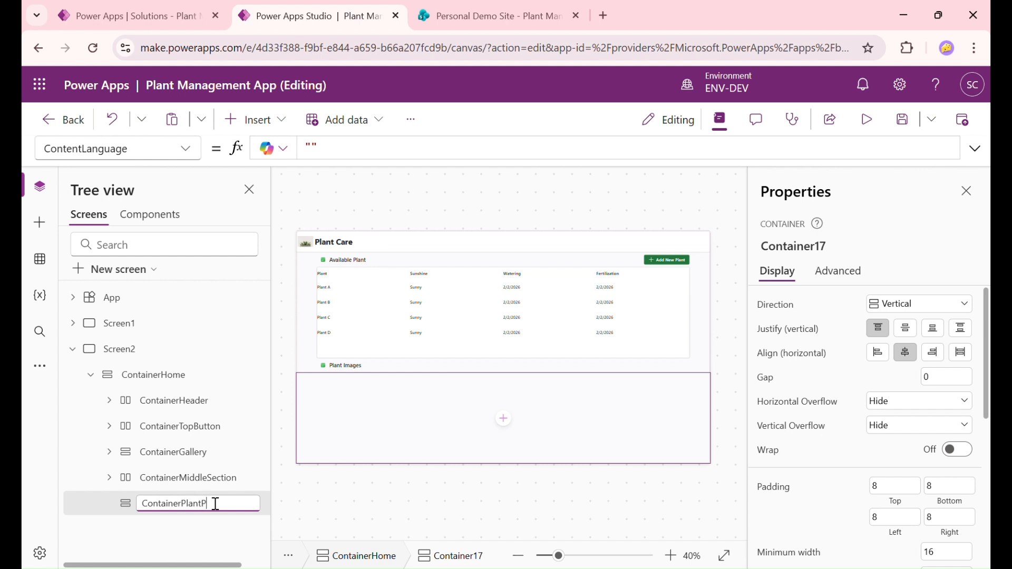
text(PlantPicture)
key(Return)
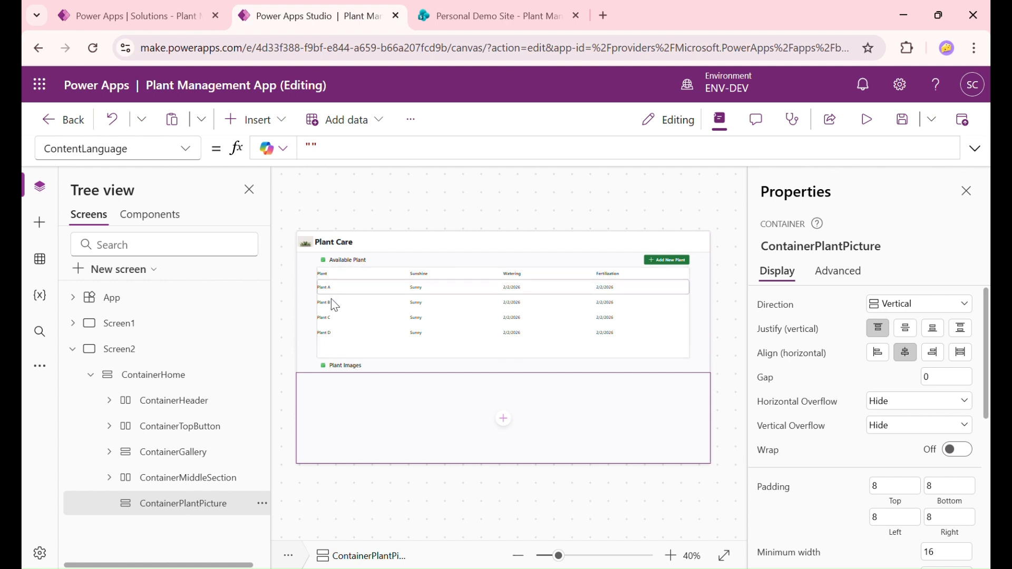
Set the Width property of ContainerPlantPicture to ContainerTopButton.Width and check the width formula of ContainerTopButton
text(w)
key(Return)
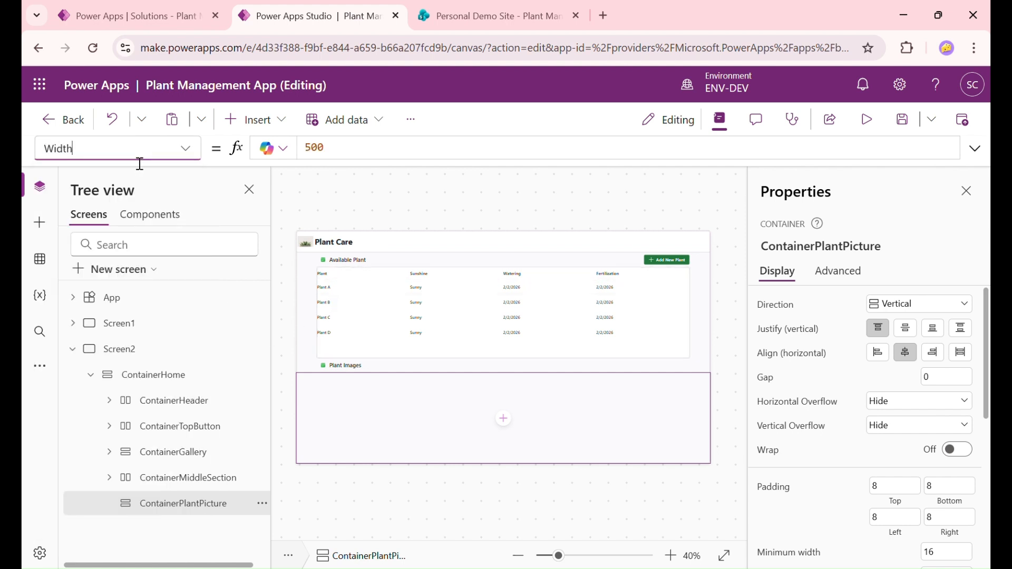
click(372, 155)
key(ctrl+a)
text(contain)
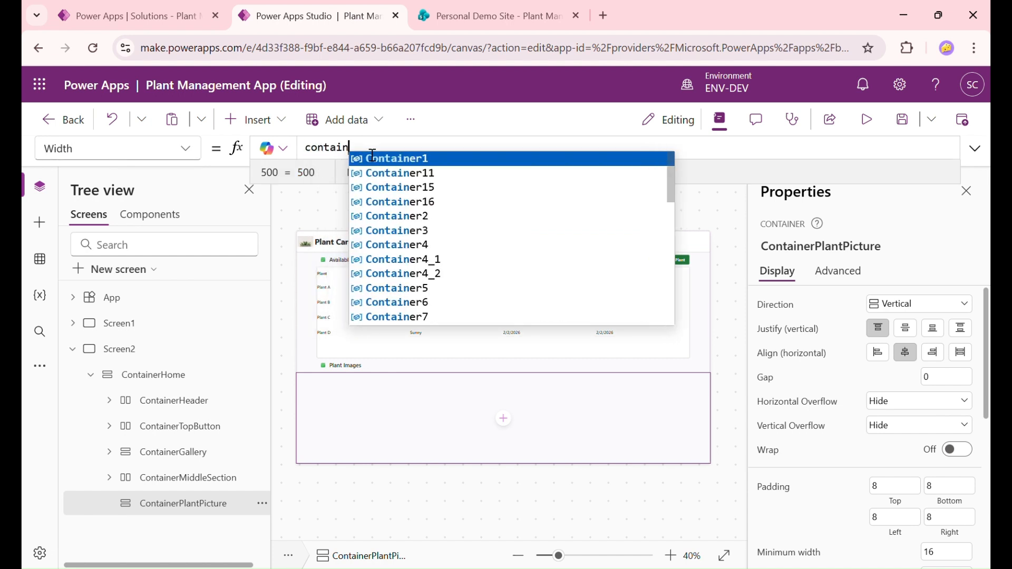
text(ertop)
key(Tab)
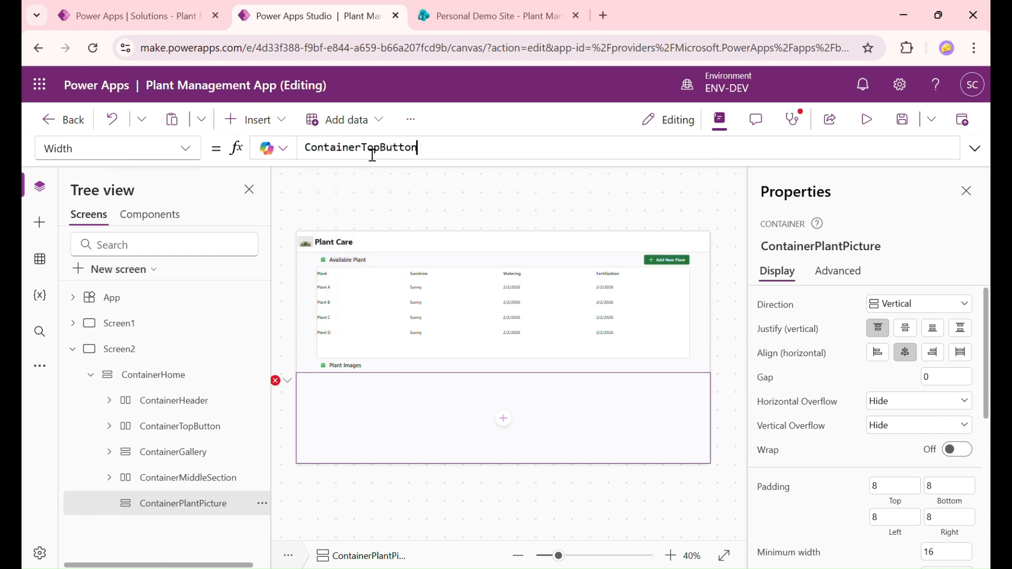
text(.wid)
key(Tab)
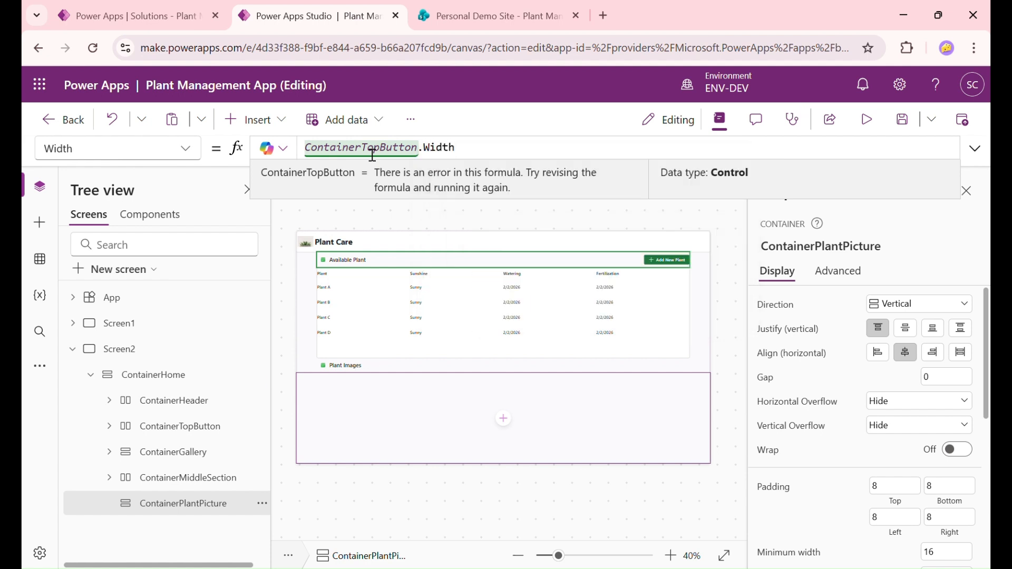
drag(420, 149, 305, 151)
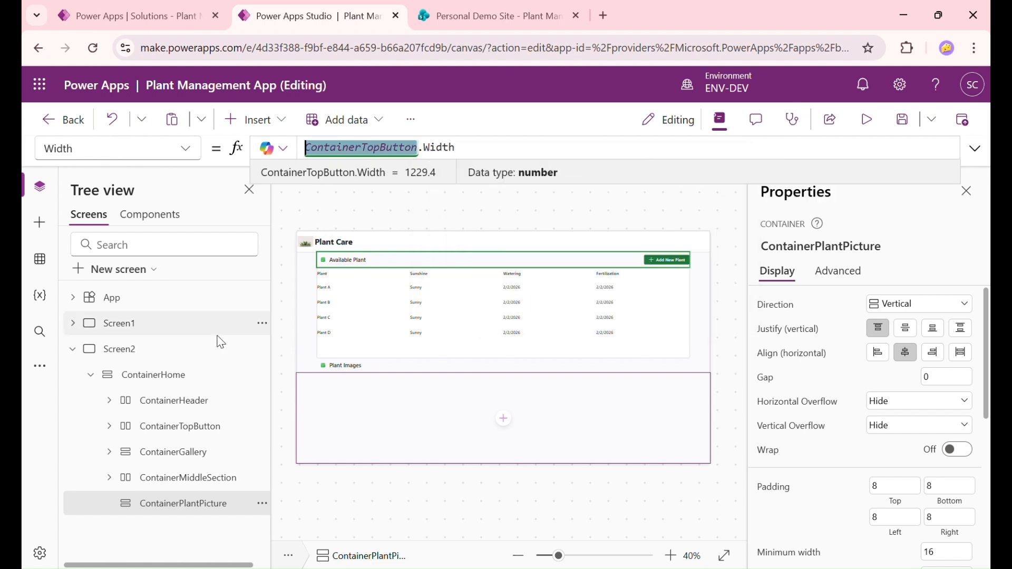
click(181, 432)
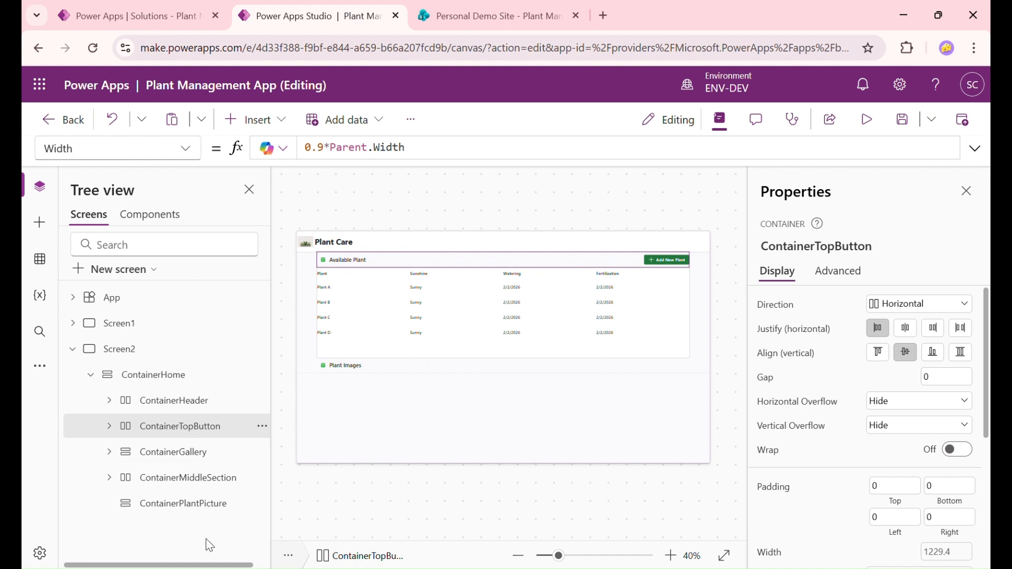
Set the top, bottom, left and right padding of ContainerPlantPicture to 0 and center it horizontally in its parent container
click(212, 512)
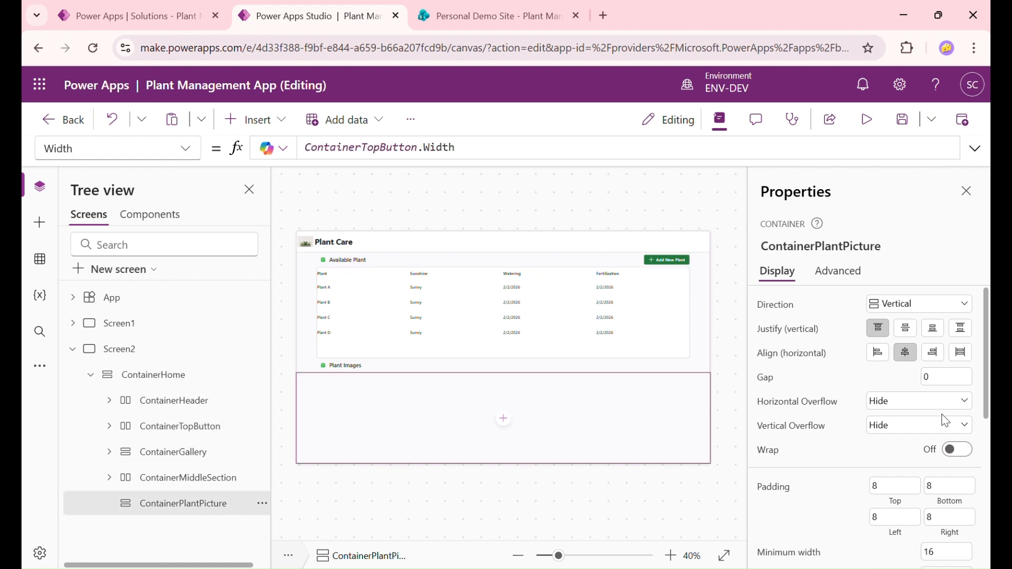
scroll(946, 421, down, 1)
click(891, 410)
text(0)
key(Tab)
text(0)
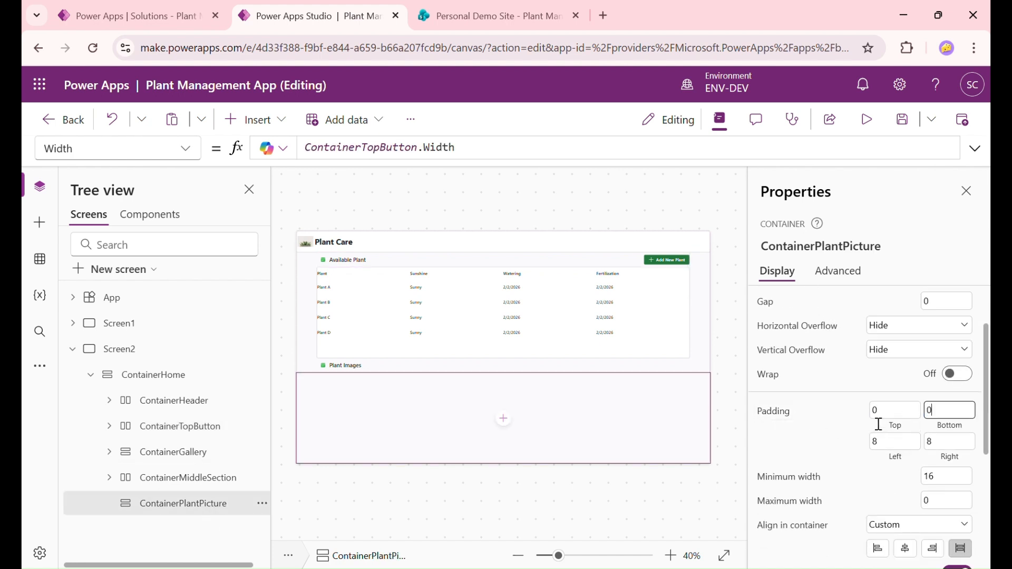
key(Tab)
text(0)
key(Tab)
text(0)
scroll(918, 425, down, 3)
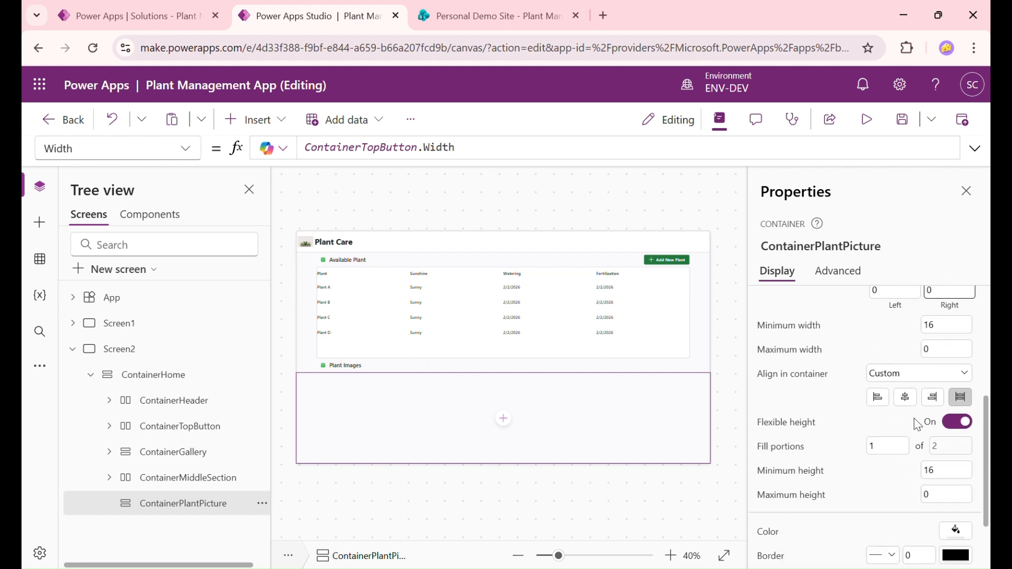
click(905, 397)
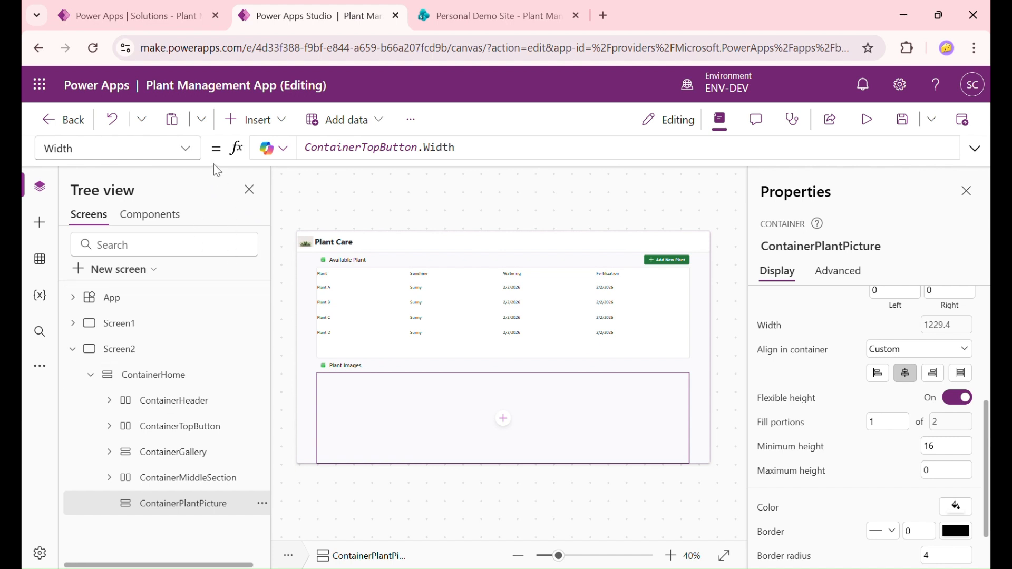
Insert a blank horizontal gallery into ContainerPlantPicture and connect it to the Plant Management Task data source
click(279, 123)
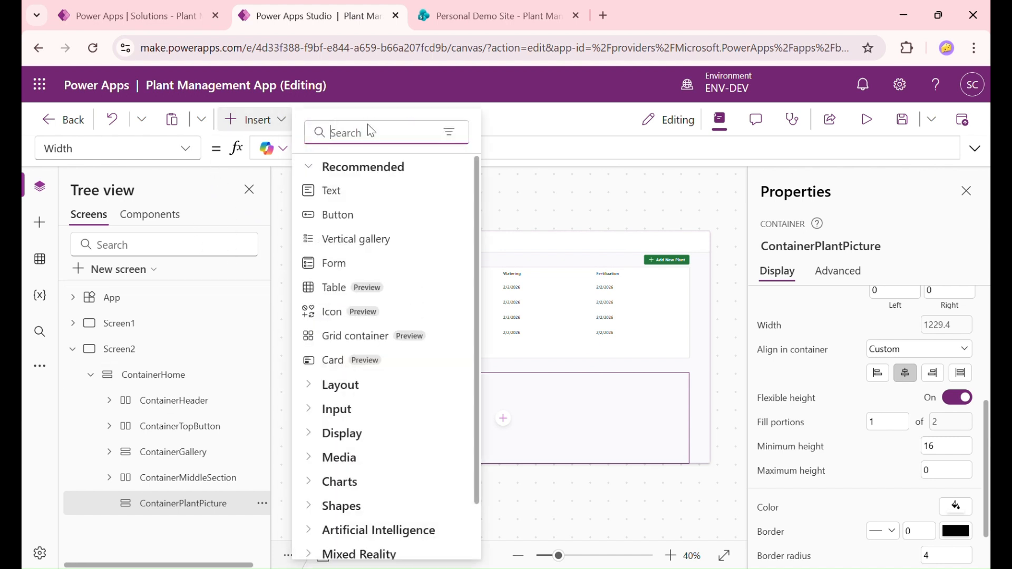
text(gallery)
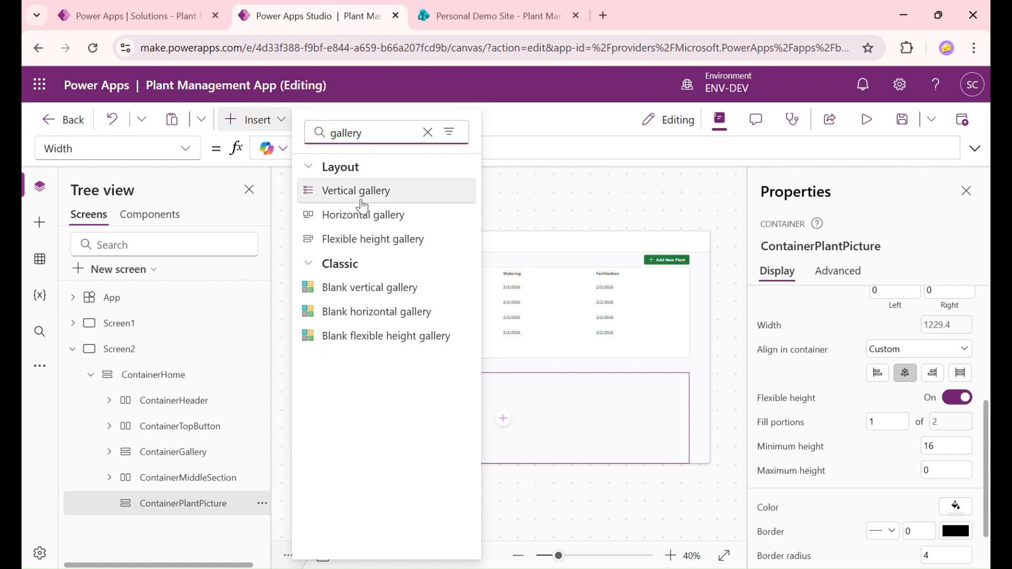
click(395, 312)
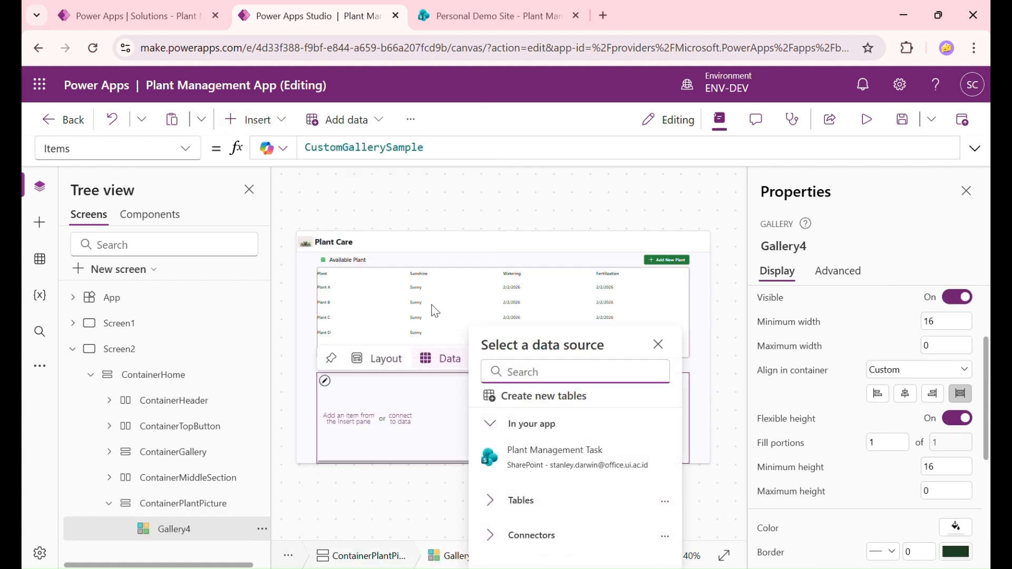
click(575, 459)
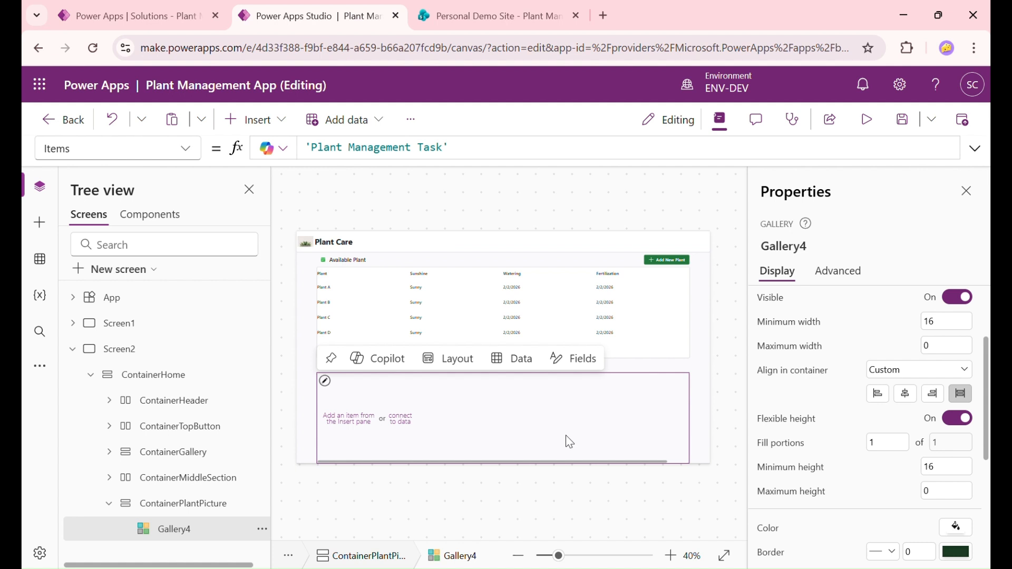
Insert a vertical container into the item template of the new horizontal gallery
click(252, 119)
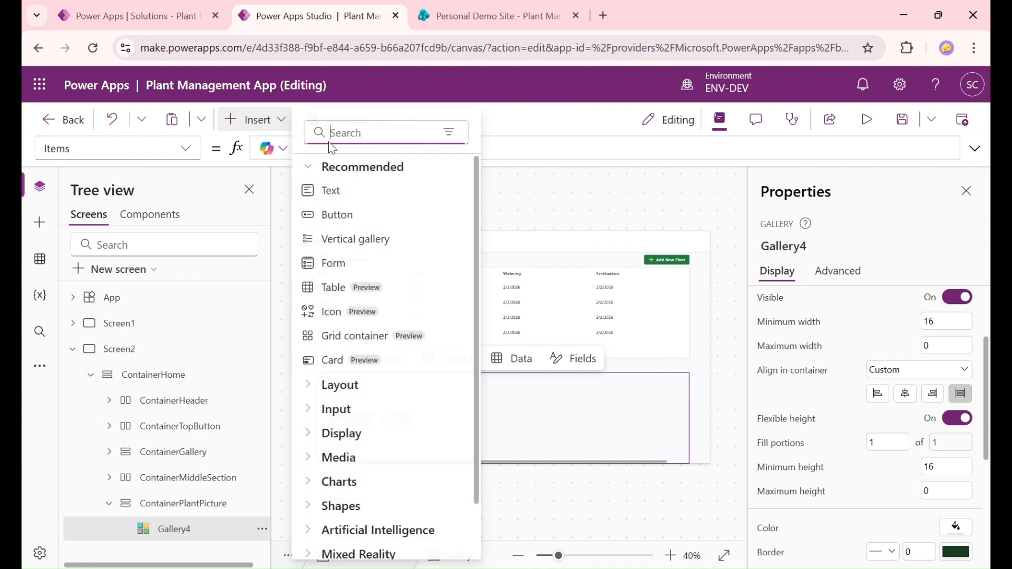
click(568, 388)
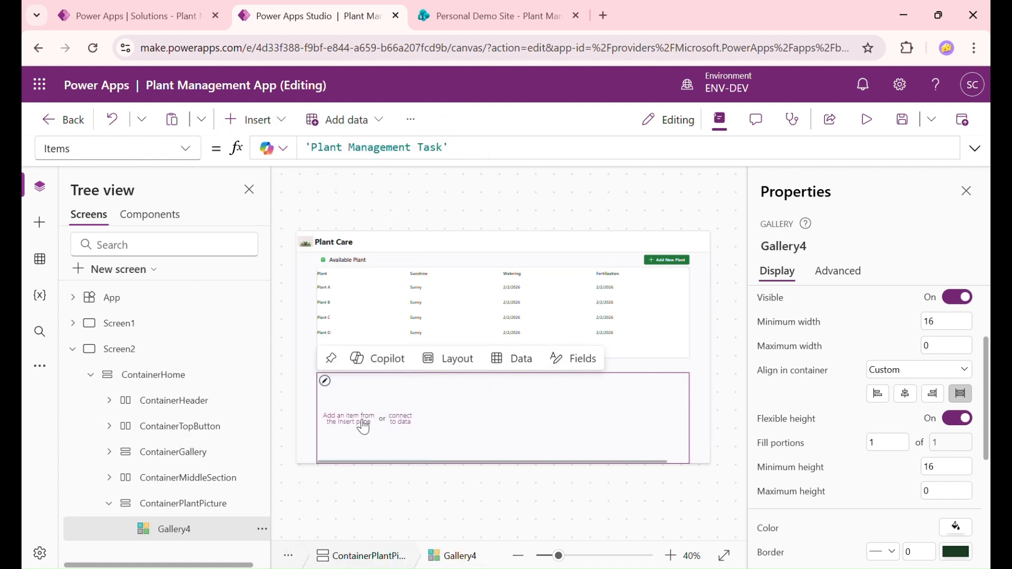
click(364, 425)
click(193, 223)
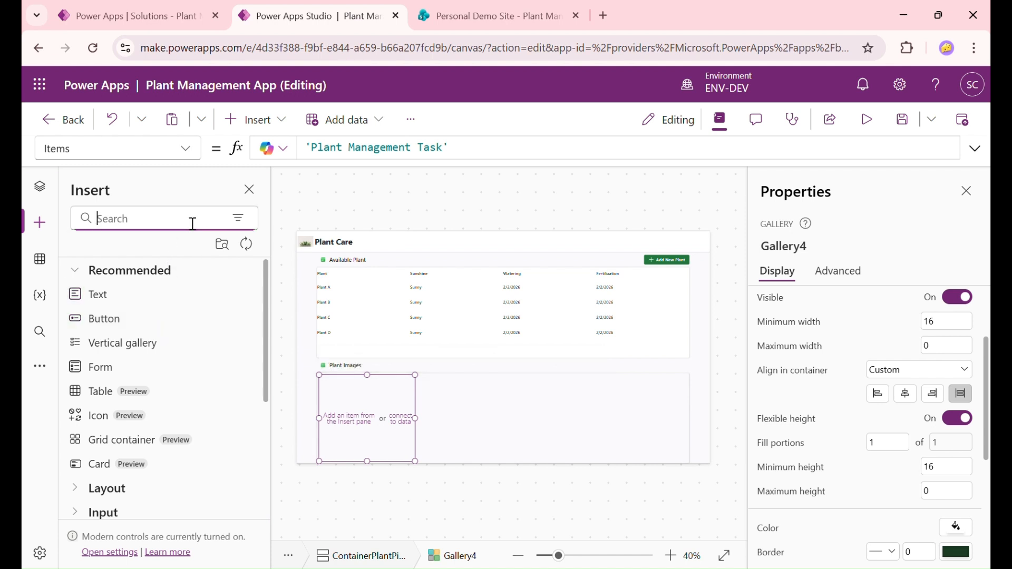
text(contain)
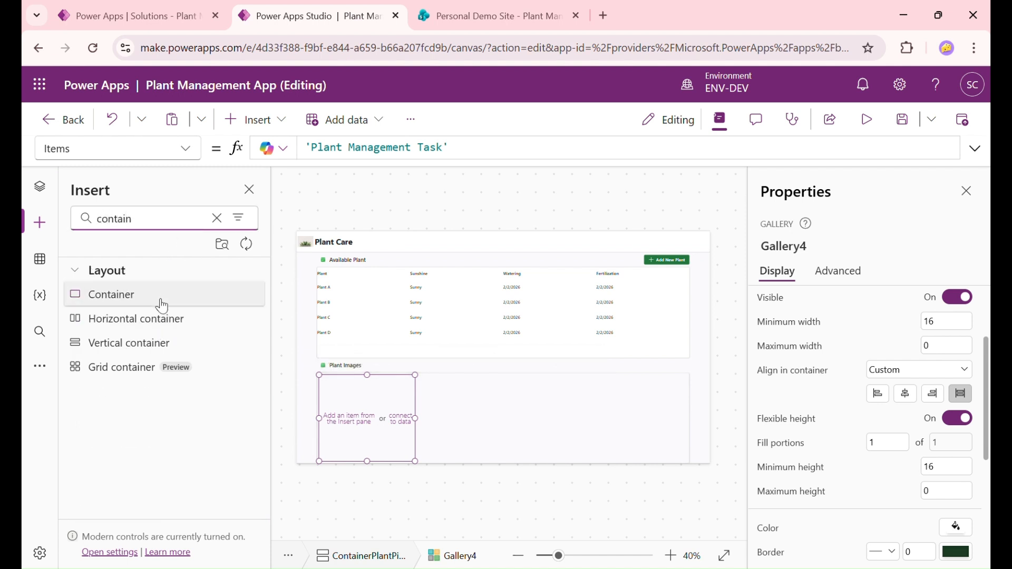
click(153, 345)
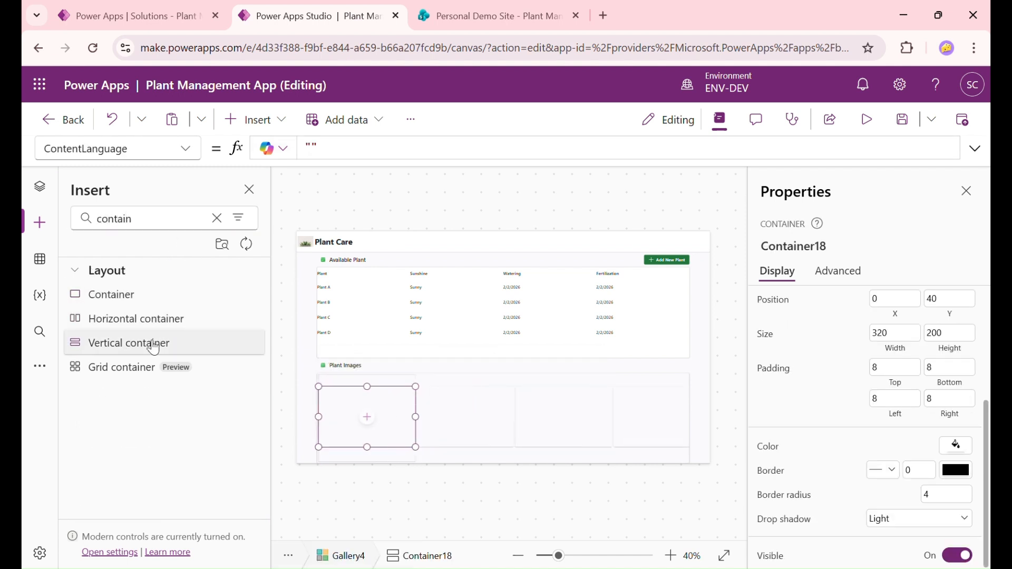
Set the top, bottom, left and right padding of the gallery's vertical container to 0 and its Y position to 0
drag(919, 375, 801, 367)
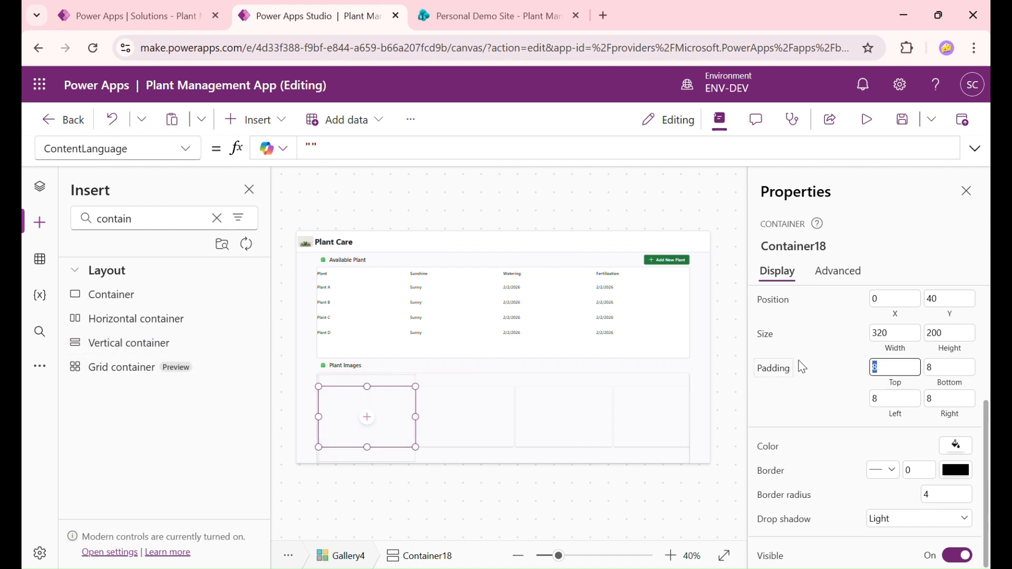
text(0)
click(976, 375)
double_click(918, 399)
text(0)
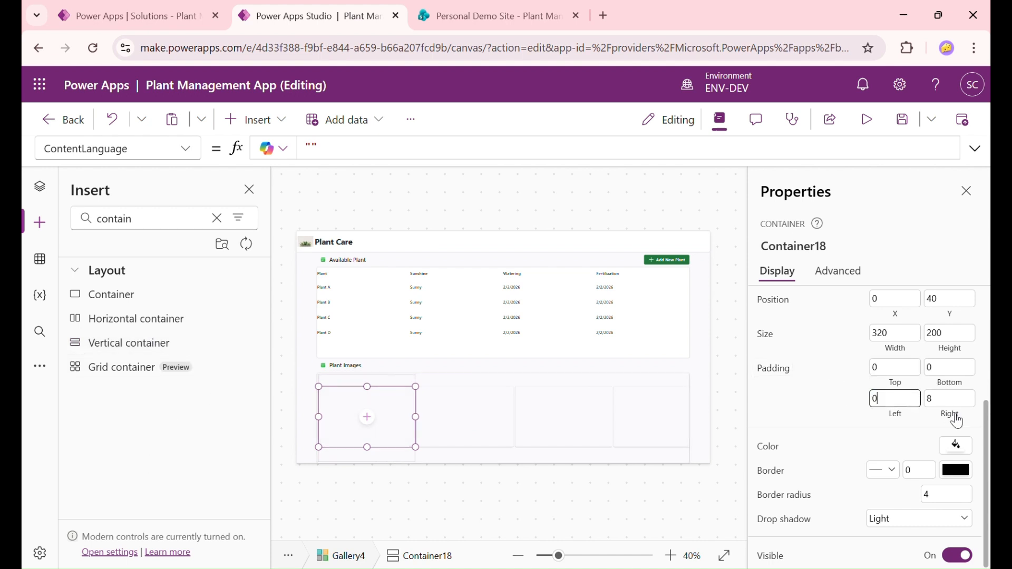
key(Tab)
double_click(959, 303)
text(0)
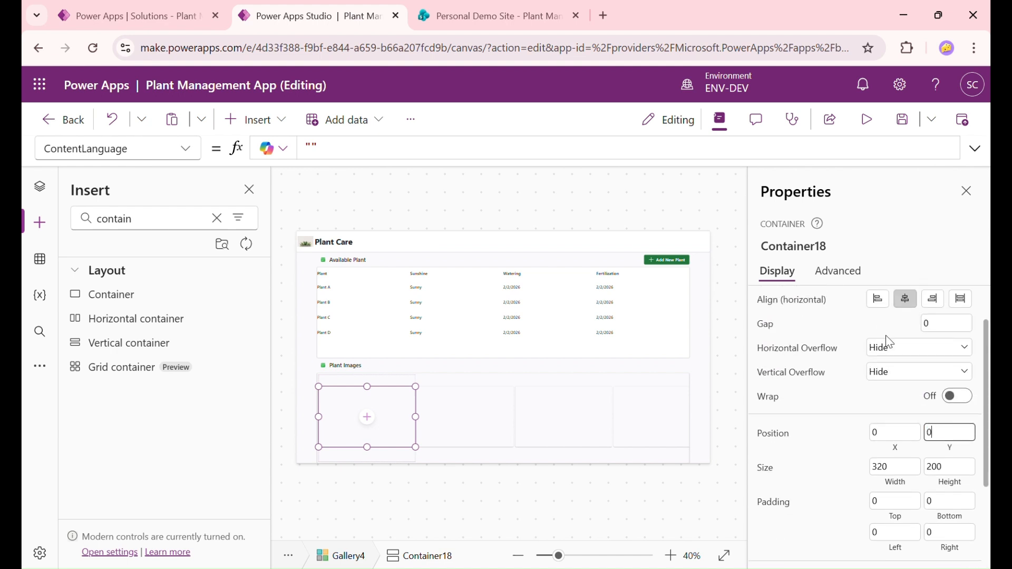
click(807, 427)
scroll(808, 410, down, 3)
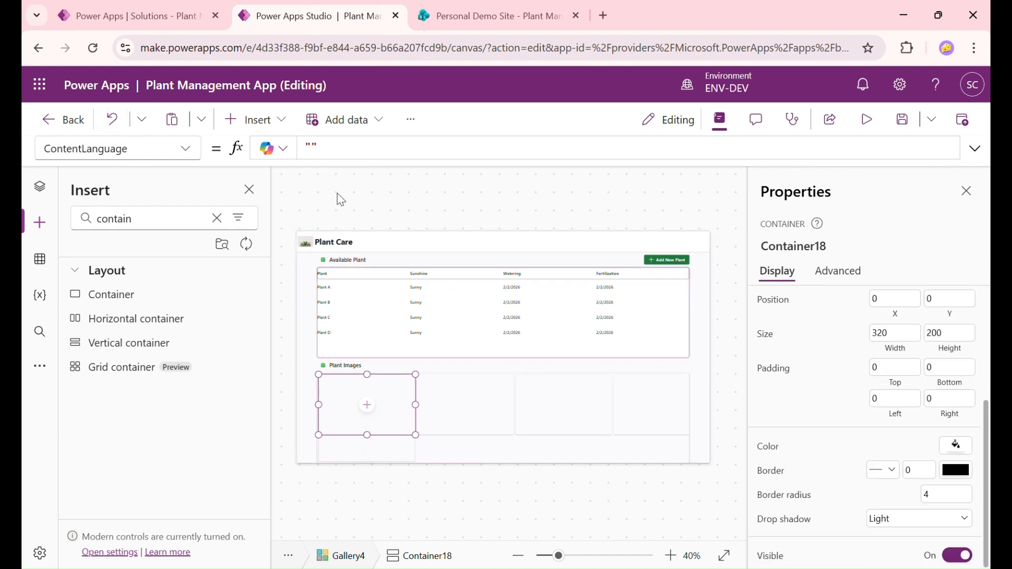
Set the drop shadow of ContainerPlantPicture to None
click(40, 187)
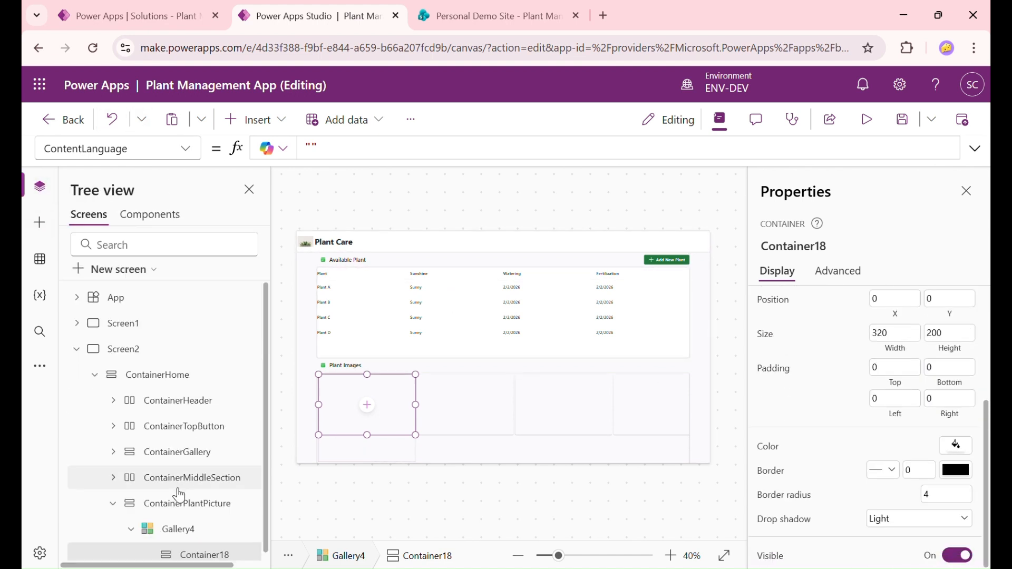
scroll(159, 507, down, 1)
click(201, 507)
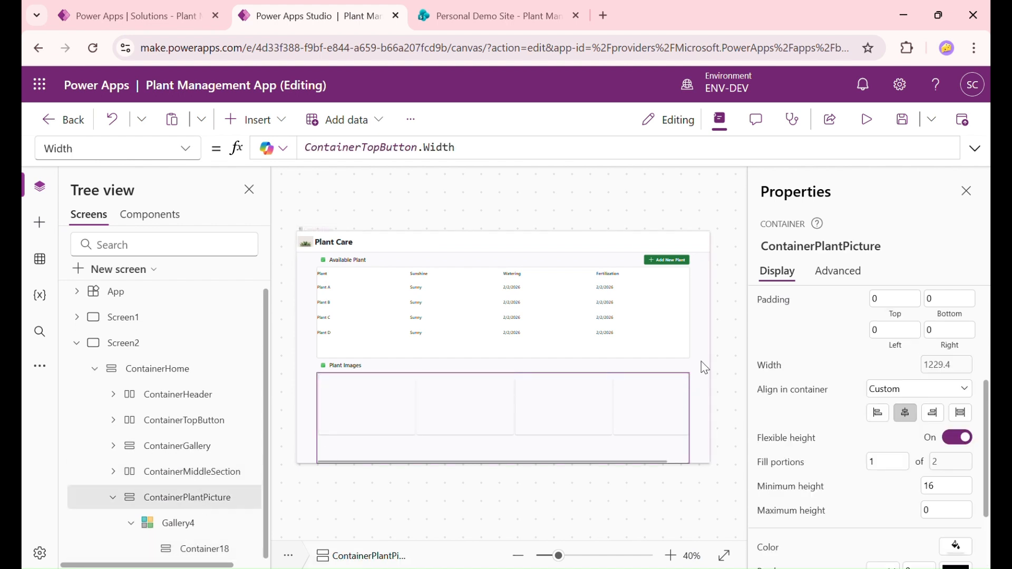
click(712, 388)
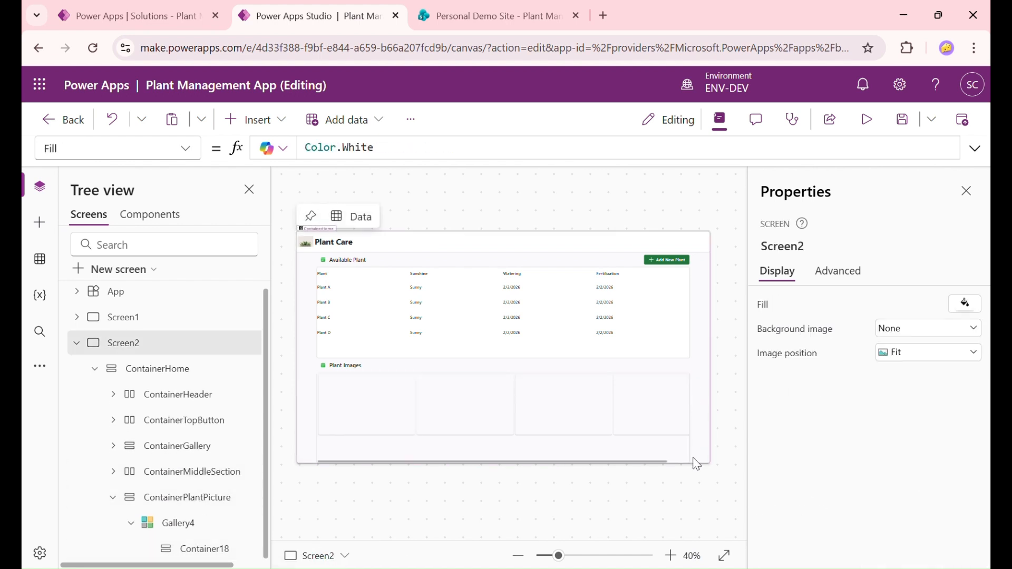
click(188, 497)
scroll(886, 496, down, 5)
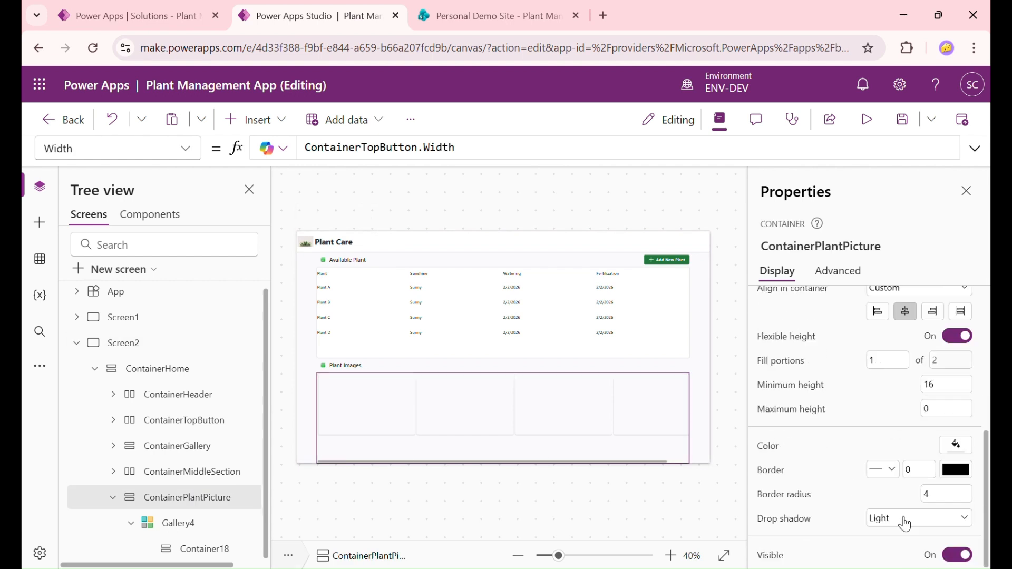
click(900, 531)
click(912, 393)
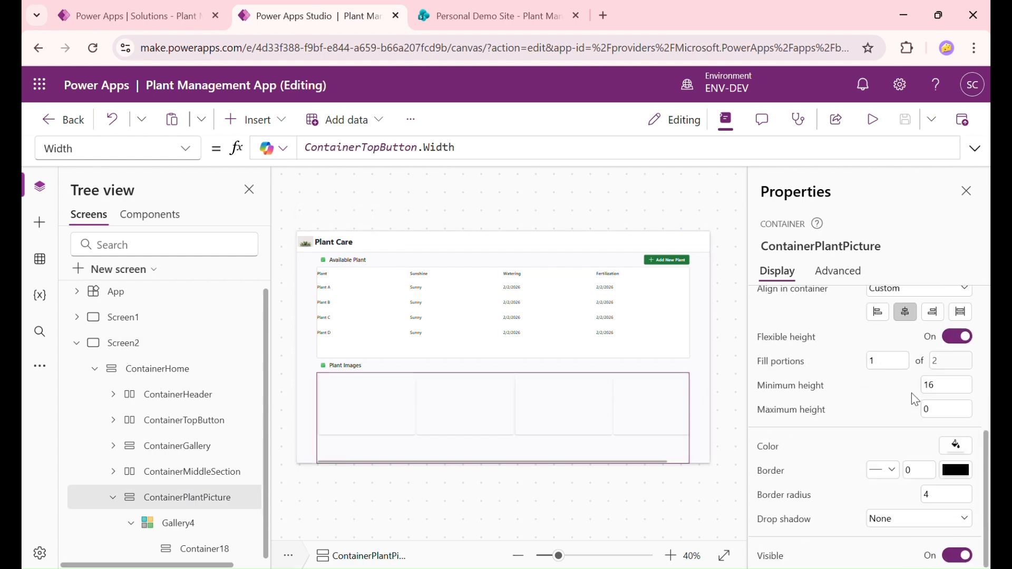
Rename the horizontal gallery in ContainerPlantPicture as GalleryPicturePlant
click(212, 531)
double_click(211, 532)
click(213, 533)
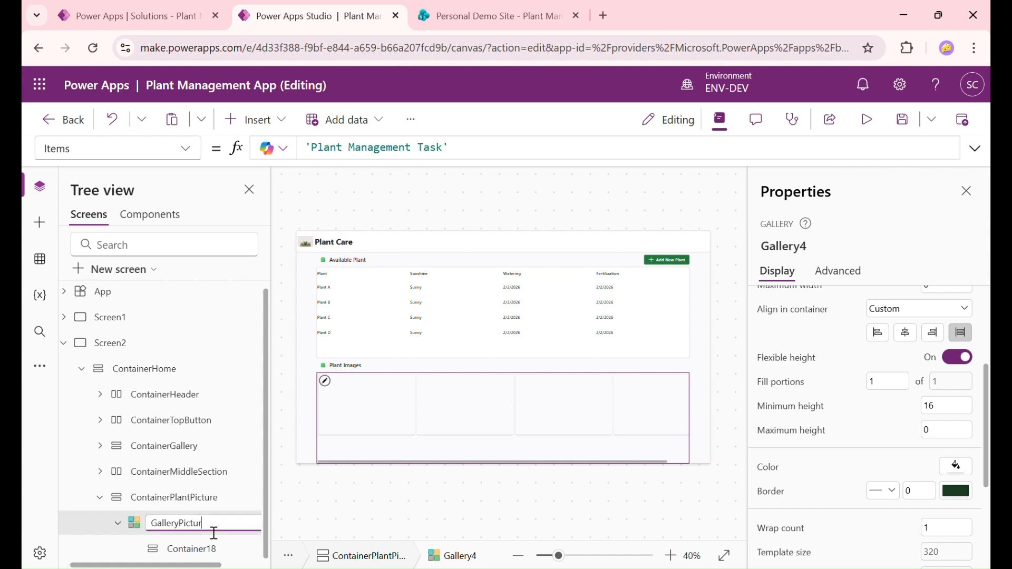
key(Return)
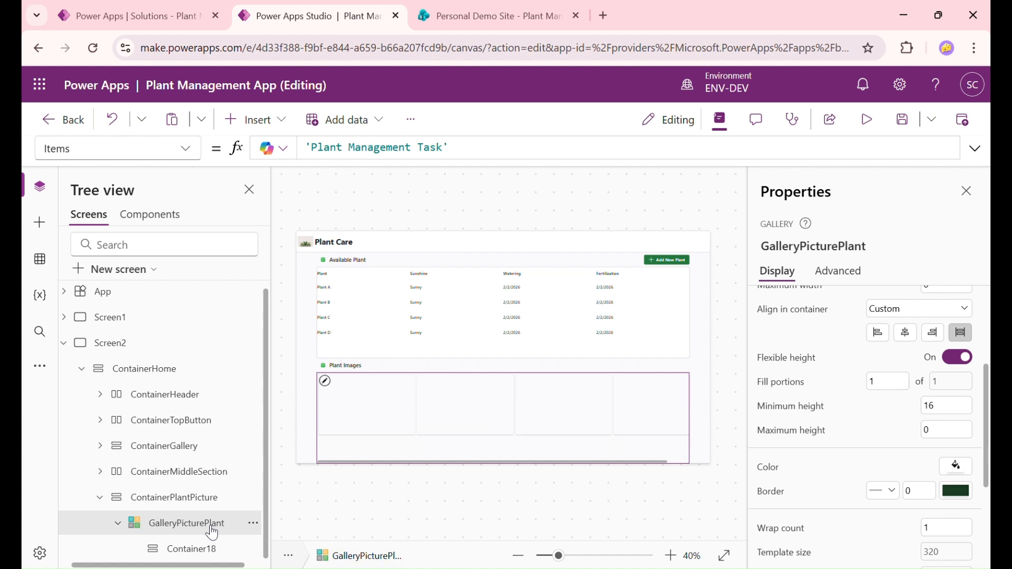
Set the Height property of the vertical container inside GalleryPicturePlant to Parent.Height
click(200, 547)
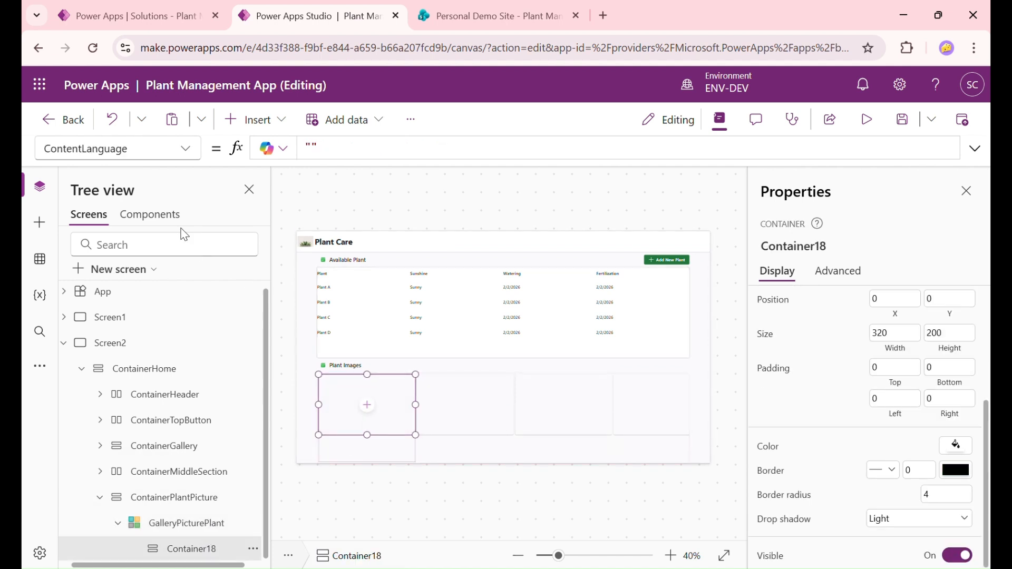
click(156, 147)
text(wid)
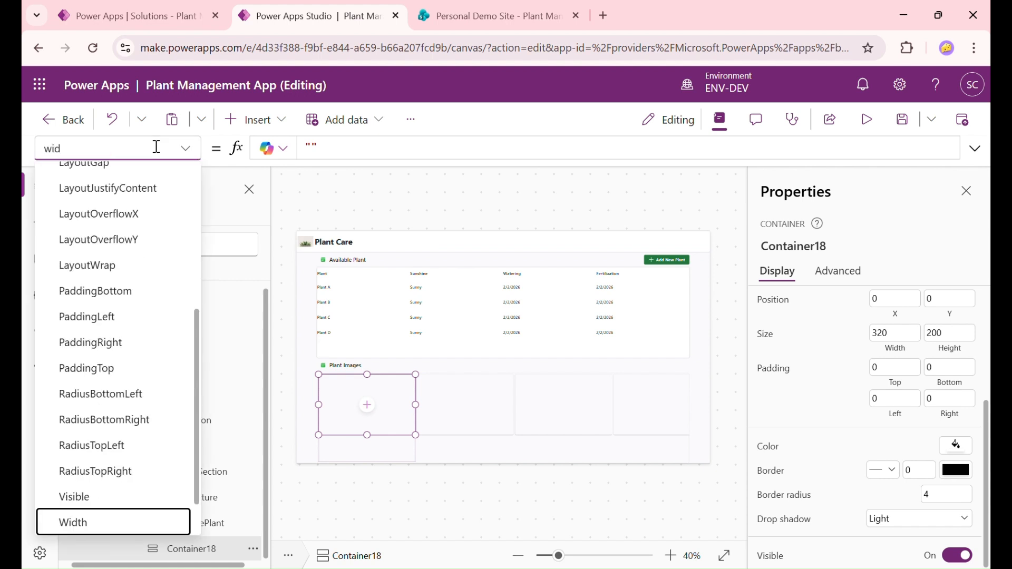
key(BackSpace)
key(BackSpace)
key(BackSpace)
text(h)
key(Return)
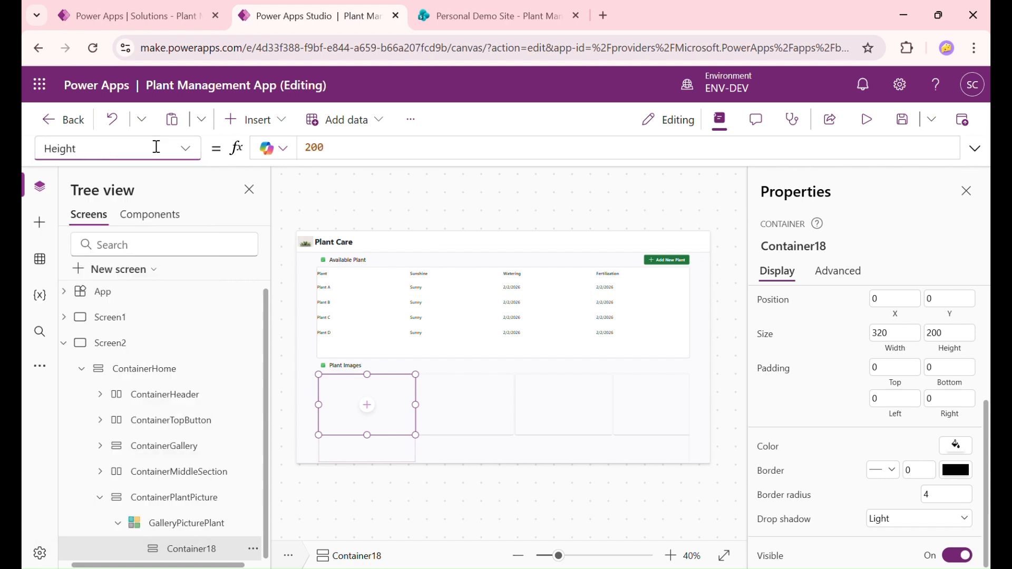
click(427, 148)
key(ctrl+a)
text(parent)
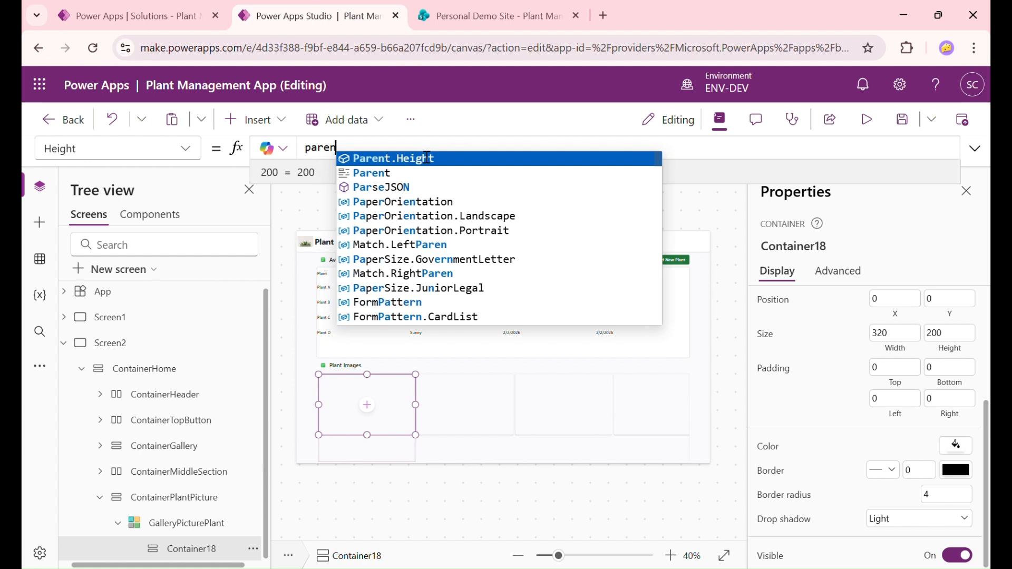
key(Tab)
Set the Width property of the vertical container inside GalleryPicturePlant to GalleryPicturePlant.TemplateWidth
click(97, 156)
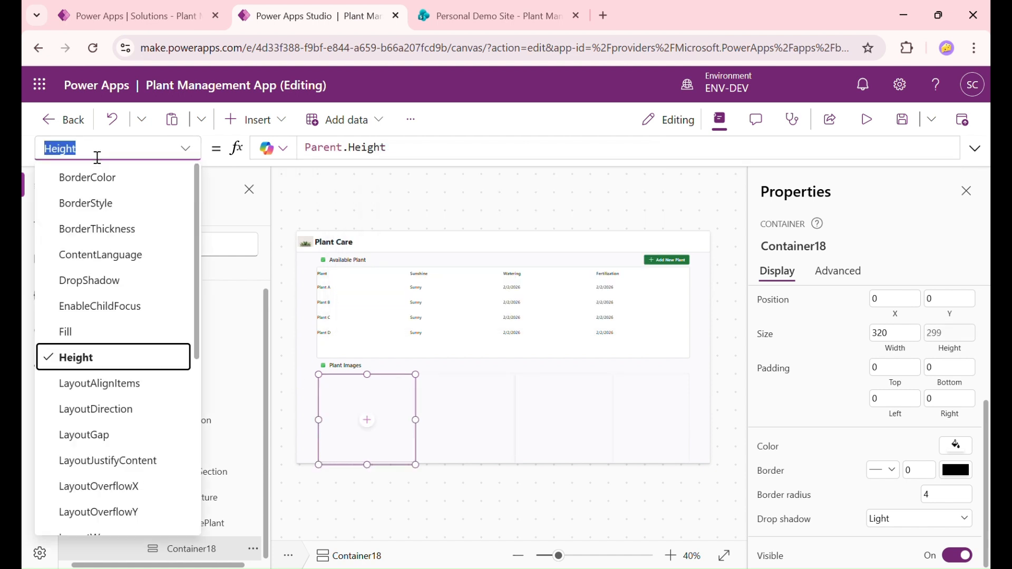
text(wid)
key(Return)
click(359, 158)
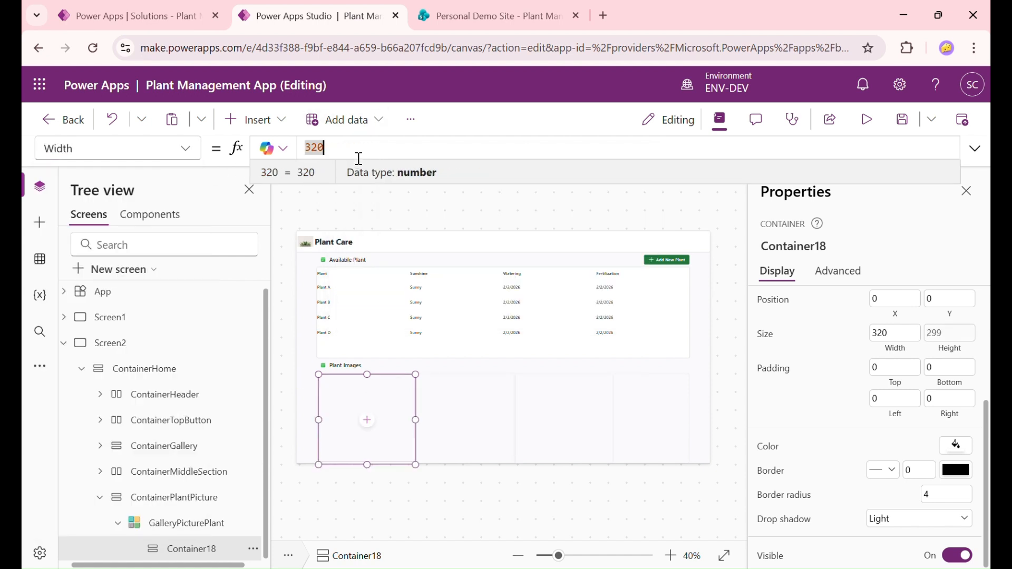
text(gallery)
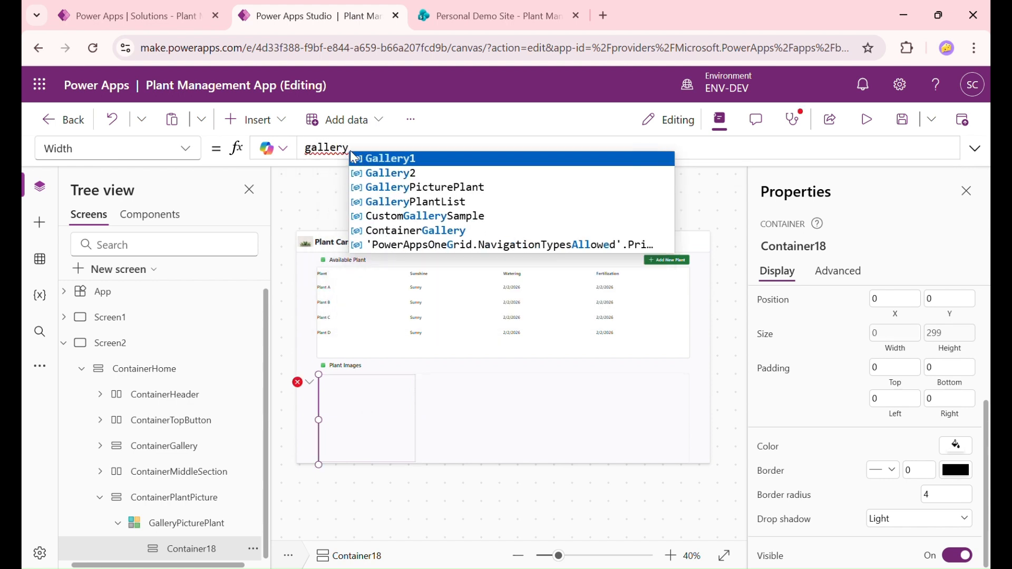
key(Tab)
text(.)
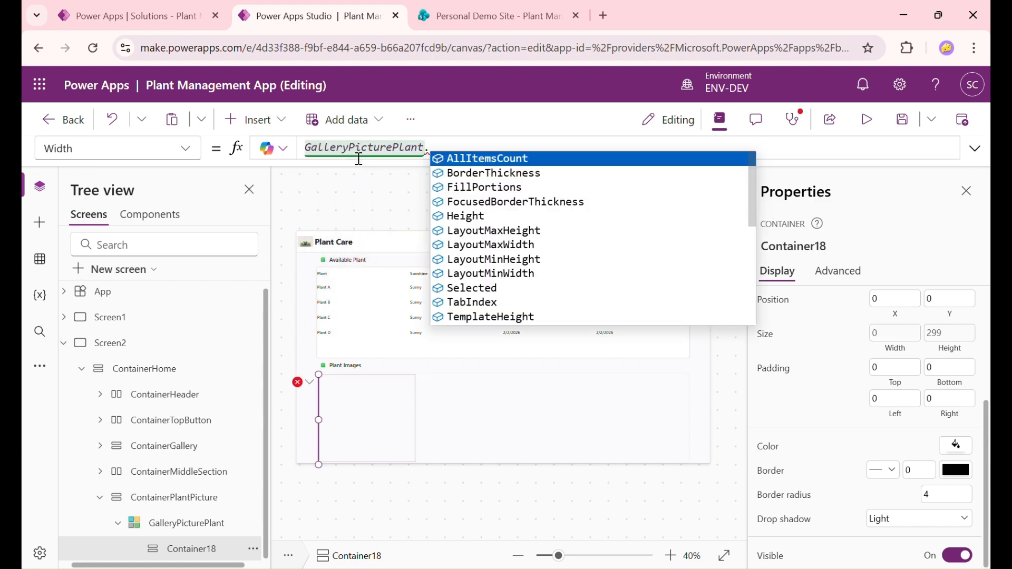
text(w)
key(BackSpace)
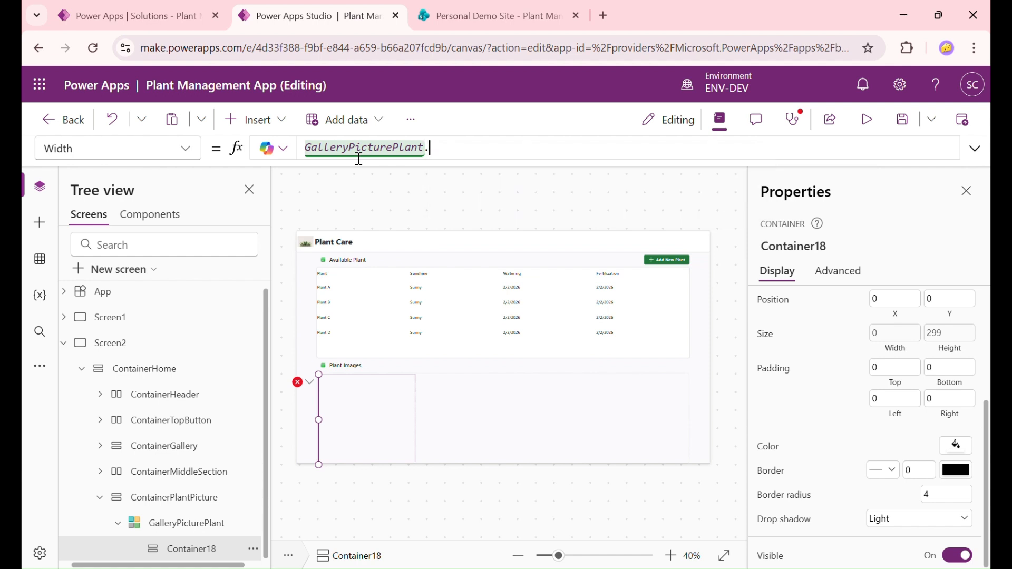
text(tem)
key(Down)
key(Down)
key(Tab)
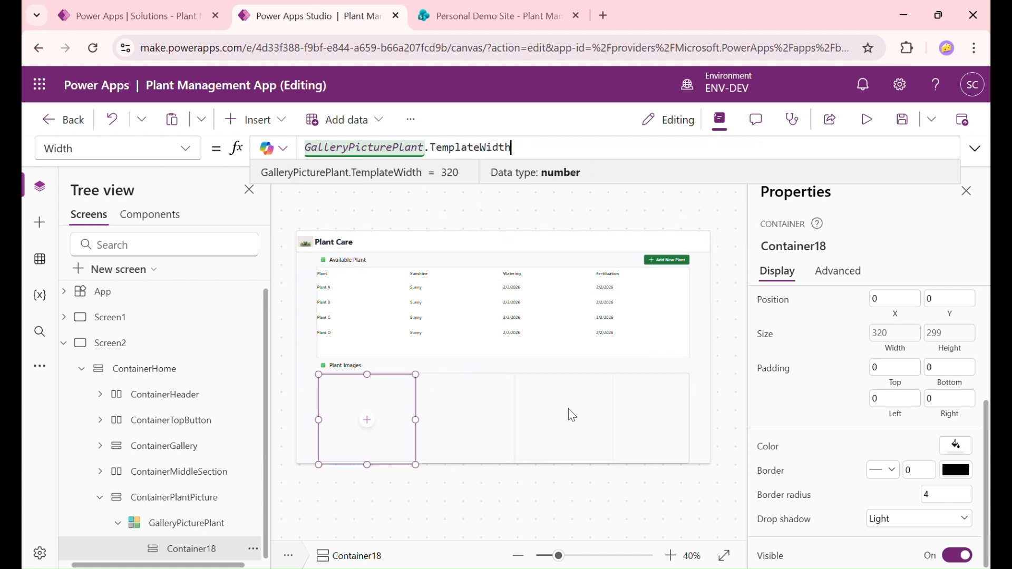
Set the TemplatePadding property of GalleryPicturePlant to 0
click(221, 522)
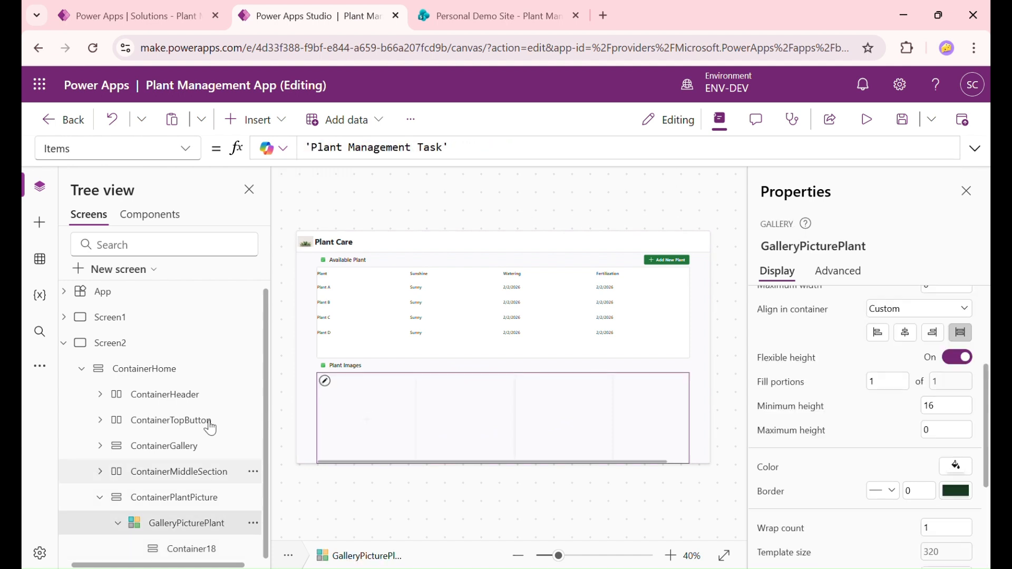
click(193, 150)
scroll(142, 435, down, 10)
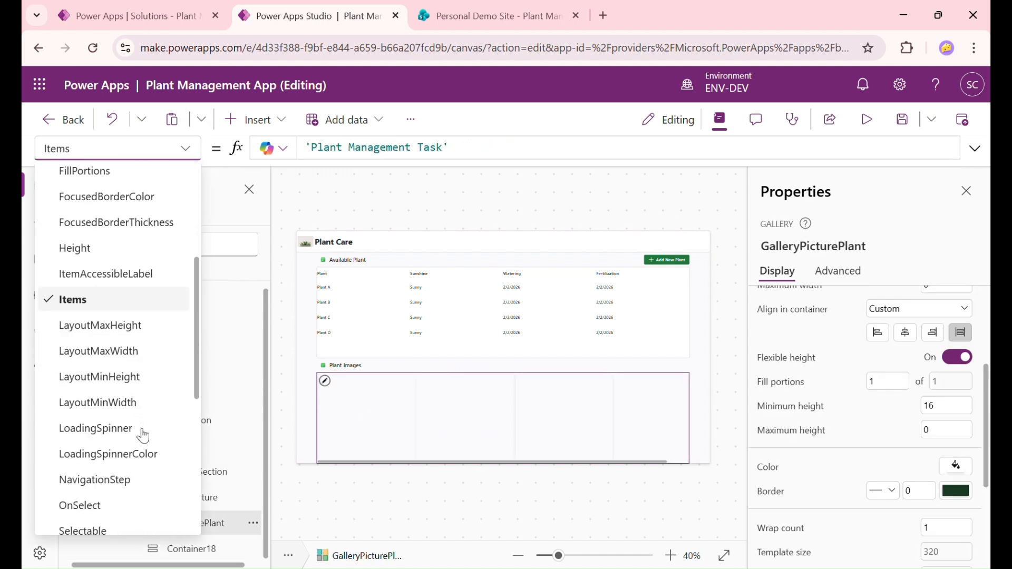
click(142, 435)
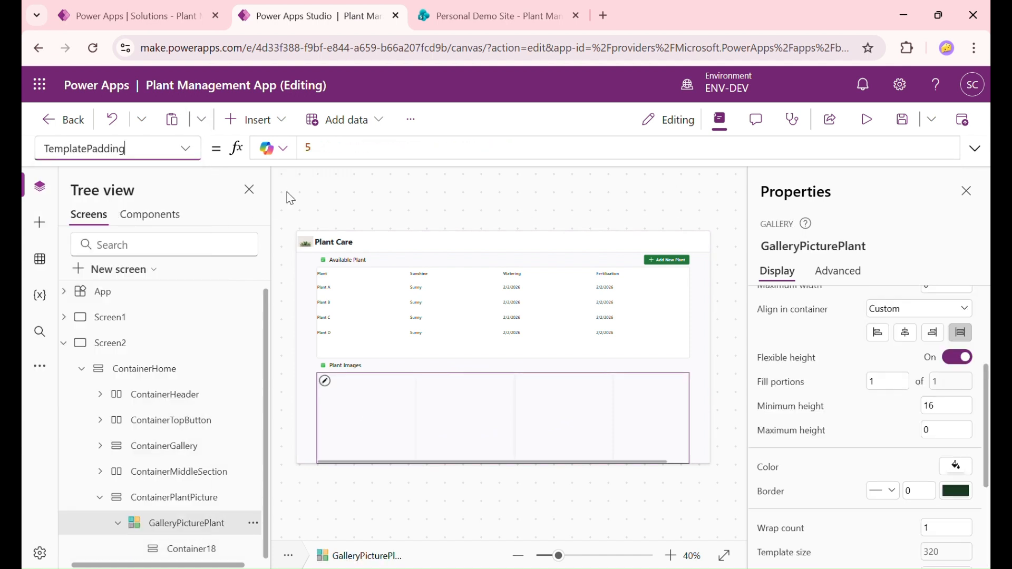
click(324, 148)
text(0)
Set the TemplateSize property of GalleryPicturePlant to 330
click(186, 149)
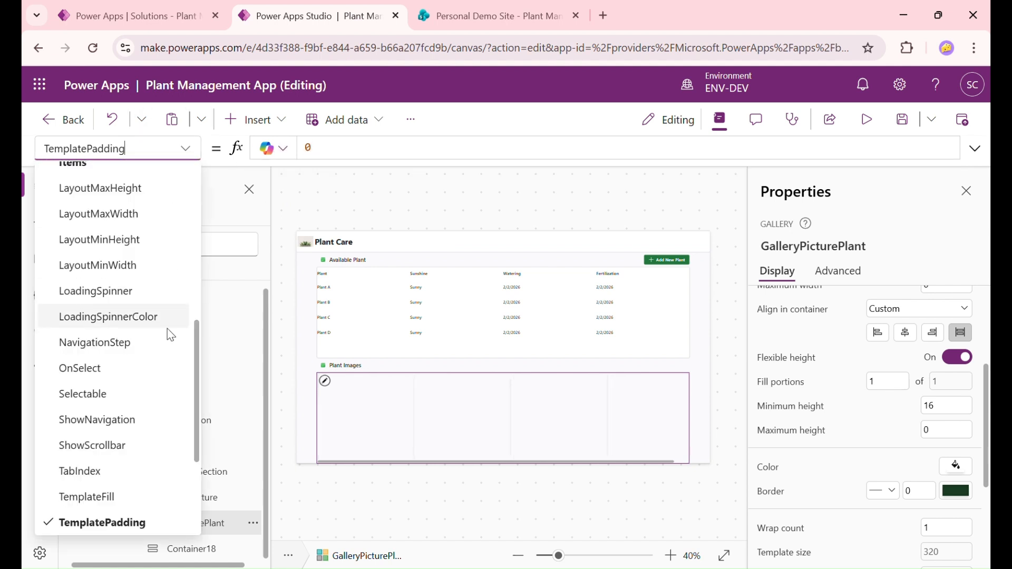
scroll(142, 387, down, 1)
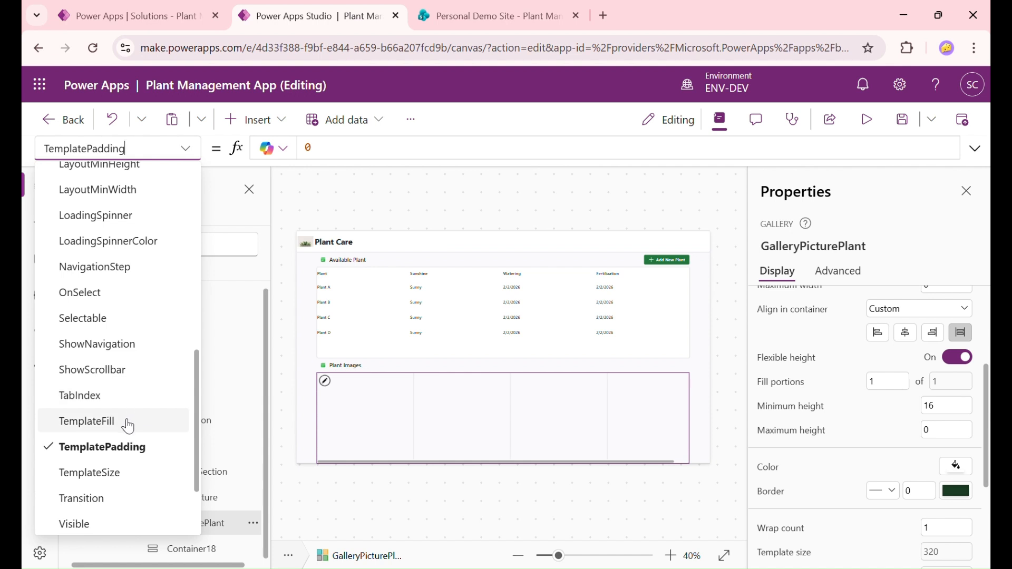
click(122, 472)
click(456, 158)
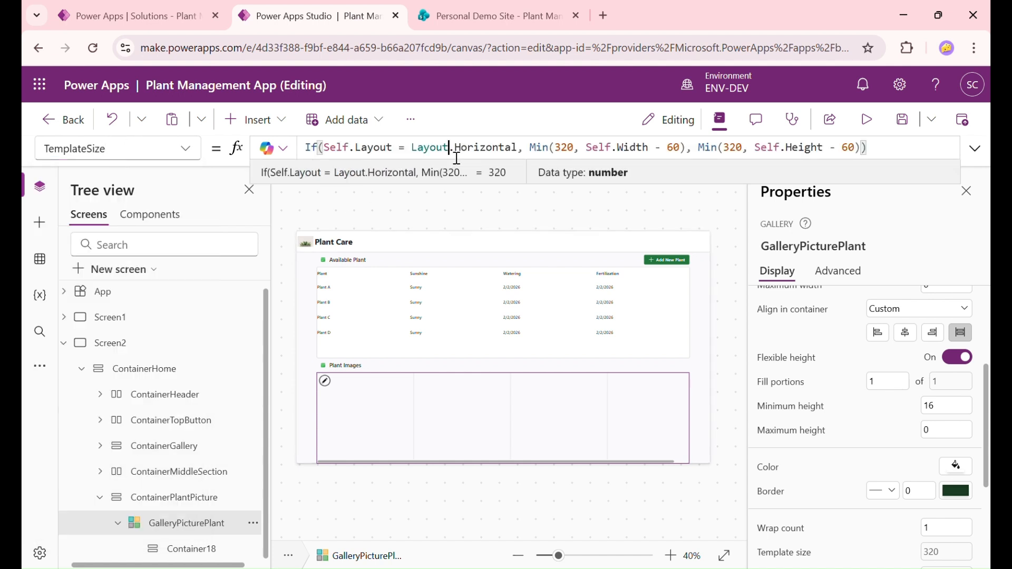
key(ctrl+a)
text(300)
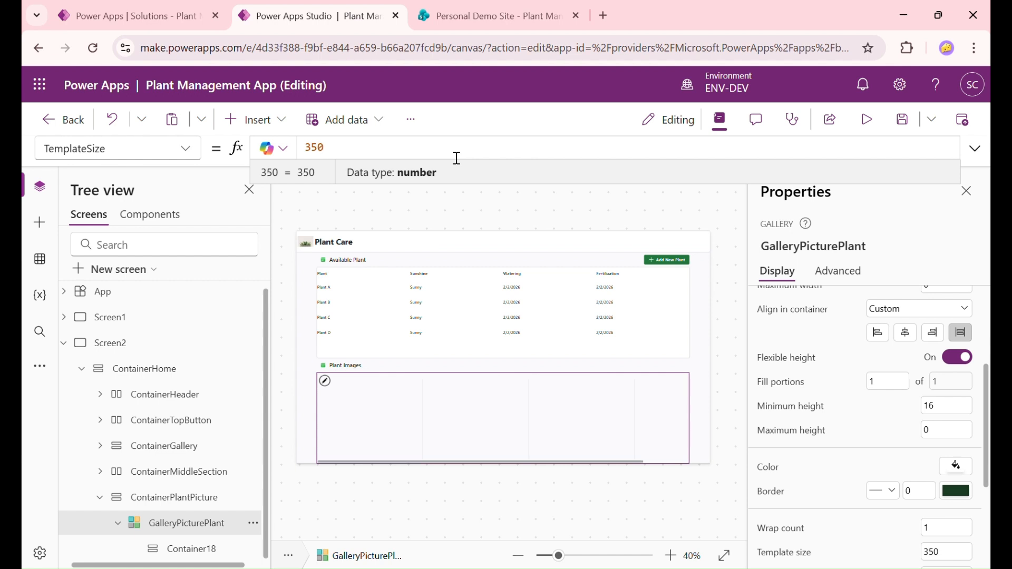
key(BackSpace)
key(BackSpace)
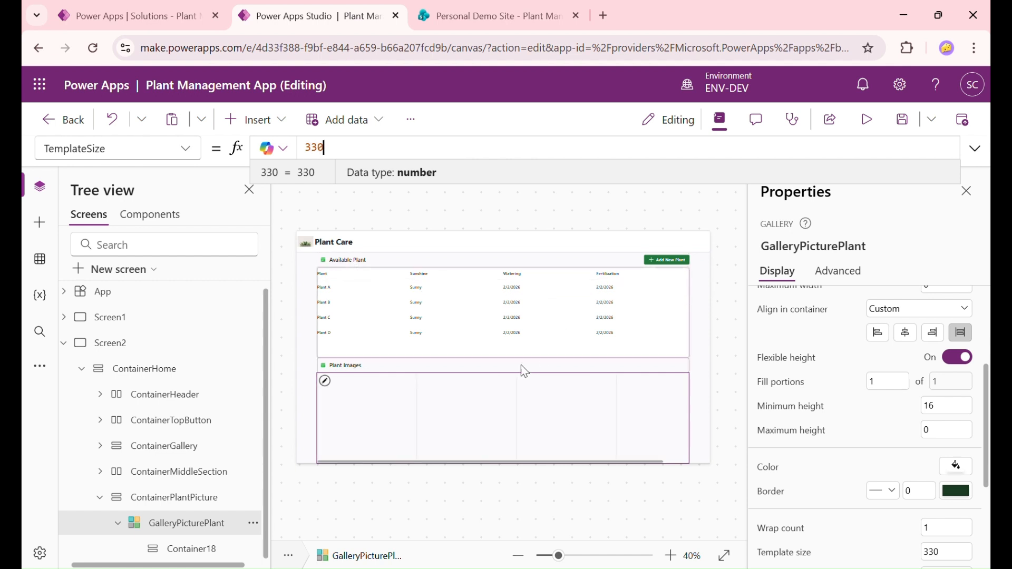
Insert an Image control into the vertical container inside GalleryPicturePlant
click(451, 376)
click(378, 403)
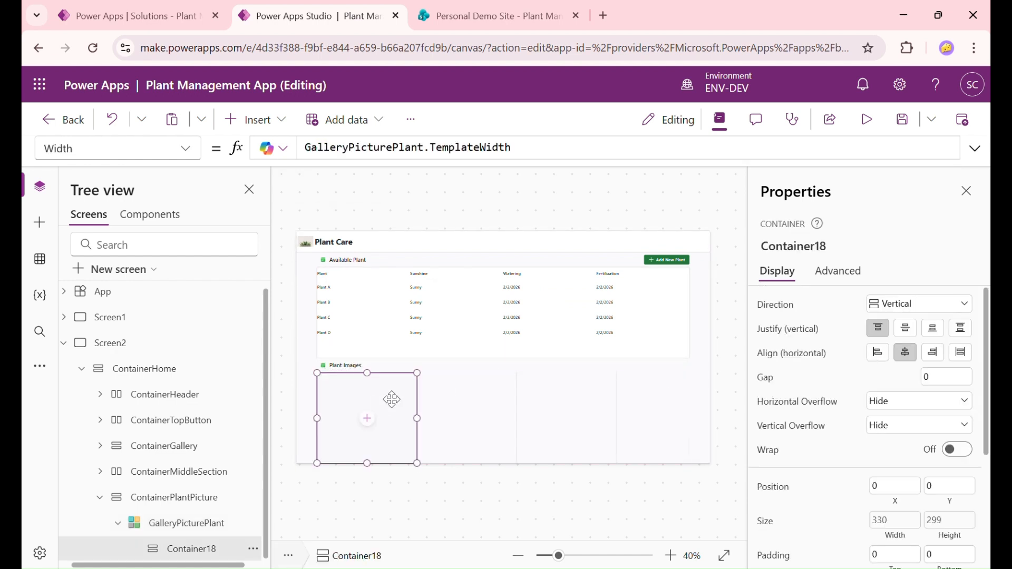
click(257, 120)
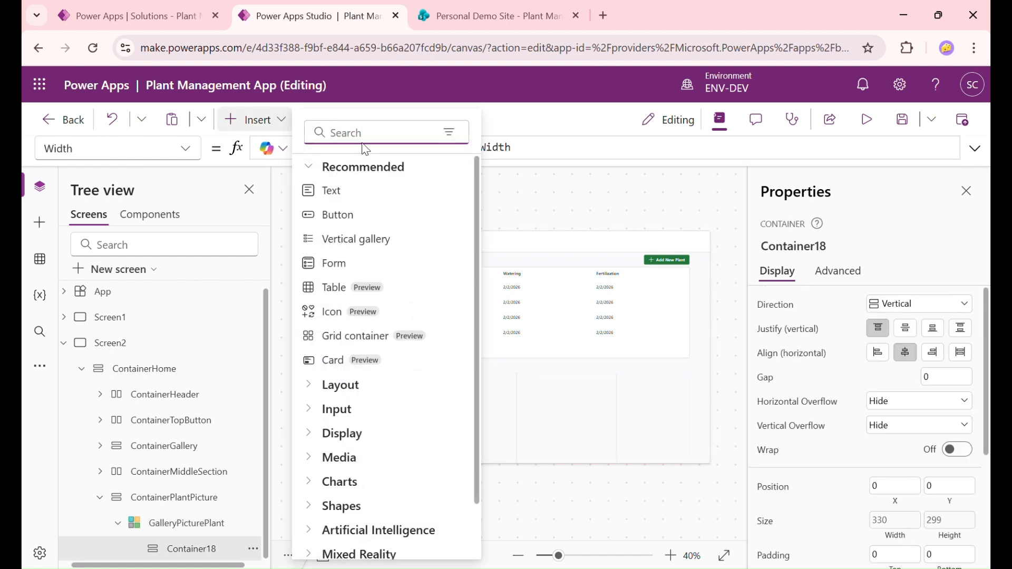
text(image)
click(339, 190)
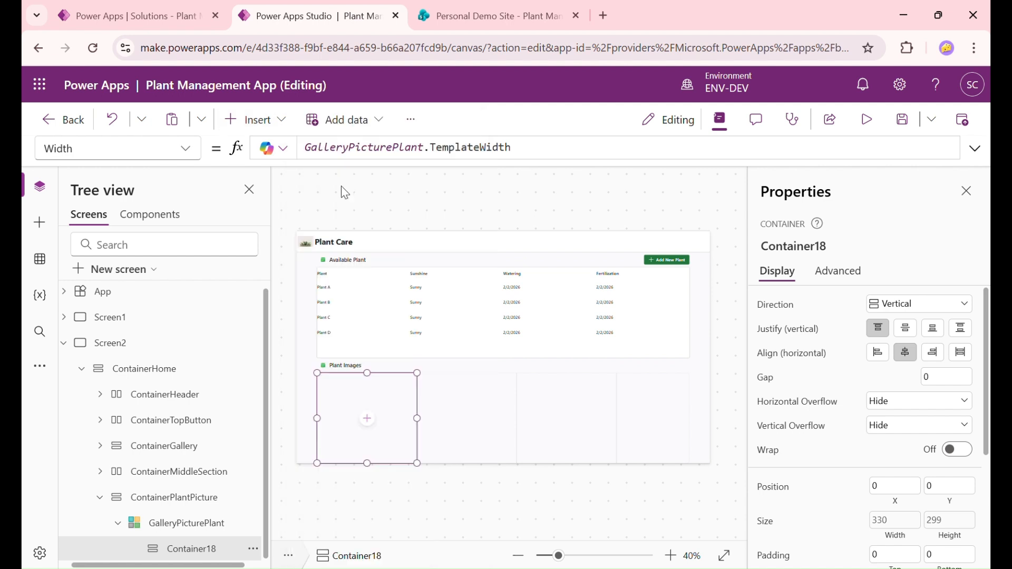
Set the Width property of the image in GalleryPicturePlant's container to Parent.Width
click(158, 149)
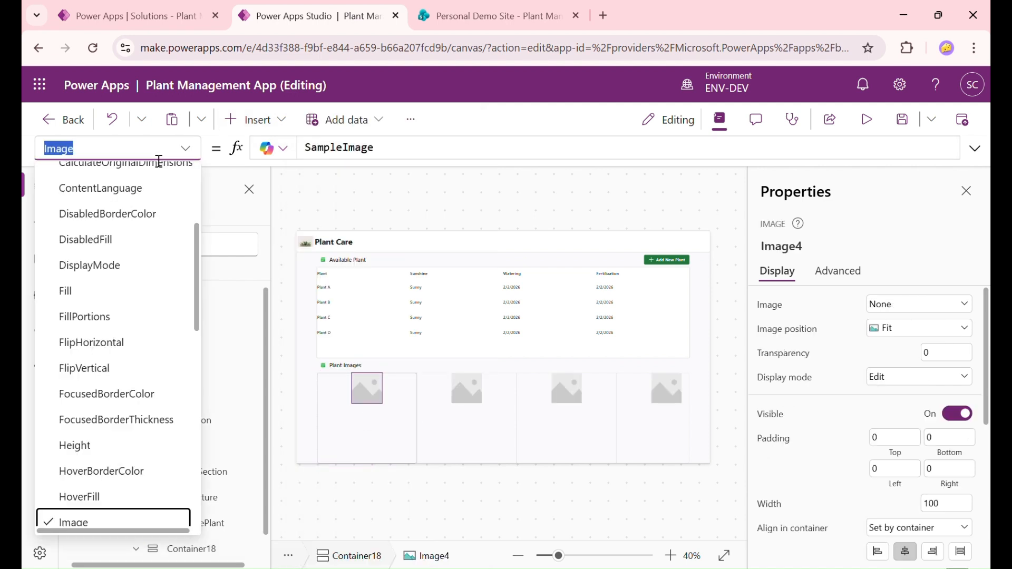
text(wid)
key(Return)
click(366, 159)
key(ctrl+a)
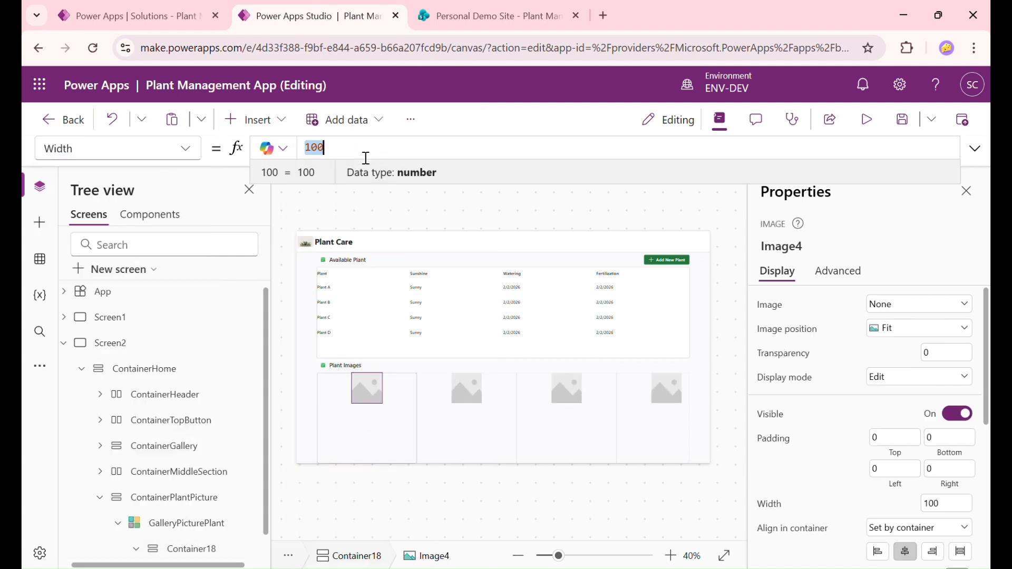
text(paren)
key(Return)
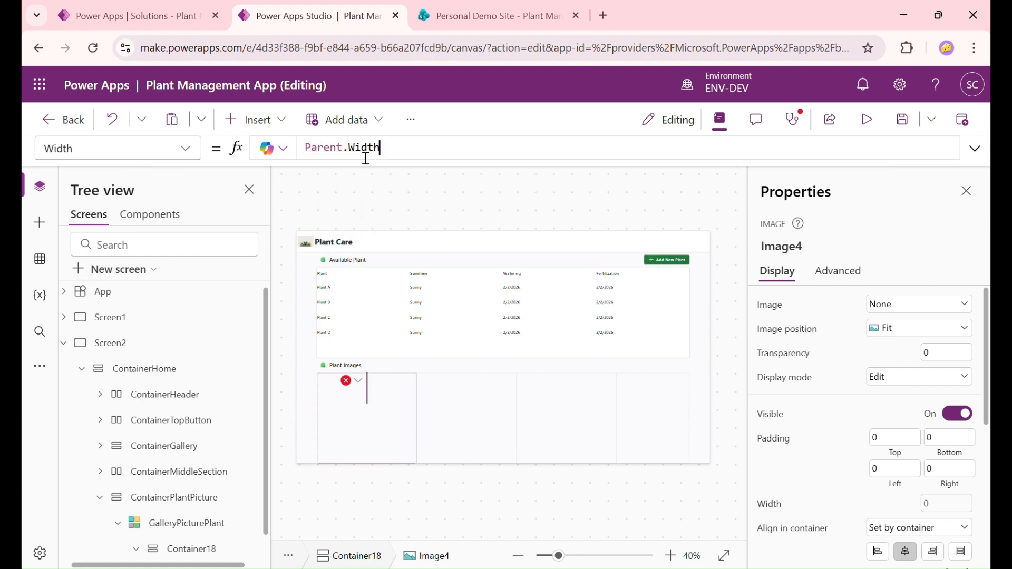
Turn on flexible height for the image in the gallery's vertical container
click(137, 152)
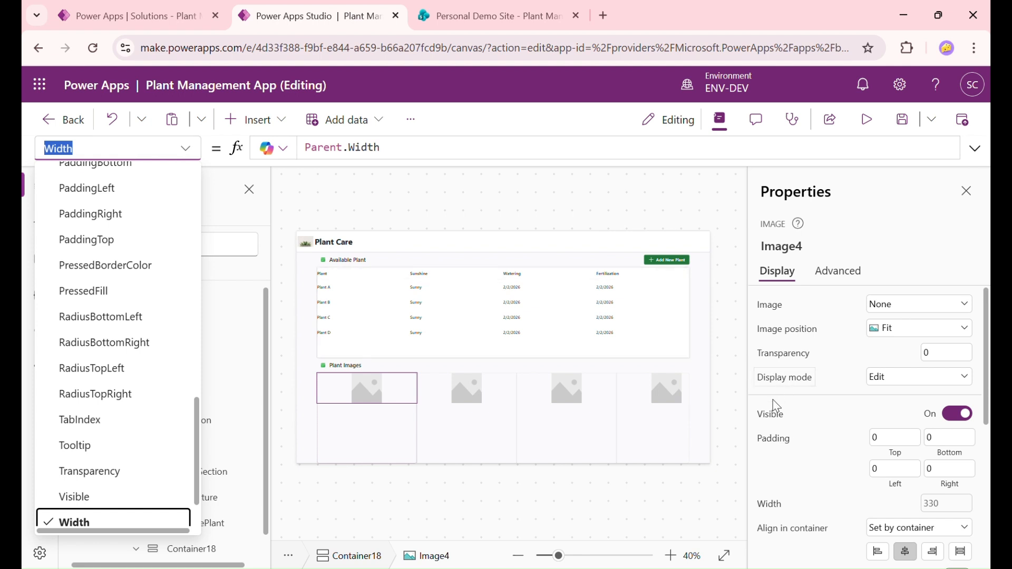
scroll(899, 452, down, 3)
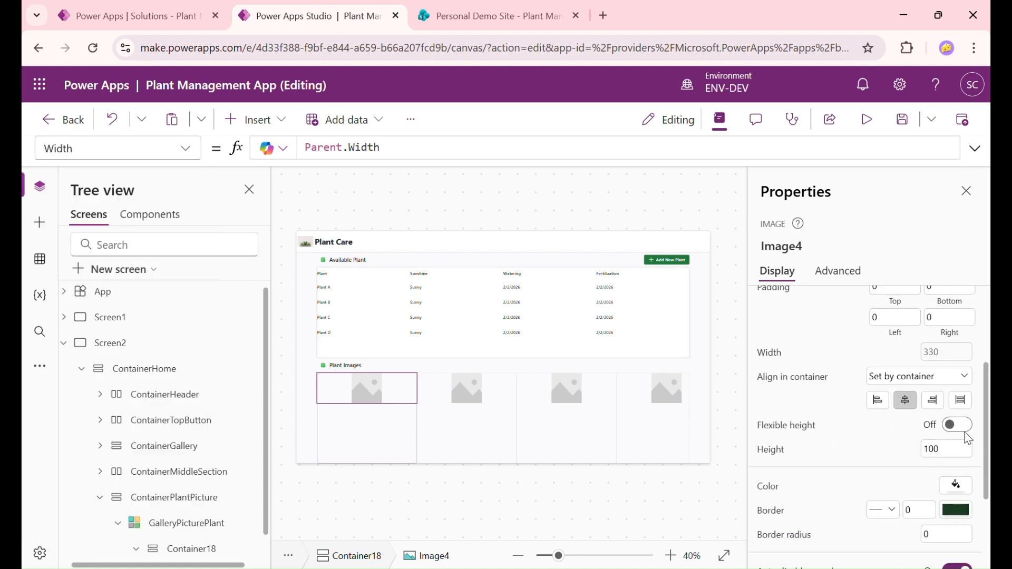
click(957, 425)
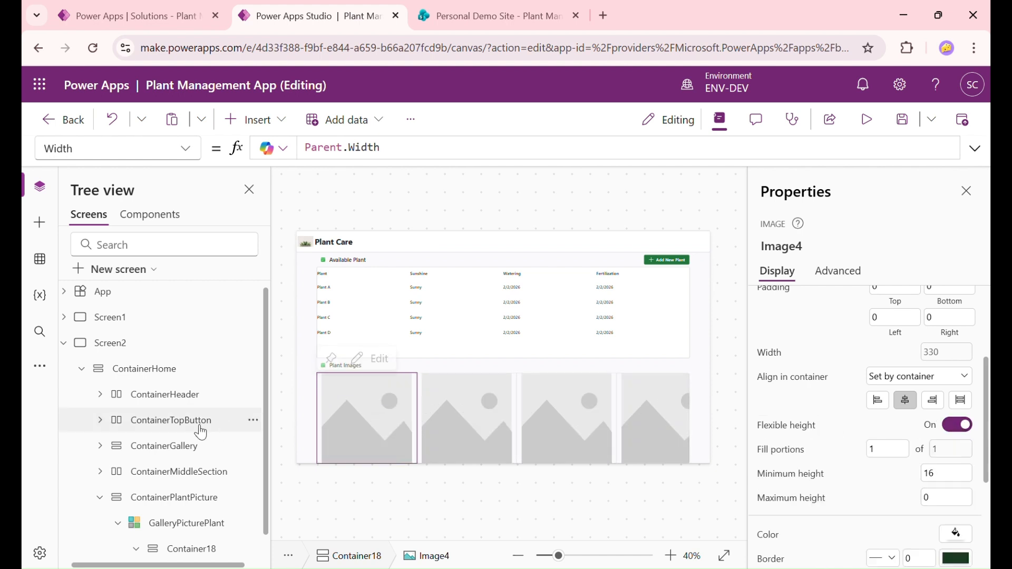
Insert a Text control below the image in the gallery's vertical container
scroll(199, 416, down, 1)
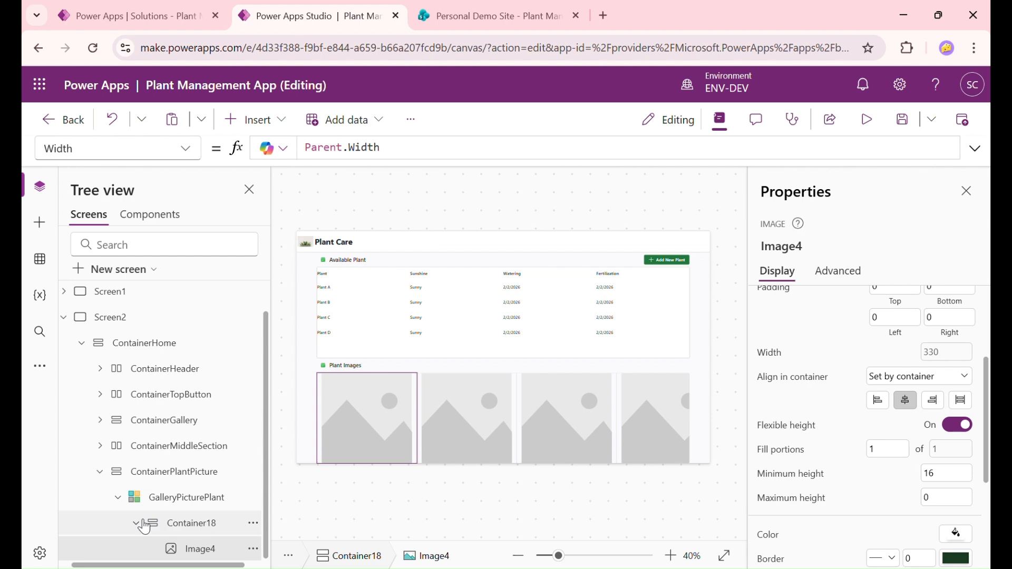
click(270, 119)
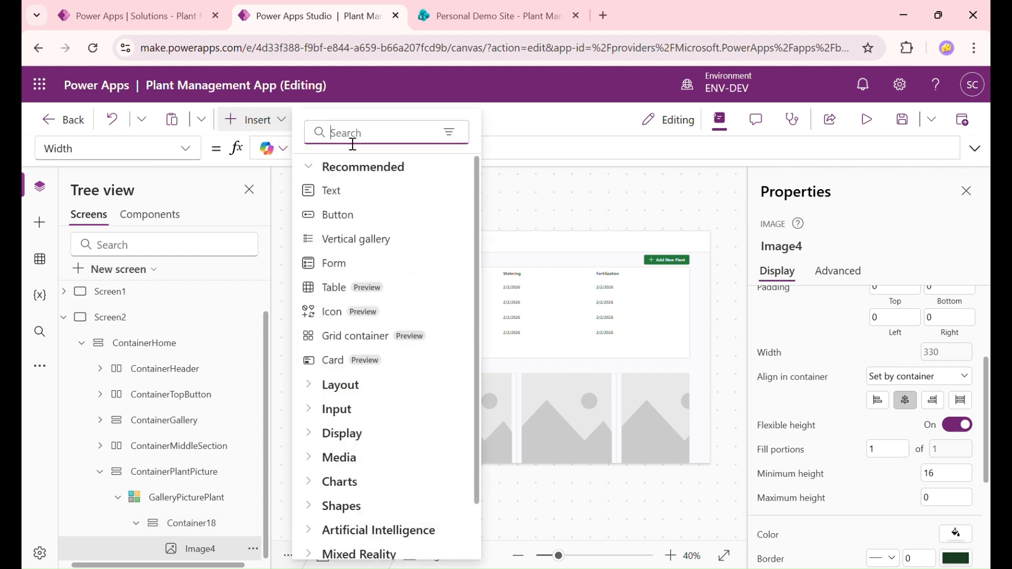
text(text)
click(356, 266)
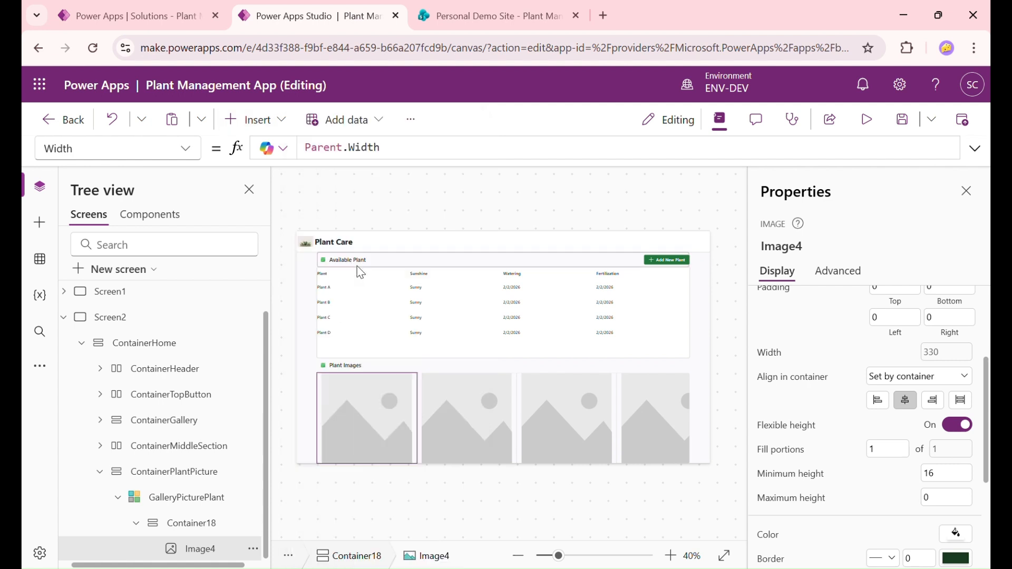
Left-align the contents of the vertical container inside GalleryPicturePlant
click(215, 533)
scroll(890, 331, up, 4)
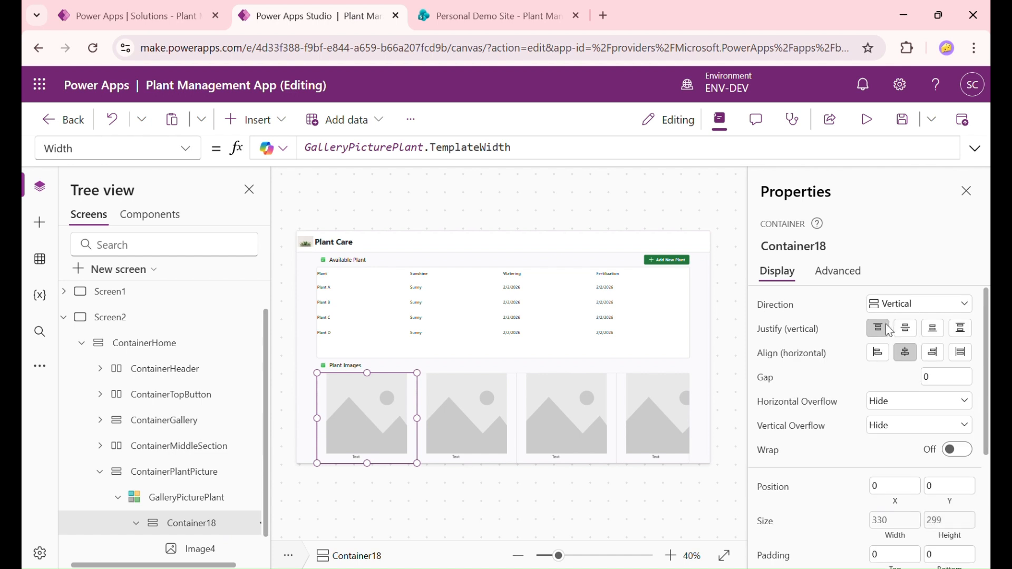
click(886, 355)
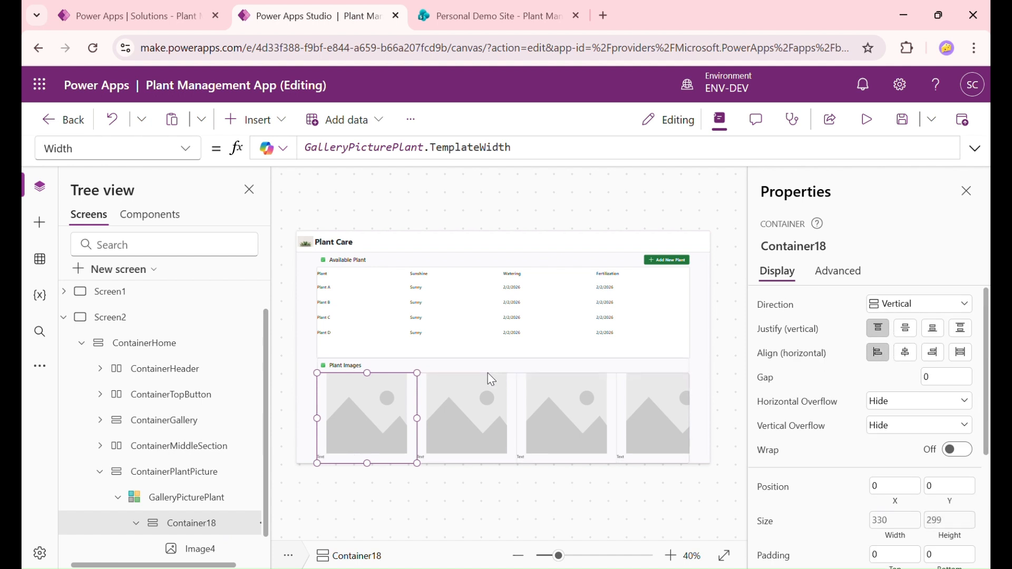
Set the font size of the Text control below the gallery image to 16
scroll(229, 531, down, 1)
click(185, 524)
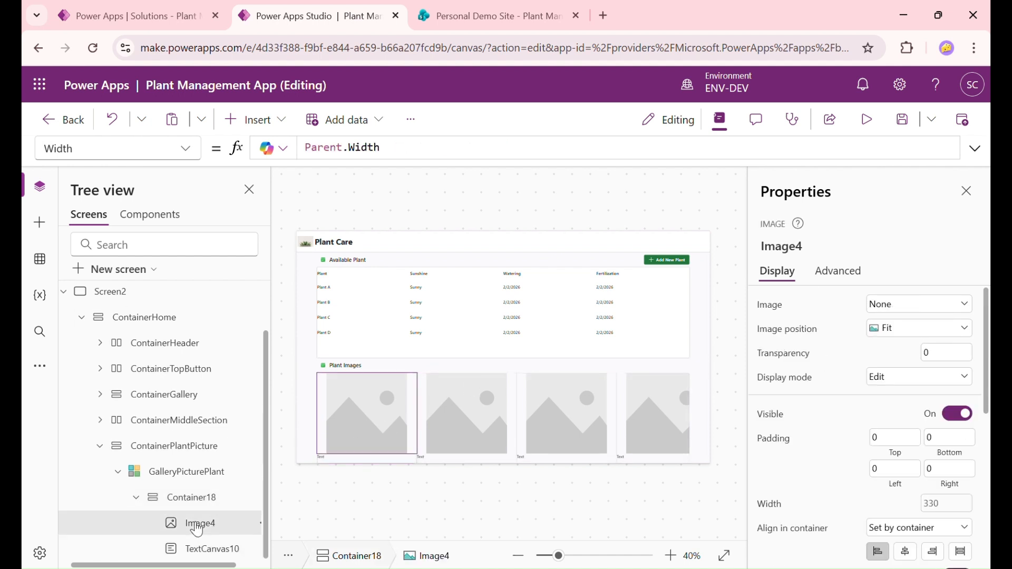
click(202, 549)
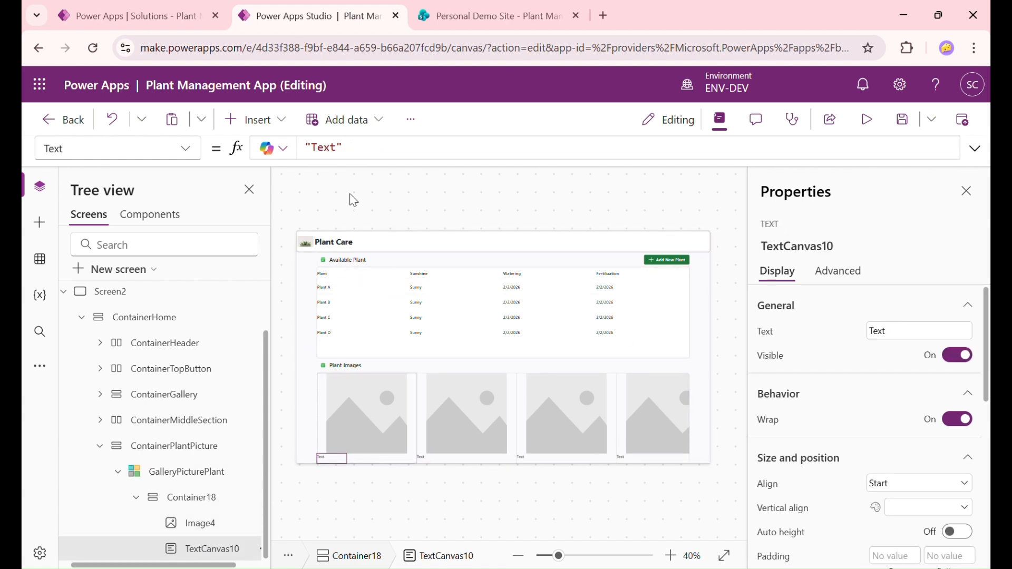
scroll(949, 423, down, 4)
scroll(949, 423, down, 3)
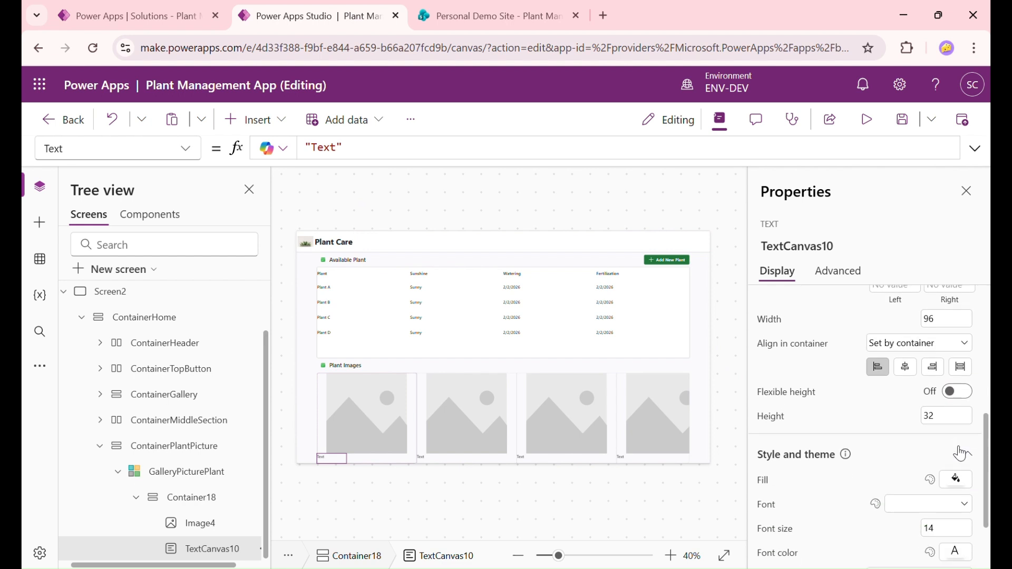
click(948, 452)
text(16)
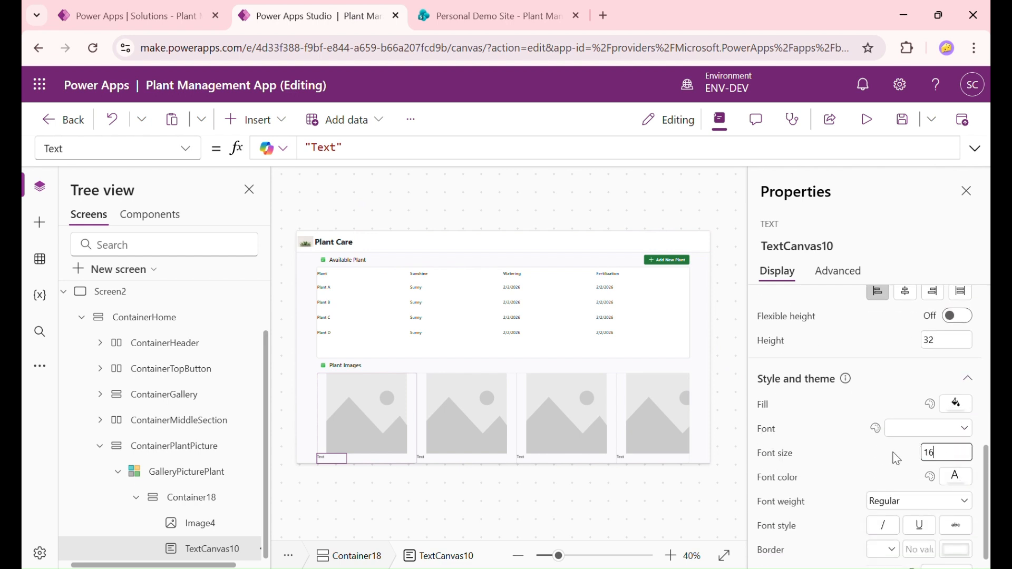
key(Return)
Set the Text control's alignment in its container to stretch across the full width
click(354, 157)
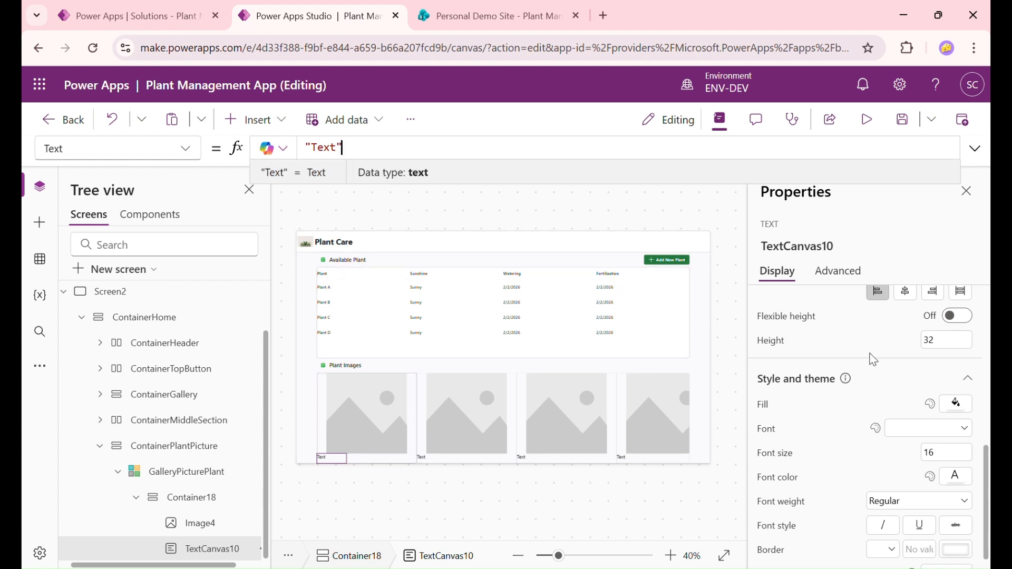
click(104, 158)
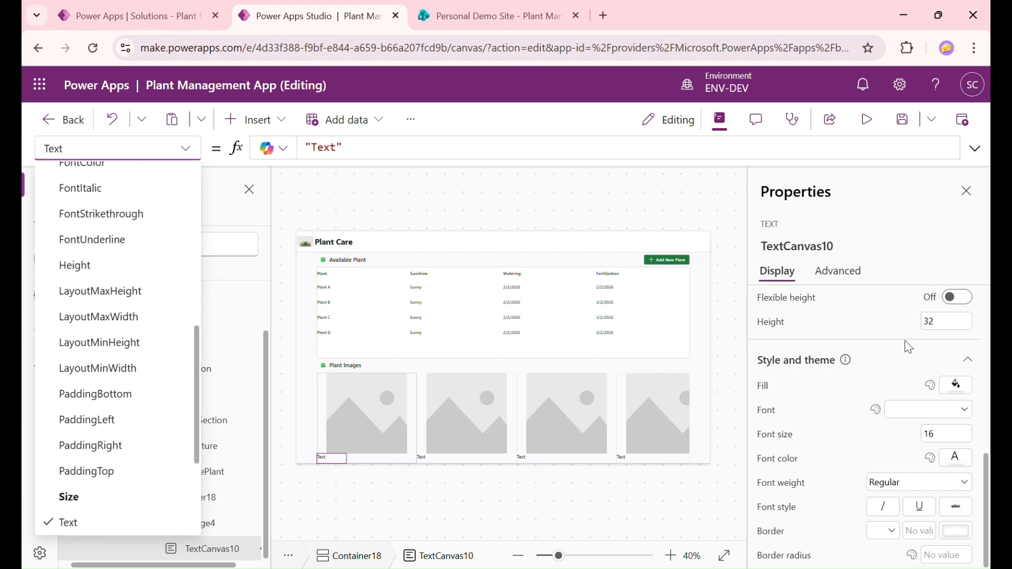
scroll(909, 344, up, 1)
click(898, 384)
scroll(949, 392, up, 1)
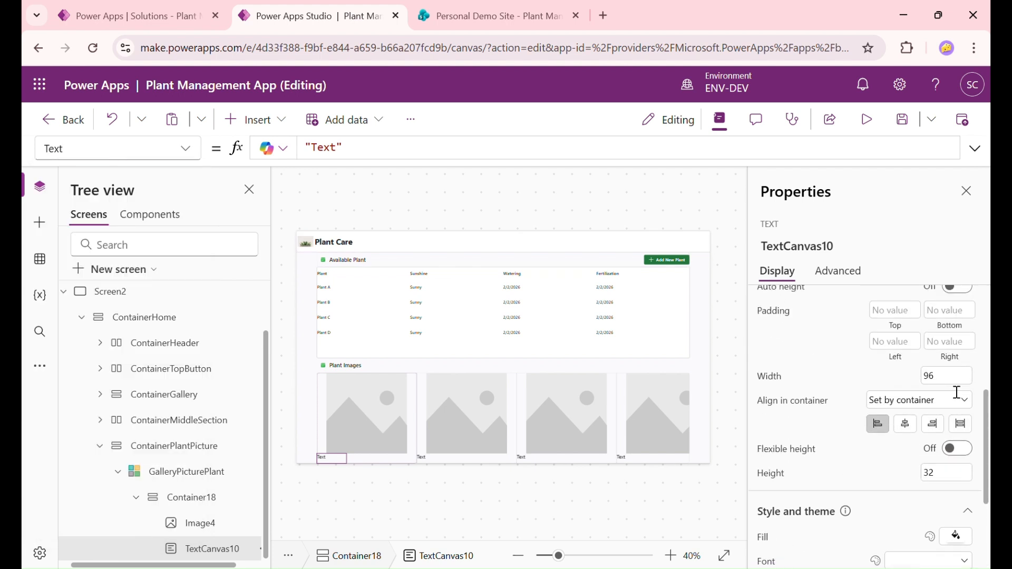
click(963, 426)
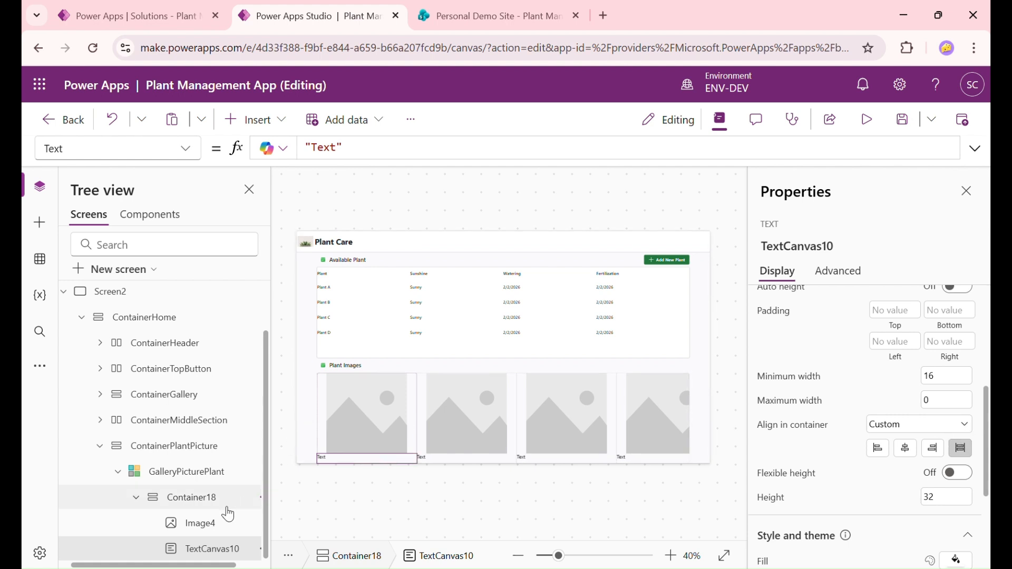
Set the Text control's height to 40 and its vertical alignment to Middle
scroll(945, 420, down, 2)
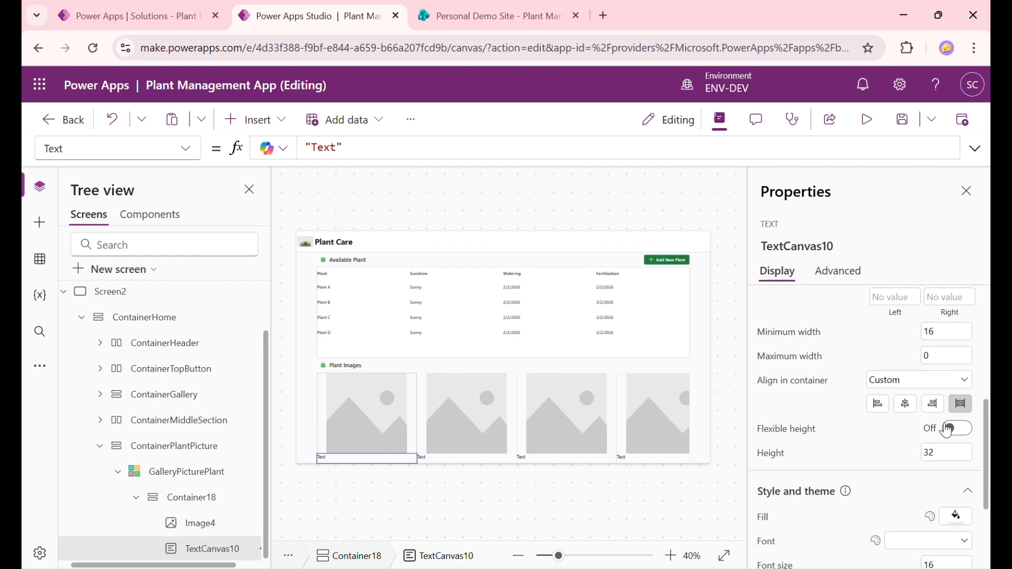
double_click(950, 422)
text(40)
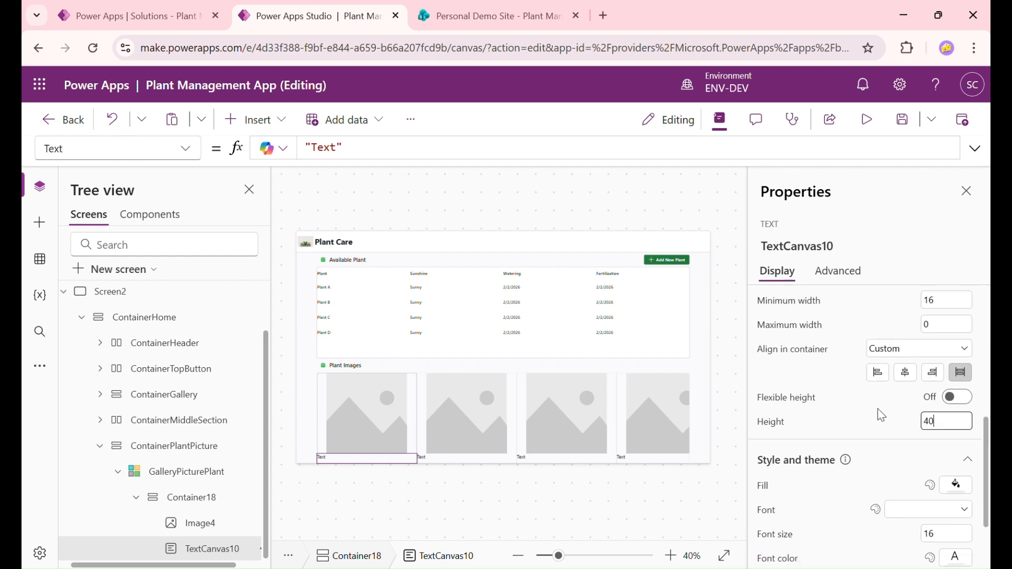
key(Return)
scroll(878, 409, up, 3)
click(907, 335)
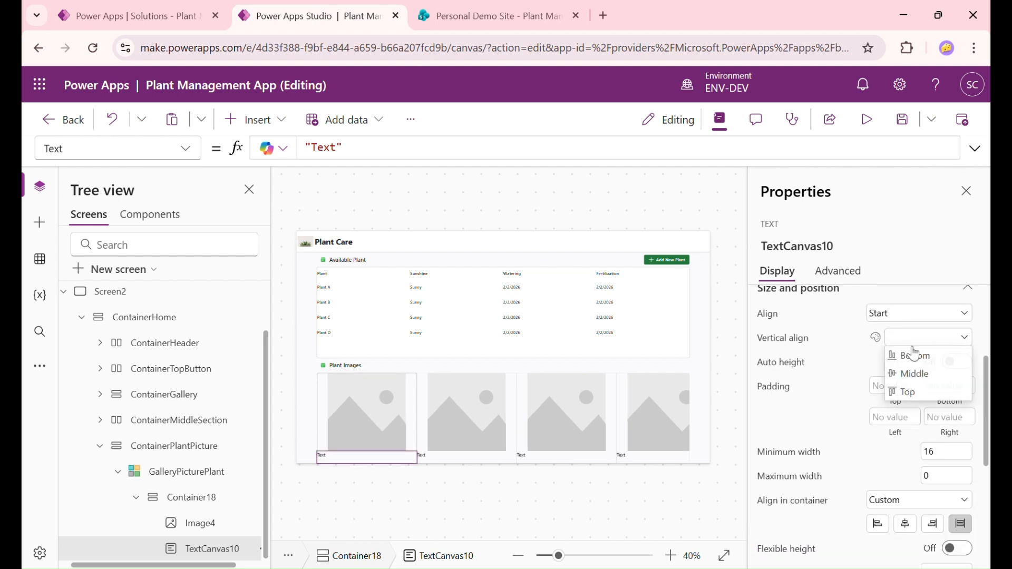
click(911, 375)
scroll(941, 428, down, 4)
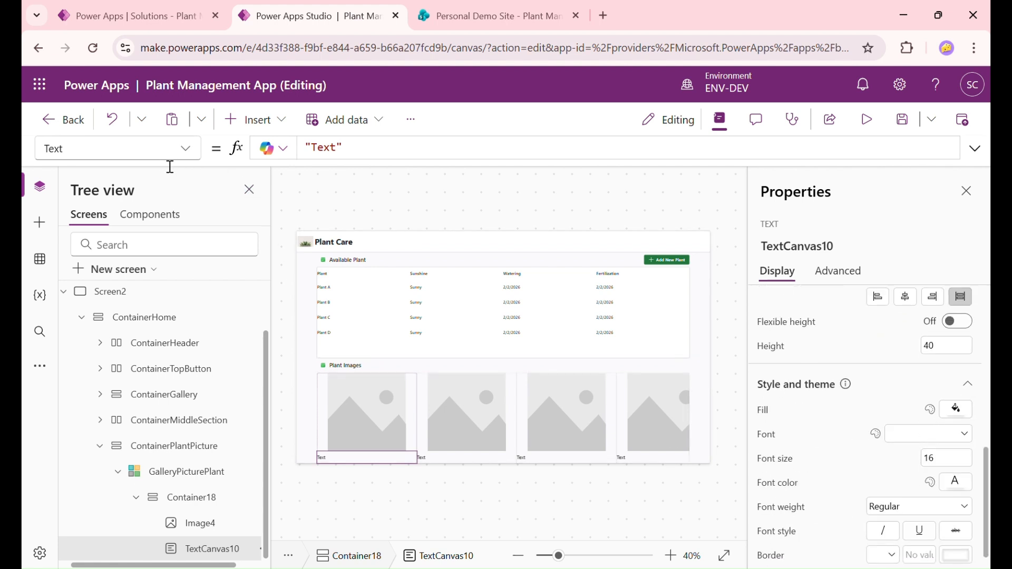
Set the Text property of the Text control below the image to ThisItem.Title
click(397, 155)
key(ctrl+a)
text(this)
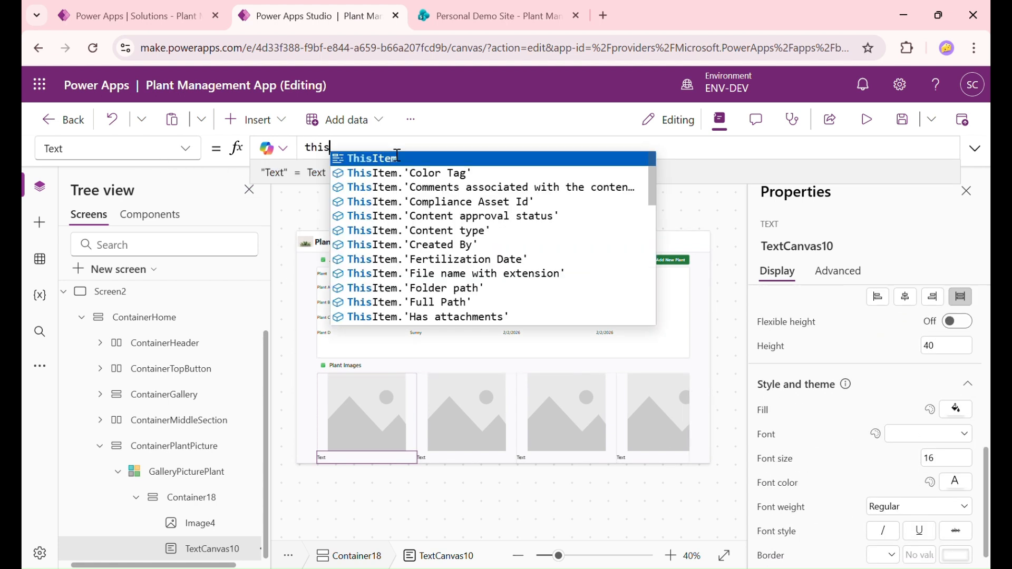
key(Tab)
text(.ti)
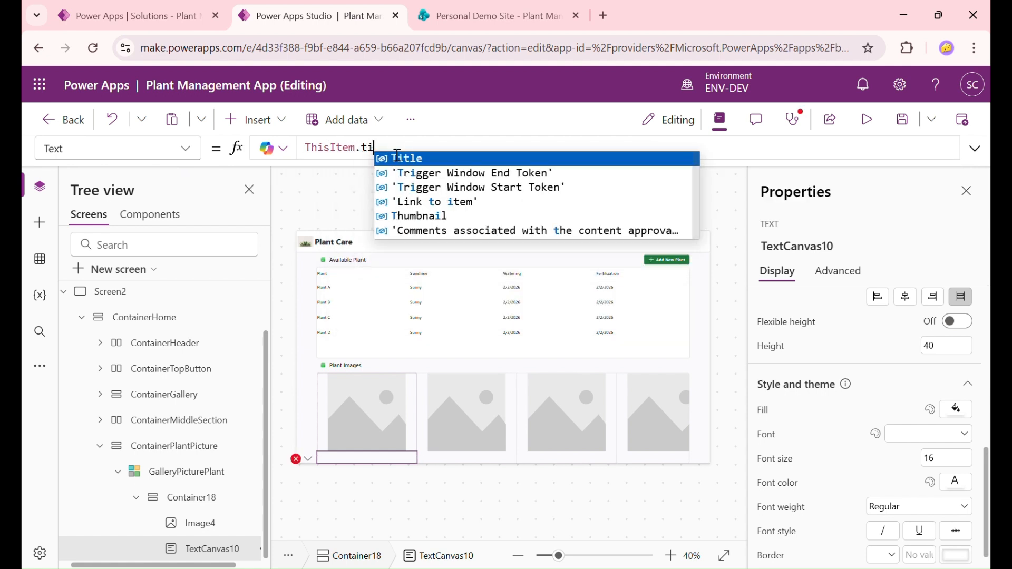
key(Tab)
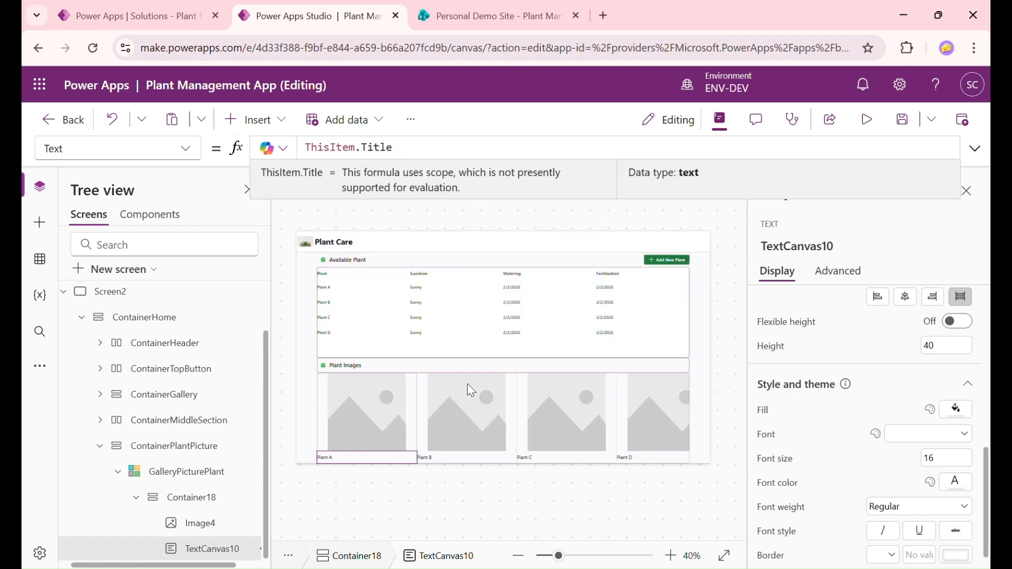
Duplicate the plant title Text control below the image in the gallery's item container
click(226, 555)
key(ctrl+c)
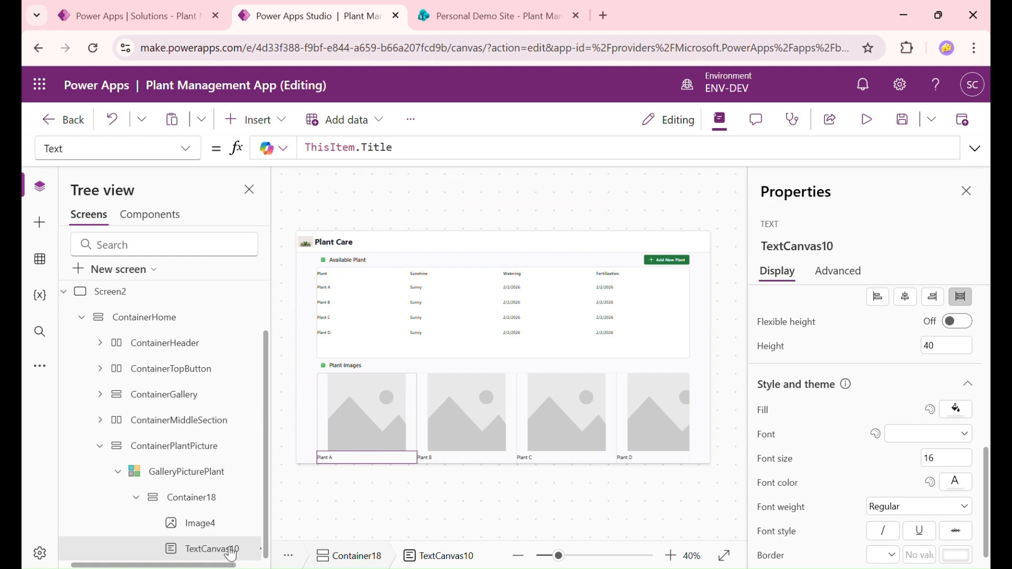
key(ctrl+v)
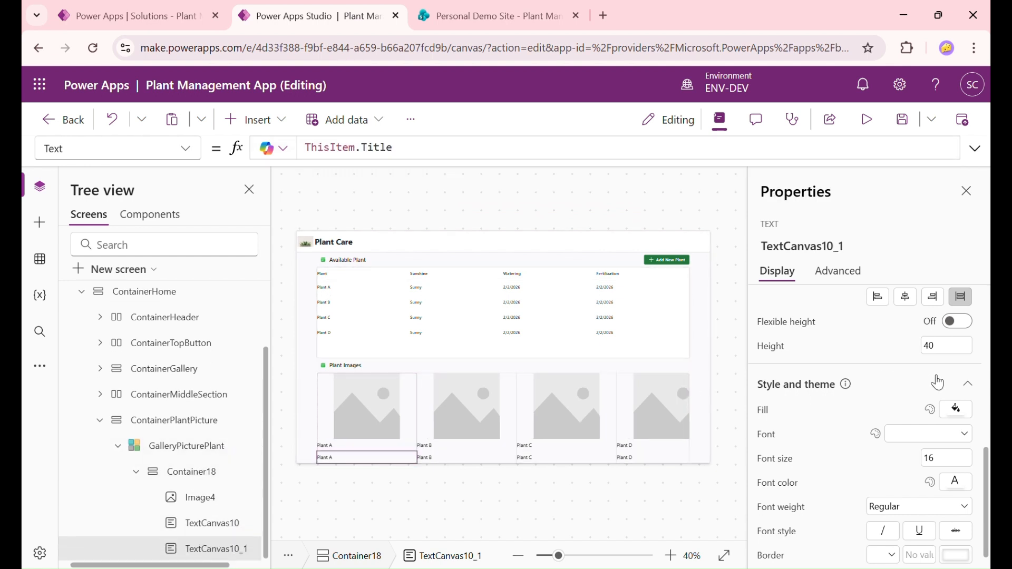
Set the font weight of the original plant title Text control to Semibold
click(217, 523)
click(896, 507)
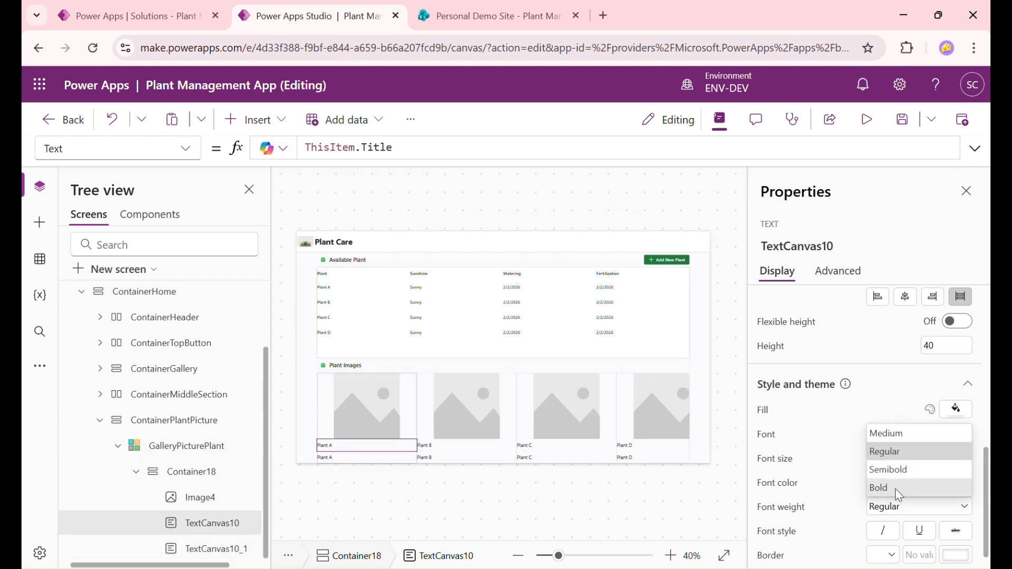
click(904, 472)
Set the Text property of the duplicated Text control to "Watering on "&ThisItem.'Watering Date'
click(208, 548)
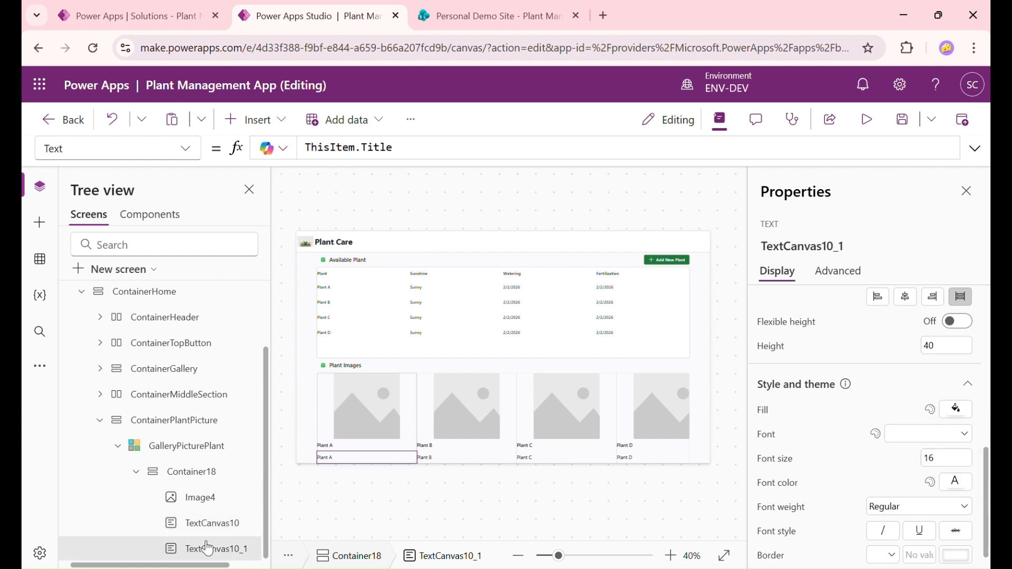
click(389, 148)
double_click(372, 148)
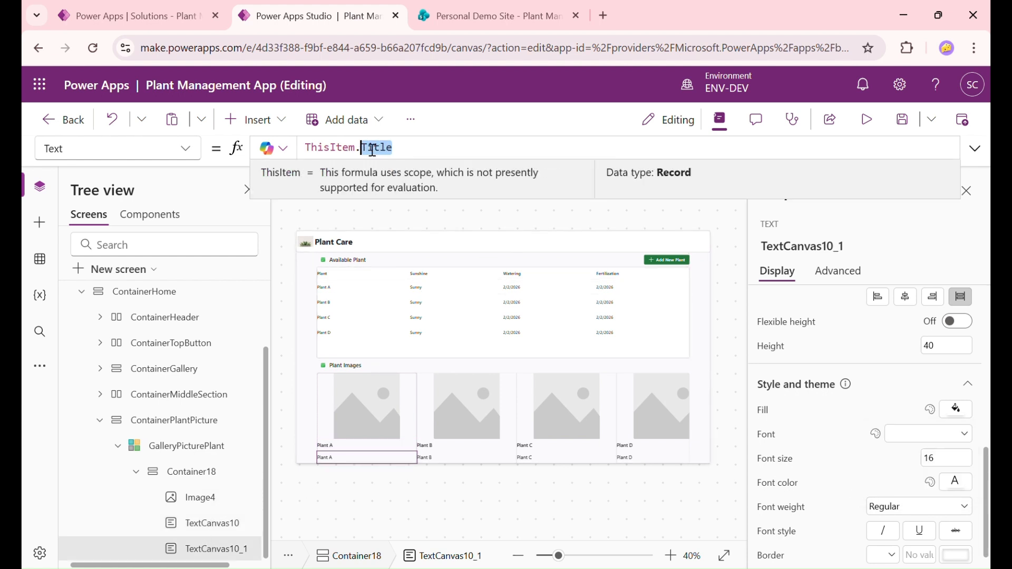
key(ctrl+a)
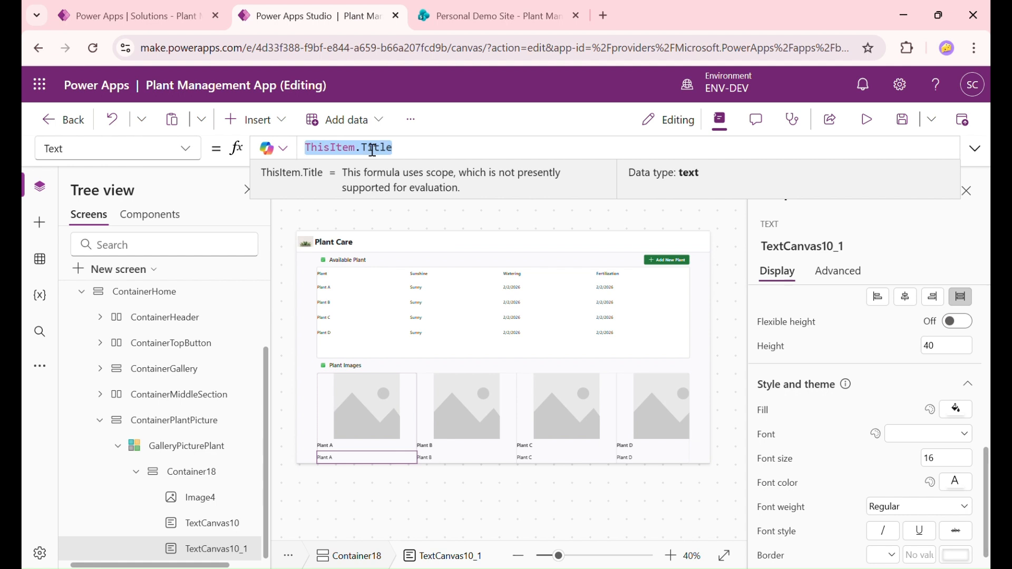
text("water)
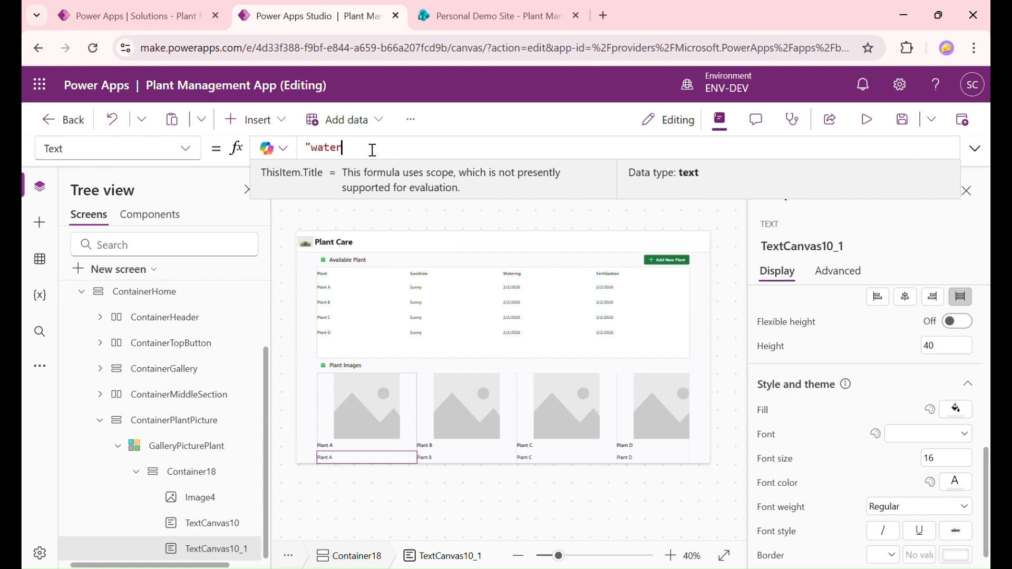
key(BackSpace)
key(BackSpace)
text(on)
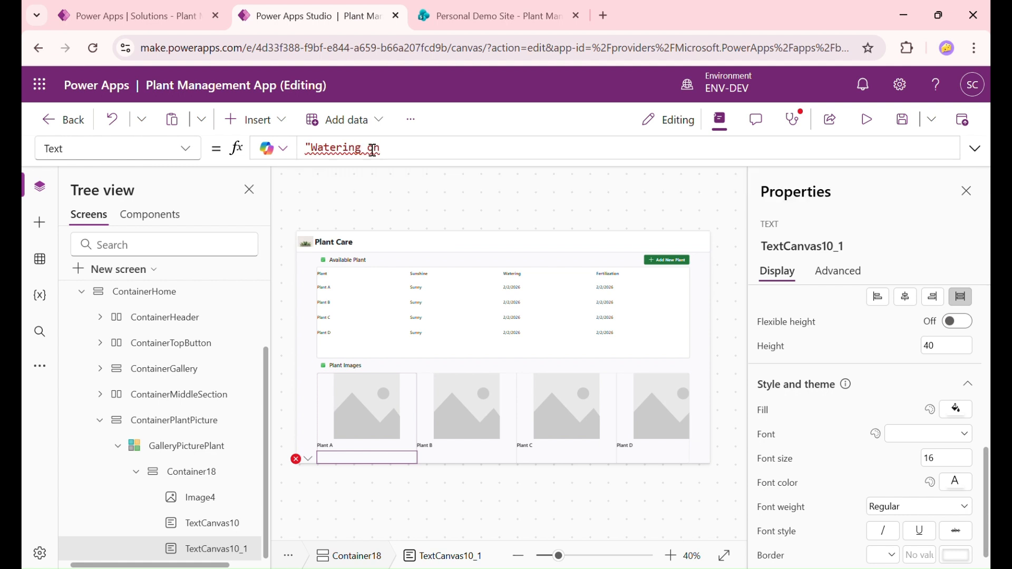
text( "&ThisItem)
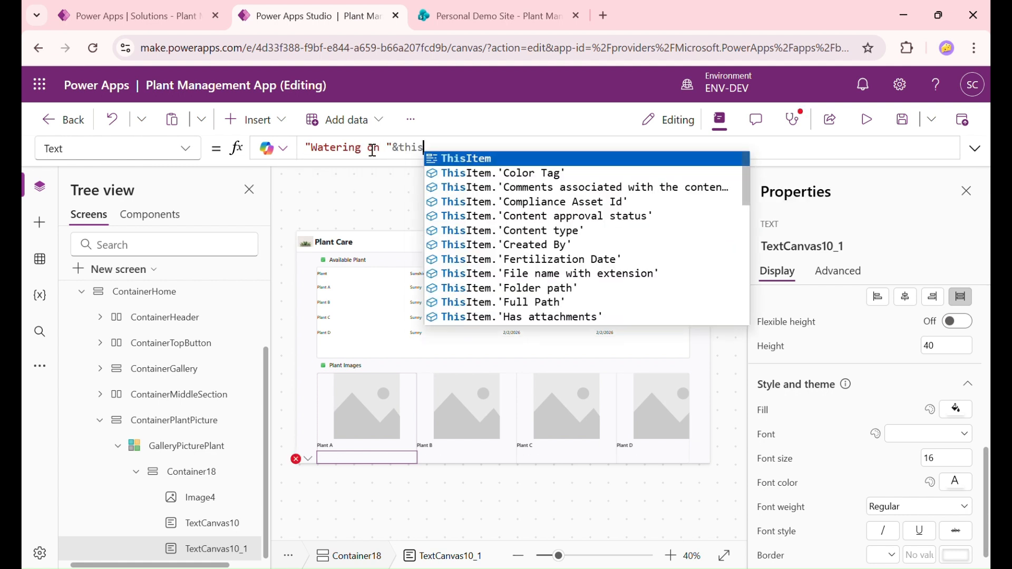
text(.water)
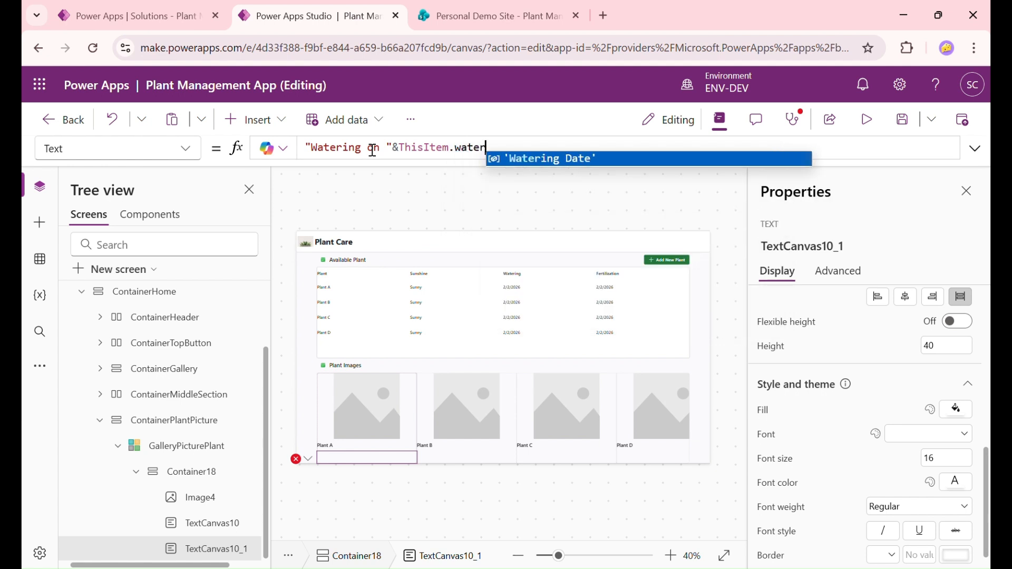
key(Tab)
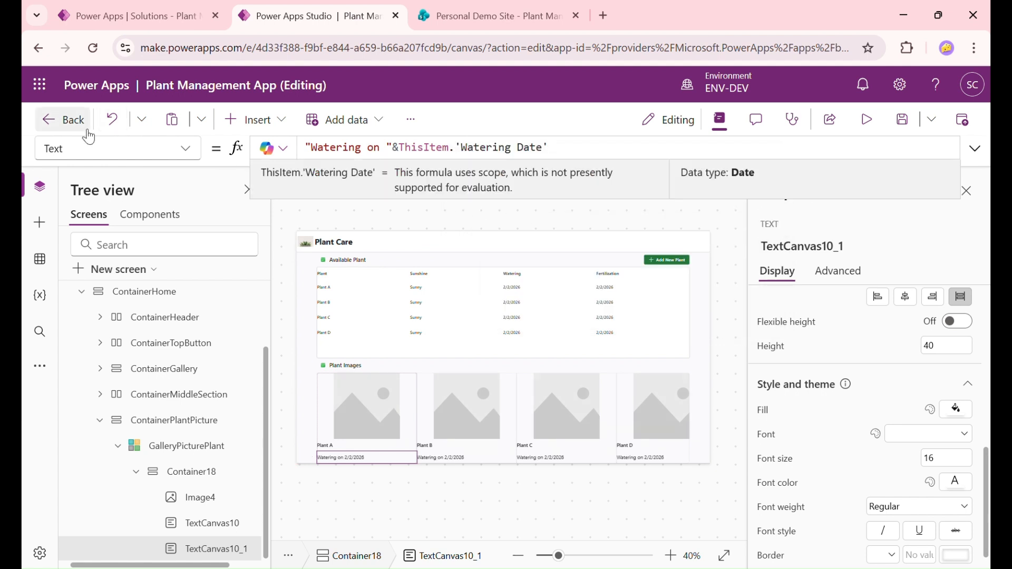
Set the FontColor property of the watering date Text control to varColor.secondaryText
click(103, 152)
text(fo)
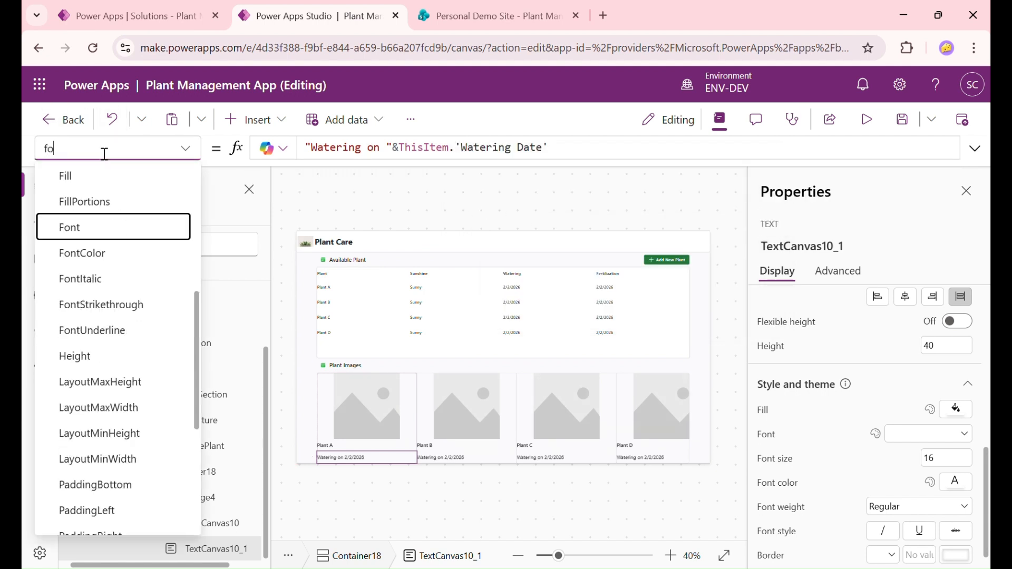
text(nt)
key(Down)
key(Return)
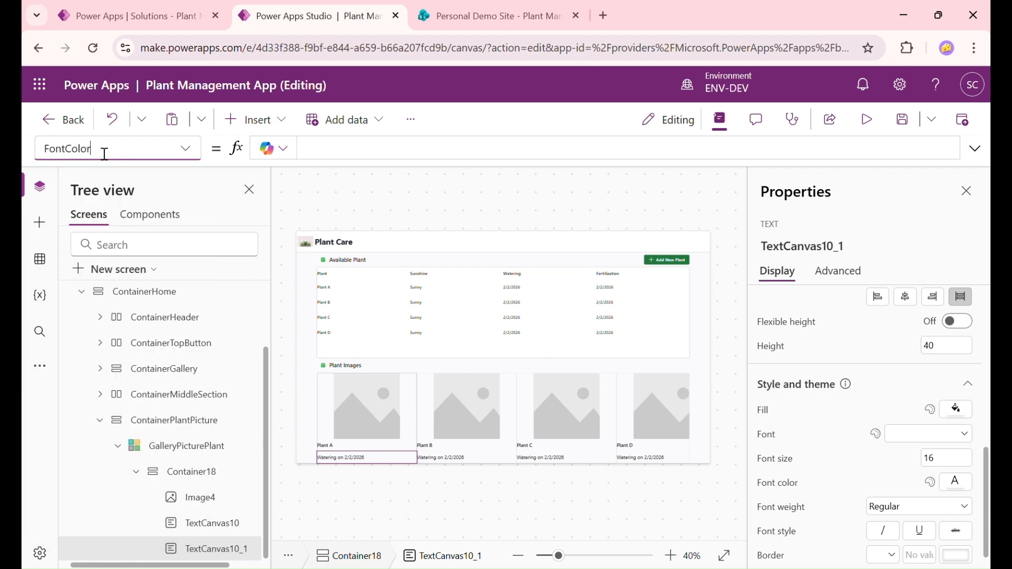
click(533, 154)
text(varColor.)
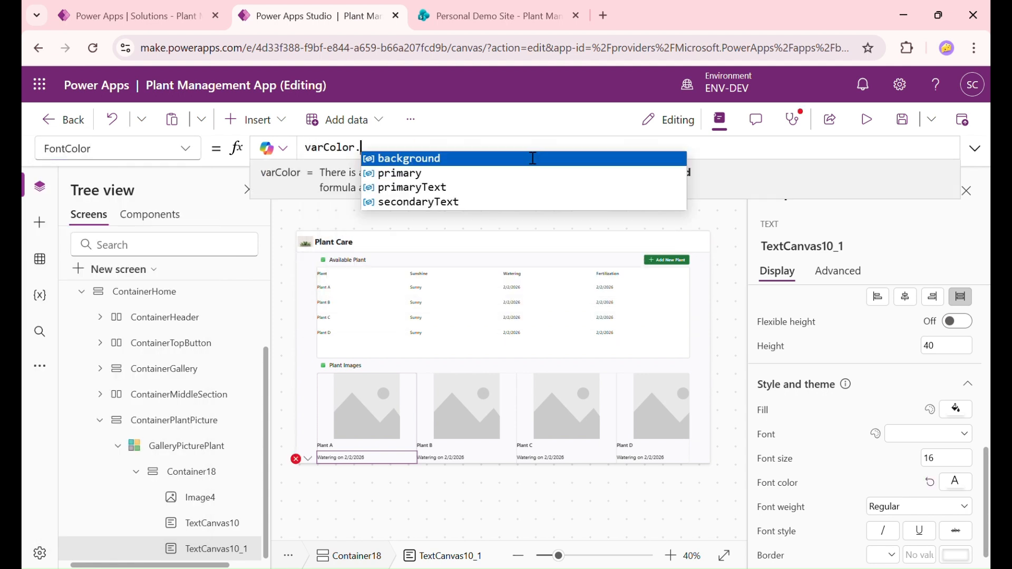
key(Down)
key(Down)
key(Down)
key(Tab)
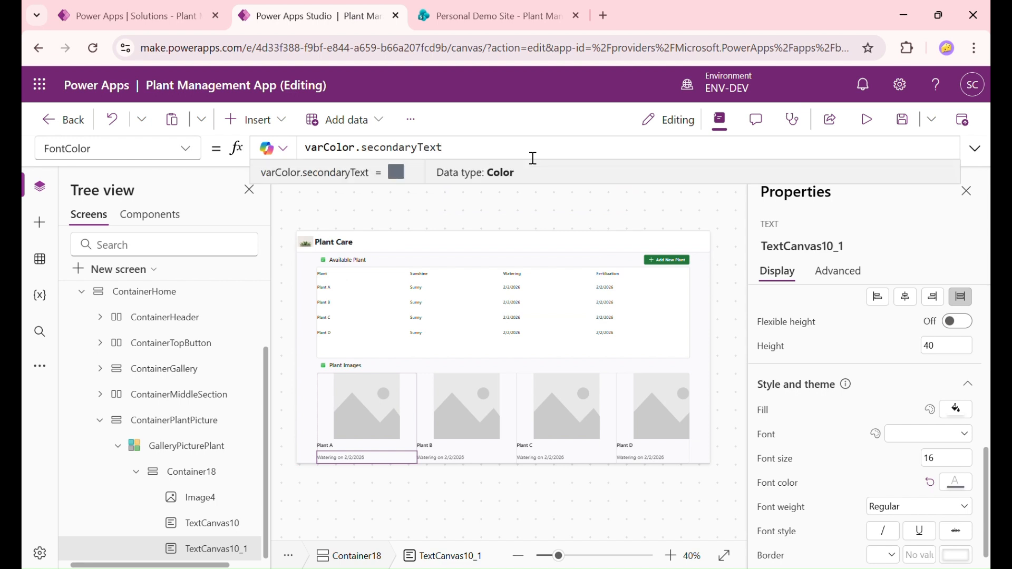
click(298, 490)
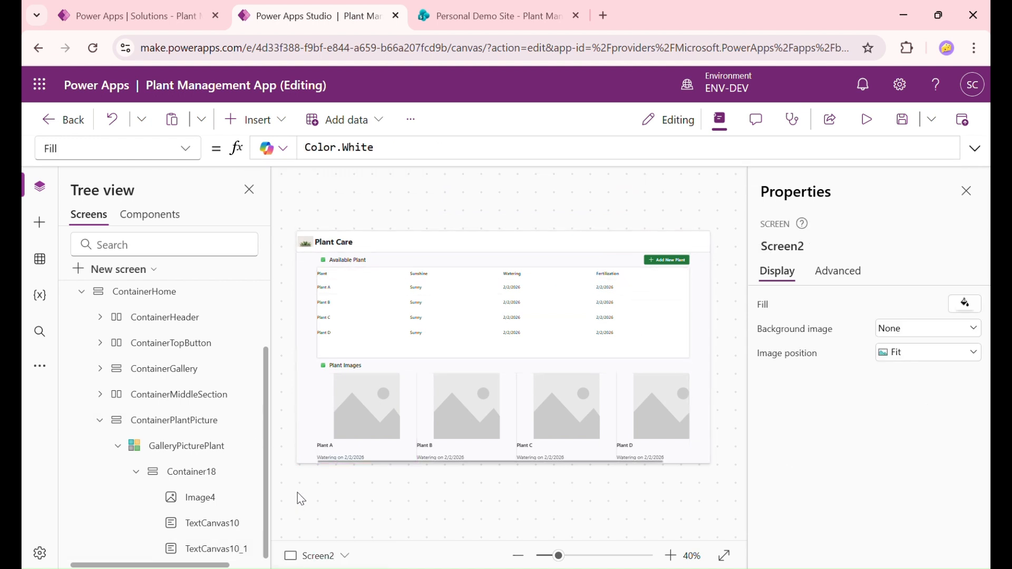
Set the Image property of the gallery's image control to ThisItem.'Plant Image'
click(388, 407)
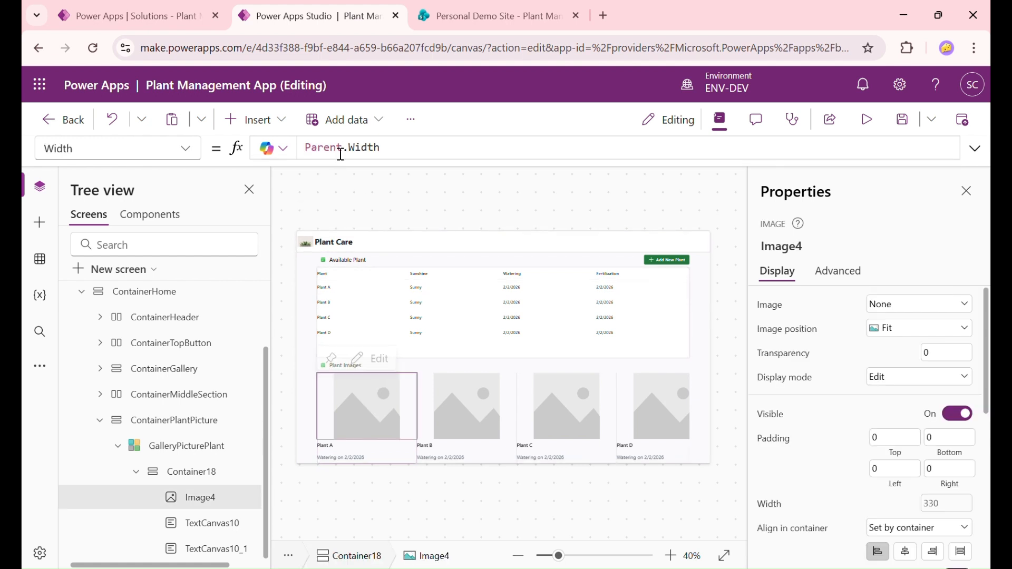
click(194, 149)
scroll(151, 269, up, 6)
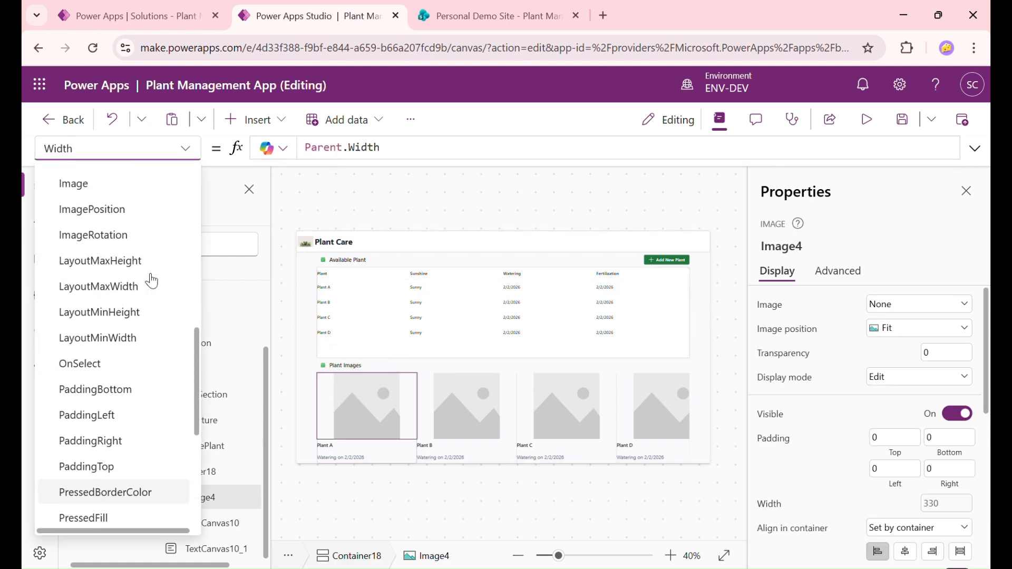
click(74, 411)
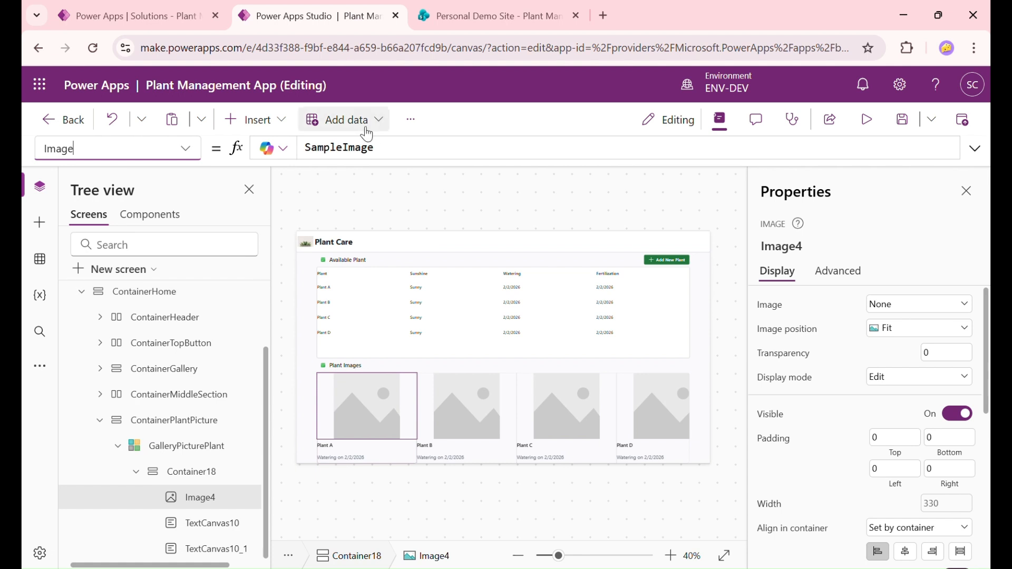
click(371, 158)
key(ctrl+a)
key(BackSpace)
text(this)
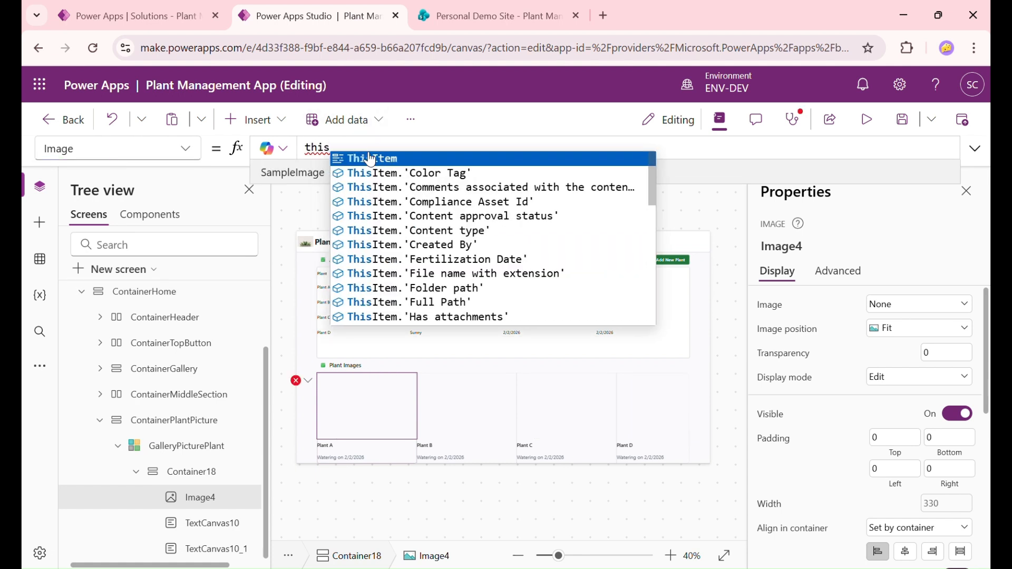
key(Tab)
text(.)
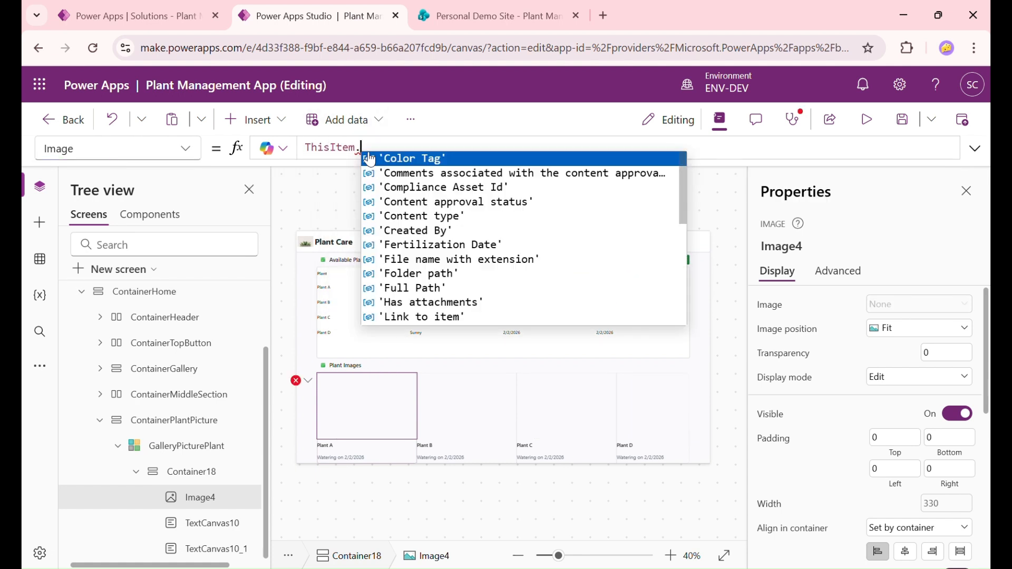
text(p)
key(Tab)
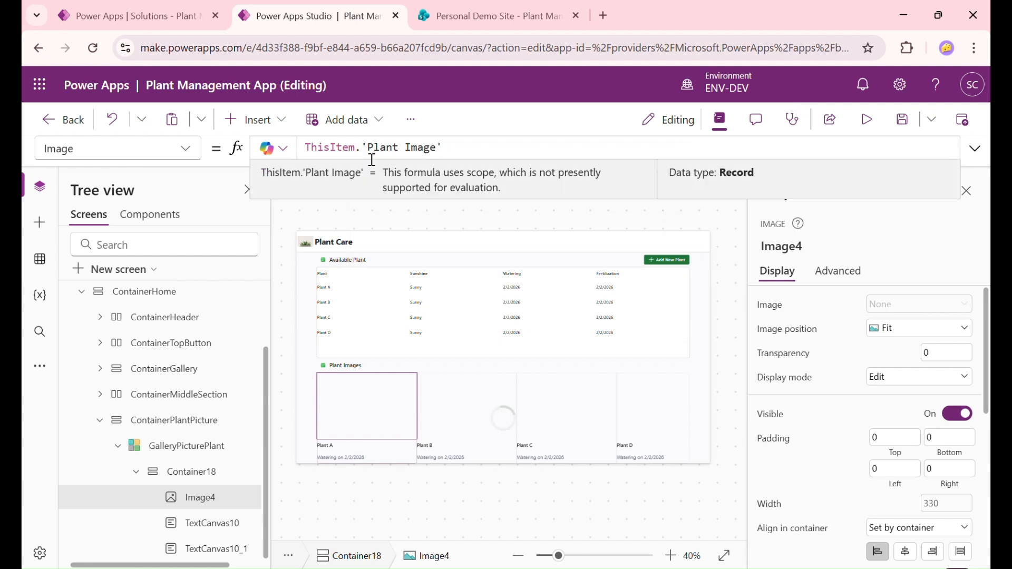
Set the image position of the gallery's image control to Tile
click(934, 329)
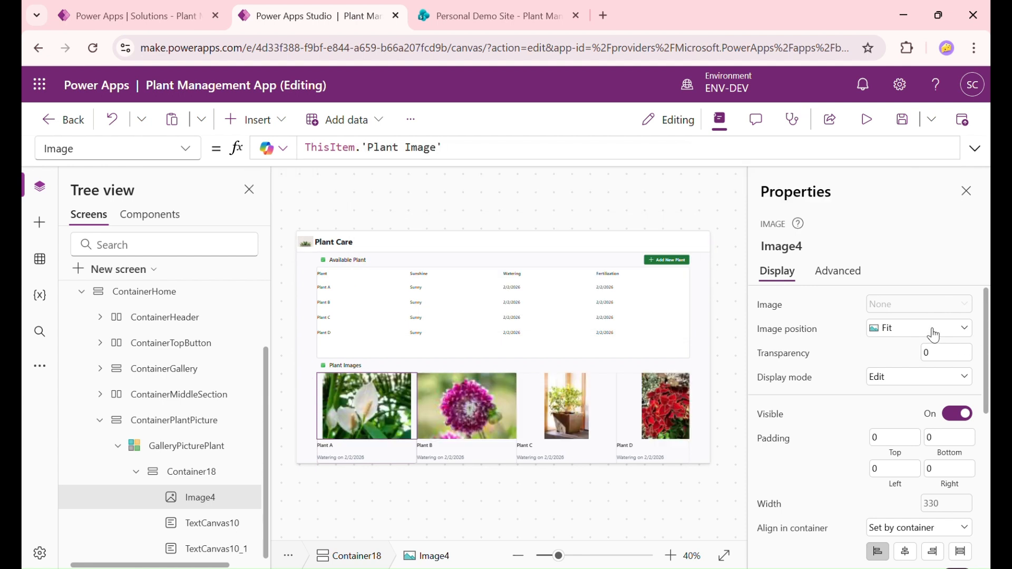
click(906, 420)
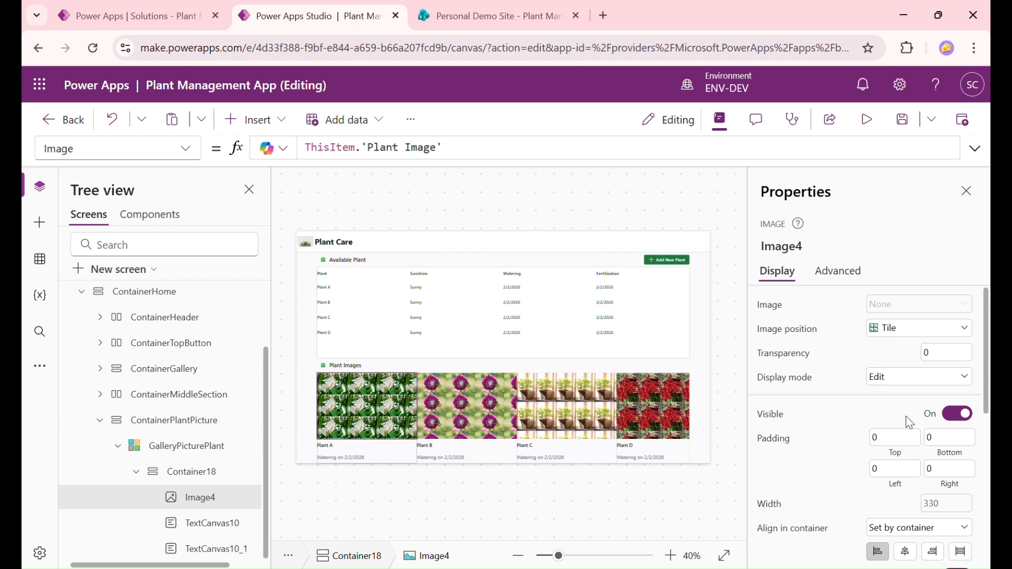
click(724, 376)
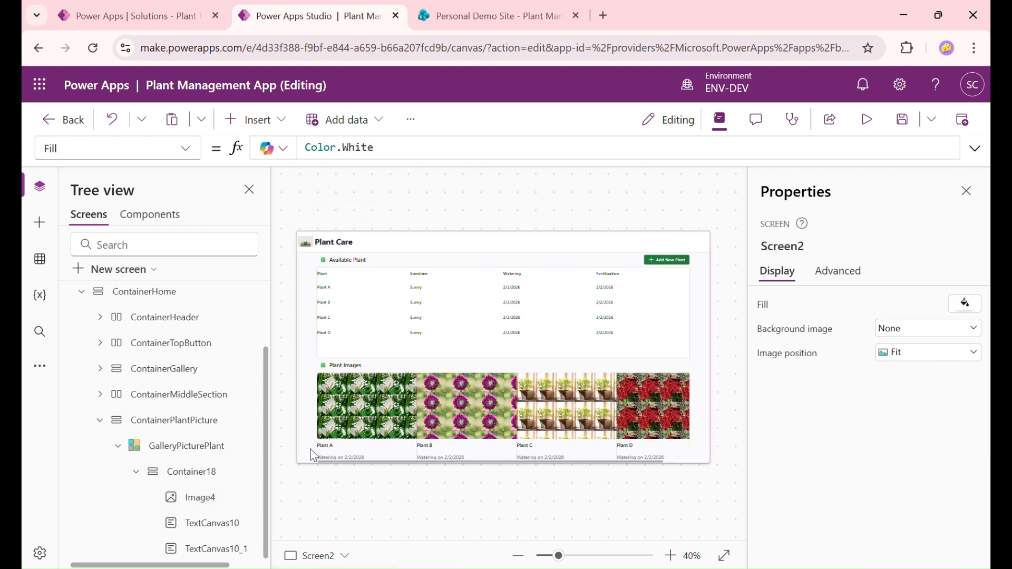
Set the fill color of the item container inside the Plant Images gallery to white
click(221, 471)
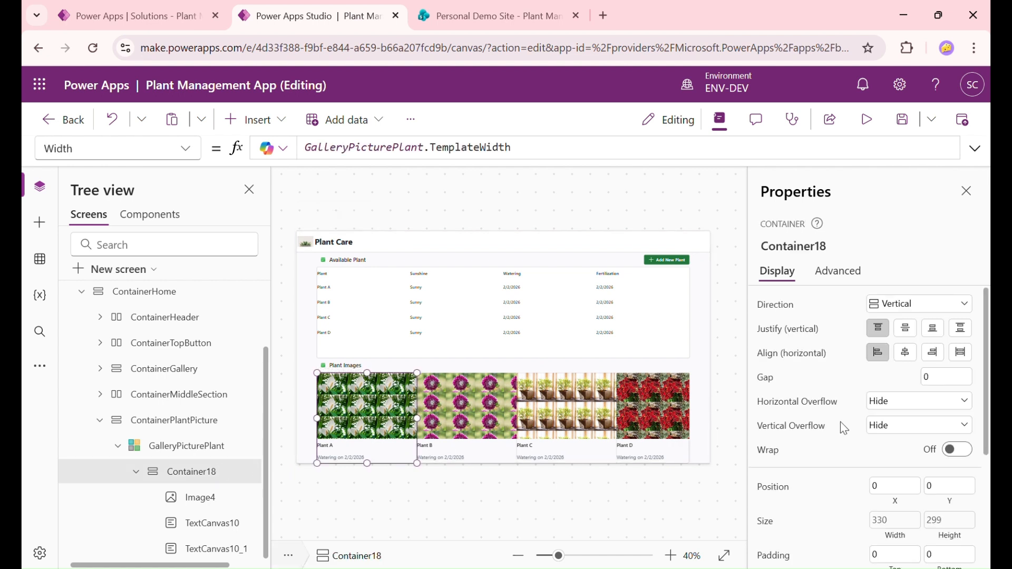
scroll(865, 432, down, 1)
scroll(884, 445, down, 3)
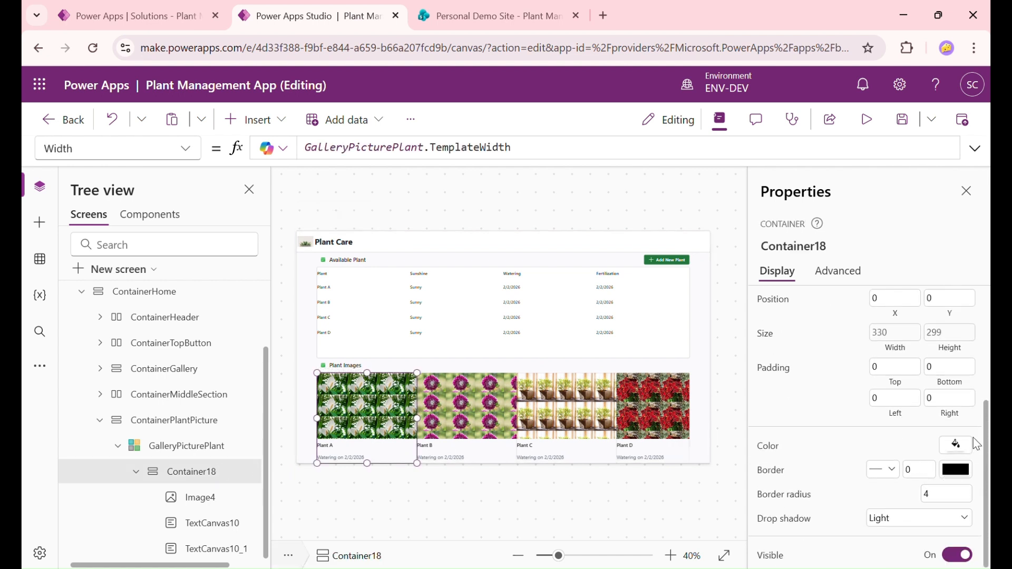
click(968, 445)
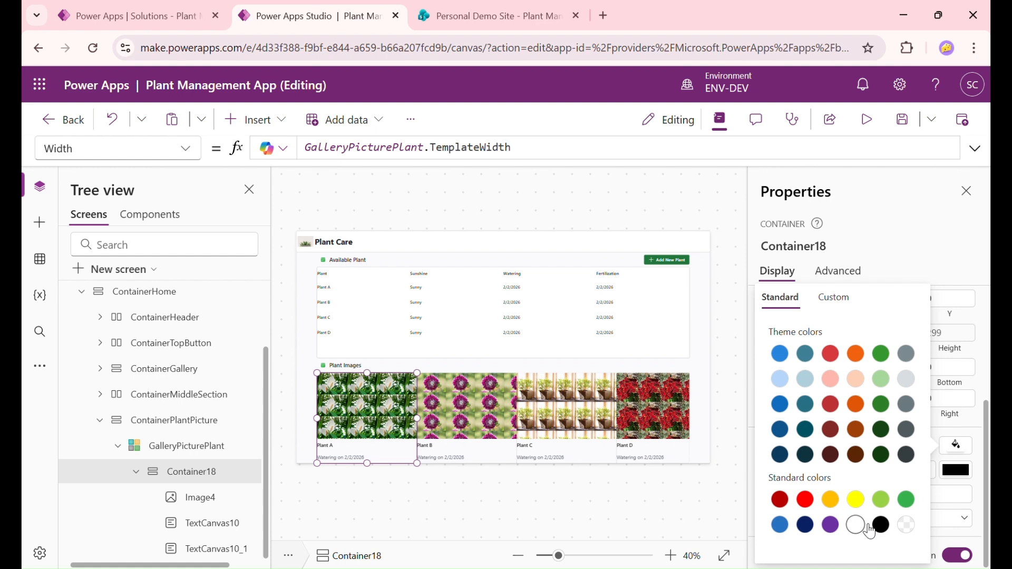
click(709, 488)
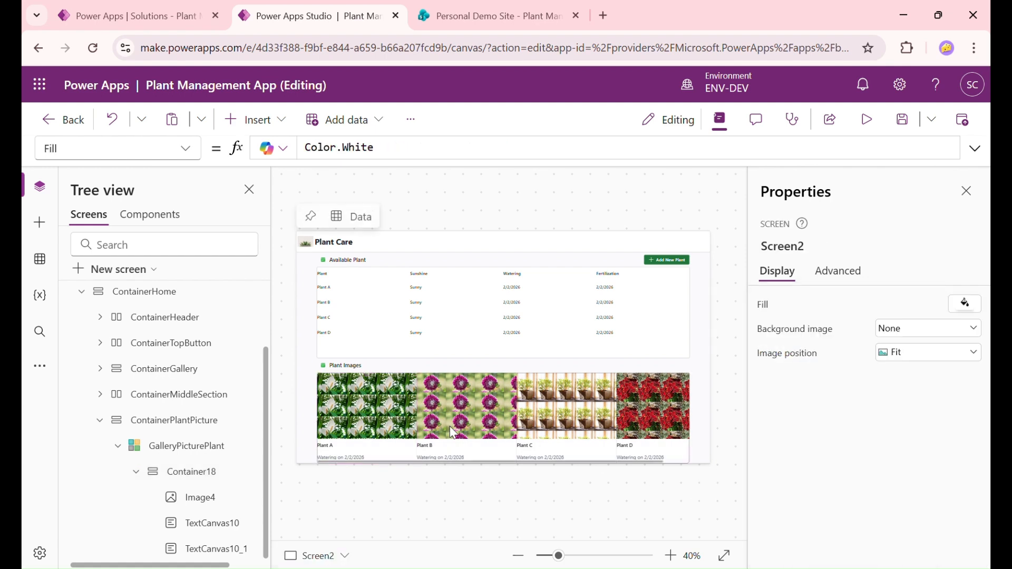
Set the Width property of the gallery's item container to GalleryPicturePlant.TemplateWidth-50
click(398, 432)
click(207, 473)
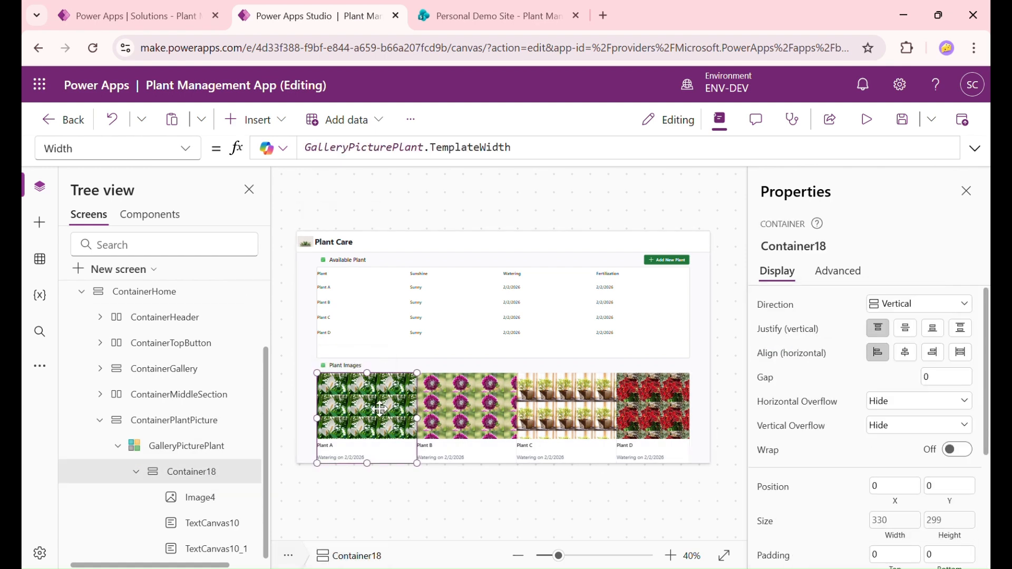
click(177, 150)
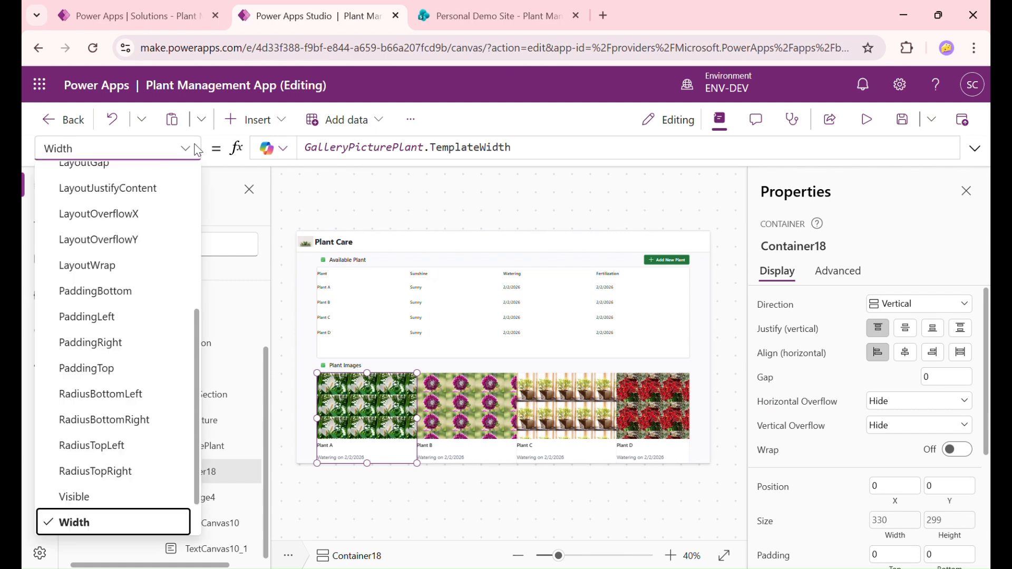
click(622, 154)
text(-50)
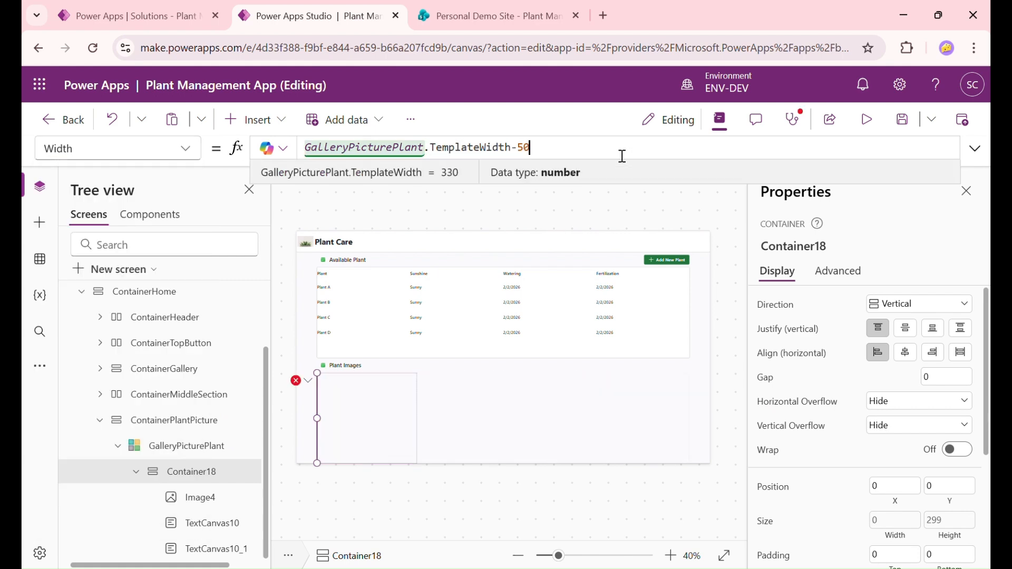
click(724, 342)
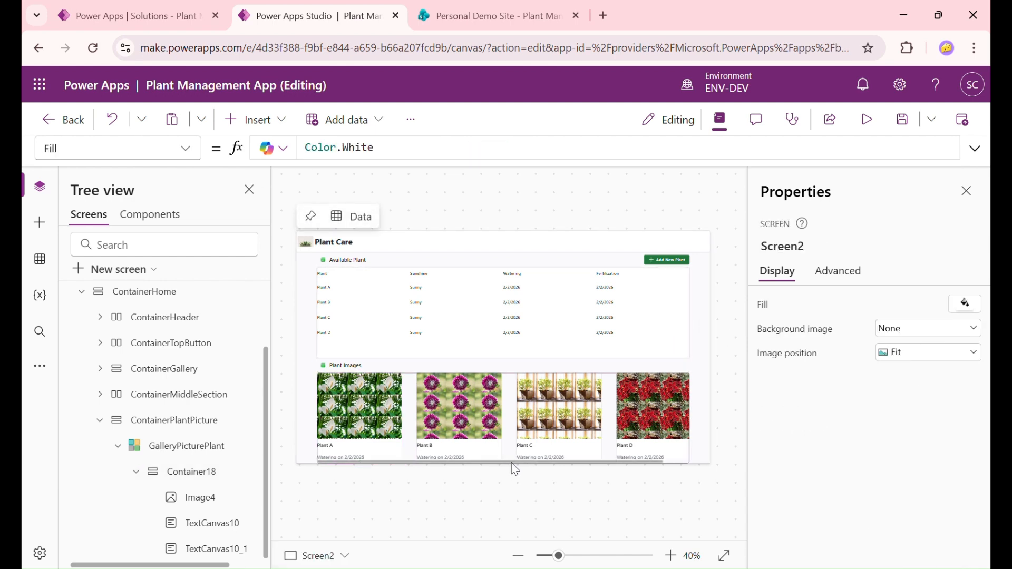
Turn off the scrollbar of the Plant Images gallery
click(508, 449)
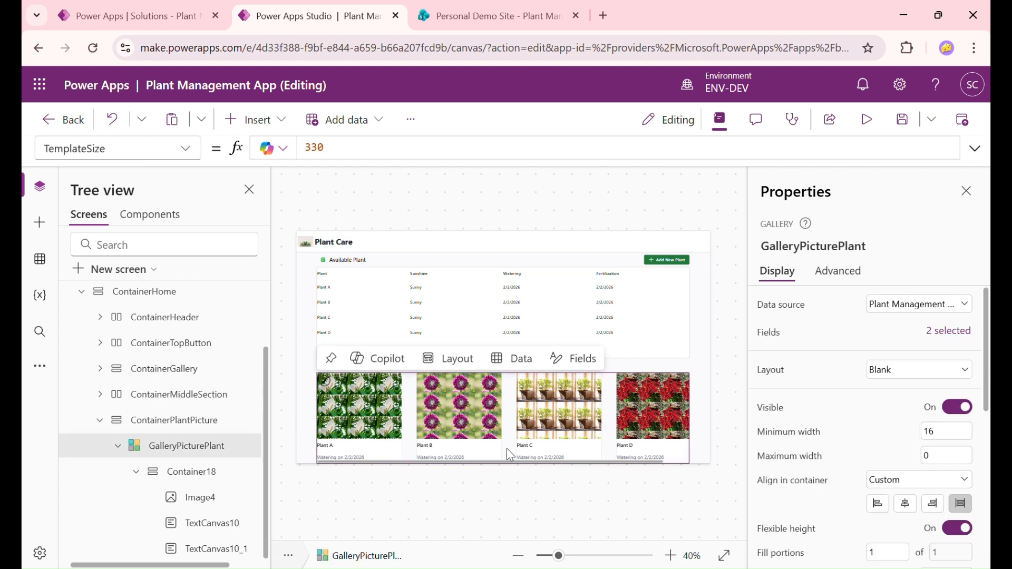
scroll(928, 469, down, 5)
click(959, 435)
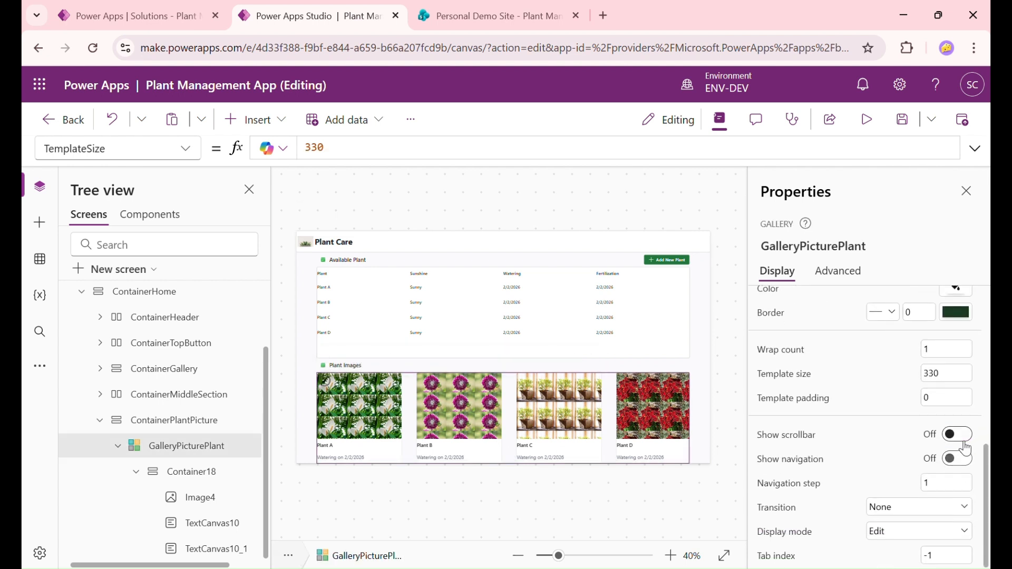
Examine the flexible height settings of the Available Plant gallery, its container and the Plant Images gallery
click(725, 386)
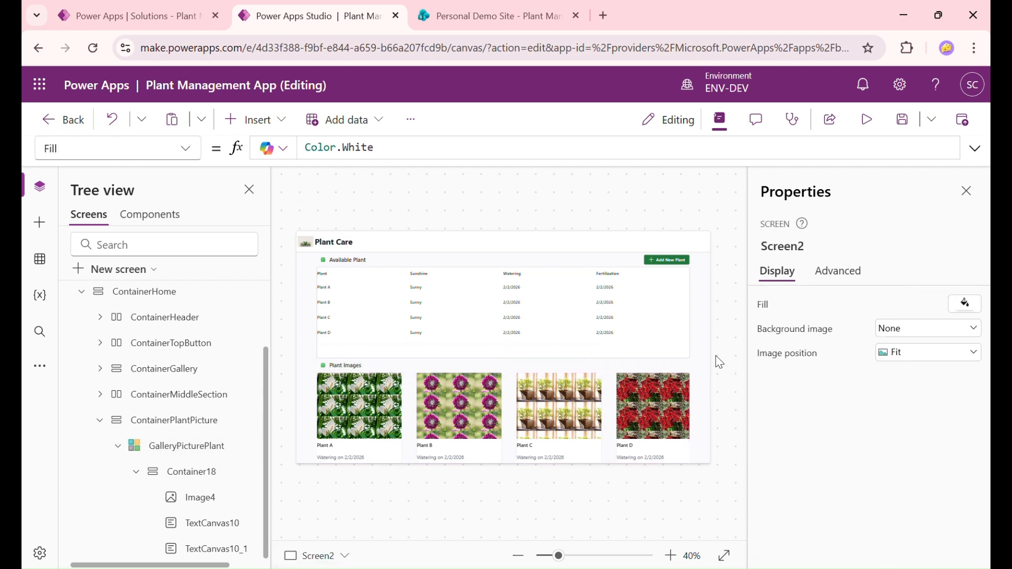
click(383, 343)
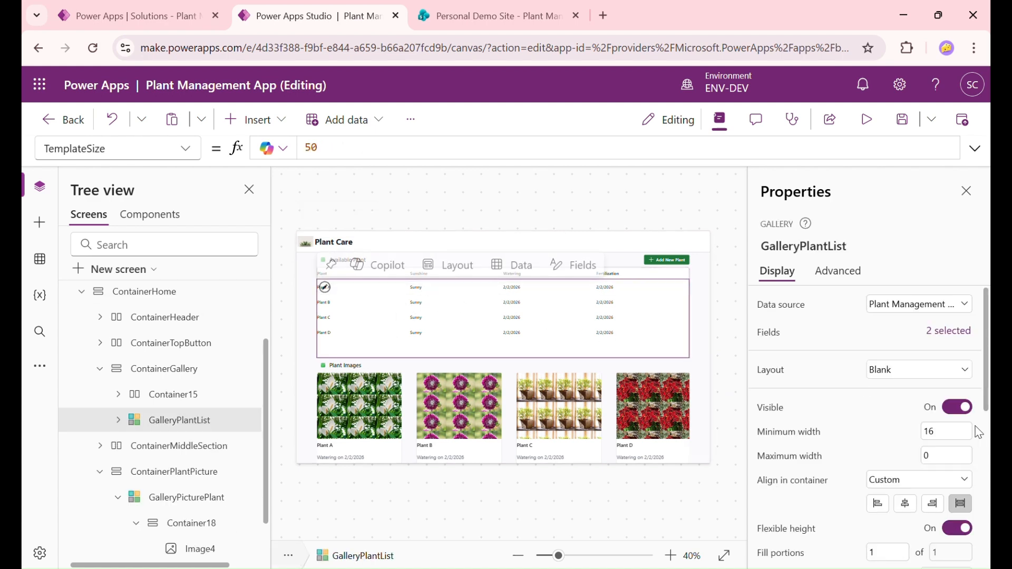
scroll(979, 433, down, 3)
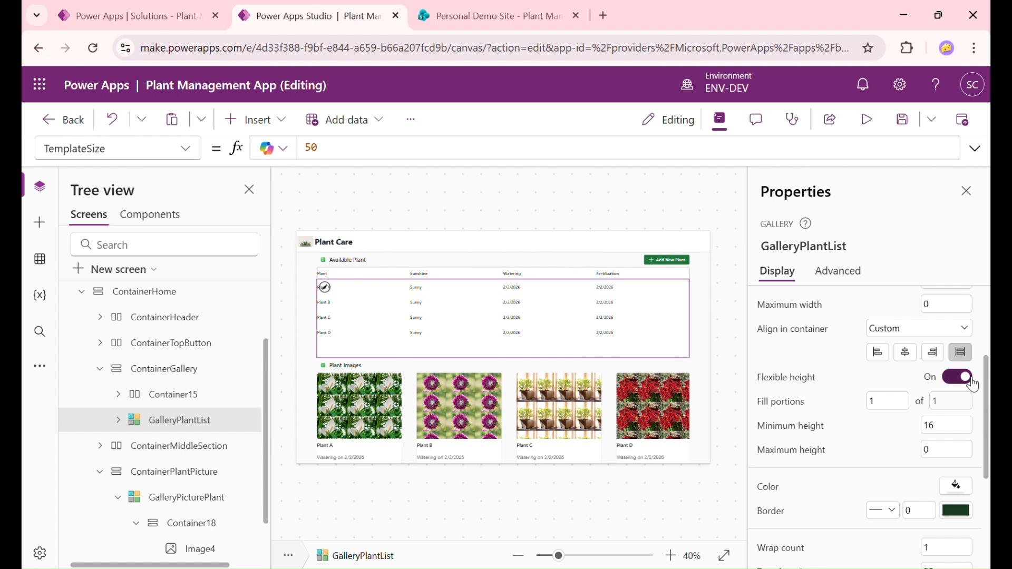
click(197, 377)
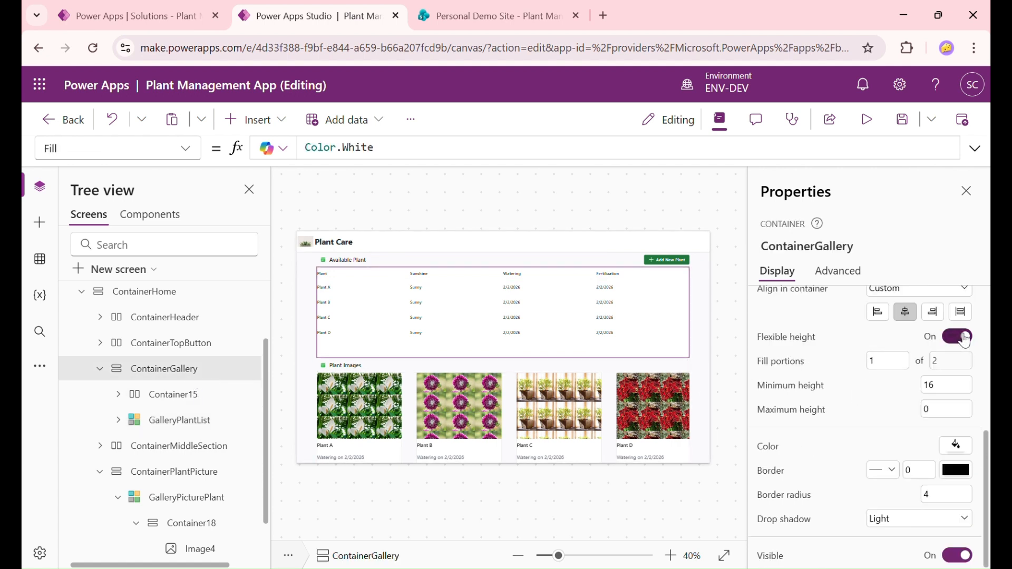
click(346, 355)
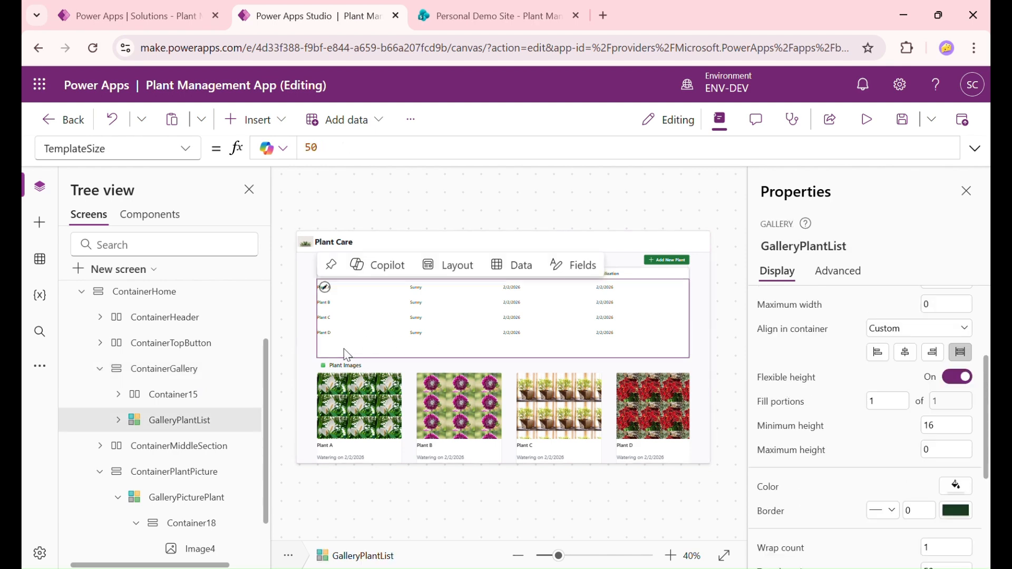
click(410, 388)
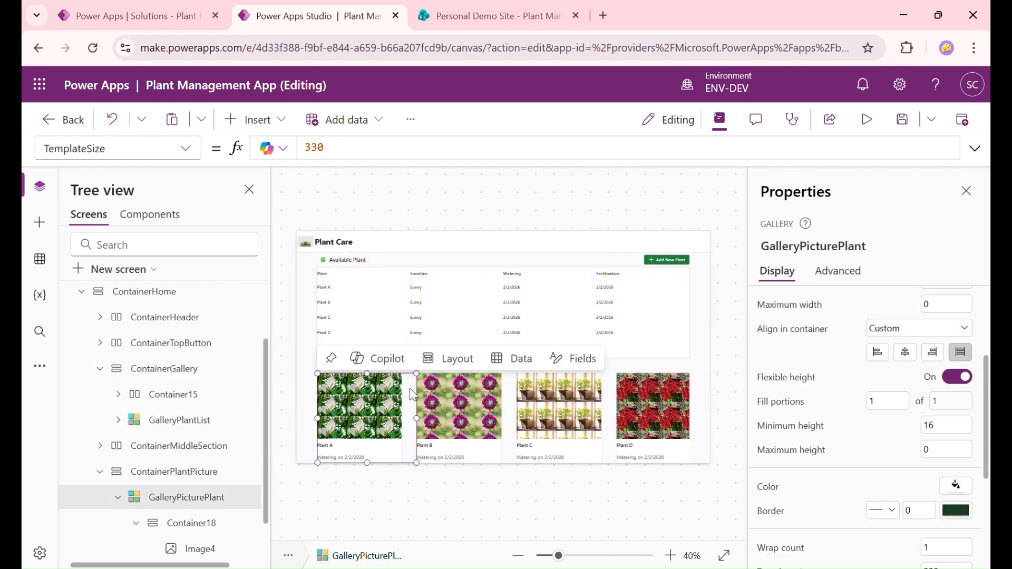
click(731, 354)
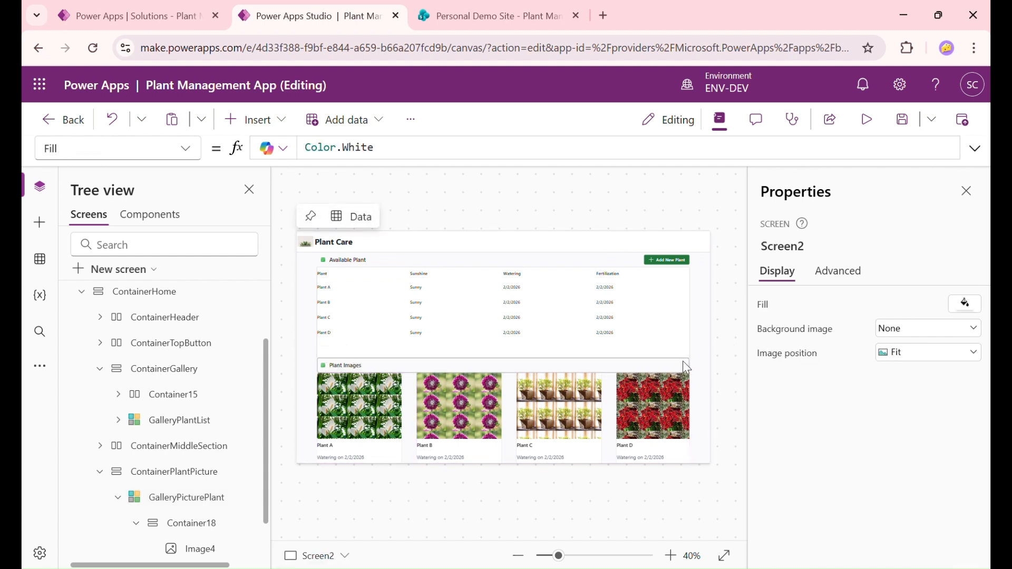
click(686, 368)
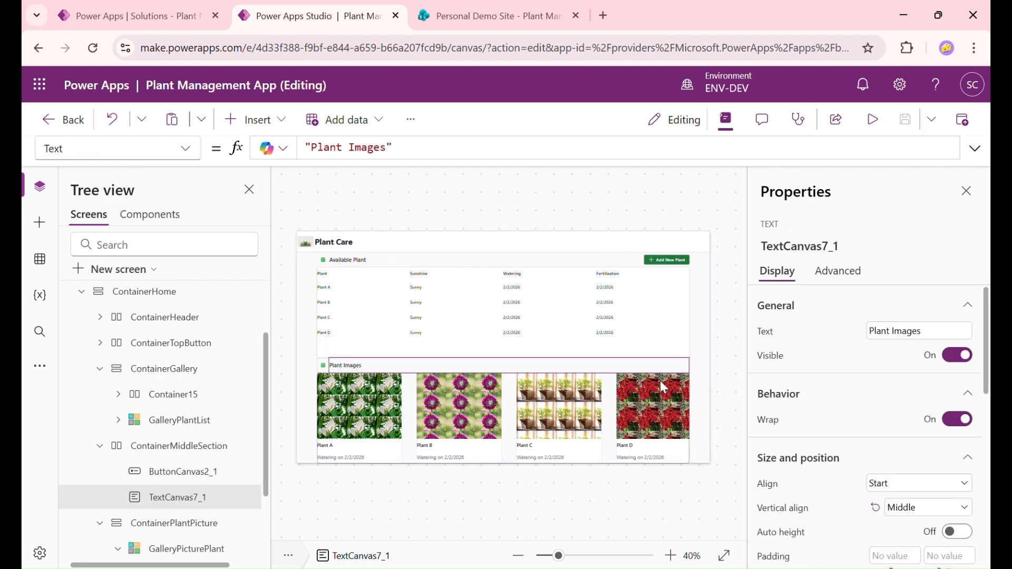
Turn off flexible height for ContainerPlantPicture and set its height to 400
scroll(250, 445, up, 3)
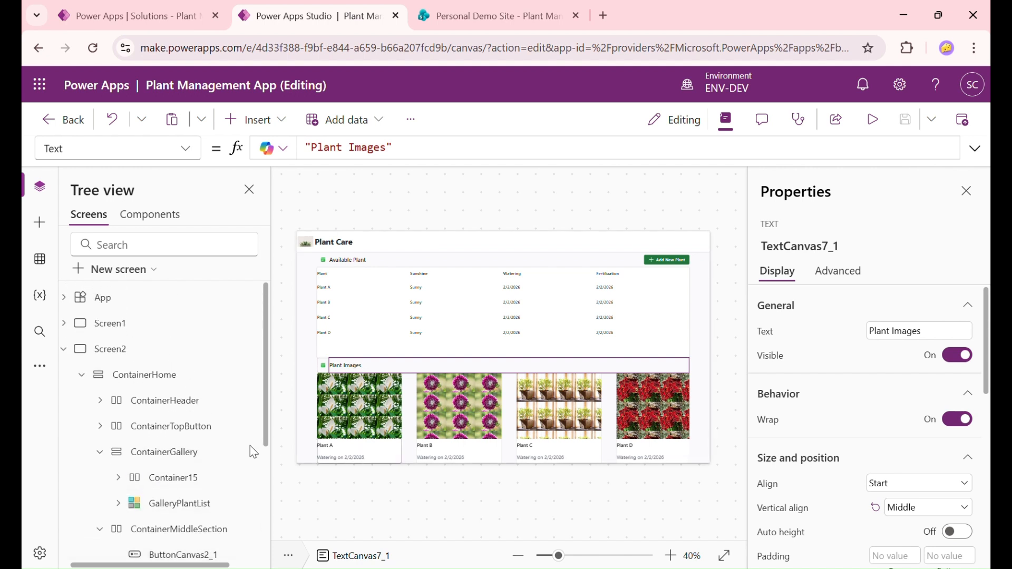
scroll(250, 445, down, 5)
click(191, 431)
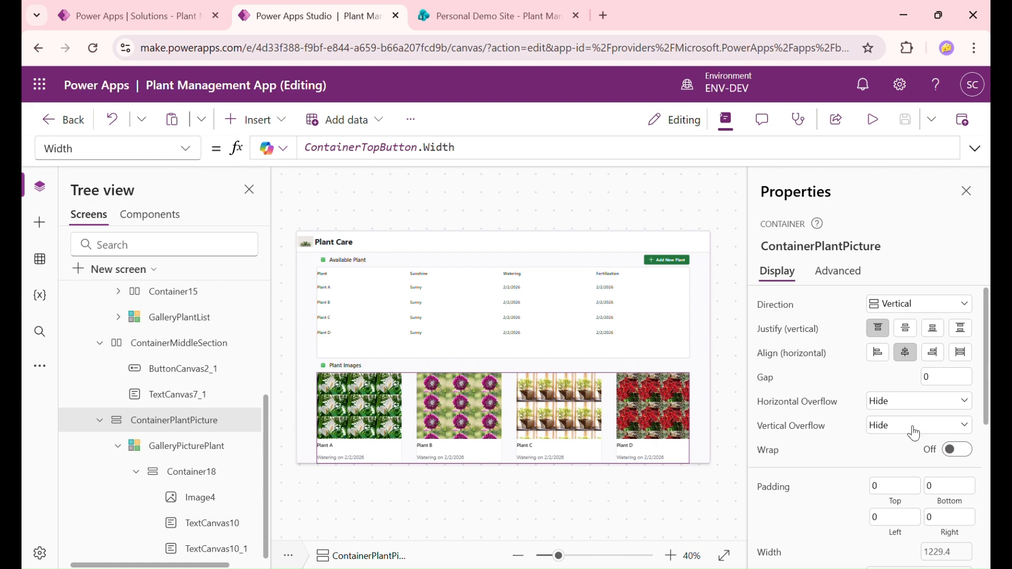
scroll(915, 429, down, 5)
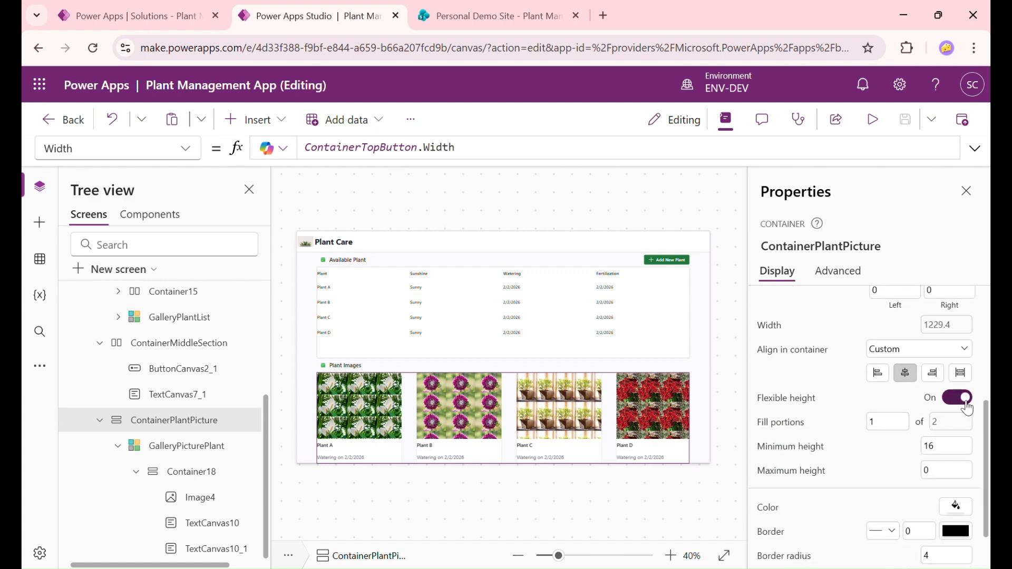
click(957, 401)
click(967, 430)
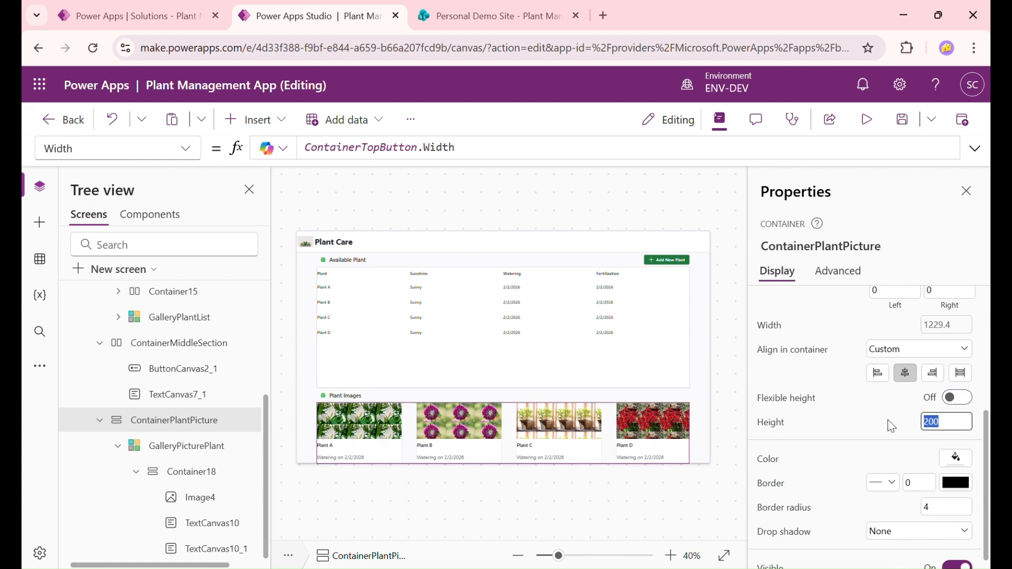
text(400)
key(Return)
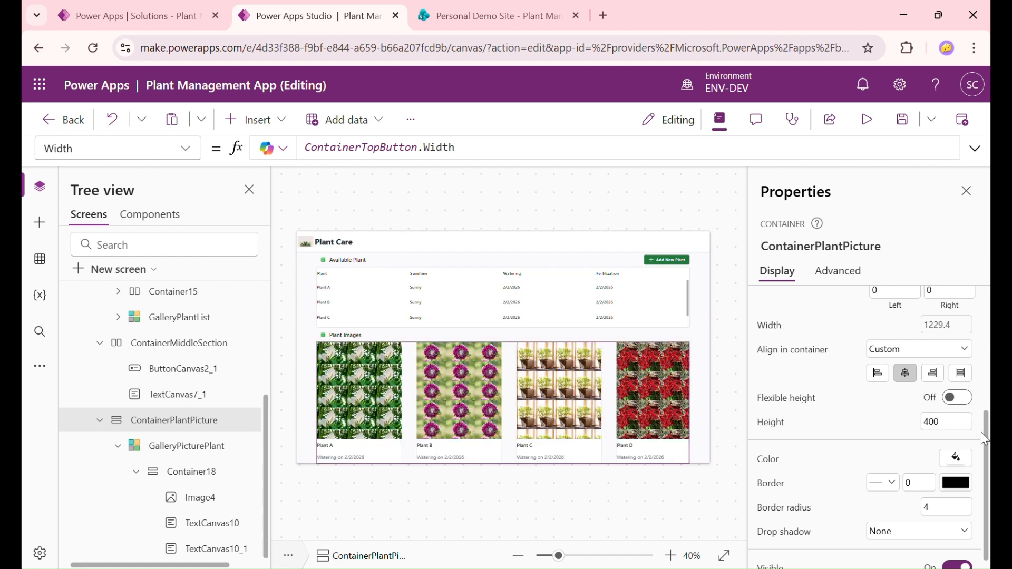
Reduce the height of ContainerPlantPicture to 340 and deselect it
click(969, 422)
text(3)
key(Return)
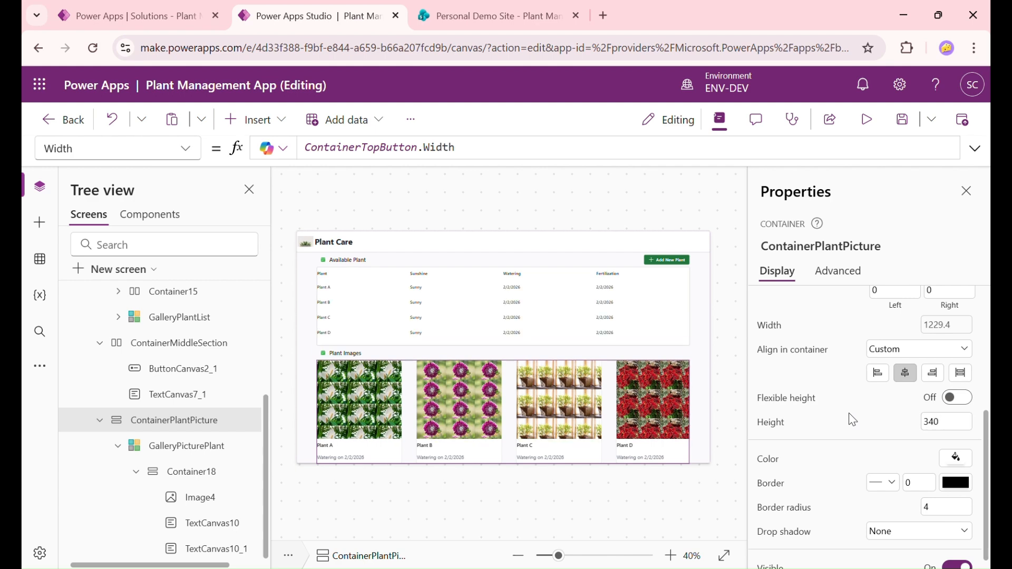
click(728, 348)
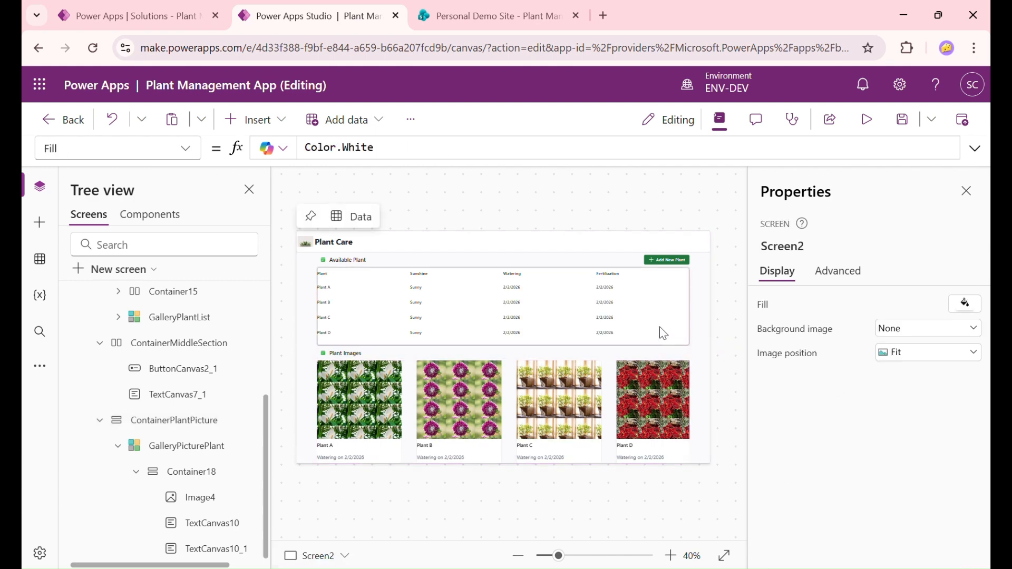
click(664, 333)
click(687, 210)
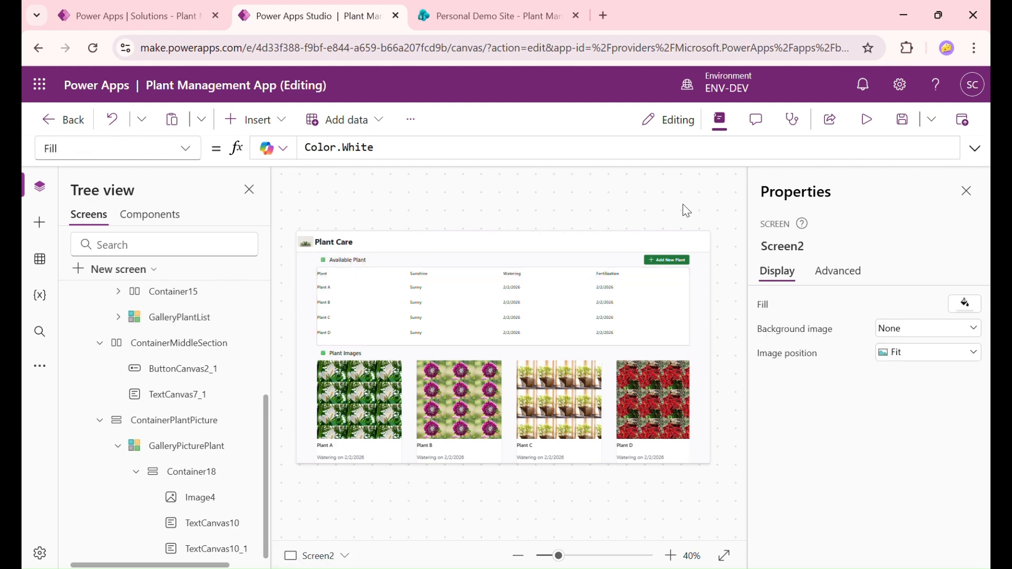
Preview the app to check the plant list and image gallery layout, and return to editing
click(881, 128)
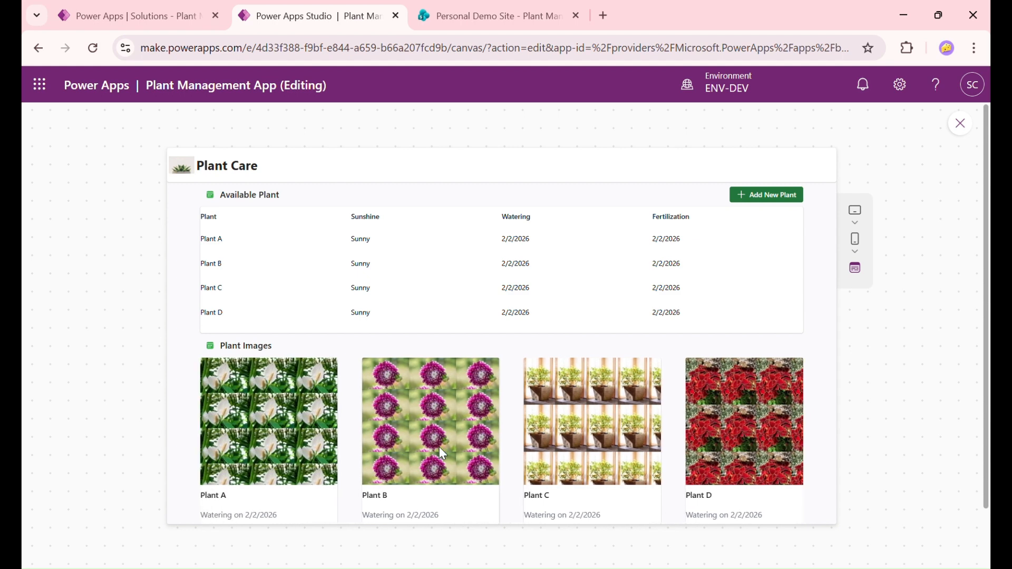
click(960, 124)
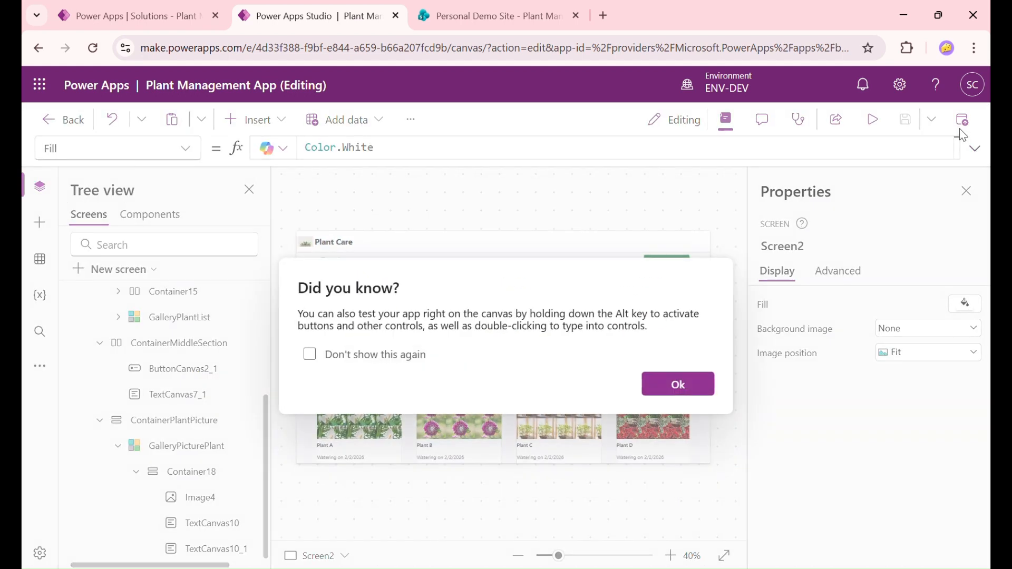
click(679, 385)
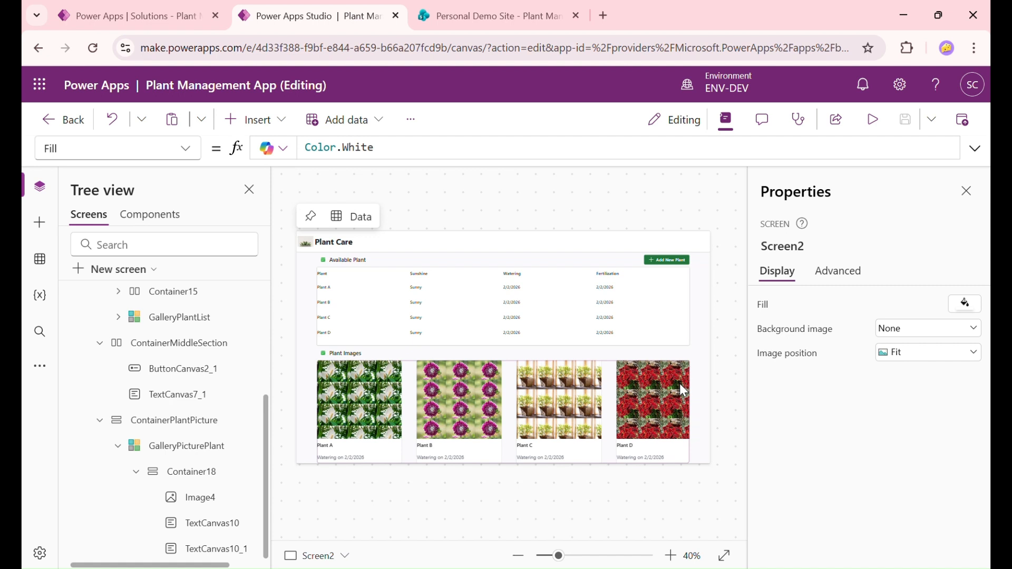